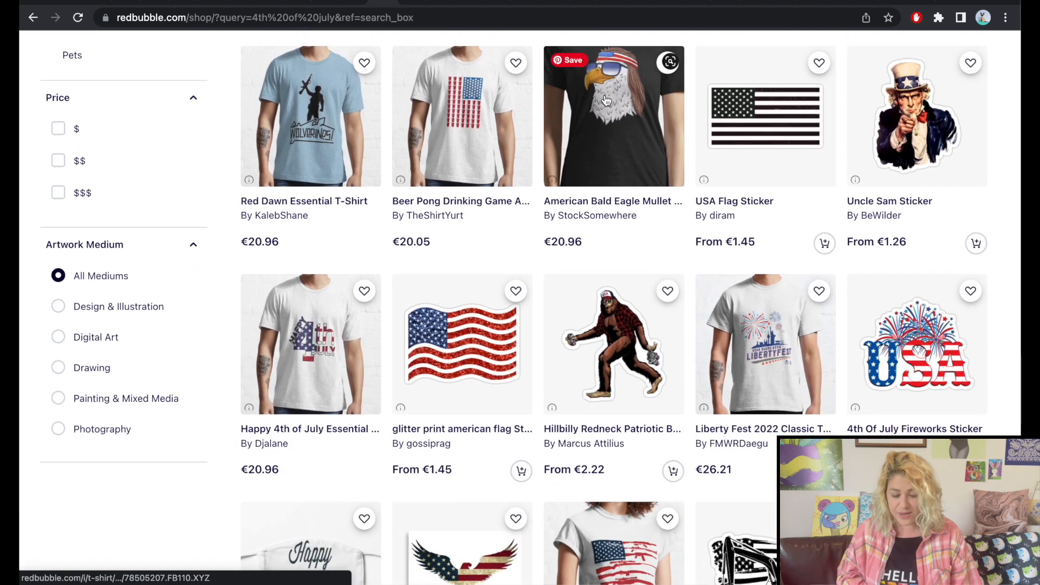
Browse the Redbubble search results for 4th of July to examine the patriotic T-shirt and sticker designs
scroll(603, 116, down, 4)
scroll(603, 116, down, 9)
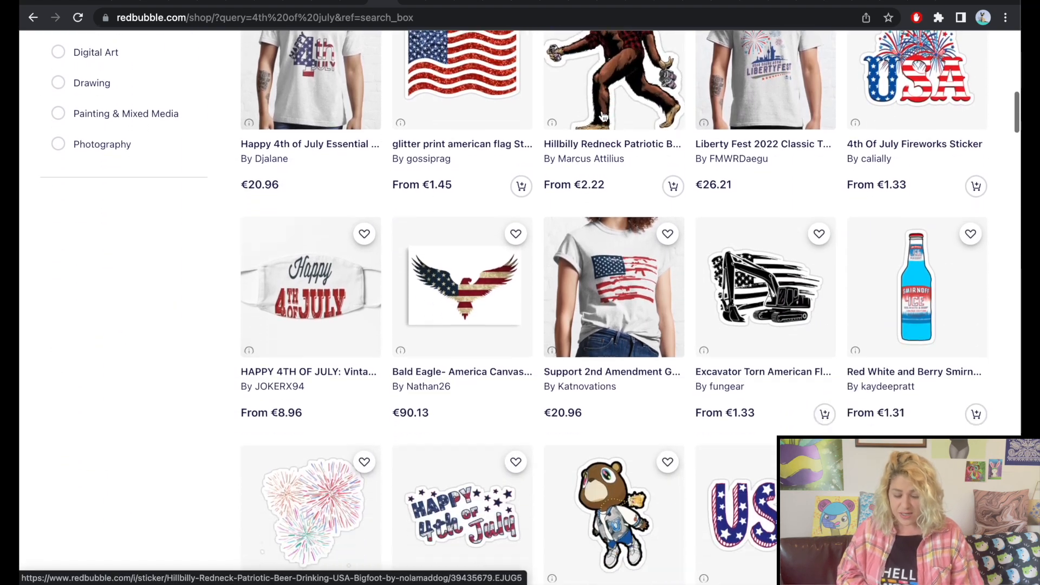
scroll(603, 117, down, 14)
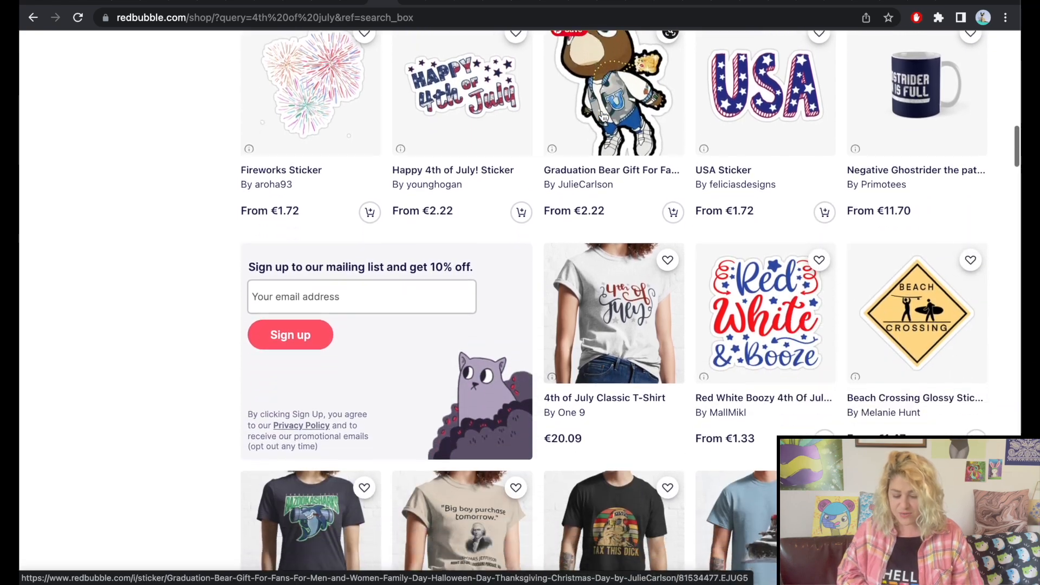
scroll(603, 117, down, 1)
scroll(607, 135, up, 3)
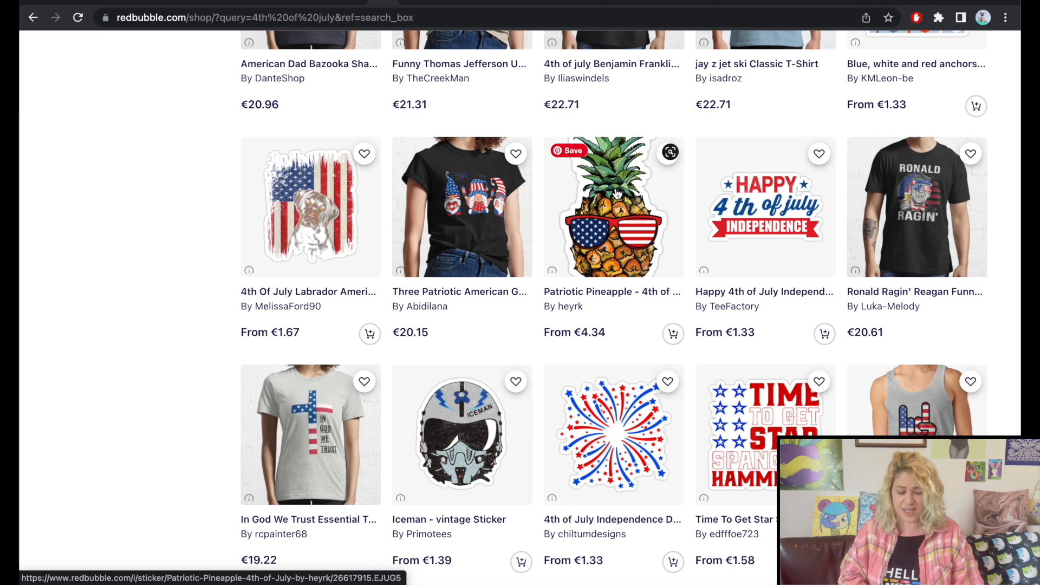
scroll(617, 193, down, 7)
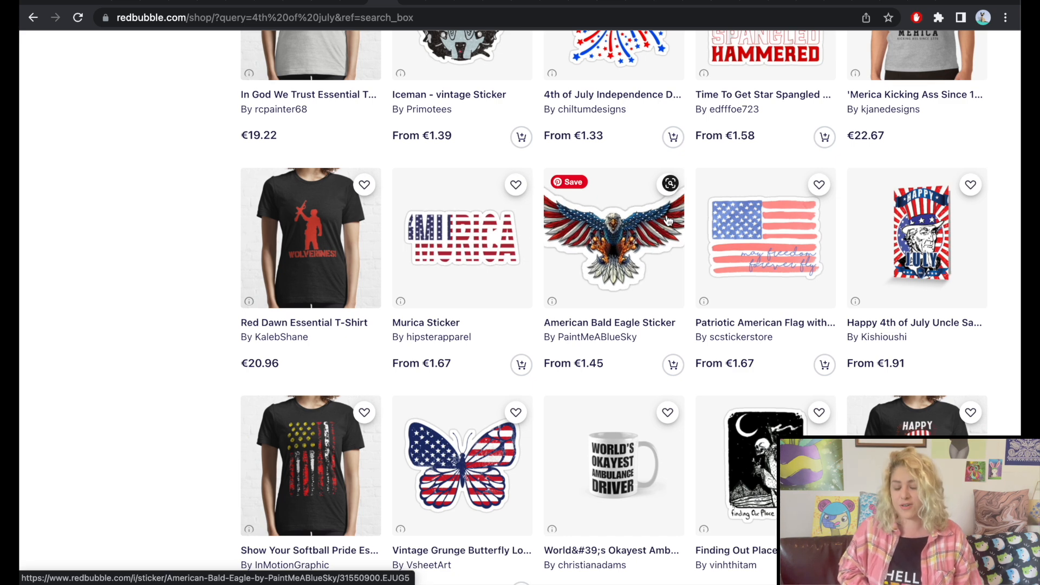
scroll(667, 219, down, 5)
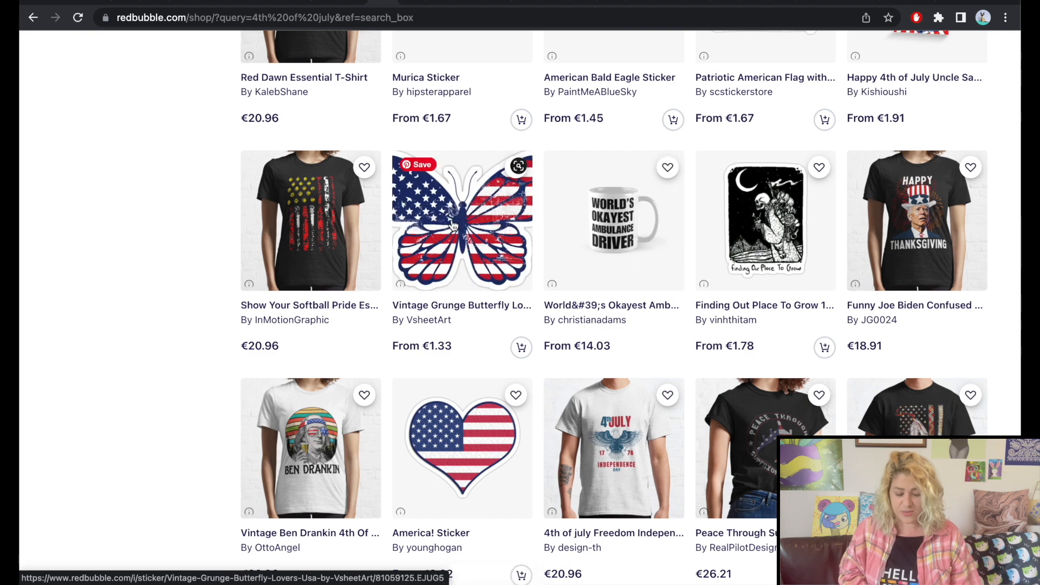
scroll(454, 225, down, 5)
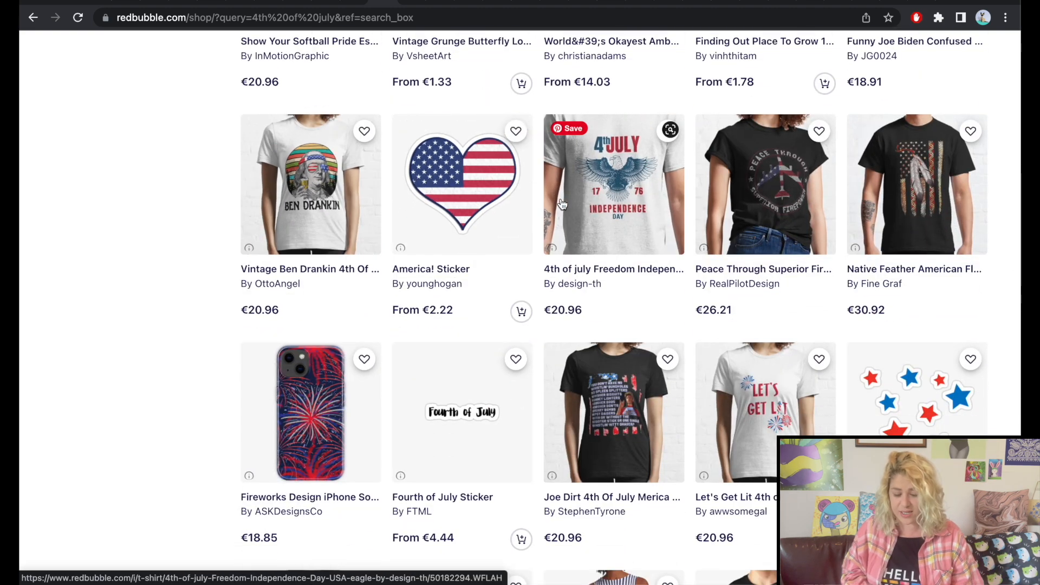
scroll(628, 204, down, 8)
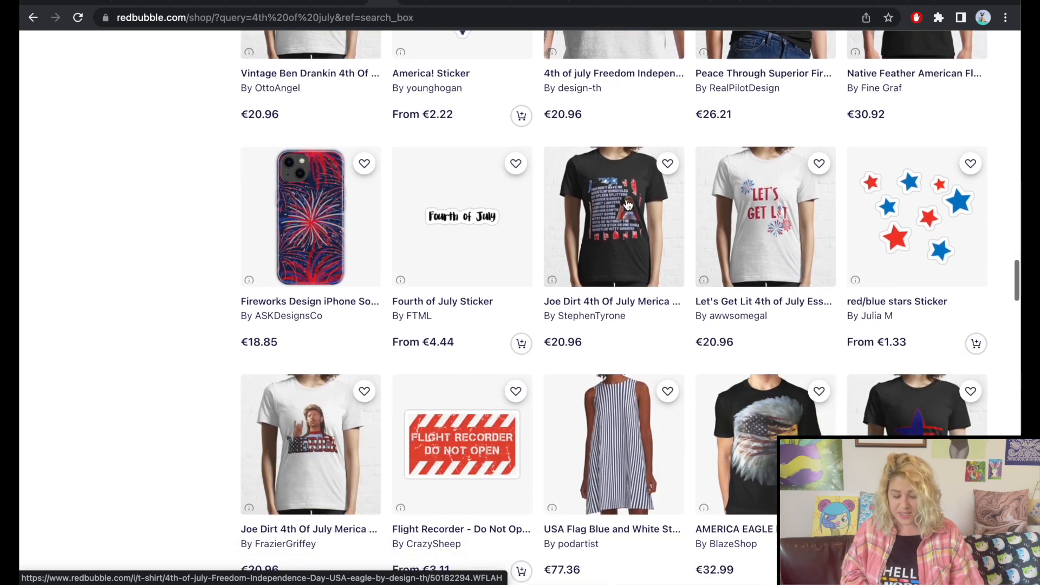
scroll(628, 205, down, 13)
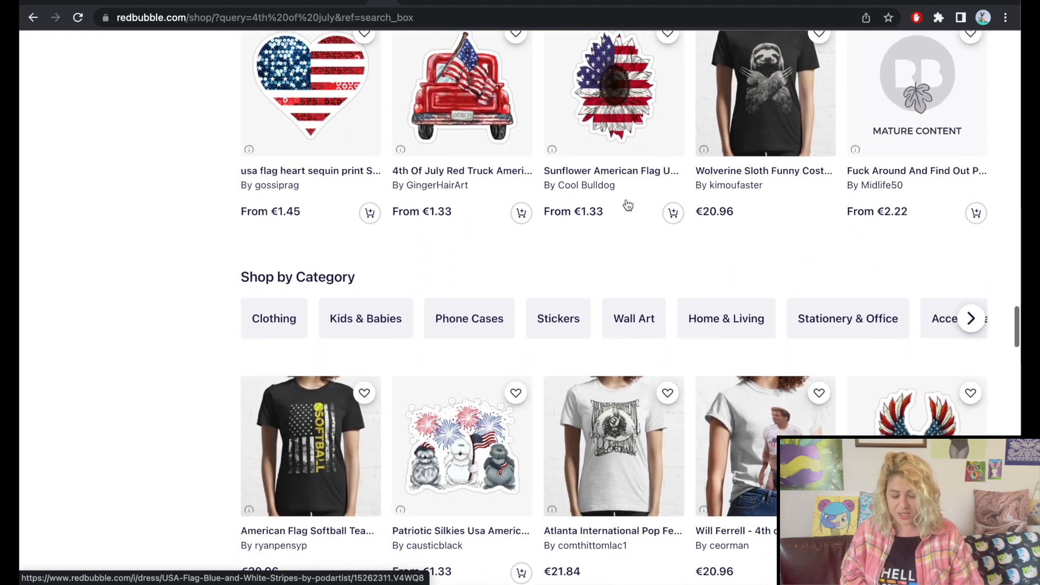
scroll(628, 205, down, 7)
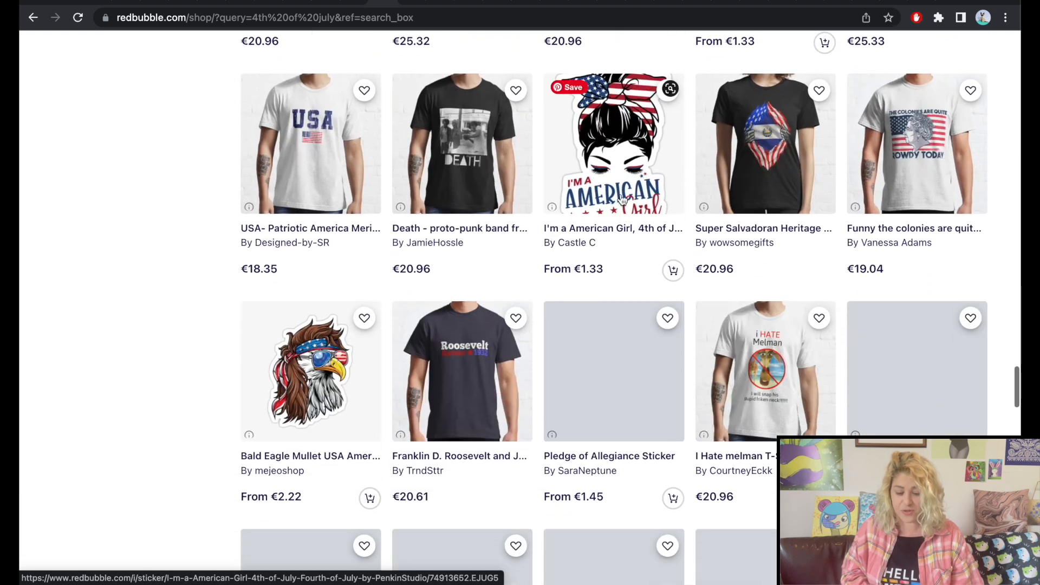
Switch to TeePublic and examine the T-shirt designs in the 4th of July search results
click(410, 4)
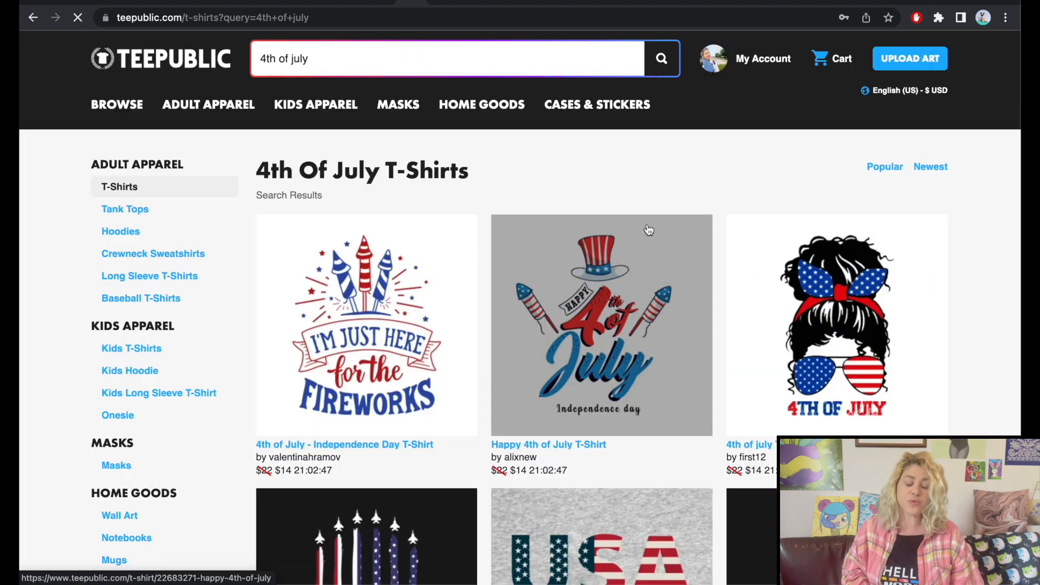
scroll(739, 187, down, 2)
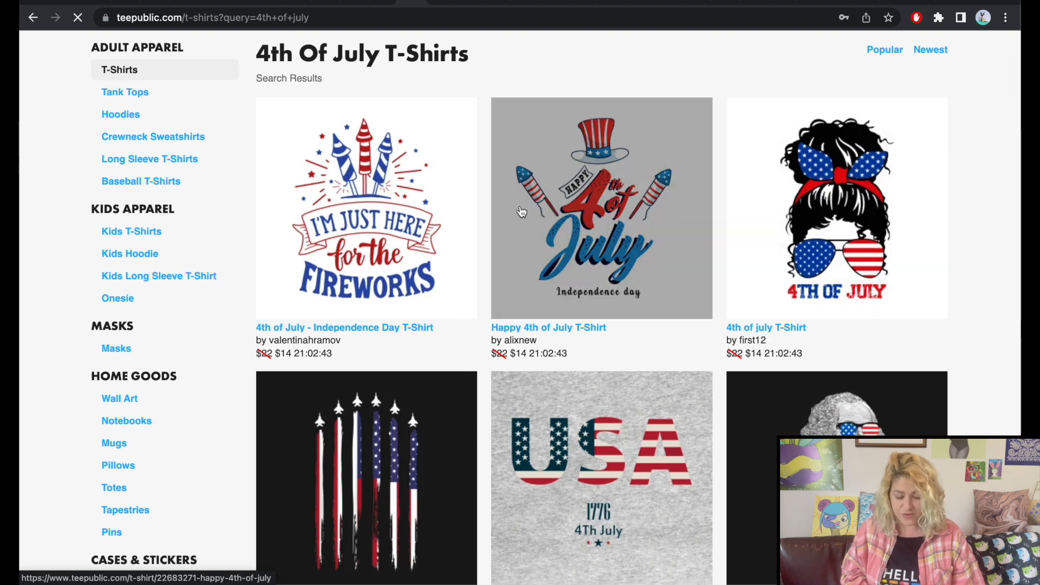
scroll(422, 252, down, 1)
scroll(422, 252, down, 4)
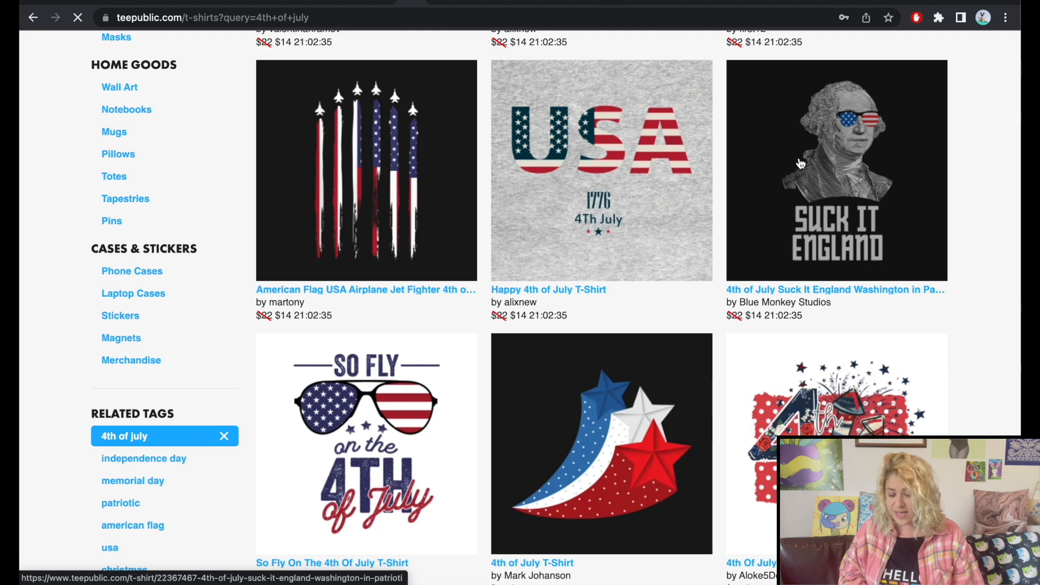
scroll(801, 163, down, 5)
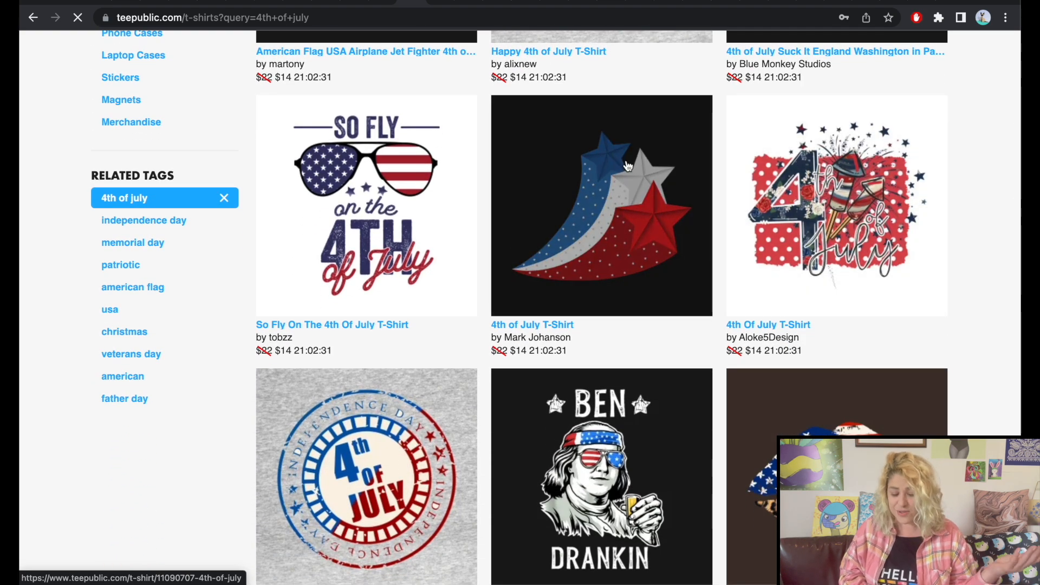
scroll(718, 174, down, 15)
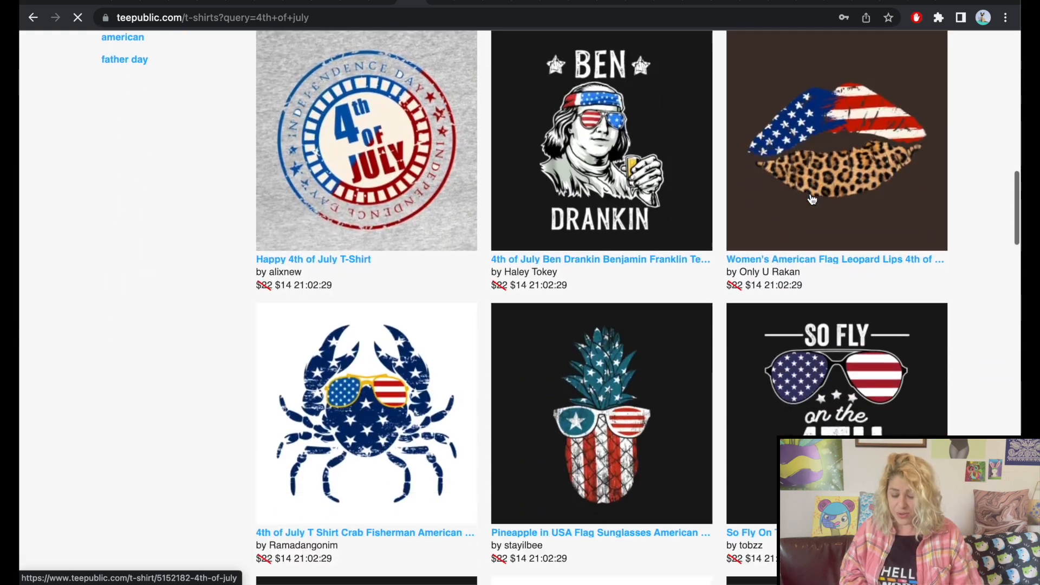
scroll(813, 337, up, 10)
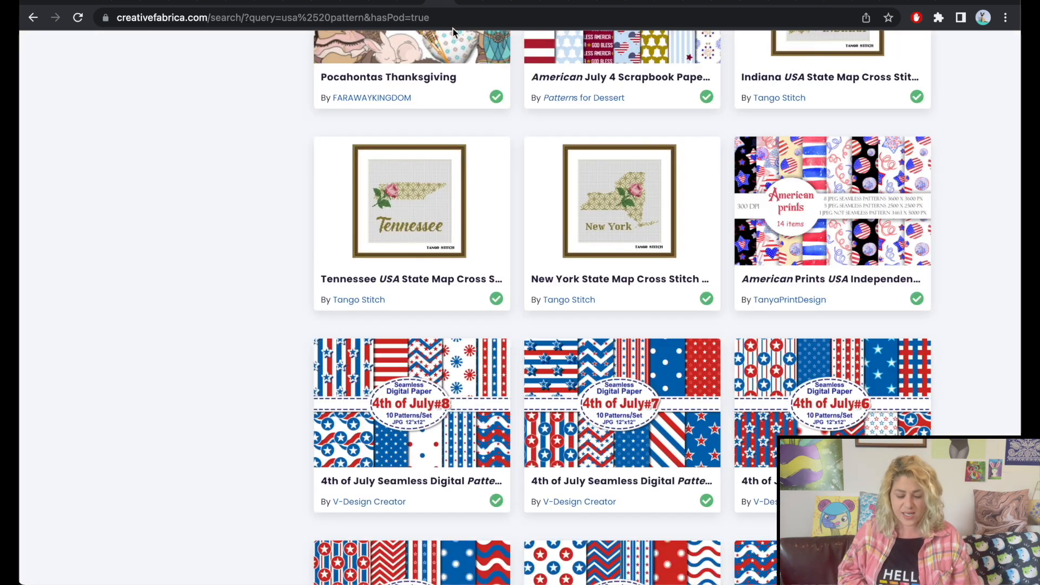
Review the USA pattern results on Creative Fabrica and preview the gingham USA sheet of the 4th of July Scrapbook Printable Paper
scroll(511, 224, up, 20)
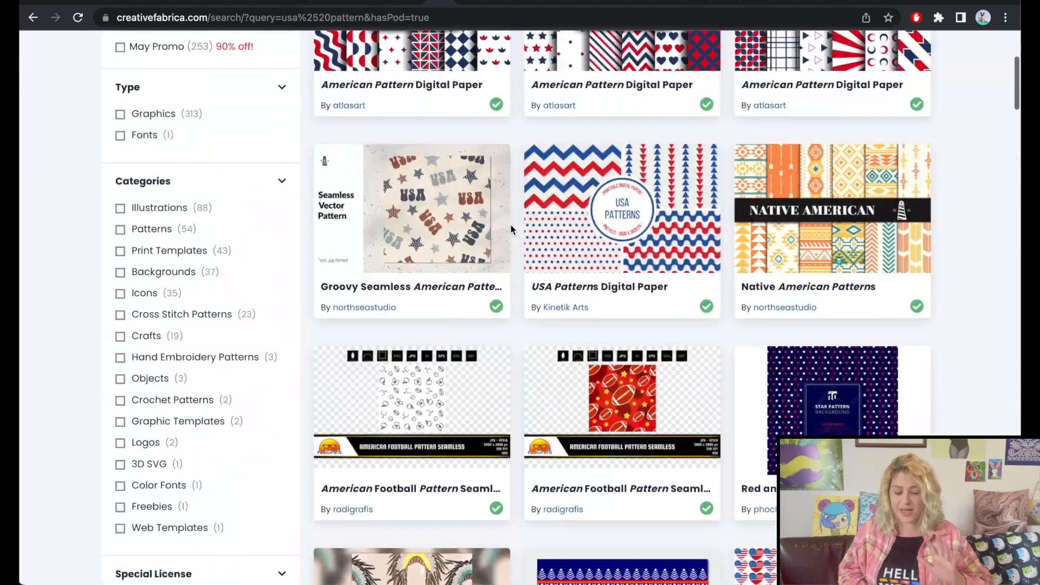
scroll(512, 225, down, 1)
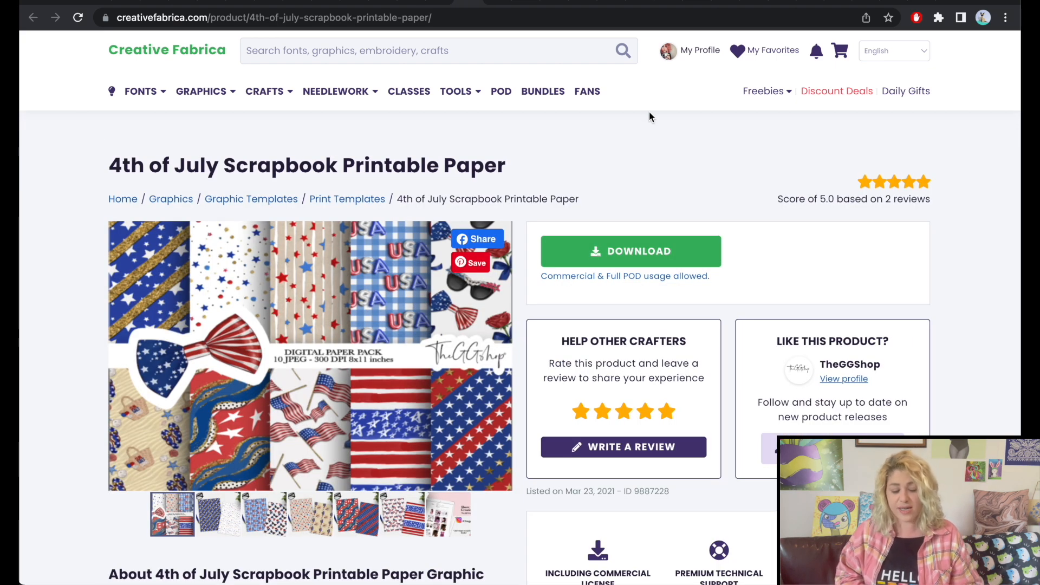
scroll(649, 113, down, 2)
click(265, 448)
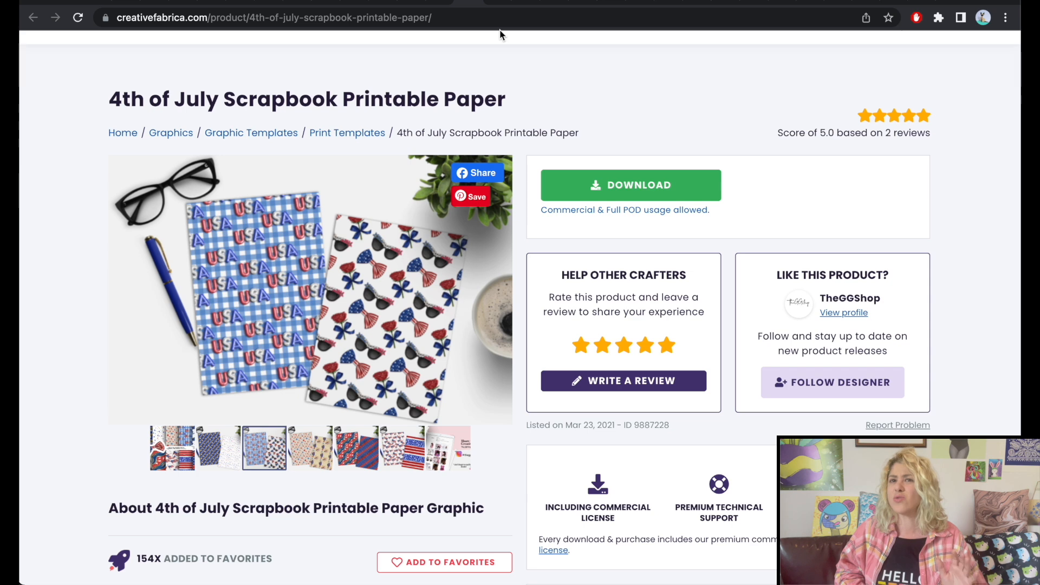
View the 4th of July Seamless Digital Pattern V.7 product page and read its description
click(495, 2)
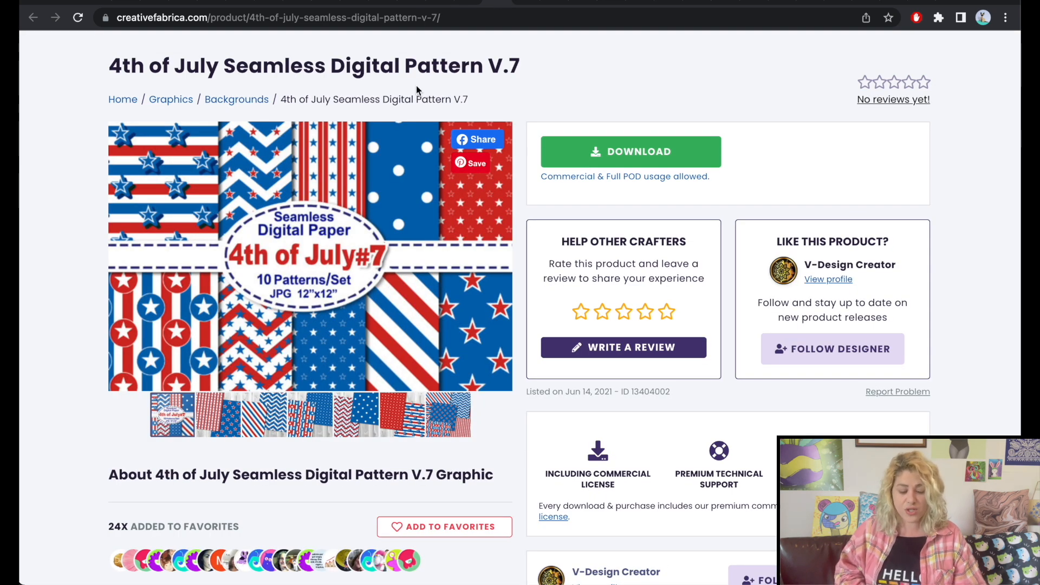
scroll(539, 83, down, 4)
scroll(539, 83, down, 4)
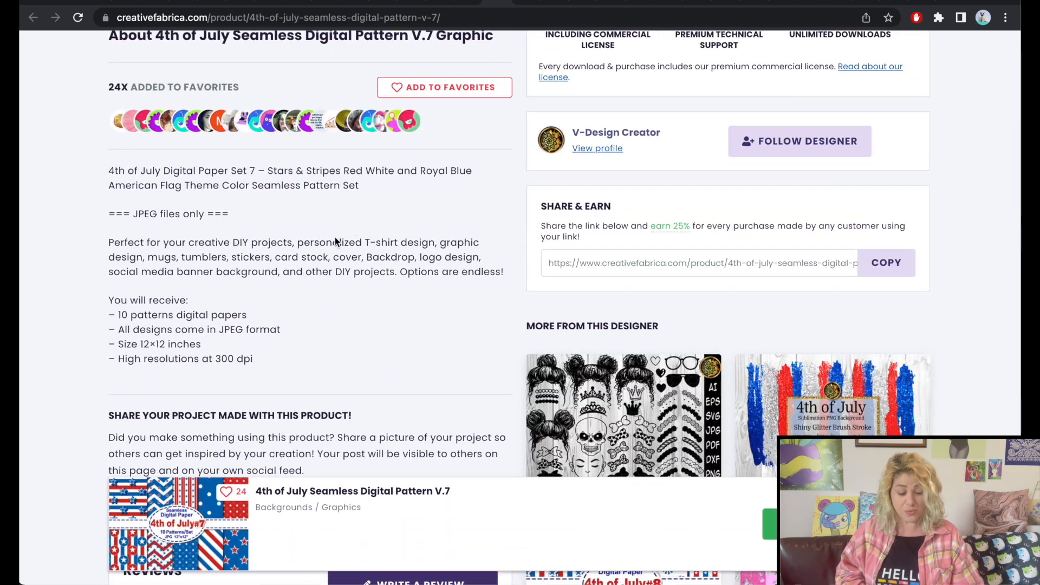
scroll(334, 309, up, 10)
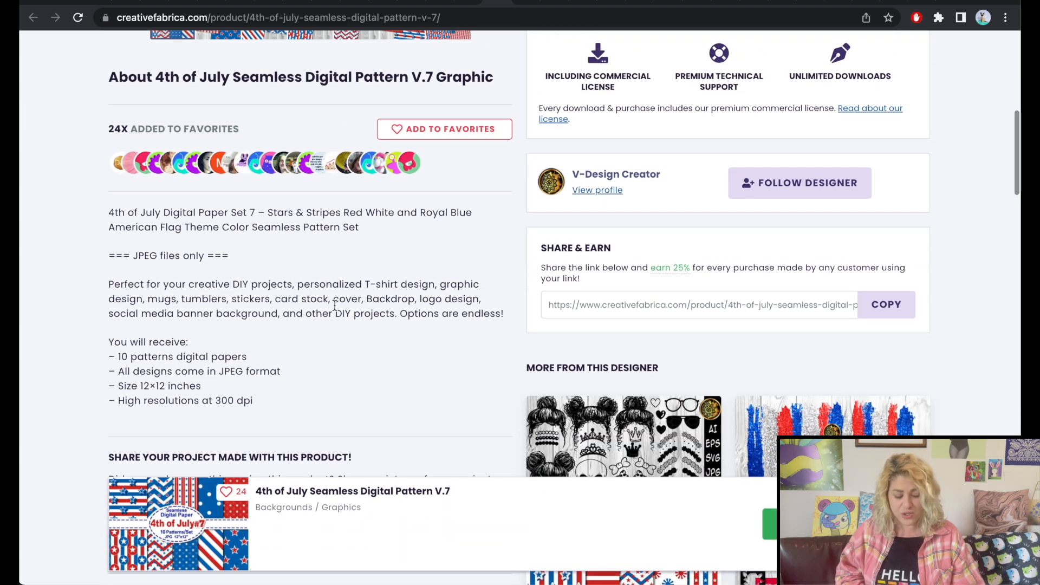
scroll(336, 310, down, 1)
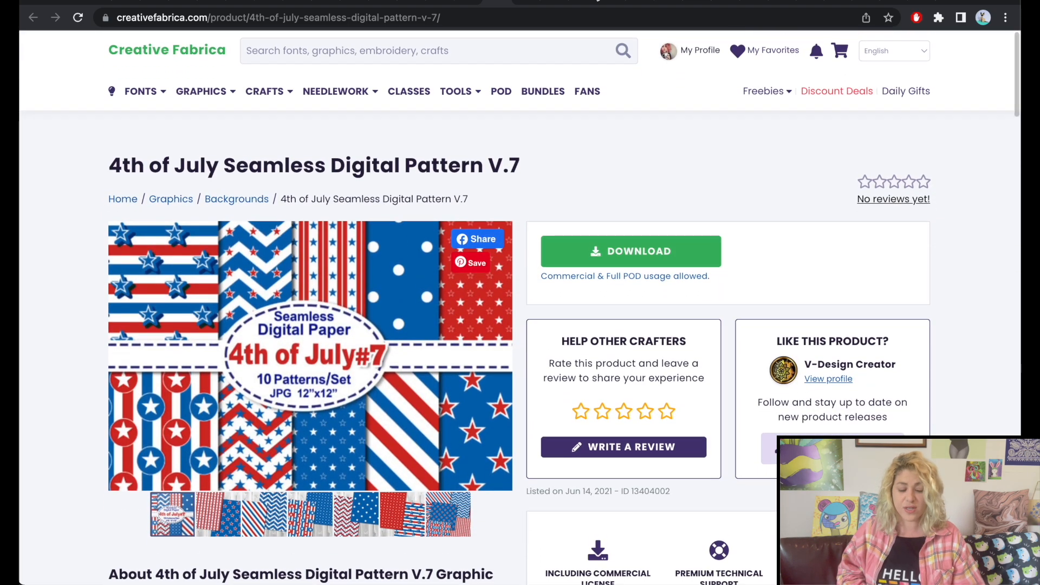
View the Woman with USA Flag SVG product, and go through the preview images of Watercolor American Symbols
click(525, 3)
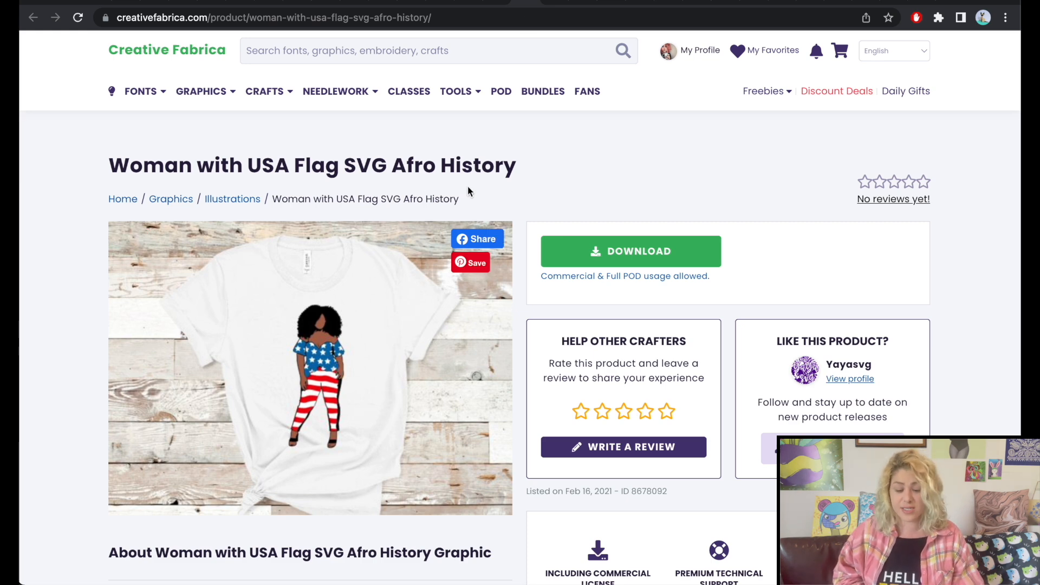
click(553, 3)
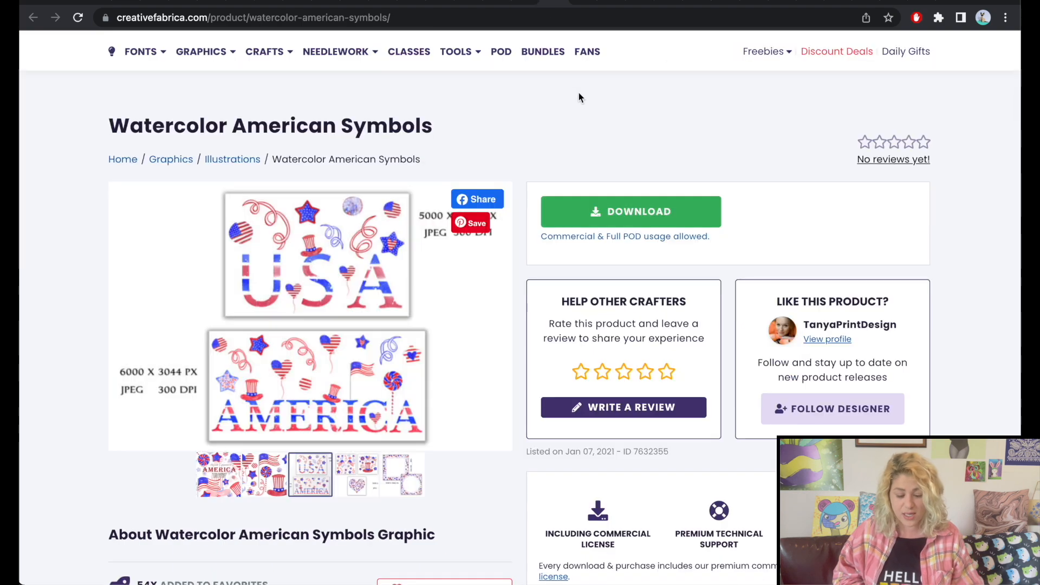
scroll(579, 97, down, 1)
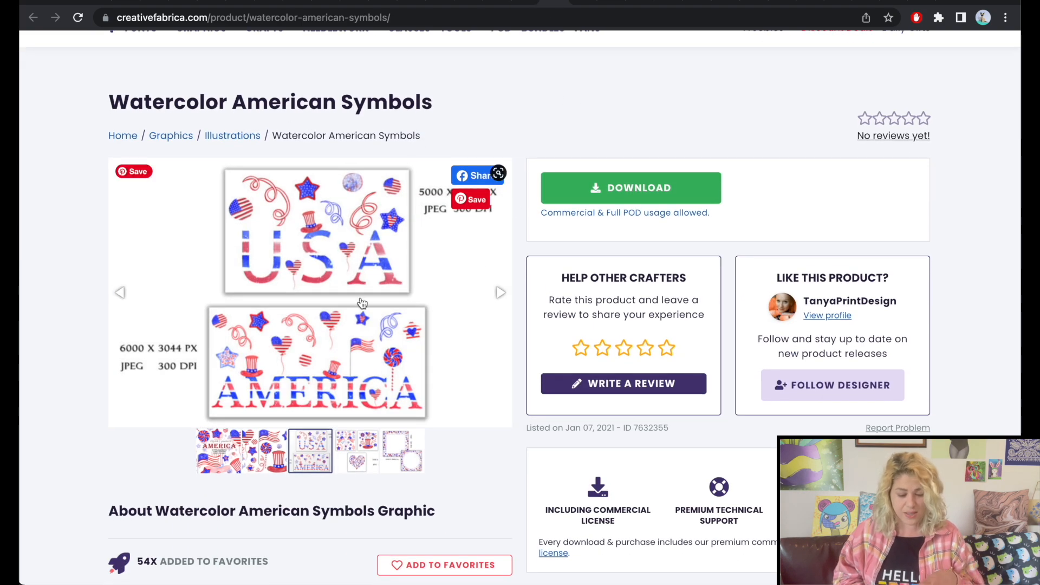
click(500, 293)
click(500, 297)
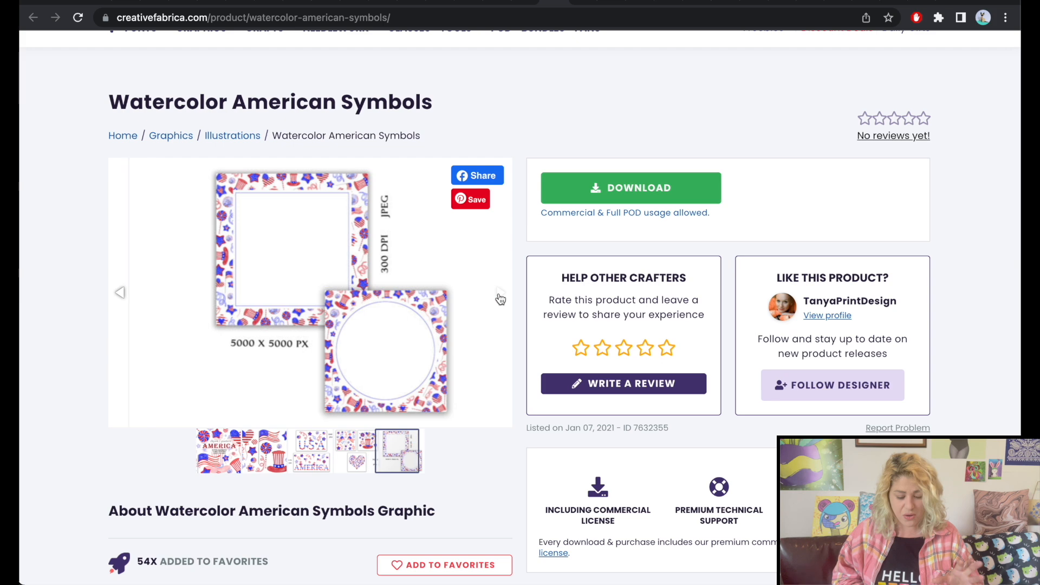
click(122, 295)
click(122, 295)
click(122, 296)
click(123, 295)
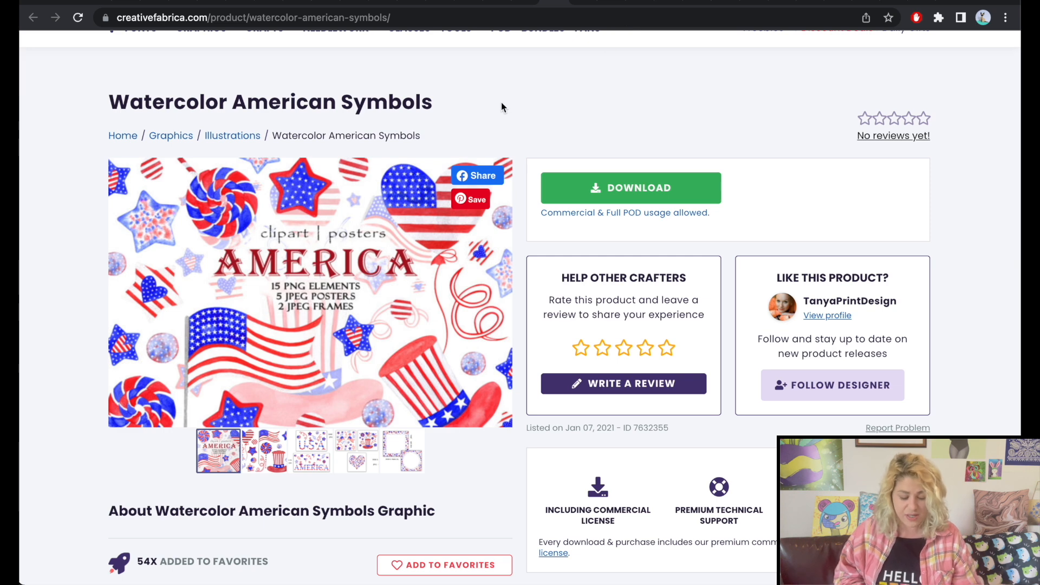
View the product pages for Fist for Power USA, 4th of July SVG, American Pattern Digital Paper and America
click(580, 3)
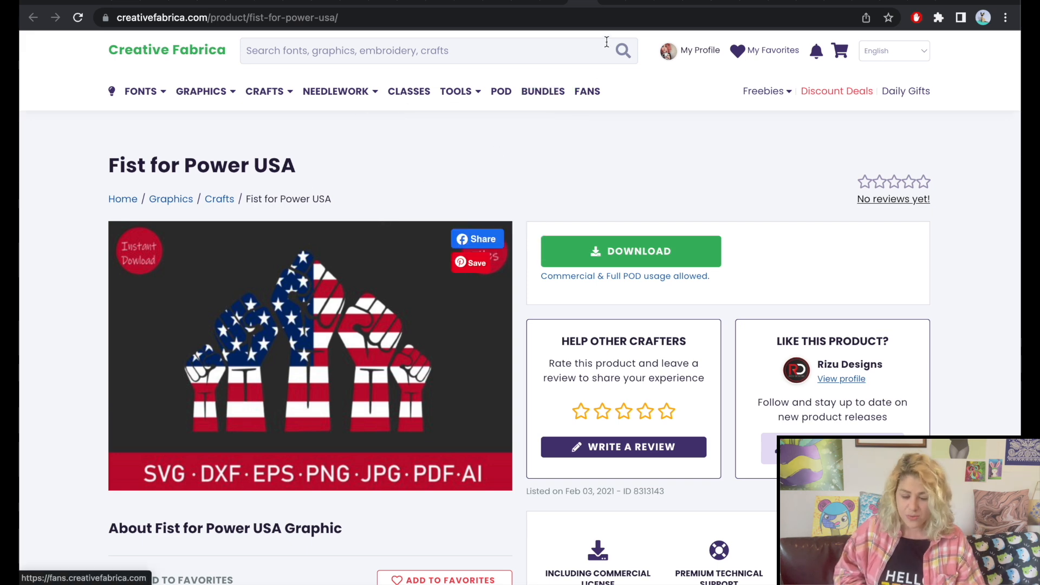
click(615, 3)
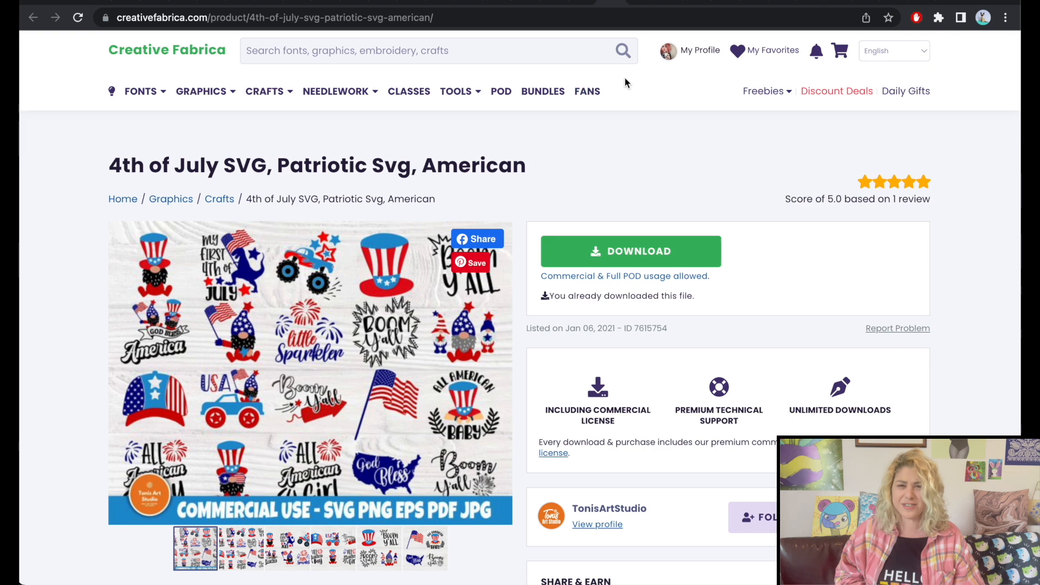
click(638, 2)
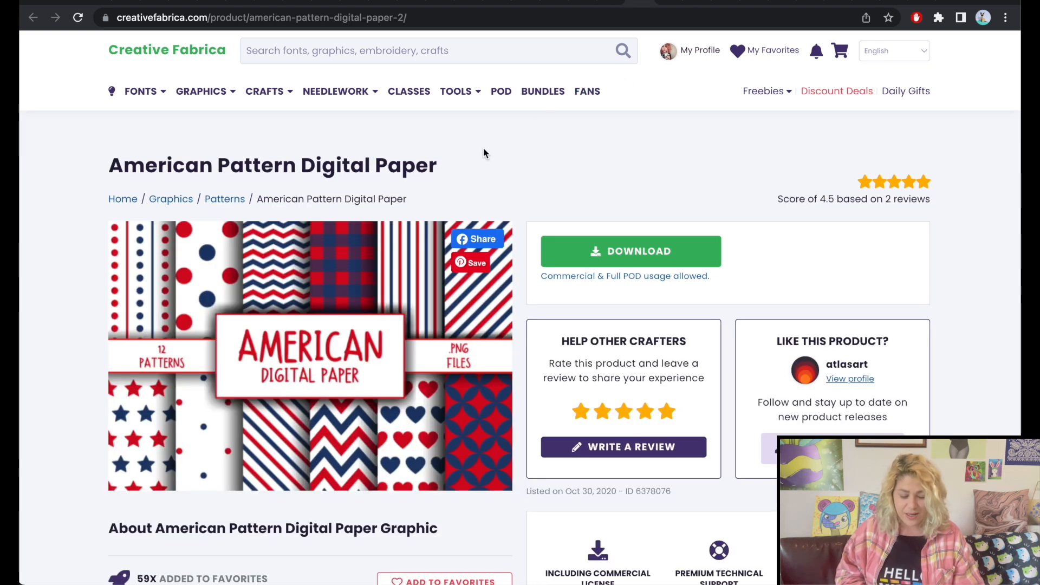
click(666, 2)
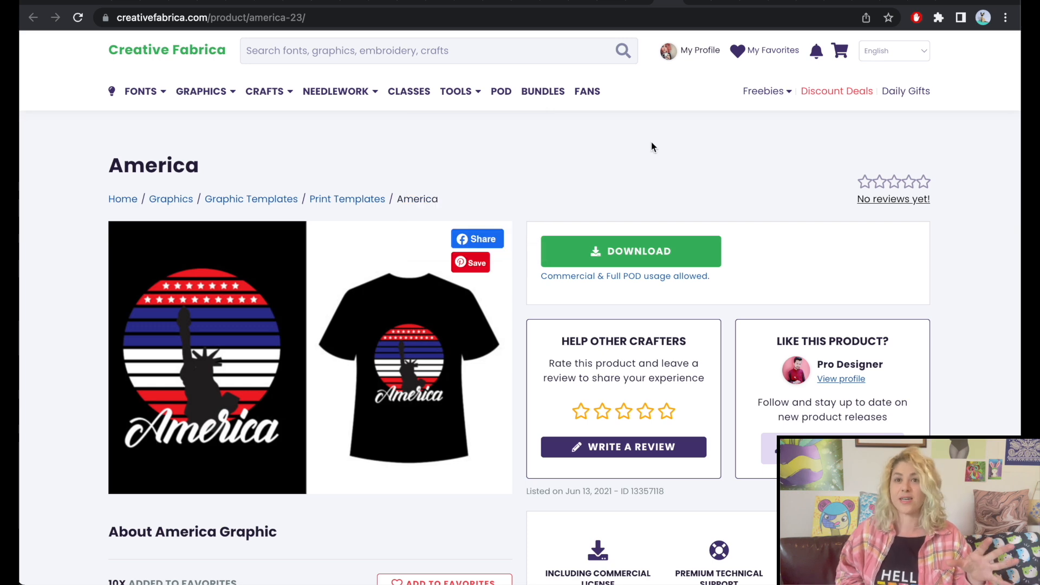
Switch to Canva and create a new custom-size design of 5000 × 5000 px
click(921, 3)
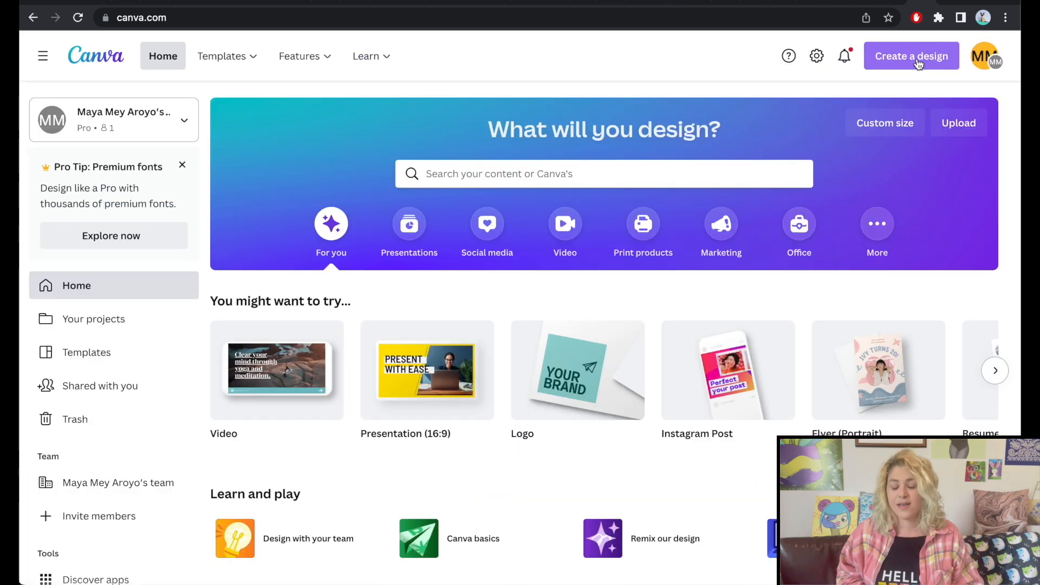
click(912, 56)
click(750, 453)
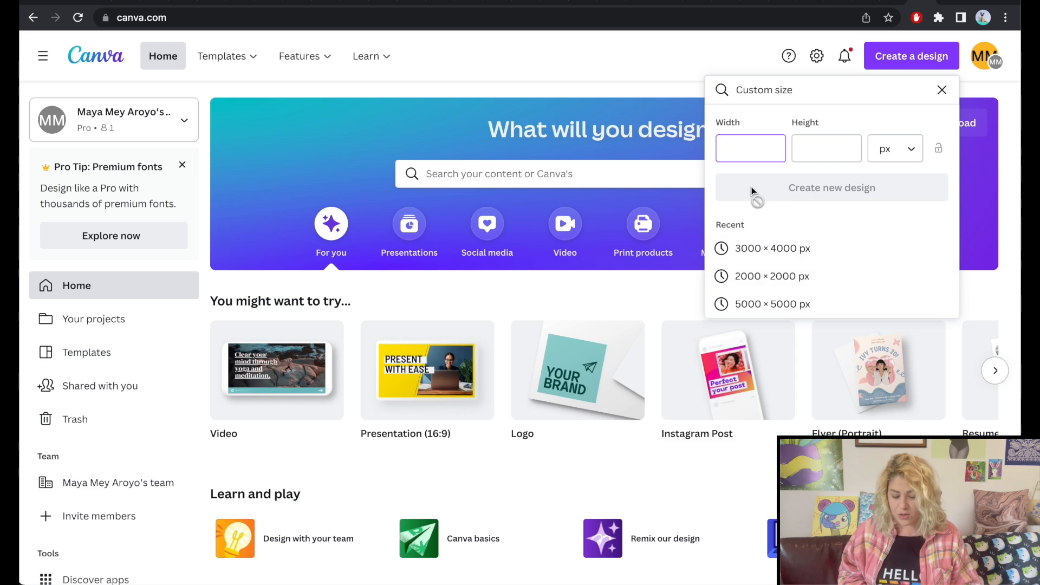
text(5000)
key(Tab)
text(5000)
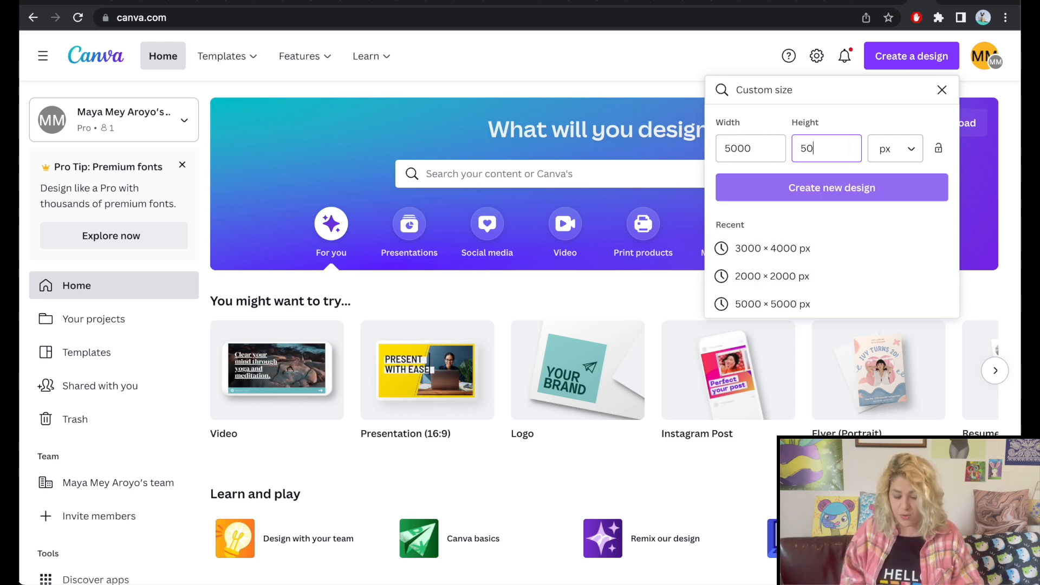
key(Return)
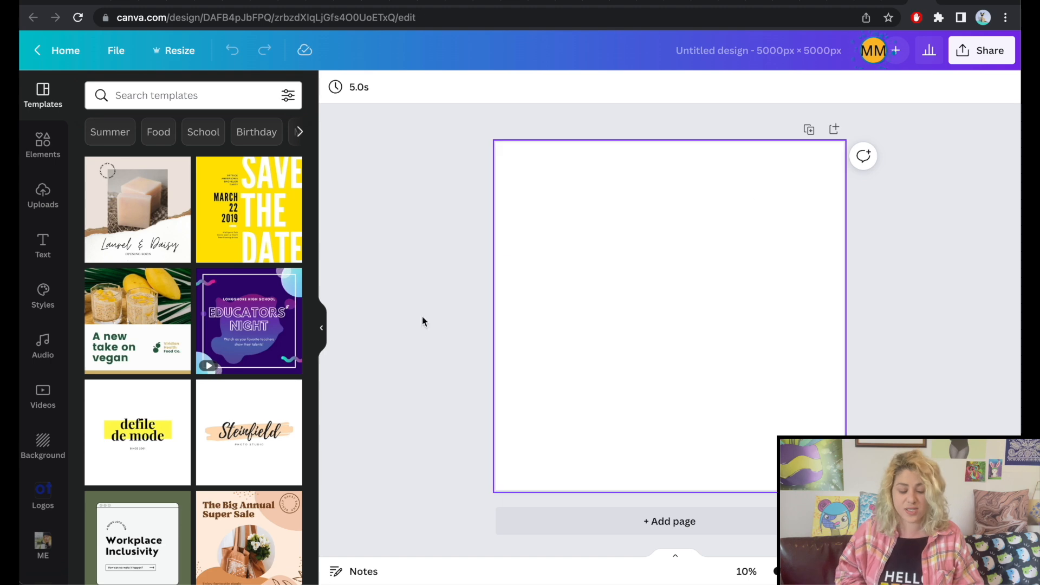
Look through the uploaded images in Canva for 4th of July patterns and graphics
click(43, 195)
mouse_move(236, 289)
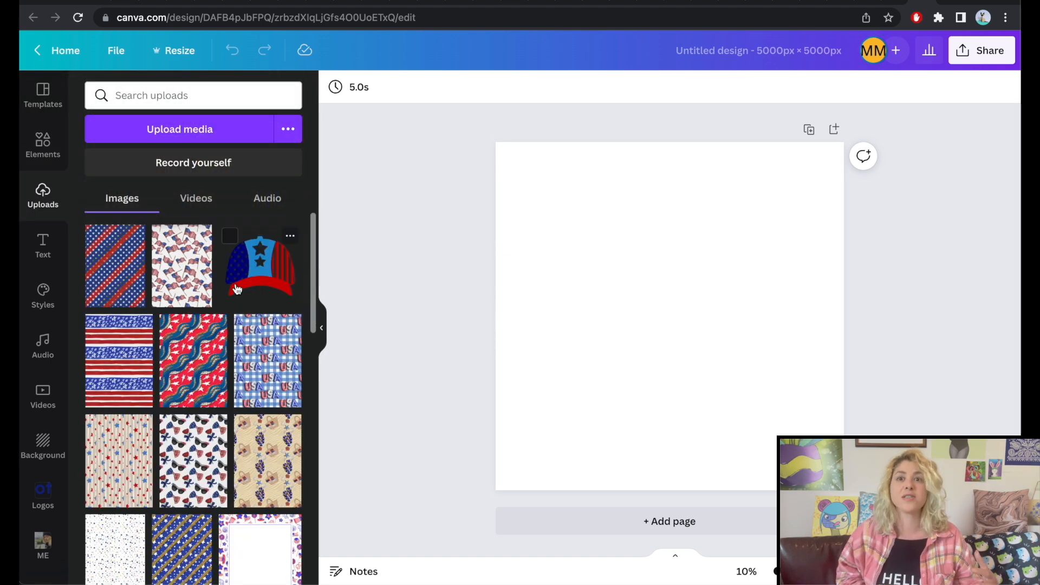
scroll(237, 289, down, 7)
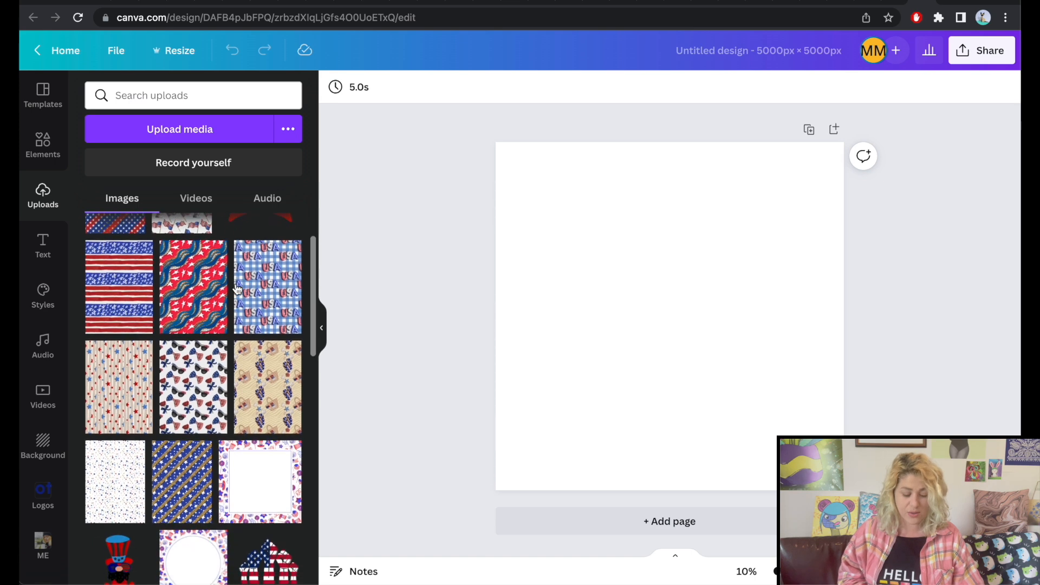
scroll(237, 289, down, 6)
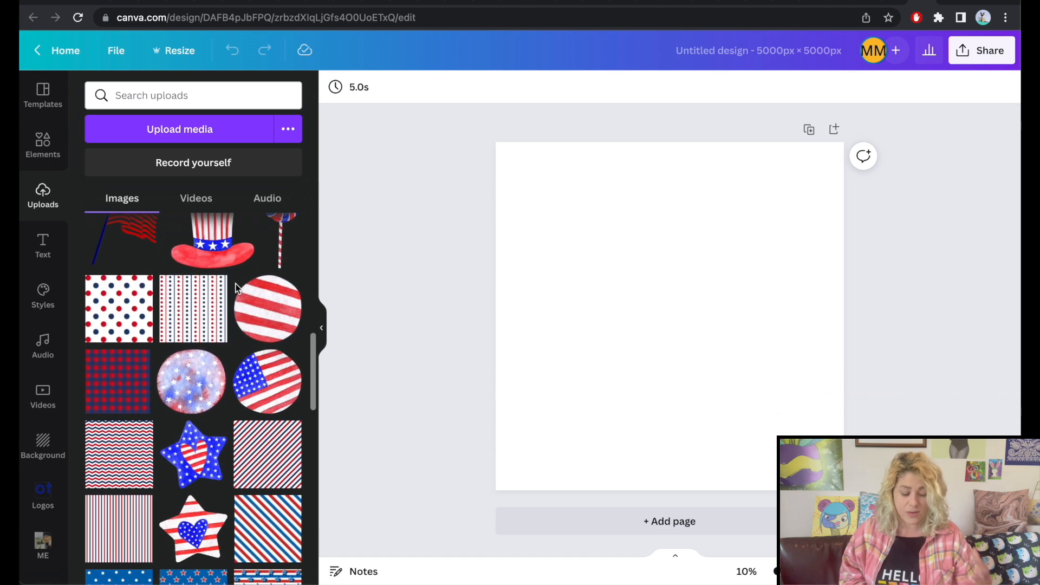
scroll(237, 289, down, 10)
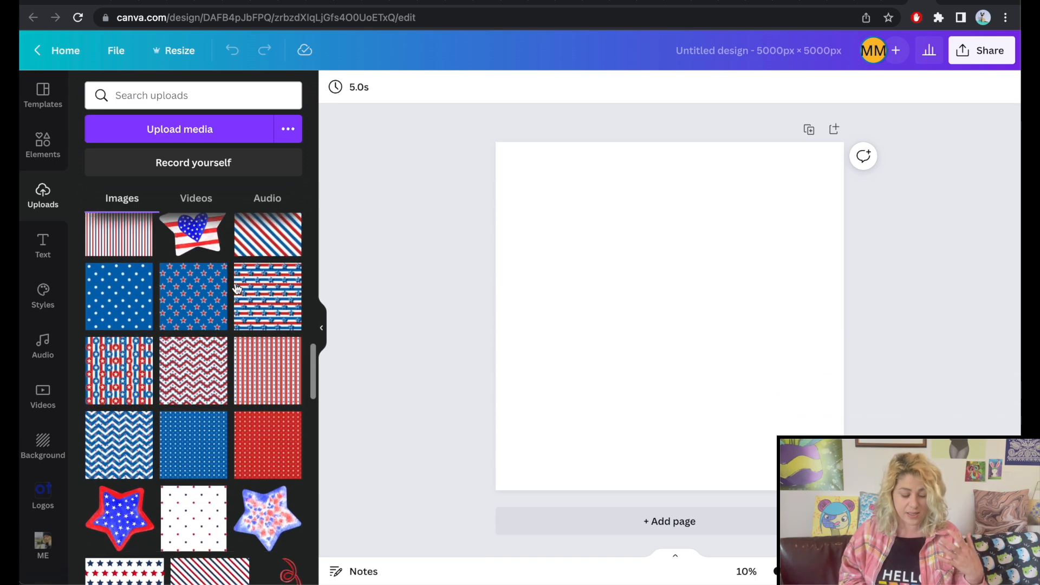
scroll(237, 289, down, 2)
scroll(237, 288, up, 14)
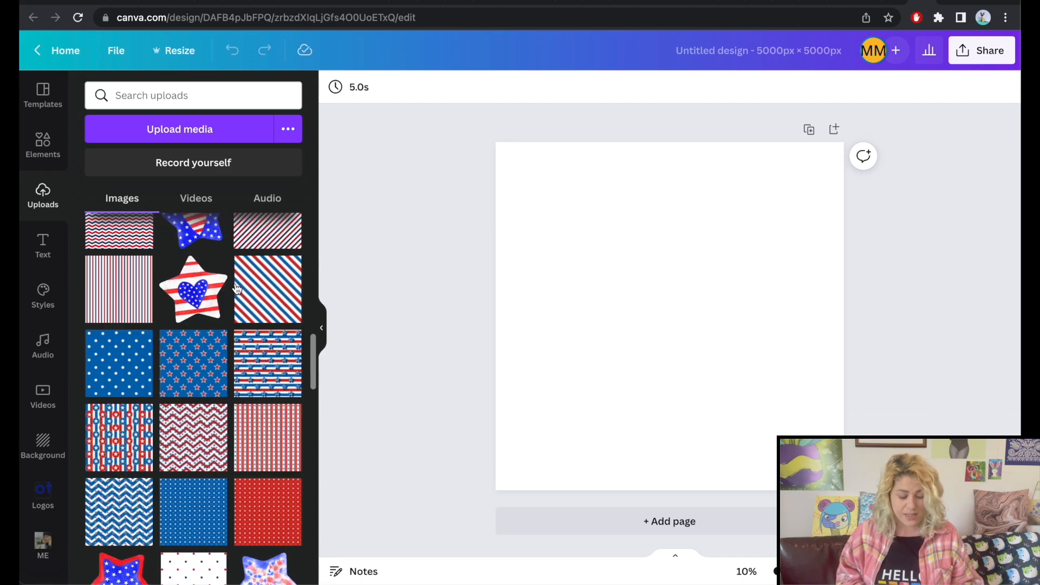
scroll(237, 288, up, 6)
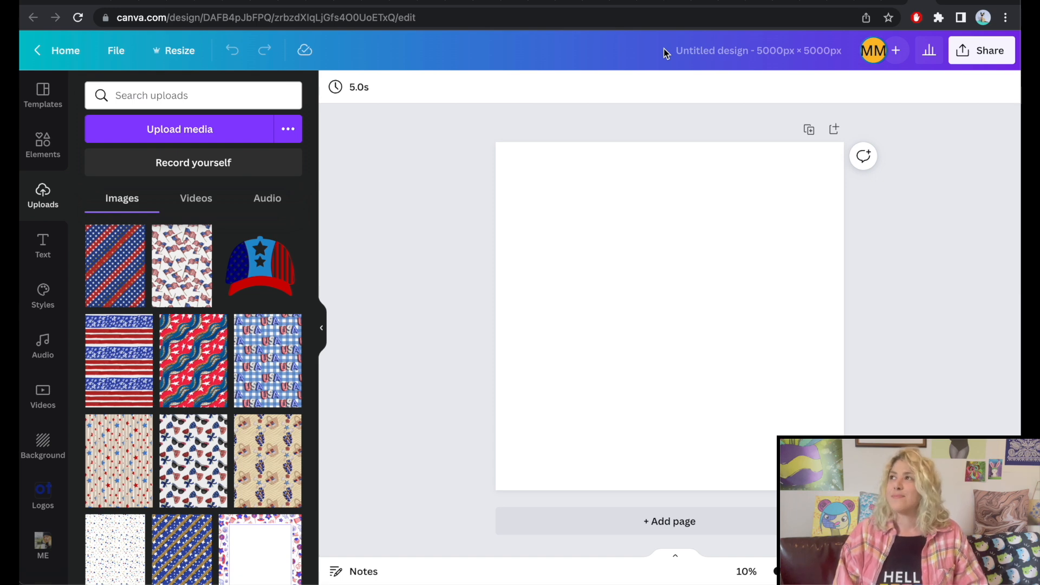
Switch to Printful and look over the design page of the bikini product
click(675, 3)
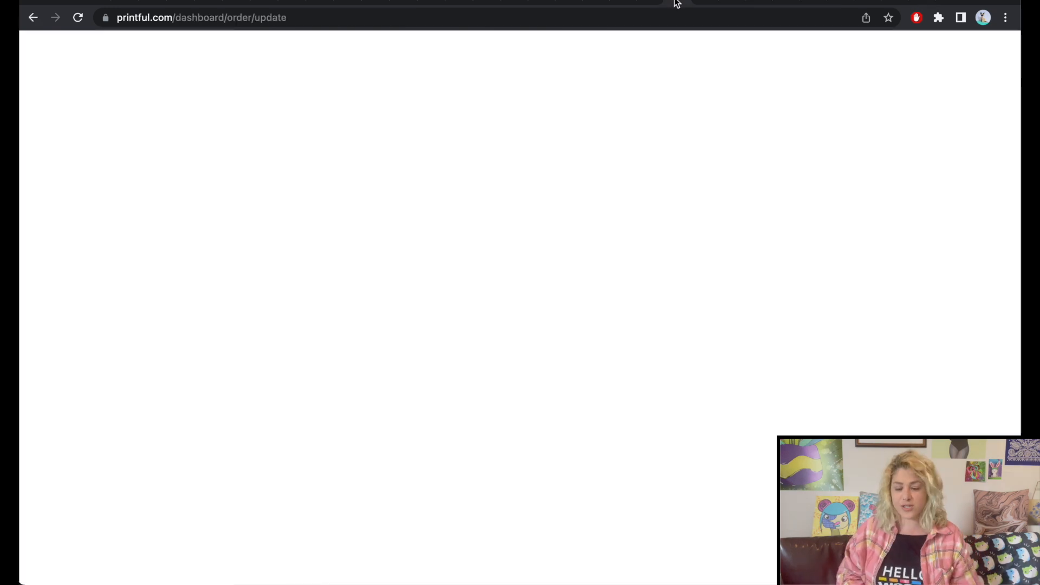
scroll(413, 180, down, 3)
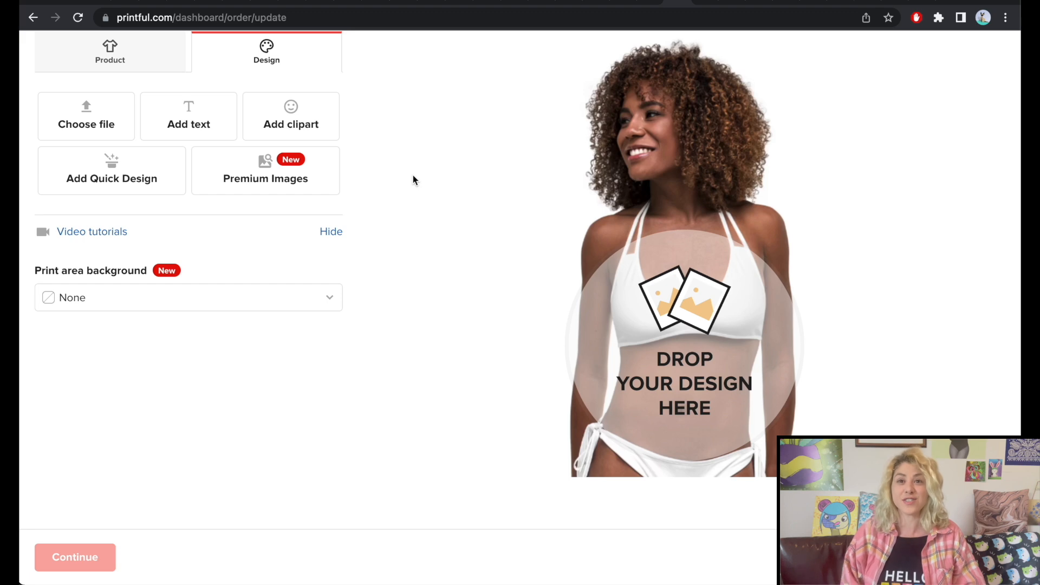
scroll(439, 233, down, 1)
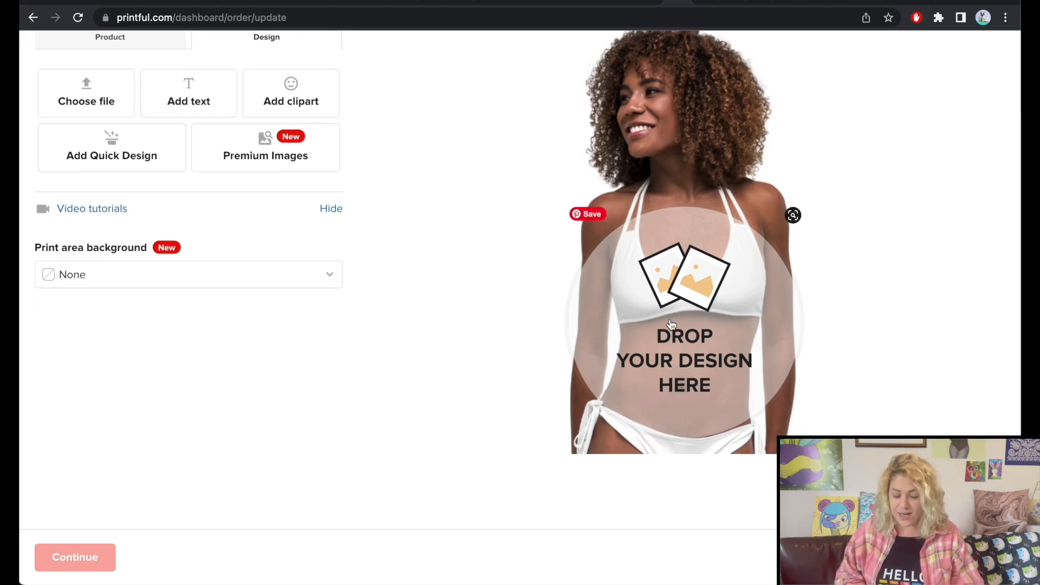
scroll(491, 225, up, 3)
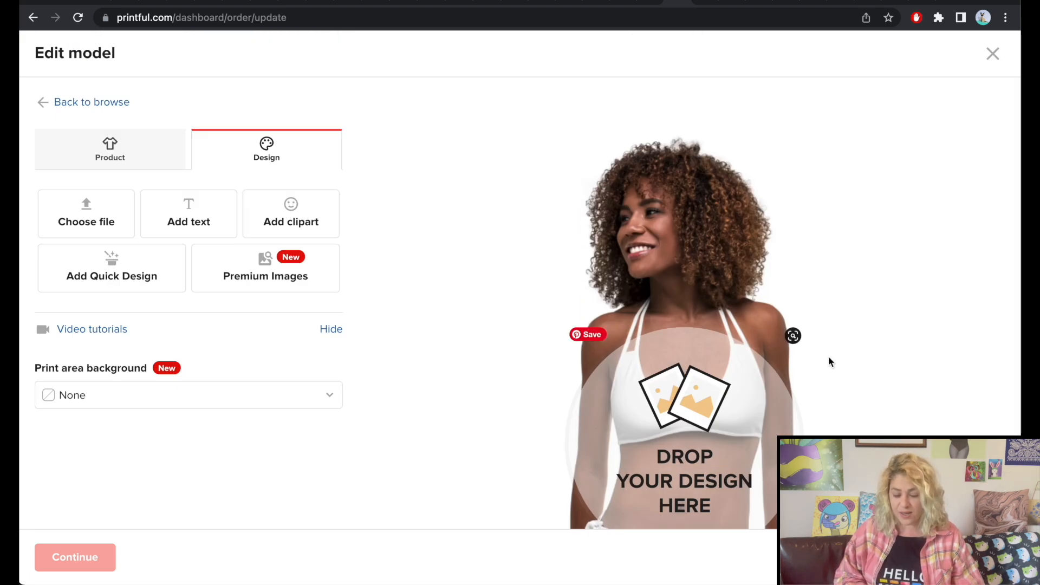
scroll(829, 359, down, 2)
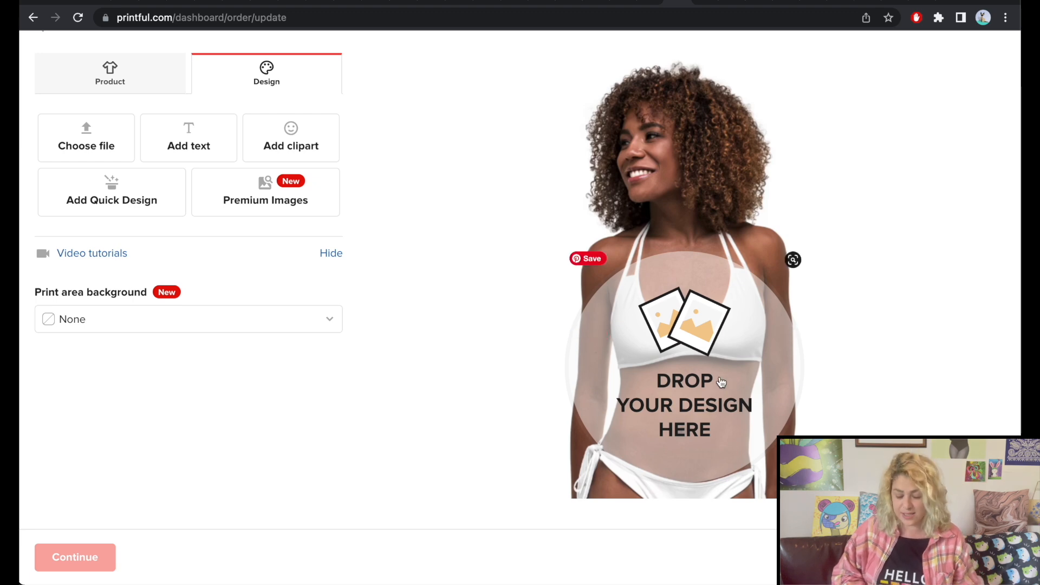
Open the store's file library for the bikini design, start a new file upload and look through the usa folder
click(692, 372)
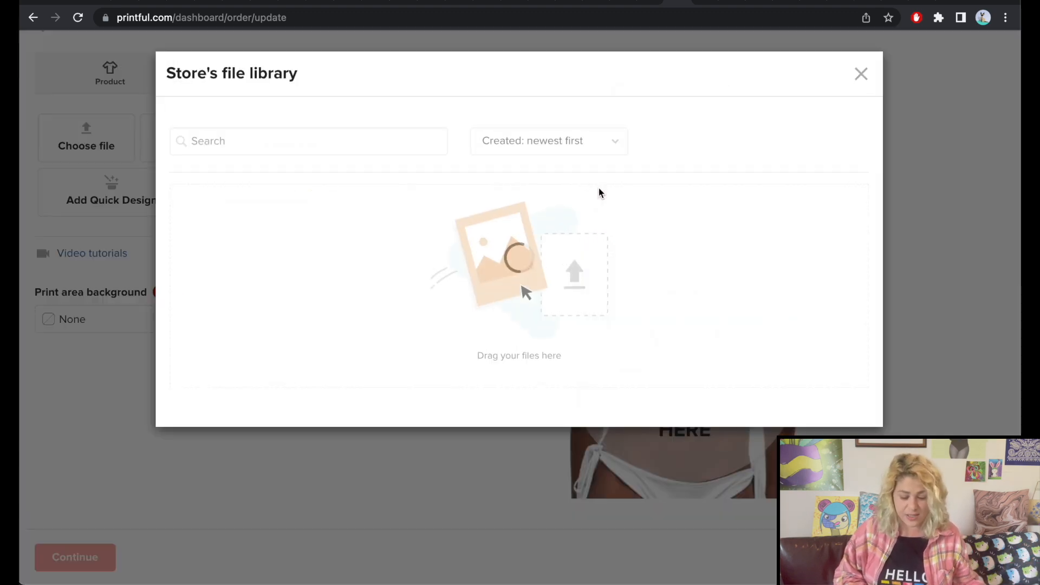
click(735, 143)
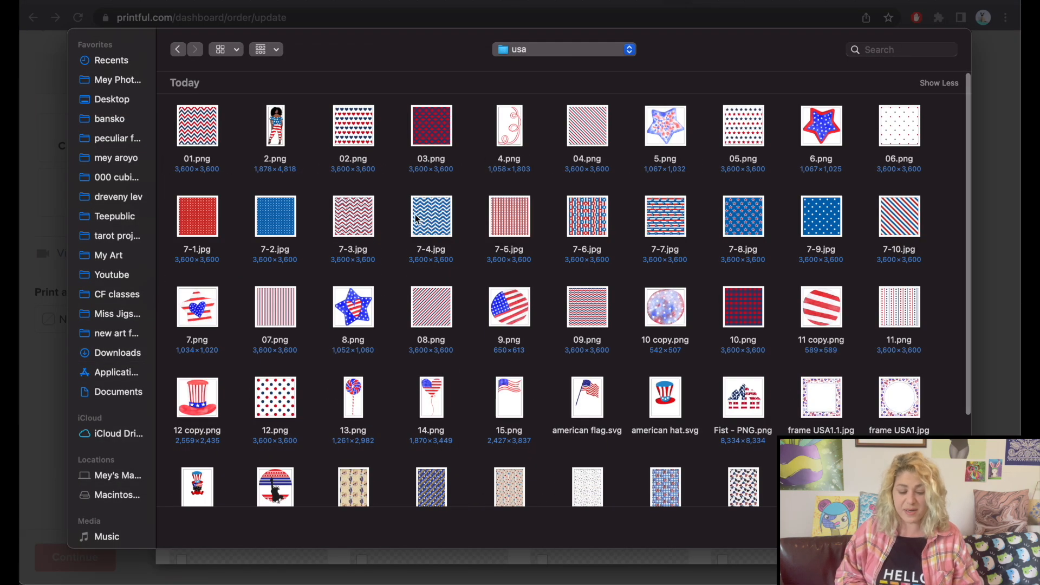
scroll(569, 246, down, 5)
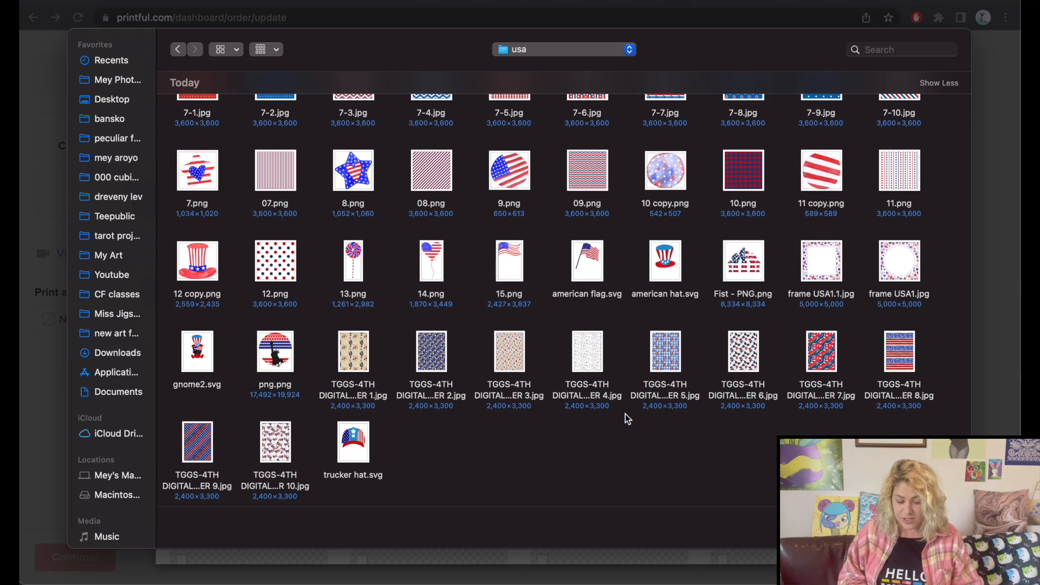
scroll(626, 419, up, 5)
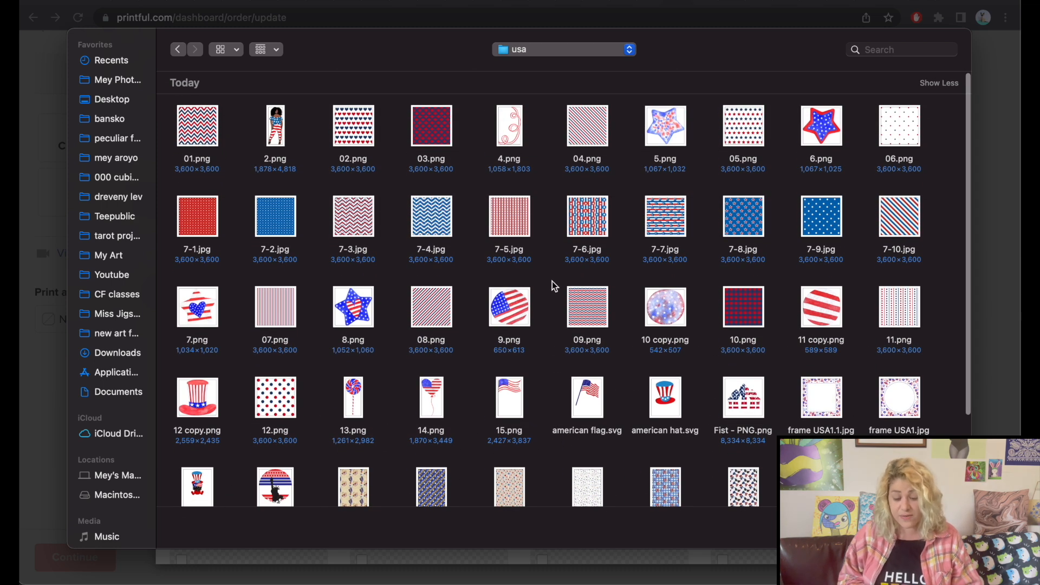
scroll(551, 281, up, 1)
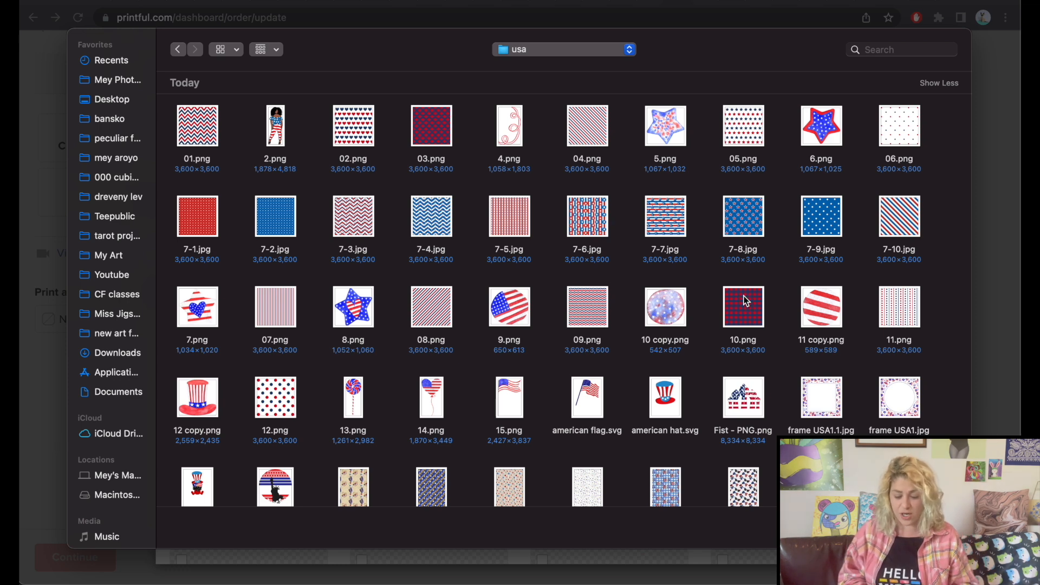
Preview the pattern files 7-6.jpg and 7-9.jpg with Quick Look
right_click(591, 224)
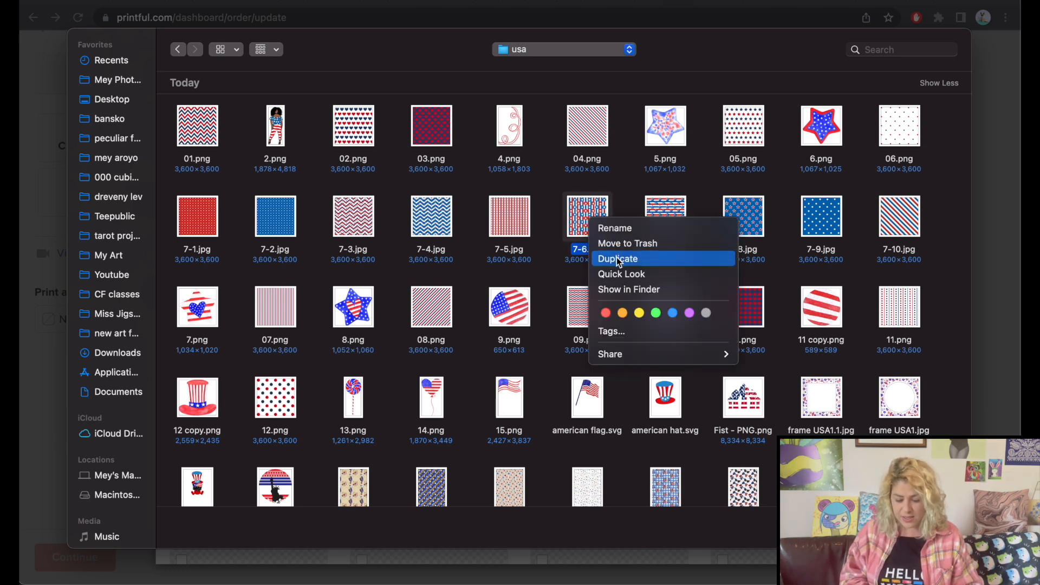
click(620, 275)
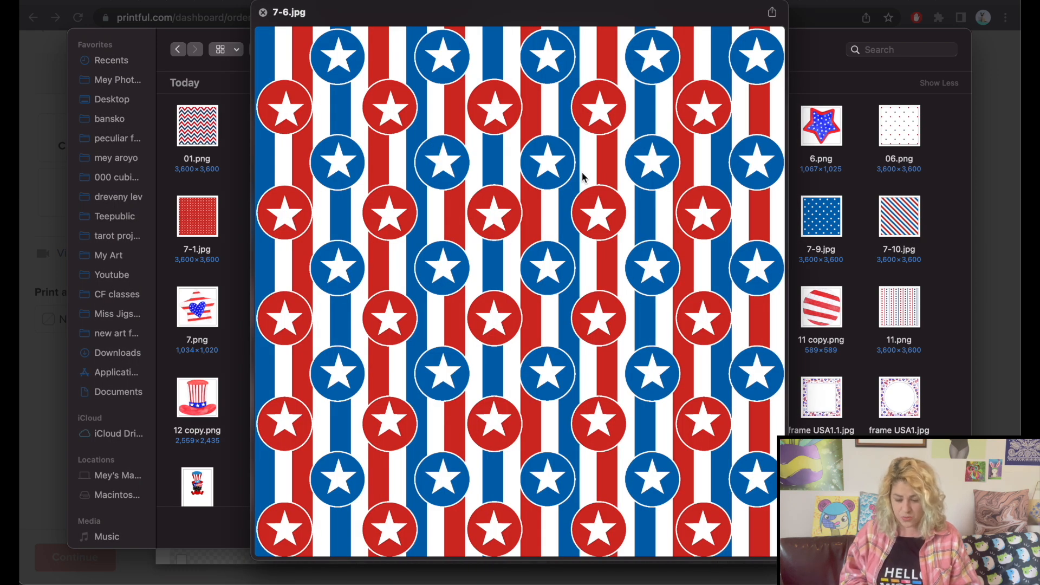
key(space)
right_click(829, 232)
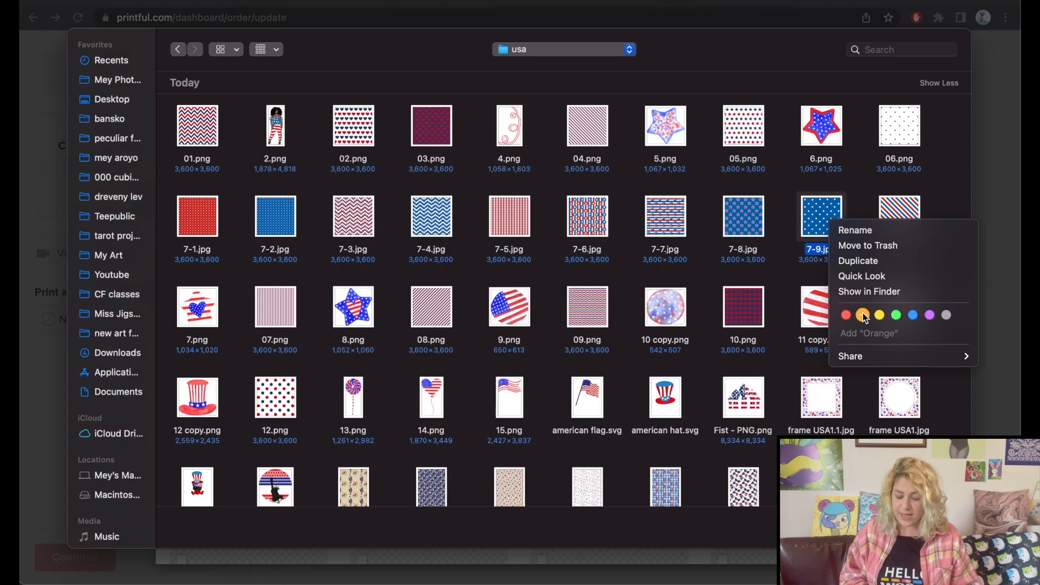
click(873, 283)
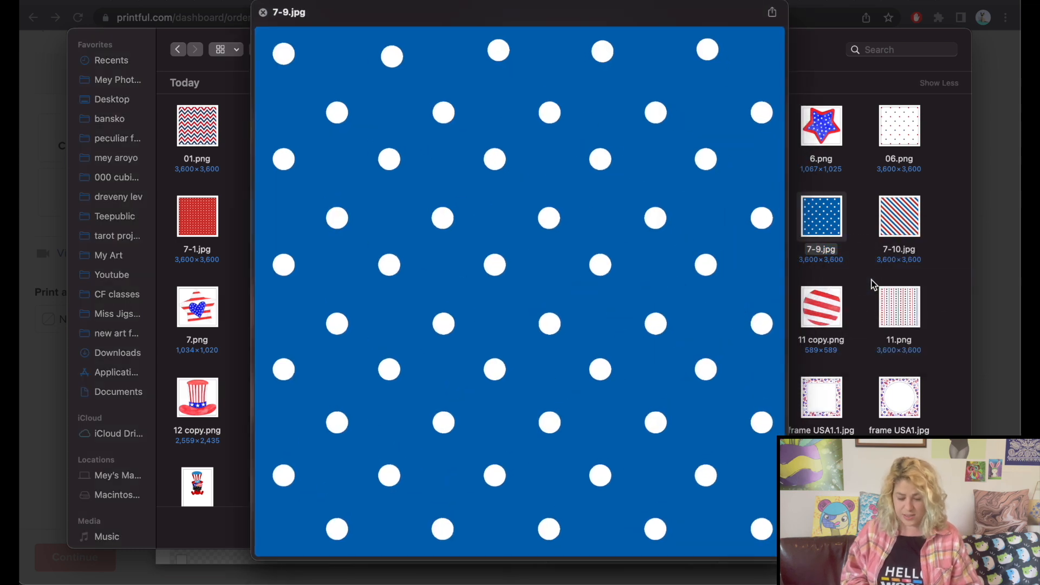
click(263, 12)
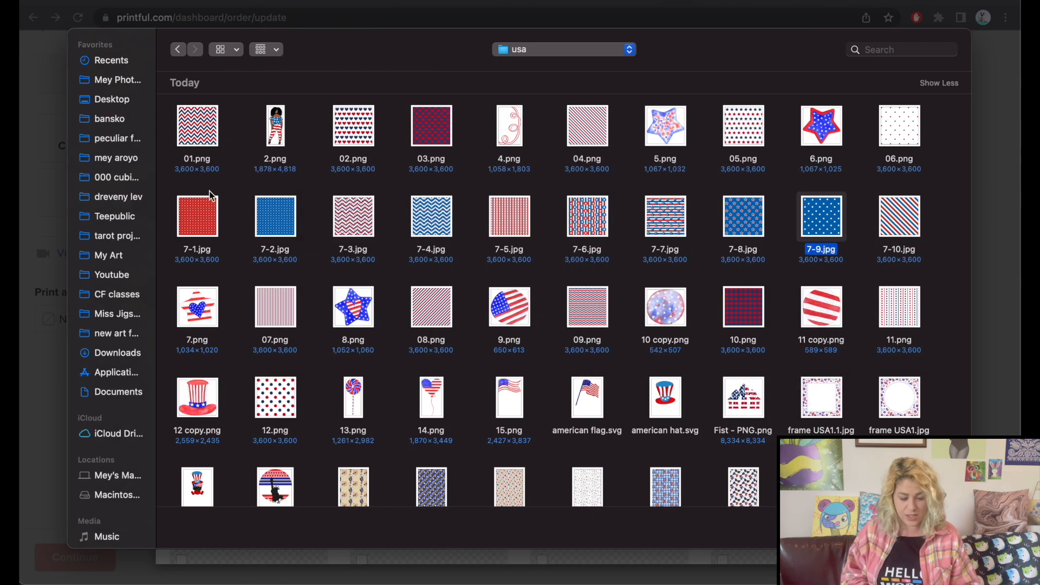
Preview the red and blue star pattern files 7-1.jpg and 7-2.jpg with Quick Look
right_click(202, 209)
click(252, 263)
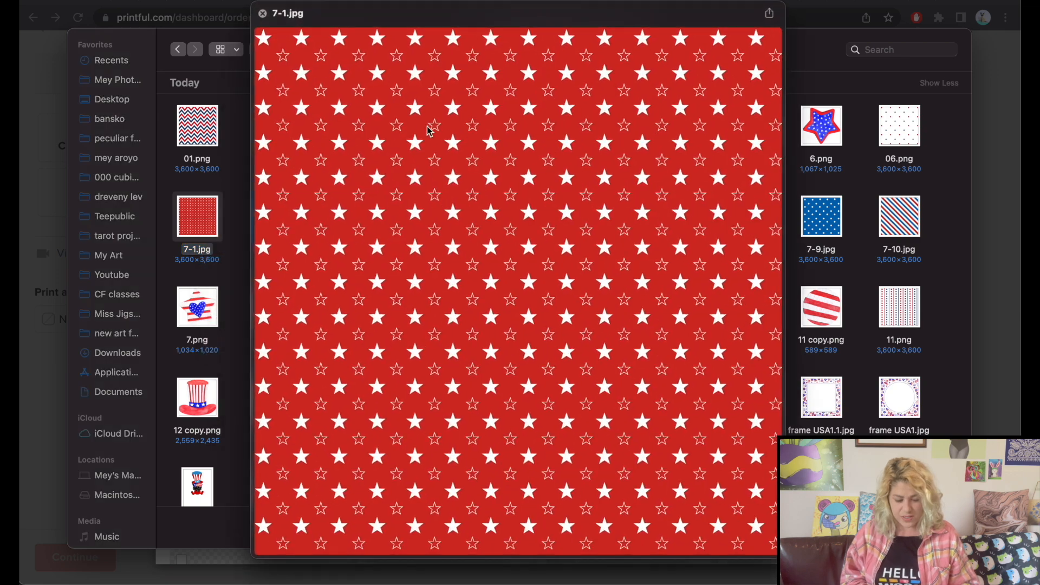
click(264, 12)
right_click(275, 212)
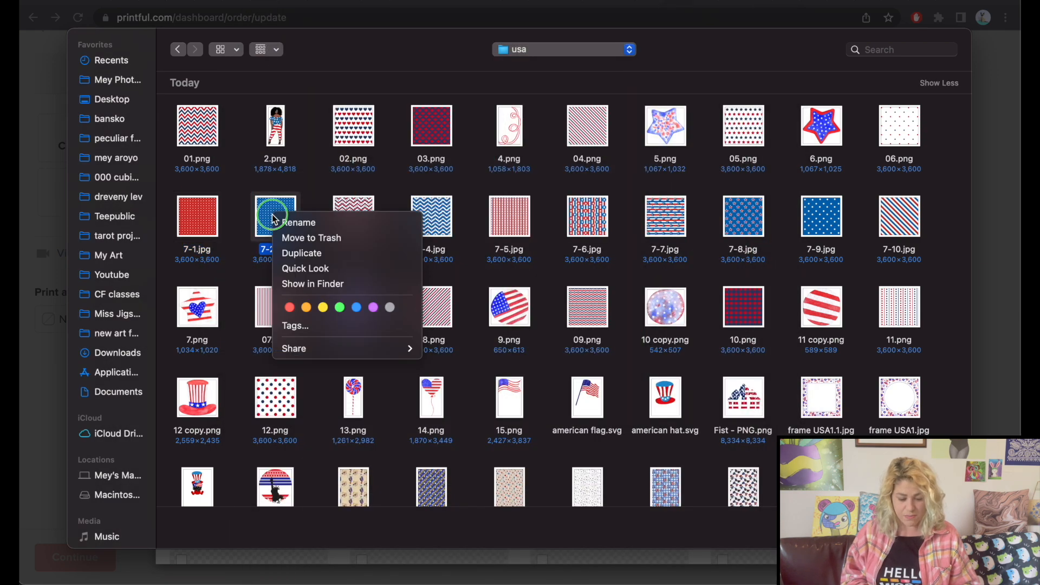
click(304, 268)
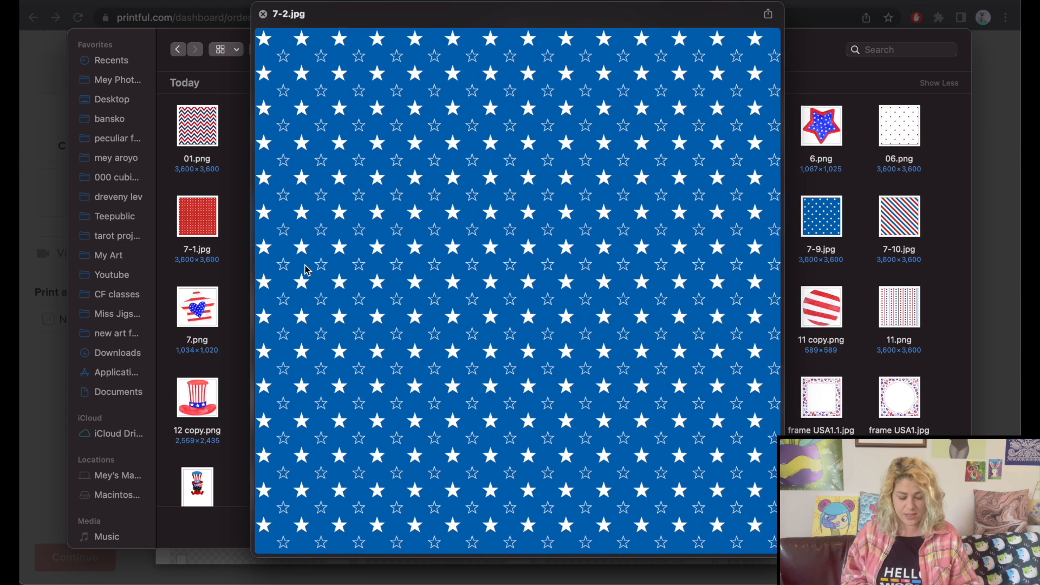
click(264, 13)
Upload 7-1.jpg and 7-2.jpg to the file library and apply 7-1.jpg to the bikini design
shift+click(215, 229)
key(Return)
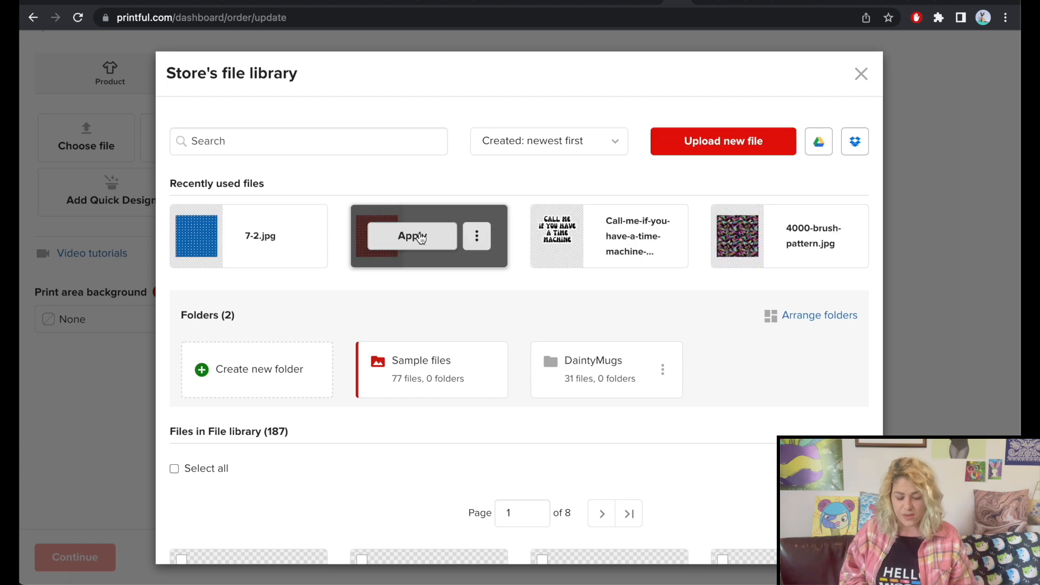
click(426, 239)
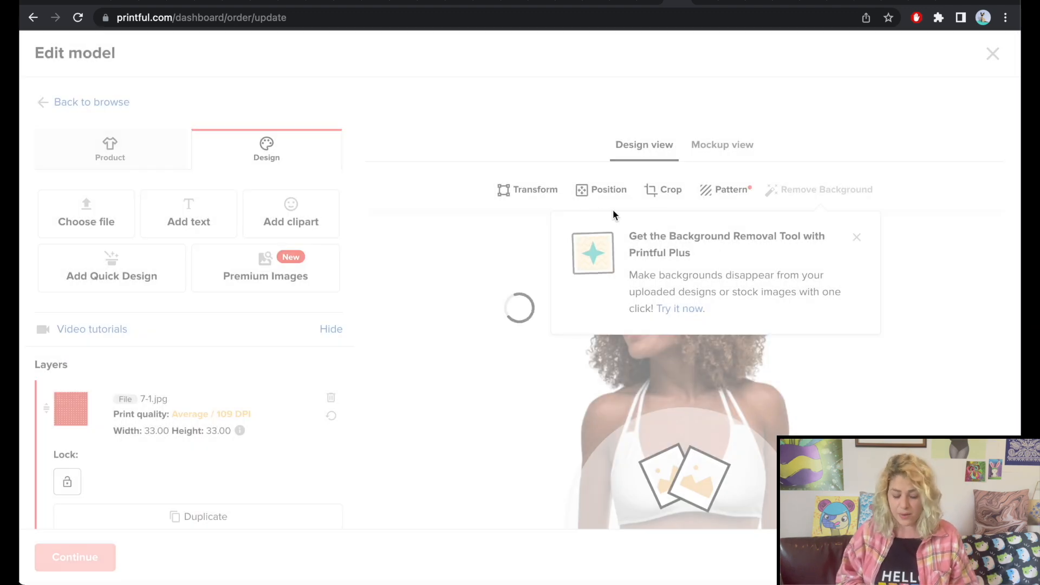
click(856, 239)
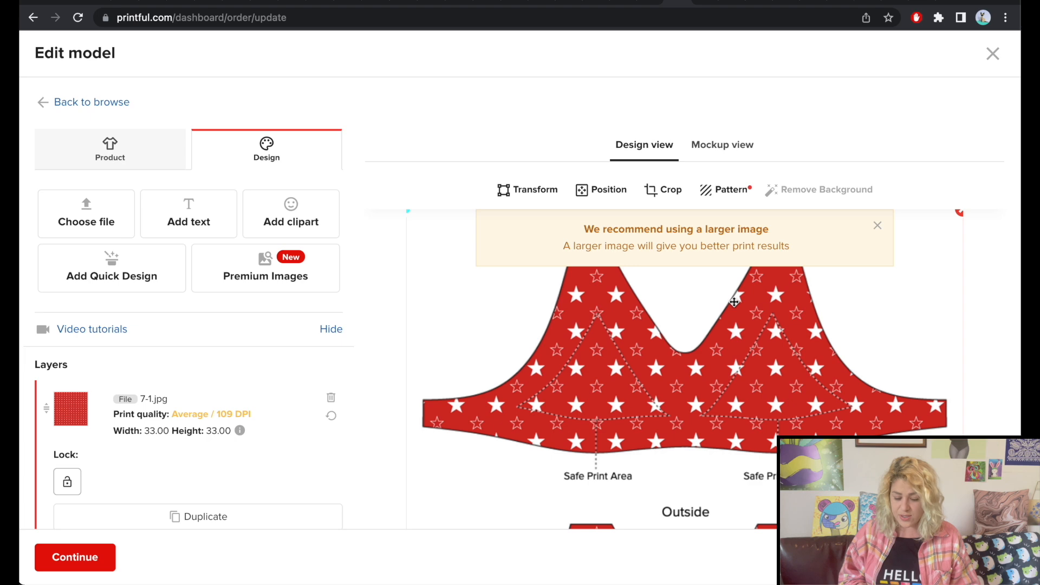
Shrink the red star pattern to about 16.01 × 16.02 and position it over the left half of the Inside bikini top
scroll(734, 301, down, 4)
scroll(734, 302, down, 3)
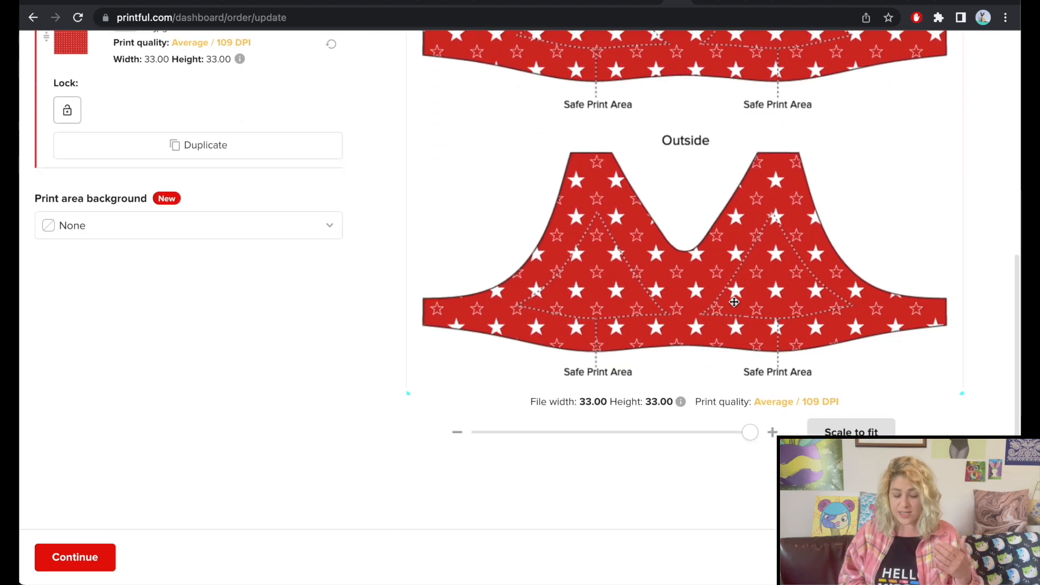
scroll(735, 302, up, 7)
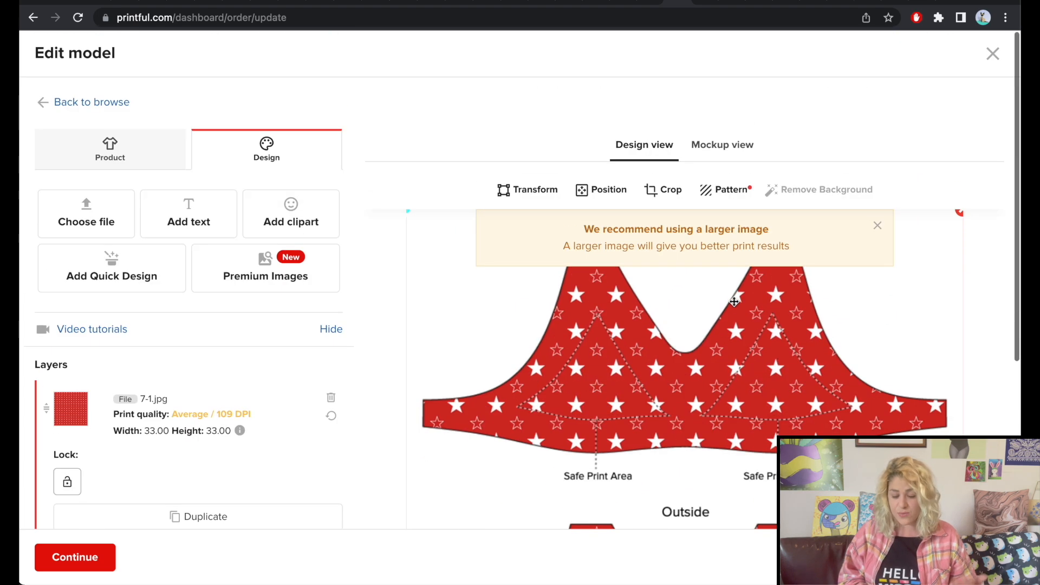
scroll(734, 302, down, 6)
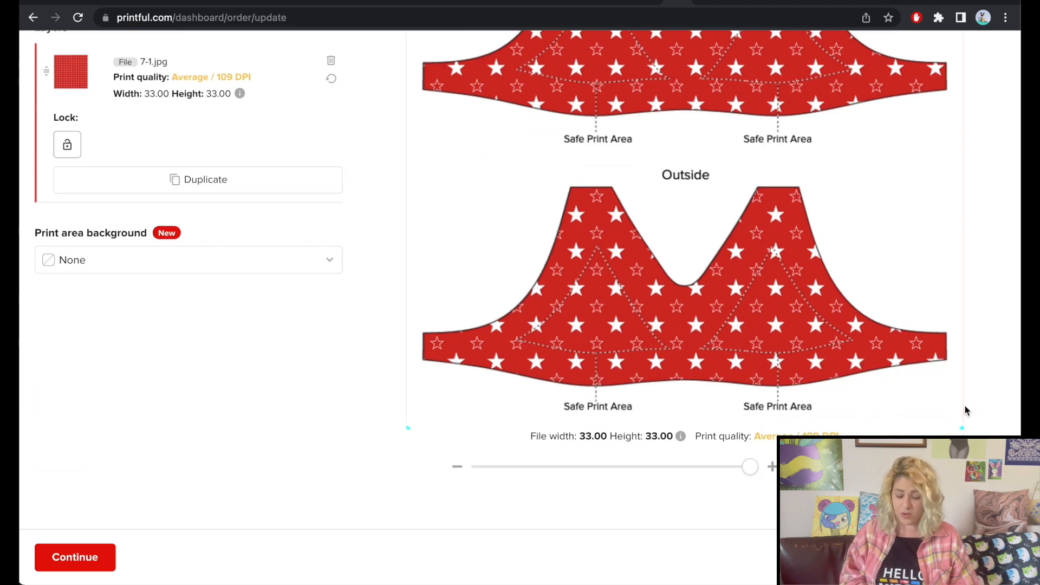
drag(963, 428, 662, 271)
scroll(817, 314, up, 2)
scroll(643, 195, up, 2)
drag(686, 348, 670, 334)
drag(622, 267, 628, 246)
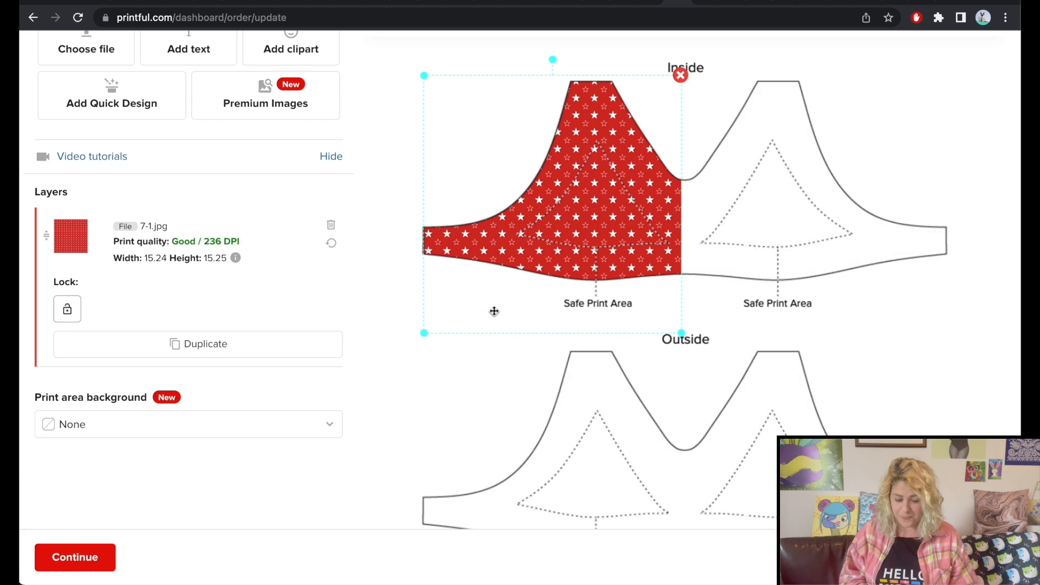
drag(424, 334, 417, 339)
drag(599, 226, 593, 226)
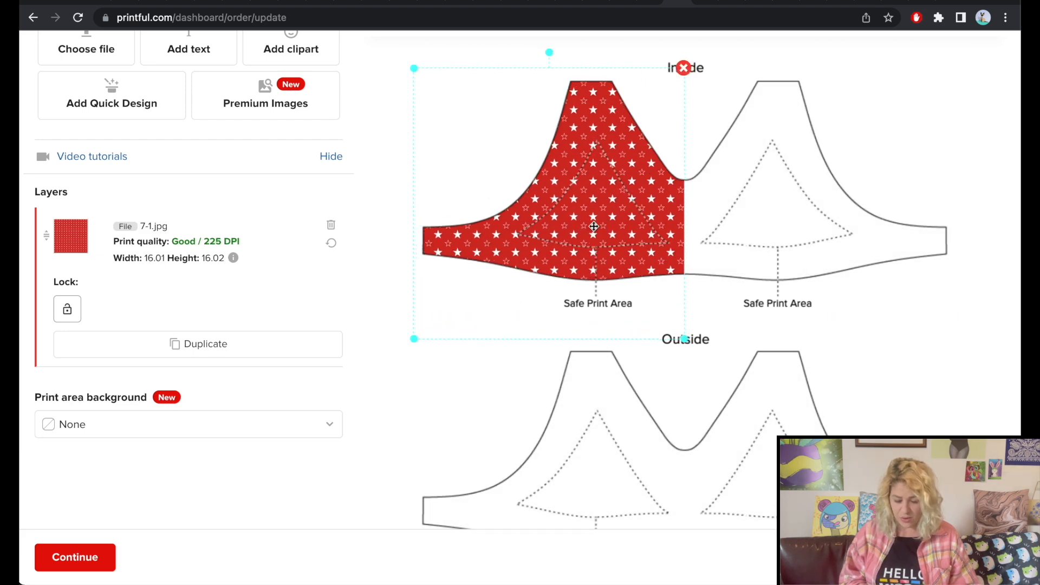
Duplicate the red star pattern layer and place the copy over the left half of the Outside bikini top
click(247, 352)
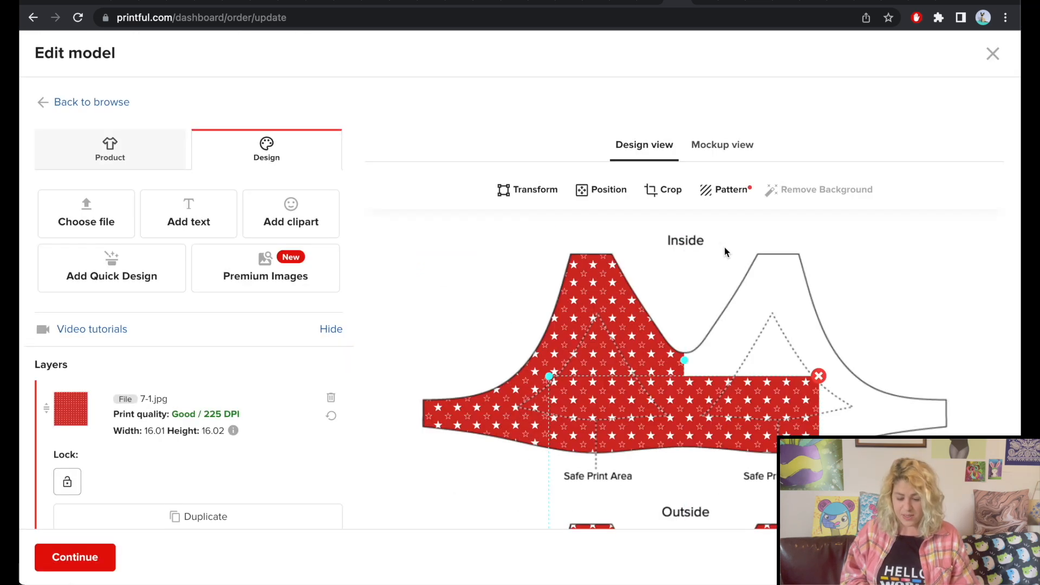
scroll(724, 248, down, 2)
scroll(724, 247, down, 5)
drag(761, 125, 623, 267)
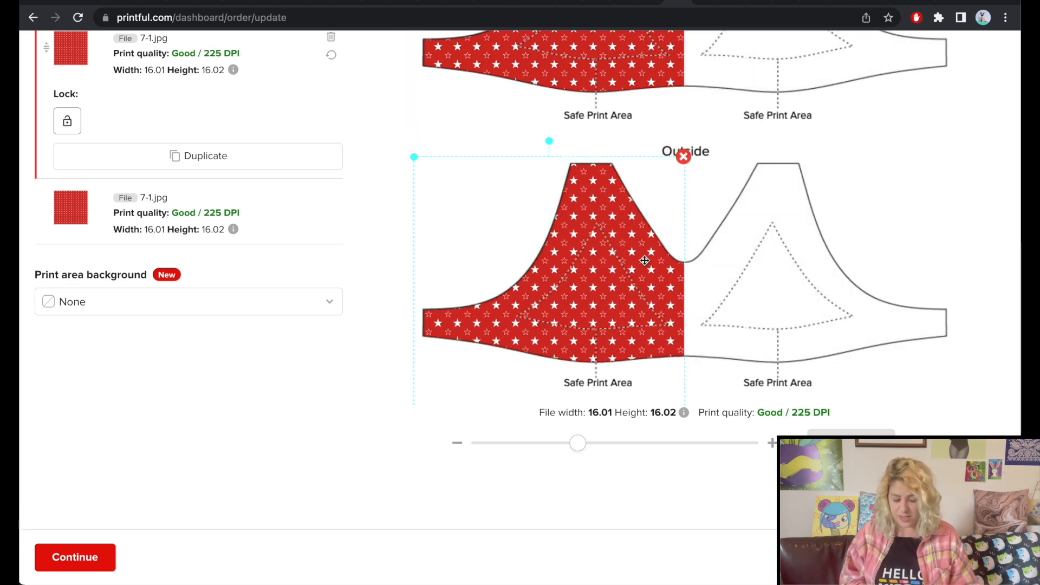
scroll(794, 290, up, 6)
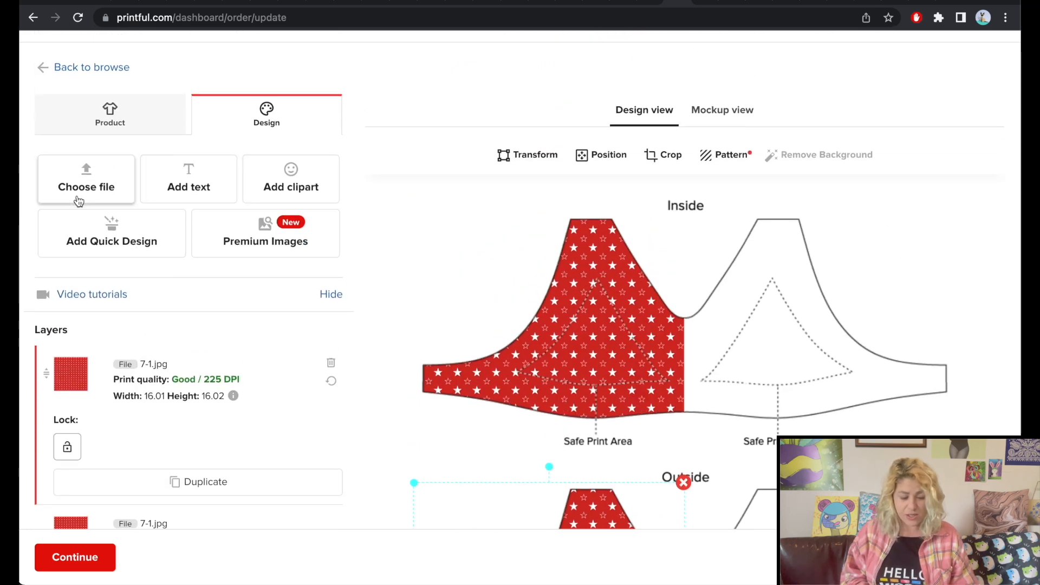
Apply 7-2.jpg from the file library, shrunk to about 18.10 × 18.11, over the right half of the Inside bikini top
click(81, 191)
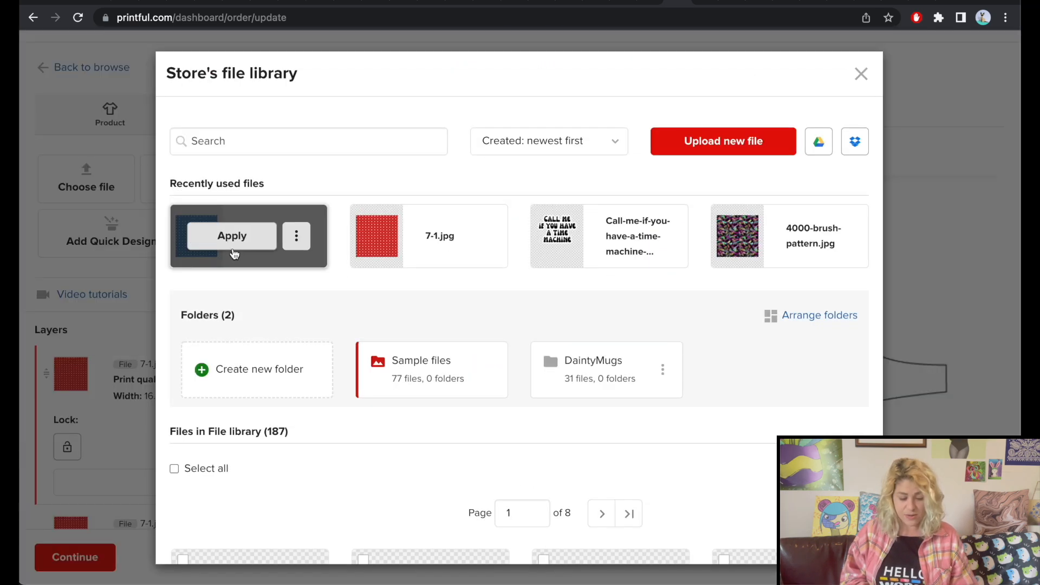
click(242, 238)
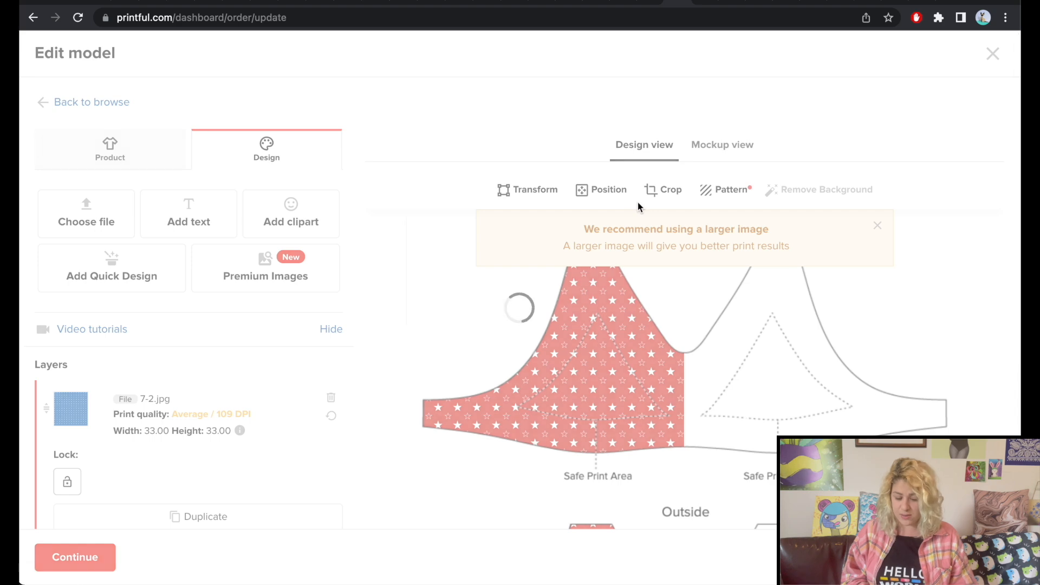
scroll(472, 431, down, 4)
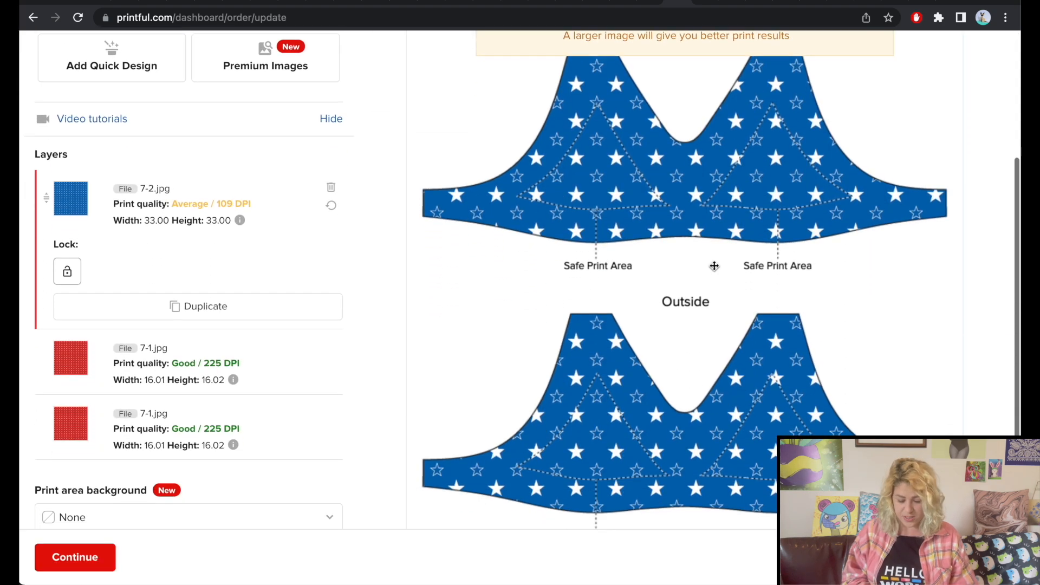
scroll(471, 431, down, 3)
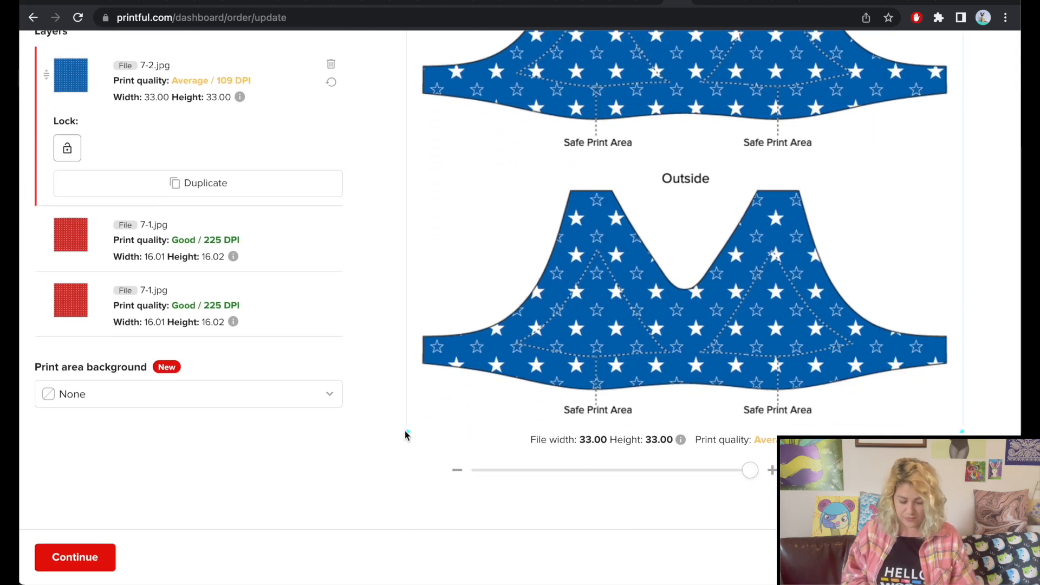
drag(407, 433, 545, 318)
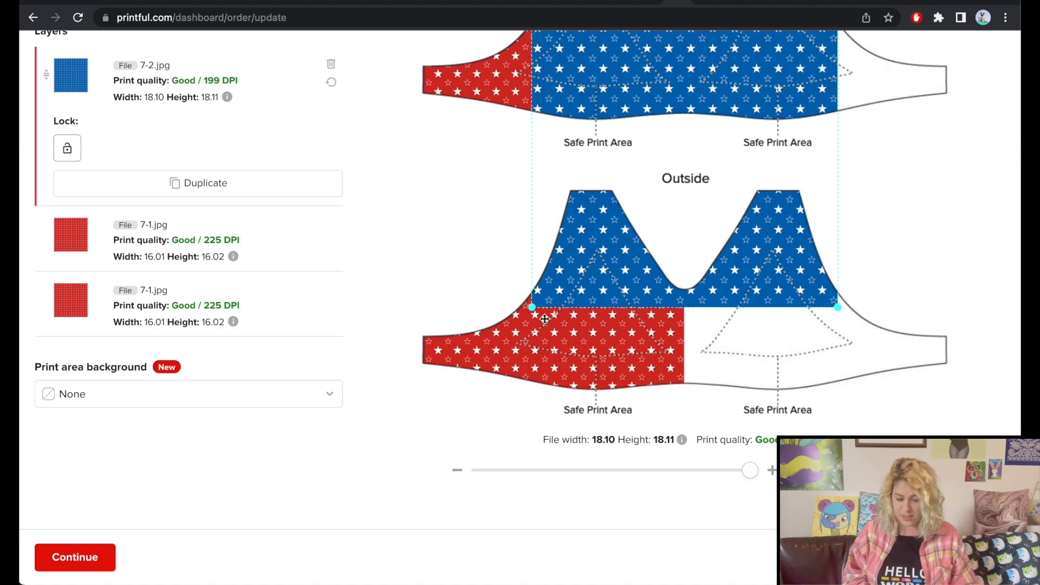
drag(702, 252, 853, 132)
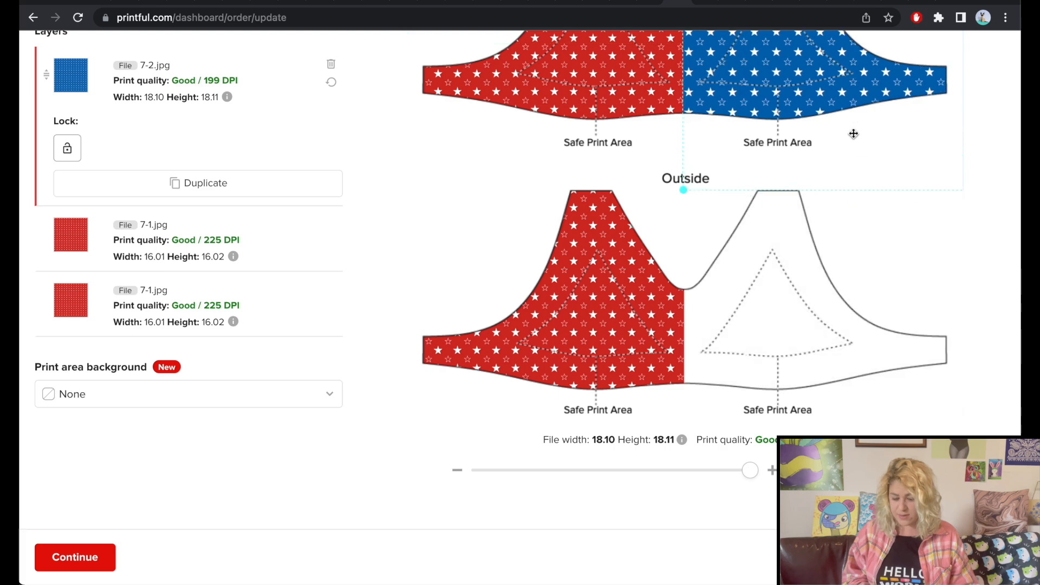
Duplicate the blue star pattern layer and place the copy over the right half of the Outside bikini top
scroll(132, 360, up, 4)
click(131, 360)
scroll(785, 313, down, 2)
scroll(786, 313, down, 5)
drag(899, 228, 749, 372)
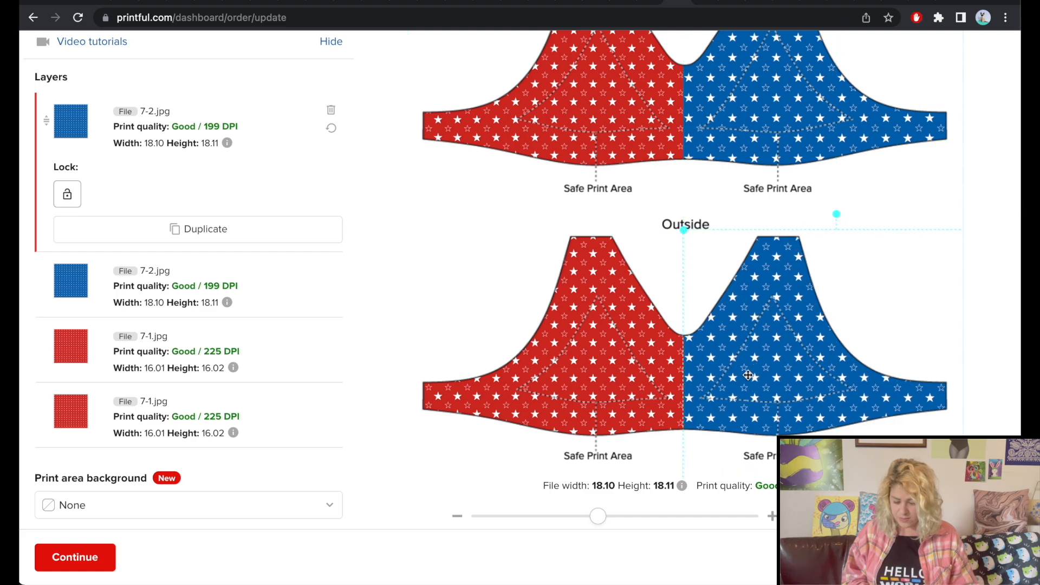
Generate the bikini top mockups and examine the red and blue design from all angles
scroll(748, 374, up, 3)
scroll(748, 375, up, 3)
click(723, 146)
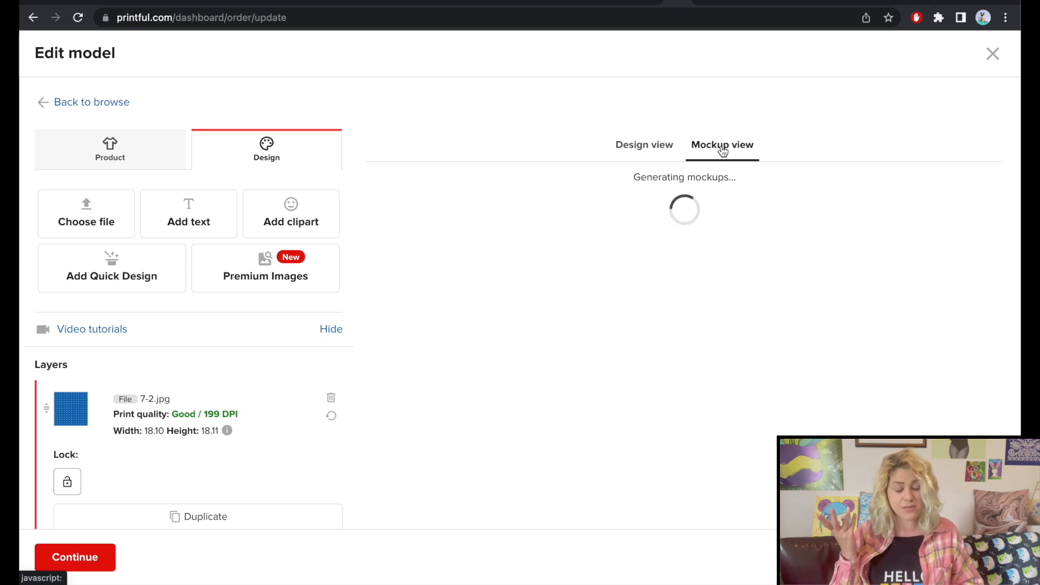
scroll(835, 307, down, 6)
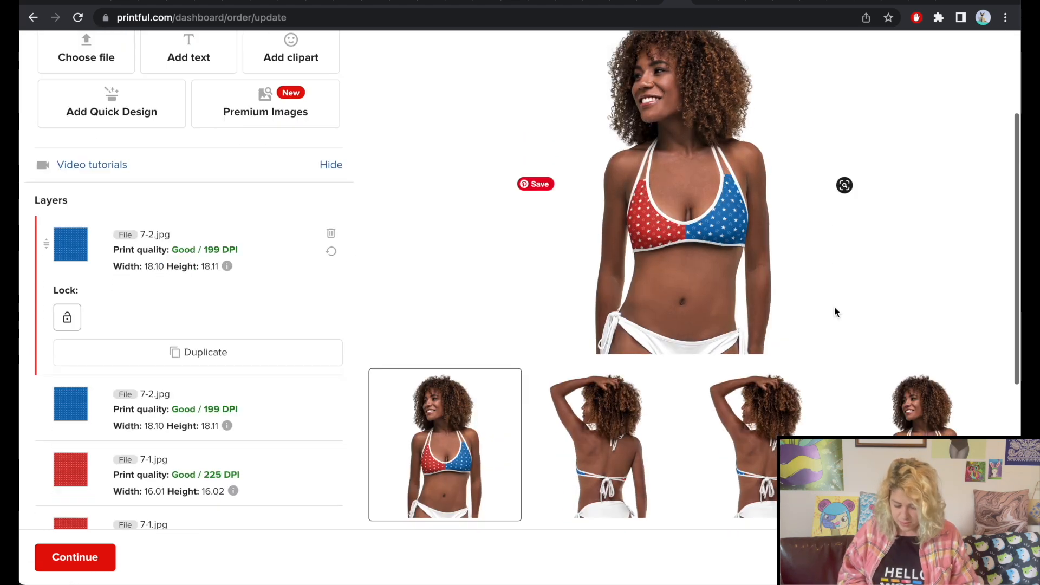
scroll(848, 149, down, 4)
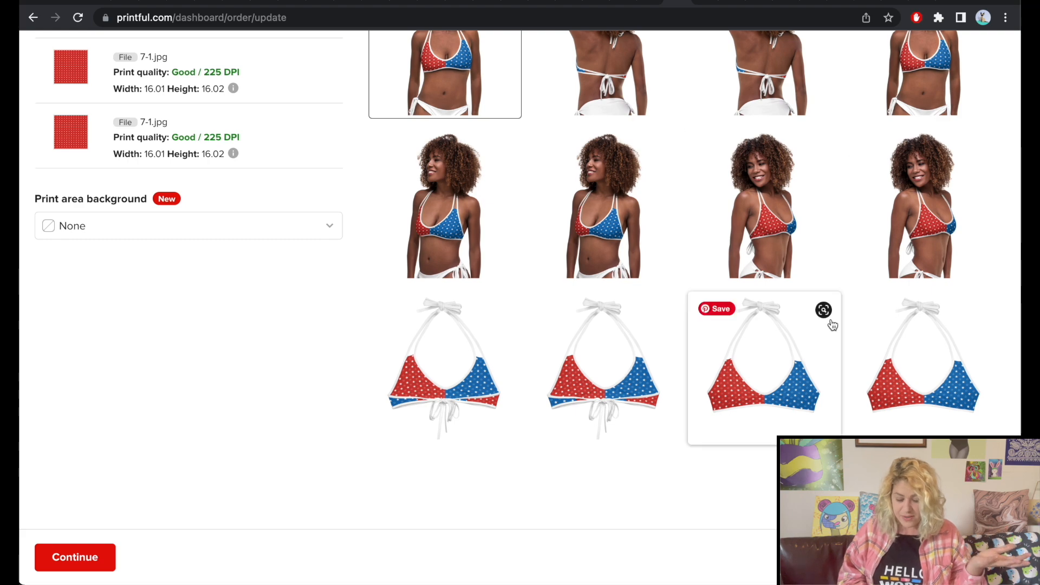
scroll(759, 326, up, 10)
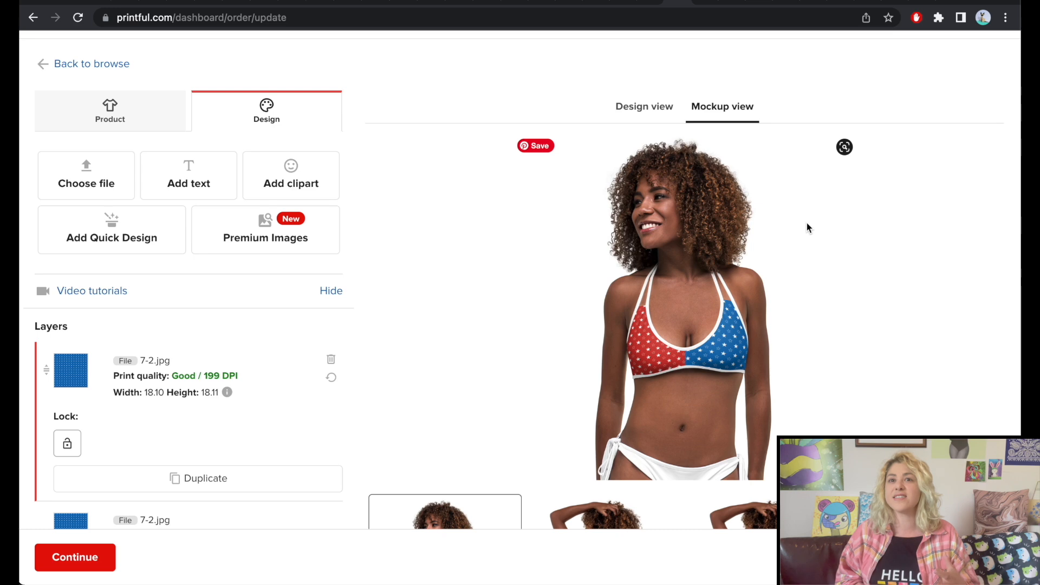
Switch to the blank hoodie product and start uploading new files for its right sleeve
click(729, 2)
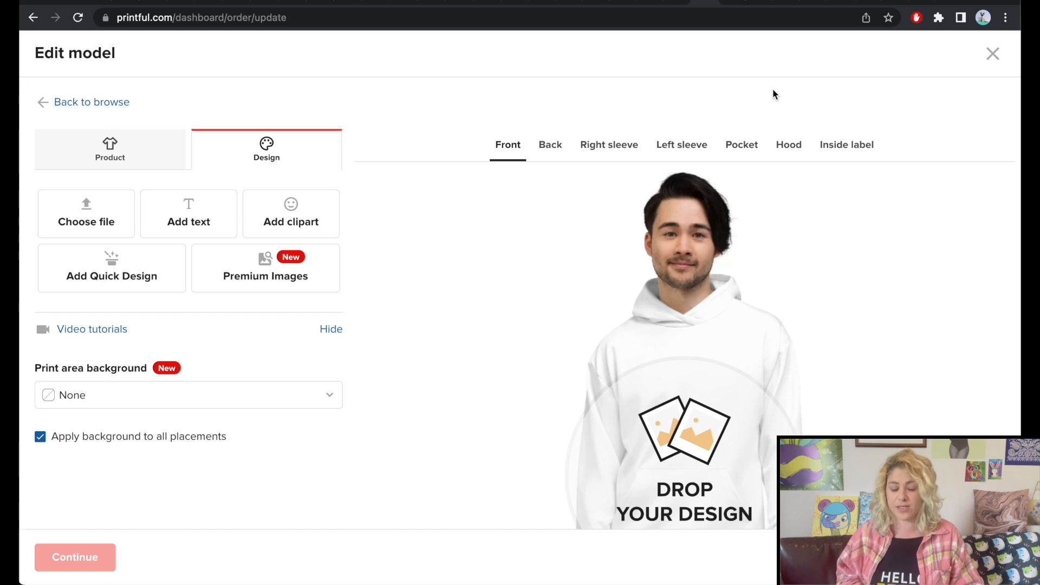
scroll(657, 165, down, 3)
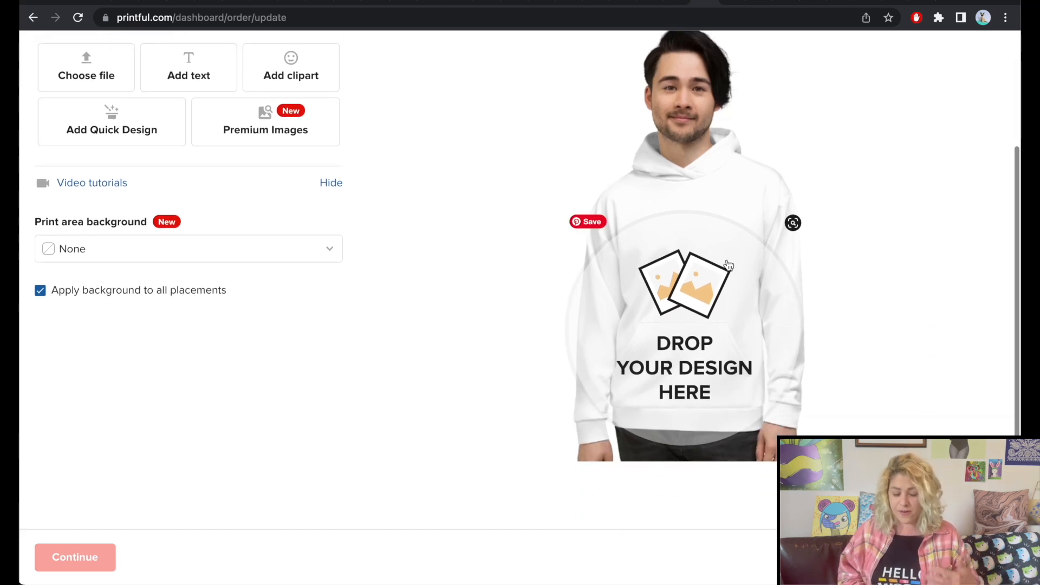
scroll(727, 265, up, 3)
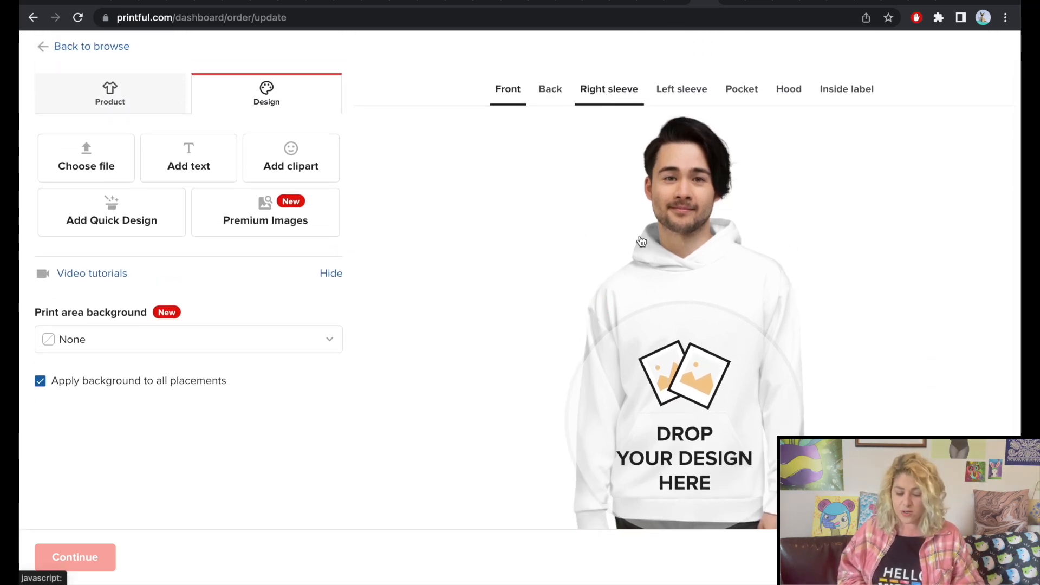
click(551, 226)
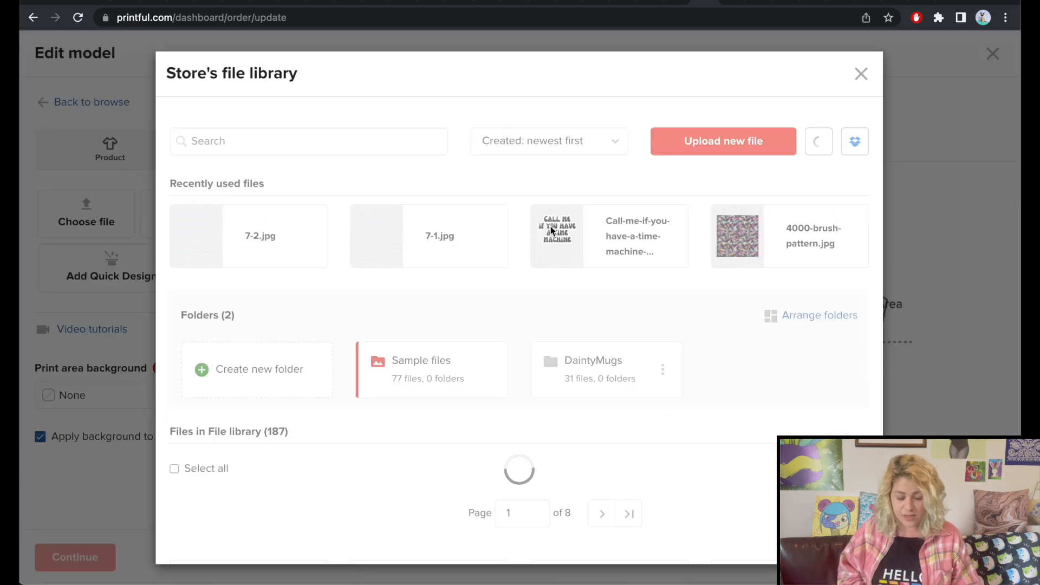
click(718, 141)
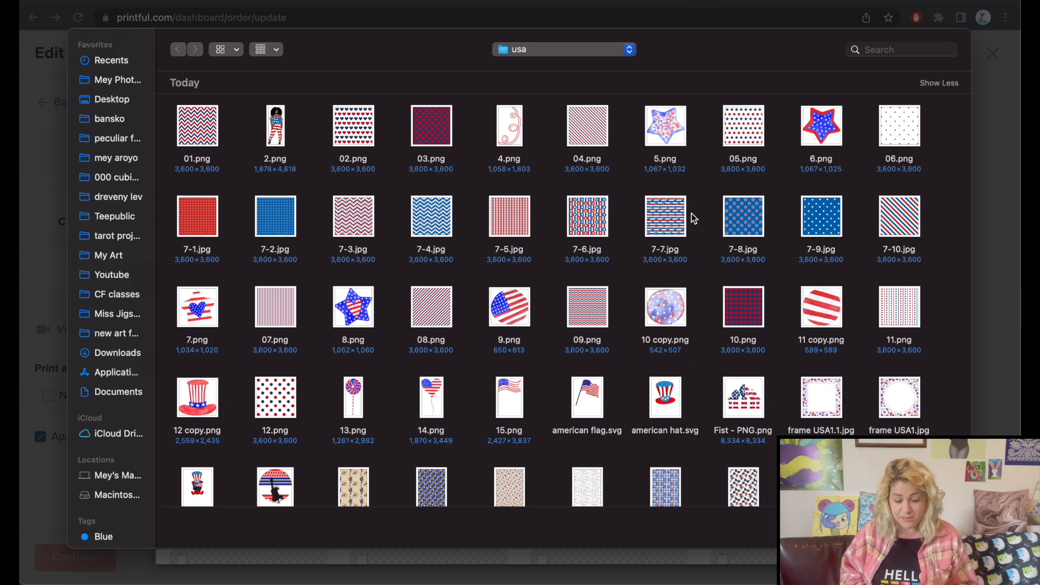
Preview the pattern files 7-7.jpg, 7-8.jpg and 7-3.jpg with Quick Look
right_click(656, 232)
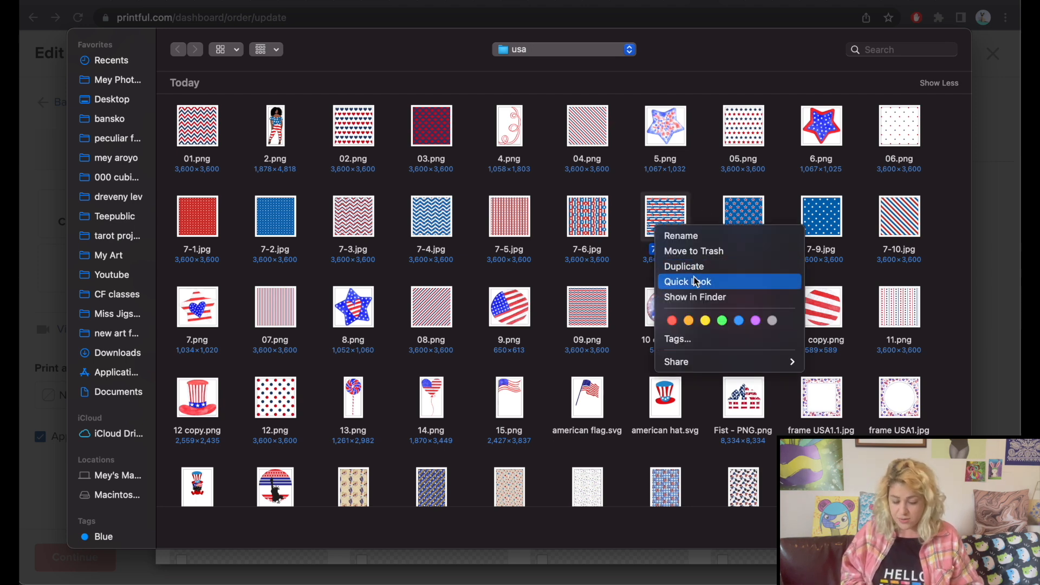
click(695, 281)
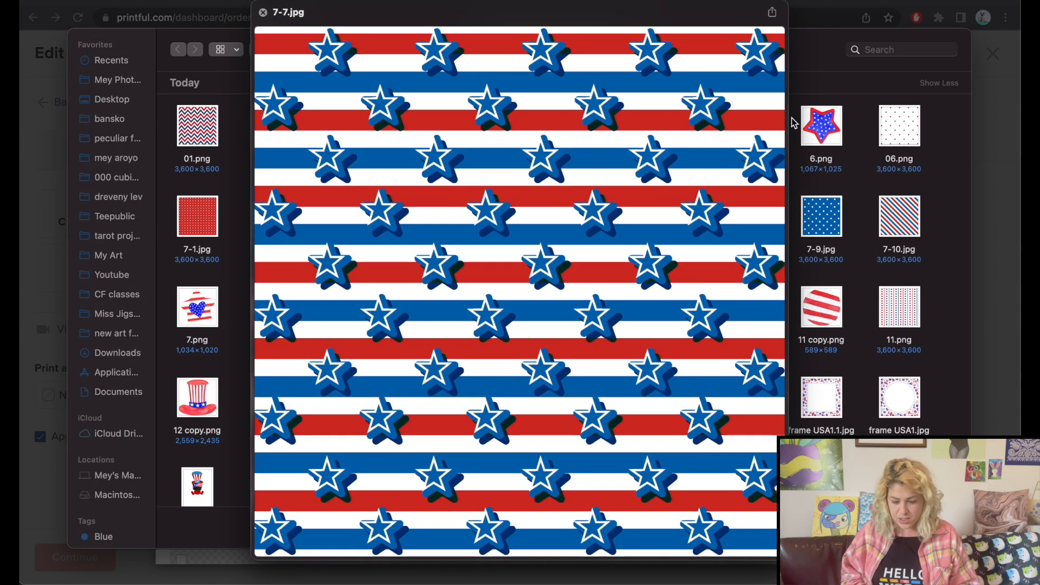
key(space)
click(749, 223)
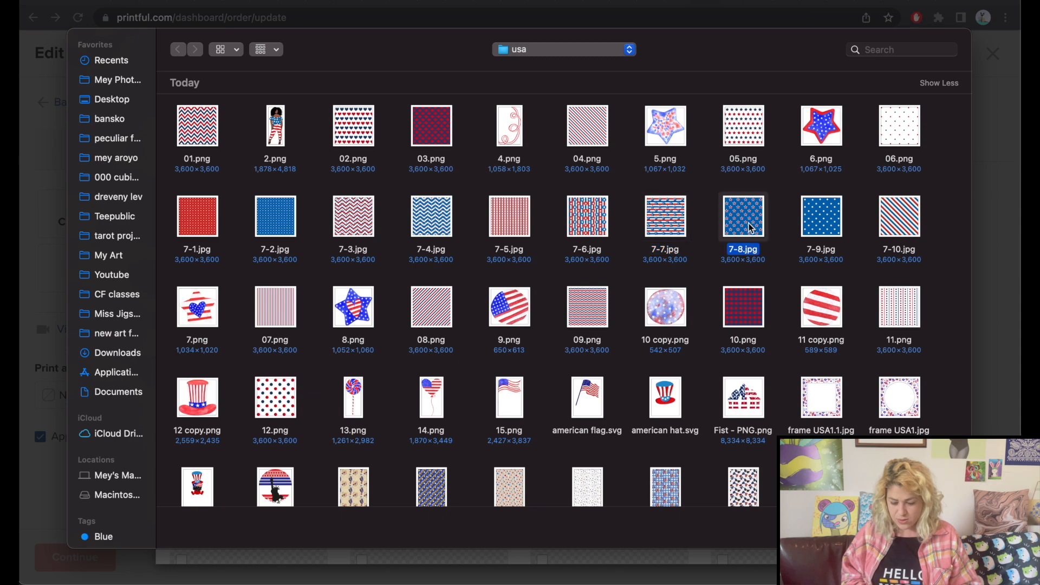
right_click(750, 223)
click(782, 278)
key(space)
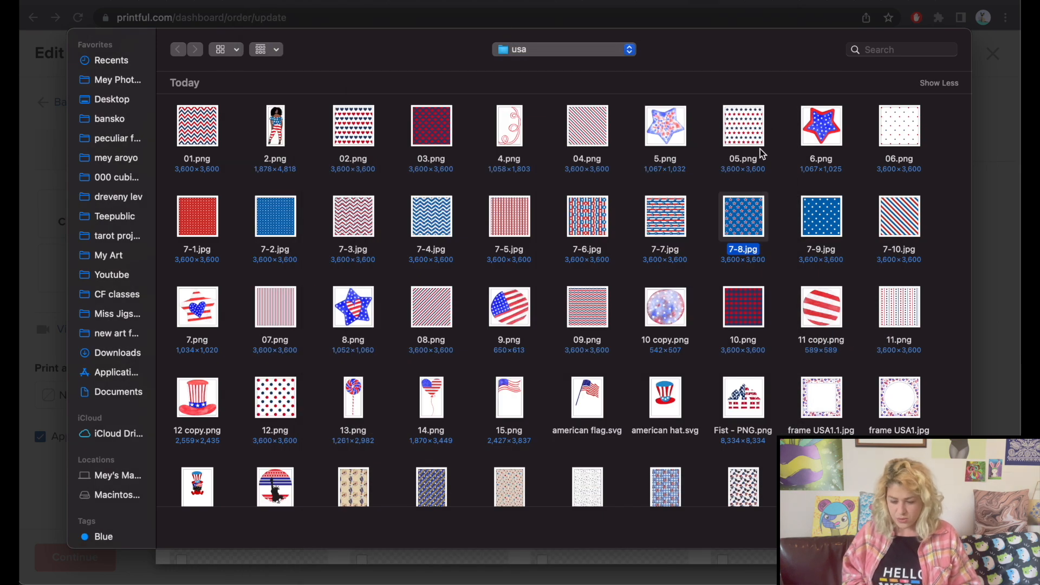
right_click(364, 229)
click(383, 277)
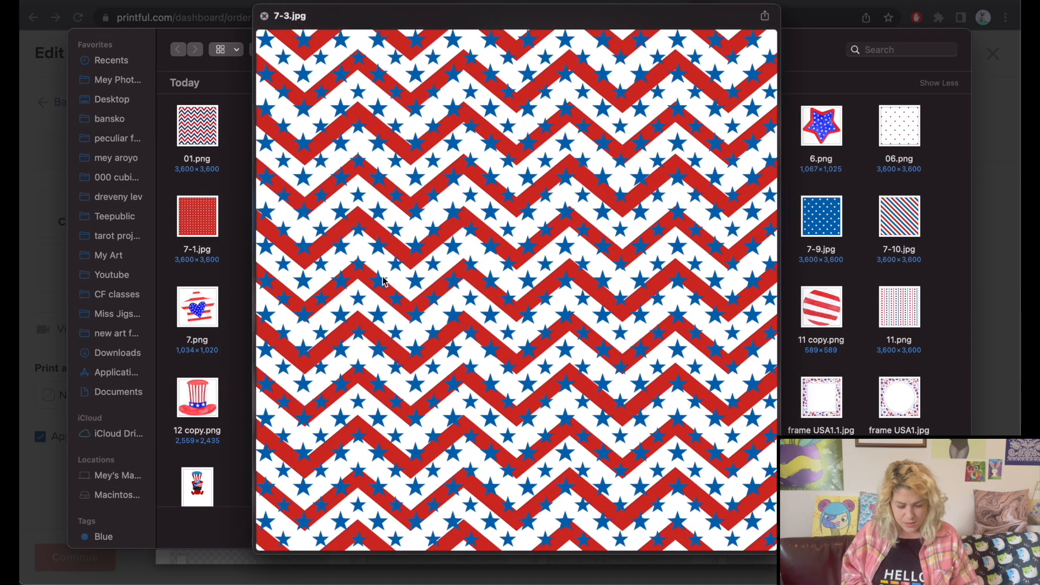
click(262, 13)
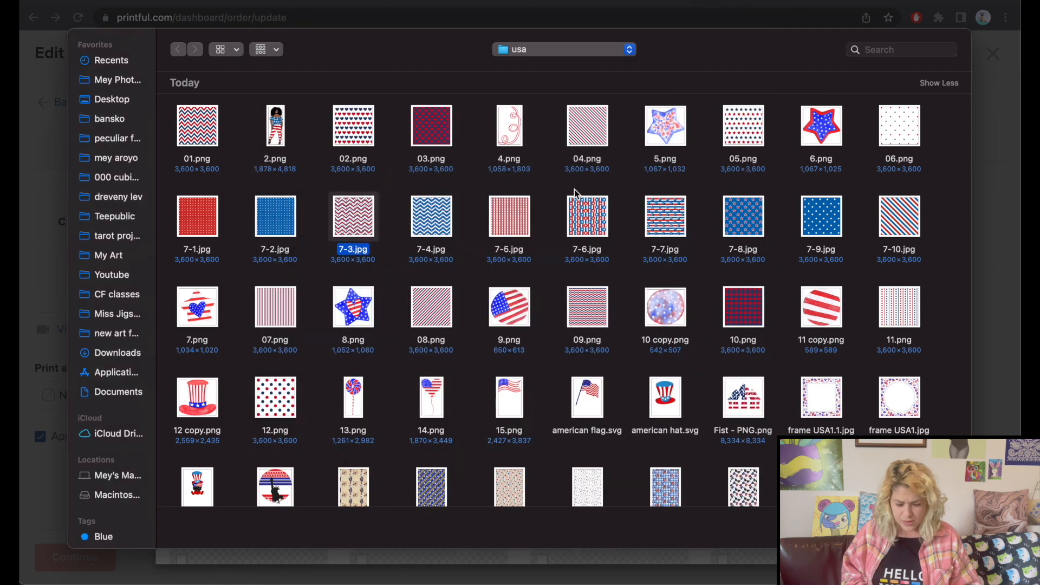
Upload 7-3.jpg, 7-6.jpg and png.png from the usa folder to the file library
click(595, 225)
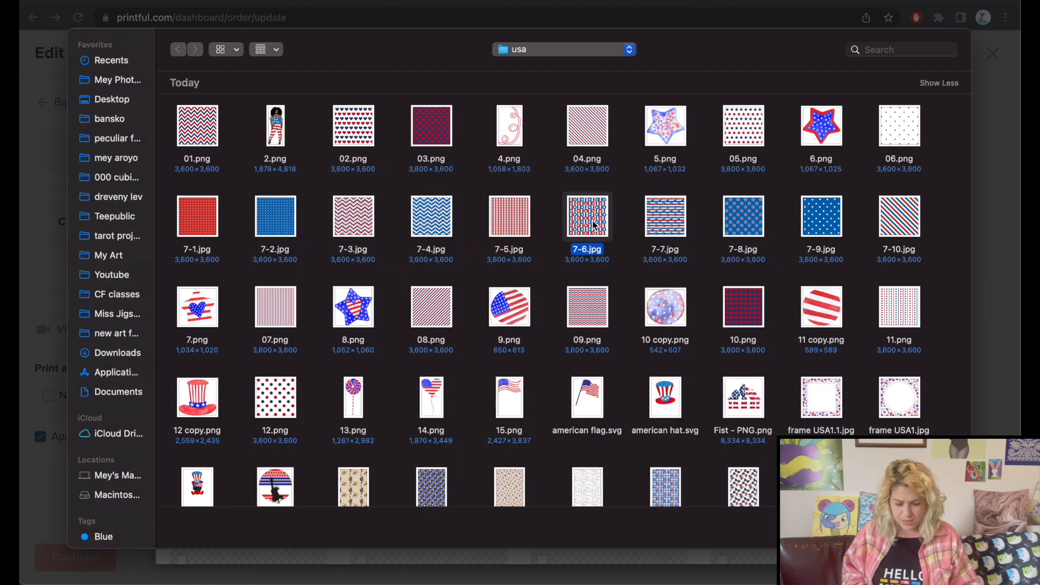
super+click(349, 223)
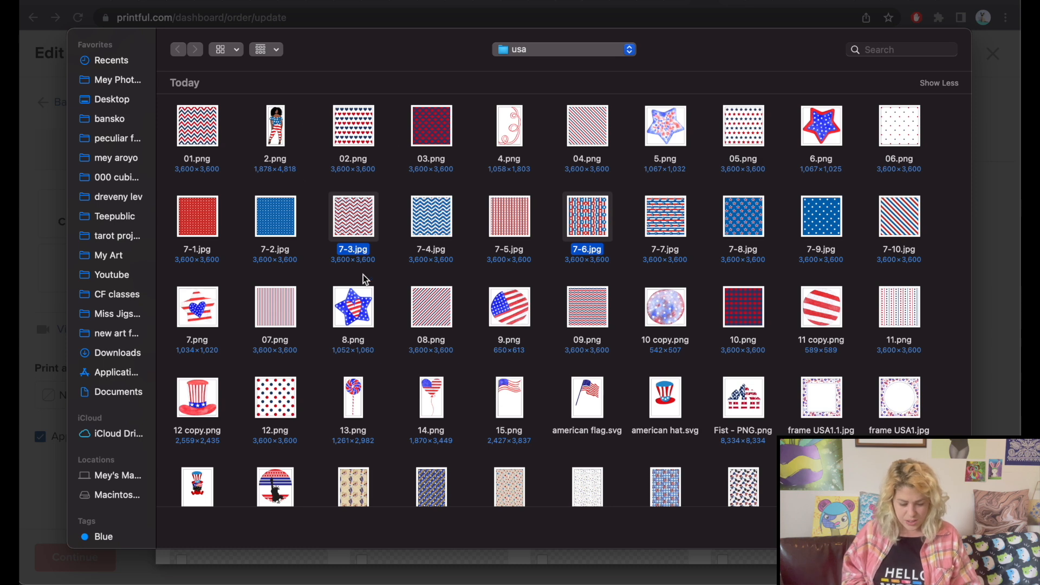
scroll(366, 279, down, 5)
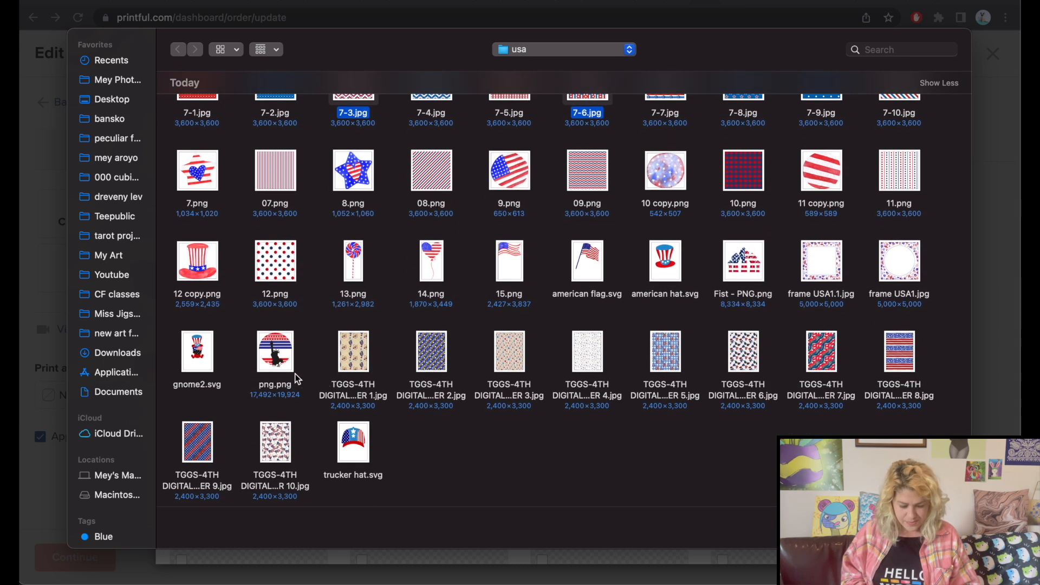
double_click(278, 362)
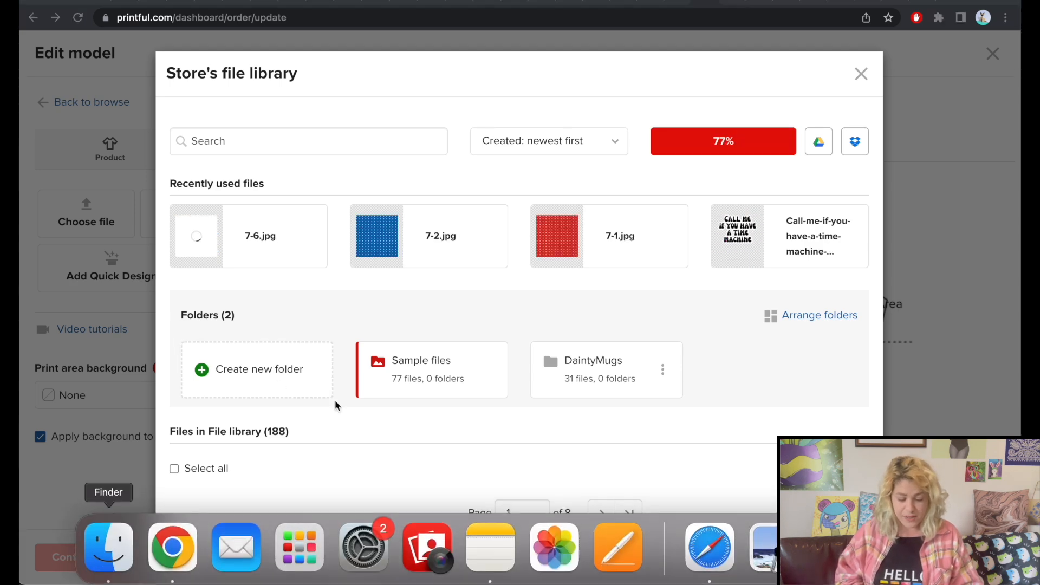
click(92, 558)
click(431, 46)
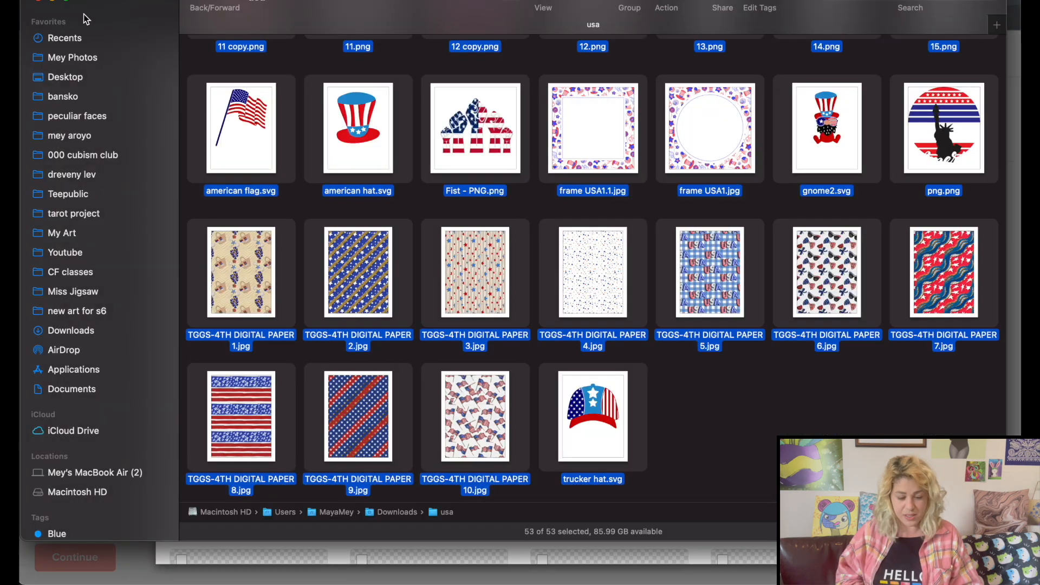
click(37, 4)
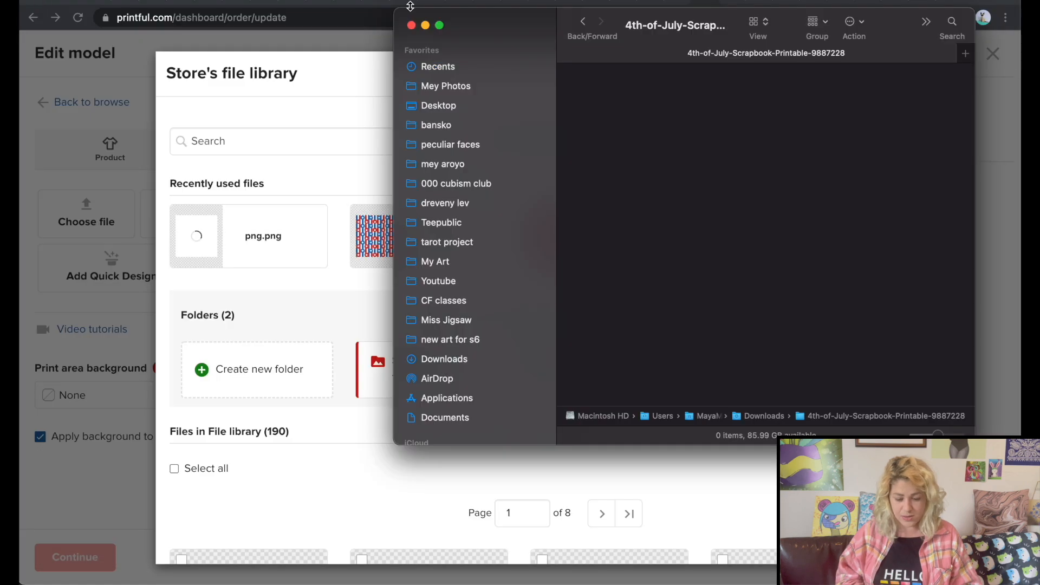
click(411, 25)
Apply 7-3.jpg to the hoodie's right sleeve and dismiss the background removal and larger image notices
mouse_move(588, 243)
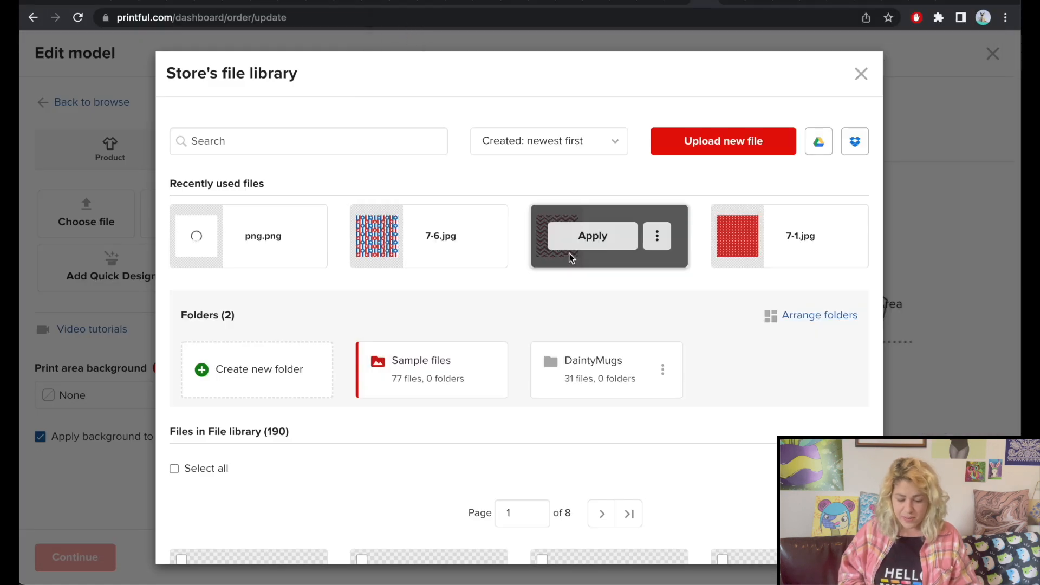
click(596, 235)
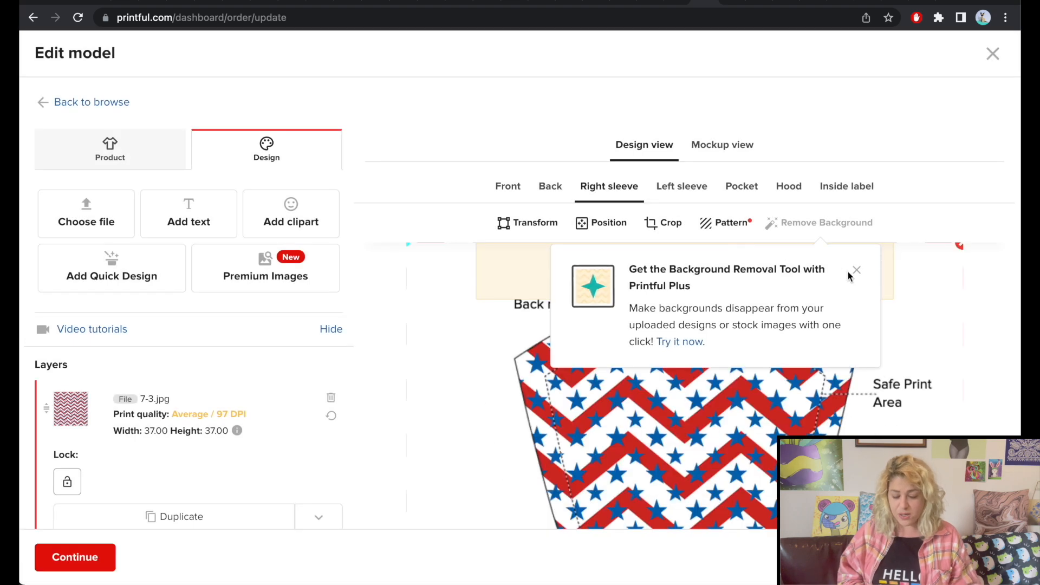
click(857, 270)
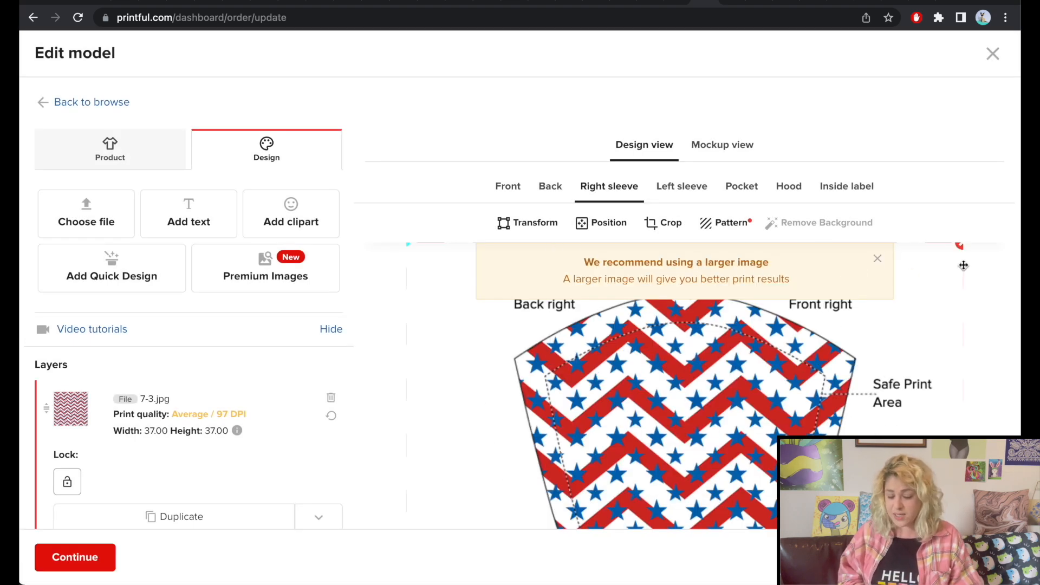
scroll(892, 202, down, 3)
click(877, 130)
Shrink the zigzag star pattern on the right sleeve to about 13.69 × 13.69
scroll(875, 127, down, 3)
scroll(874, 128, down, 2)
drag(757, 471, 540, 474)
Repeat the zigzag star image across the whole right sleeve using the Block pattern type
scroll(502, 316, up, 6)
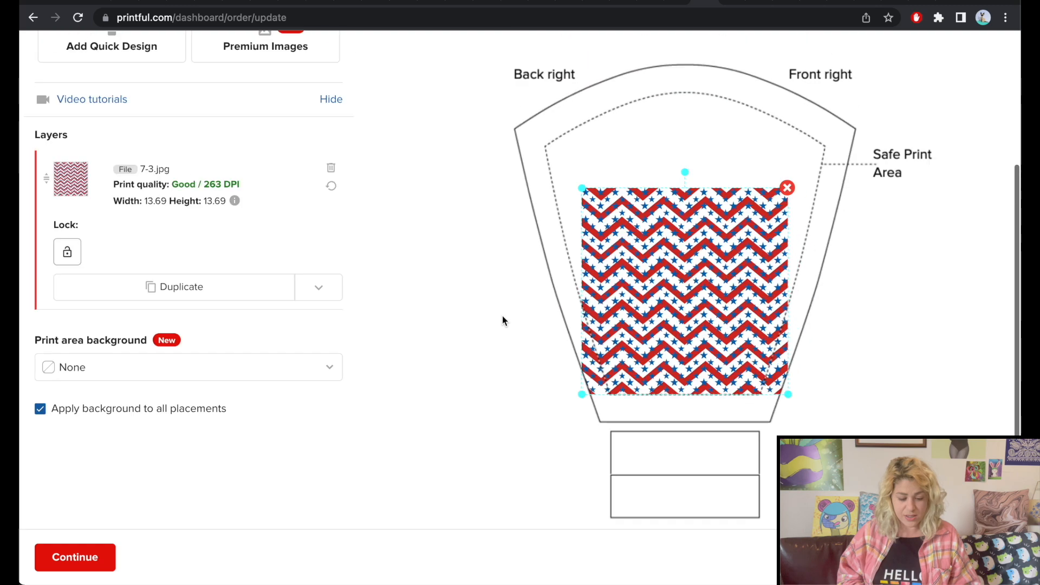
click(723, 177)
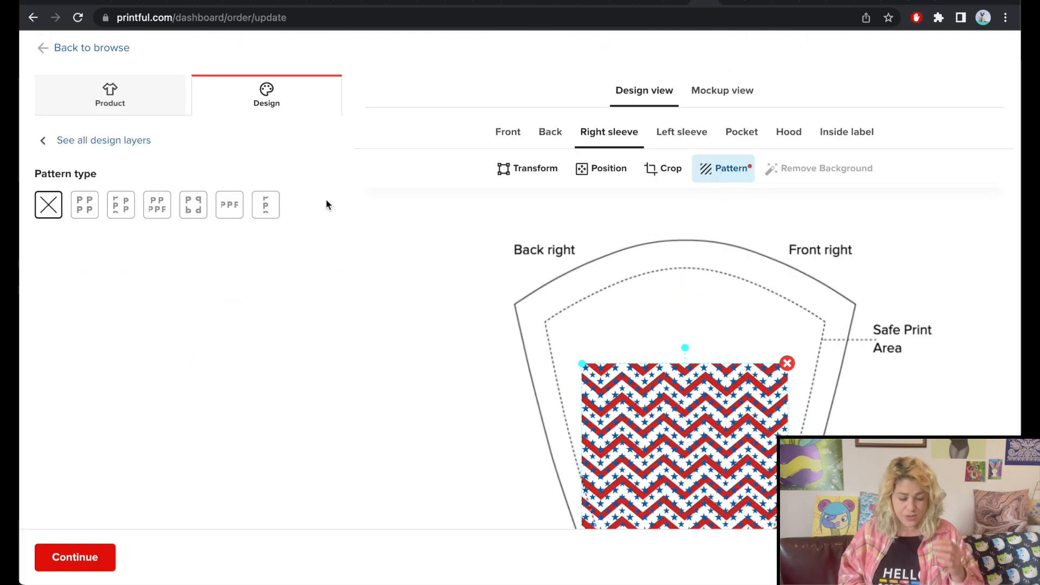
click(85, 183)
scroll(484, 204, down, 1)
scroll(484, 205, down, 3)
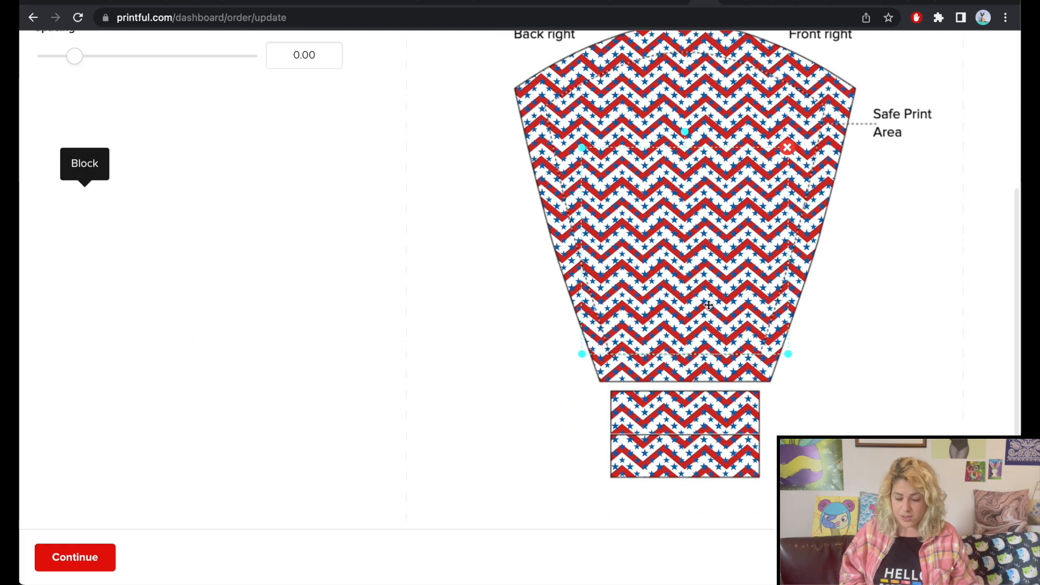
scroll(715, 186, up, 5)
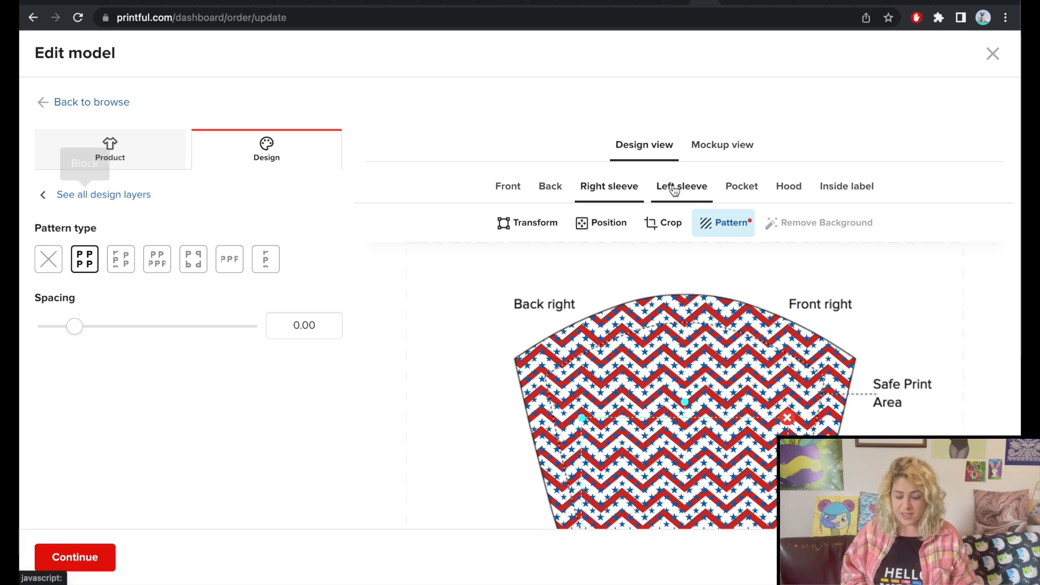
Apply 7-6.jpg to the hoodie's left sleeve and repeat it across the sleeve using the Block pattern type
click(674, 189)
click(671, 333)
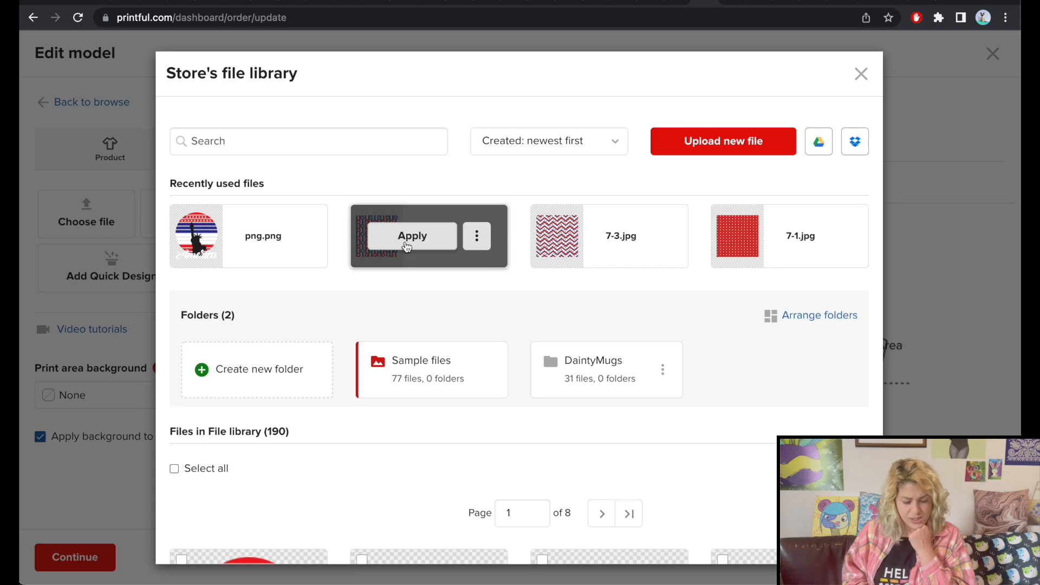
click(405, 237)
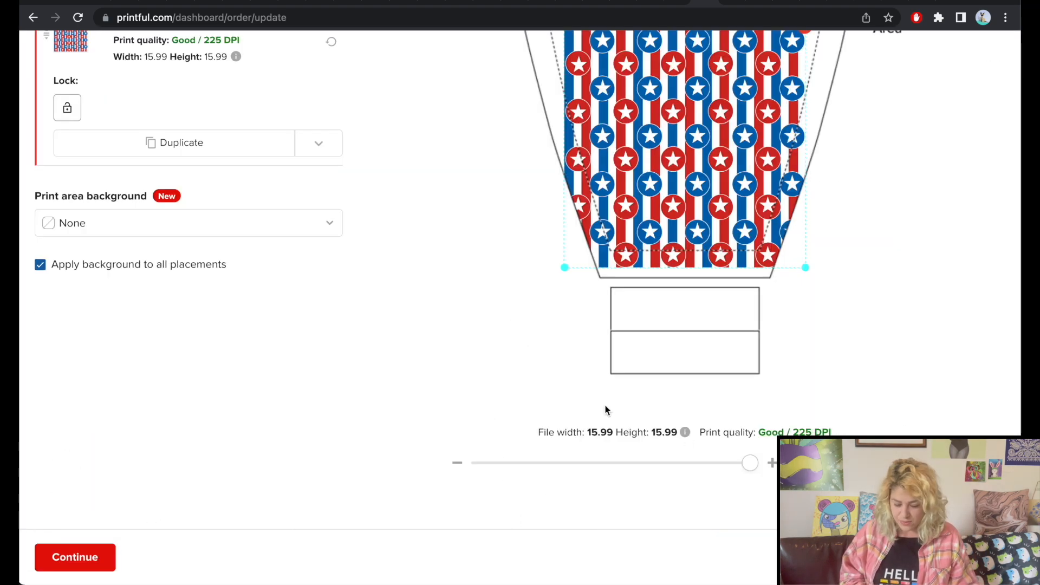
scroll(606, 407, up, 6)
click(723, 196)
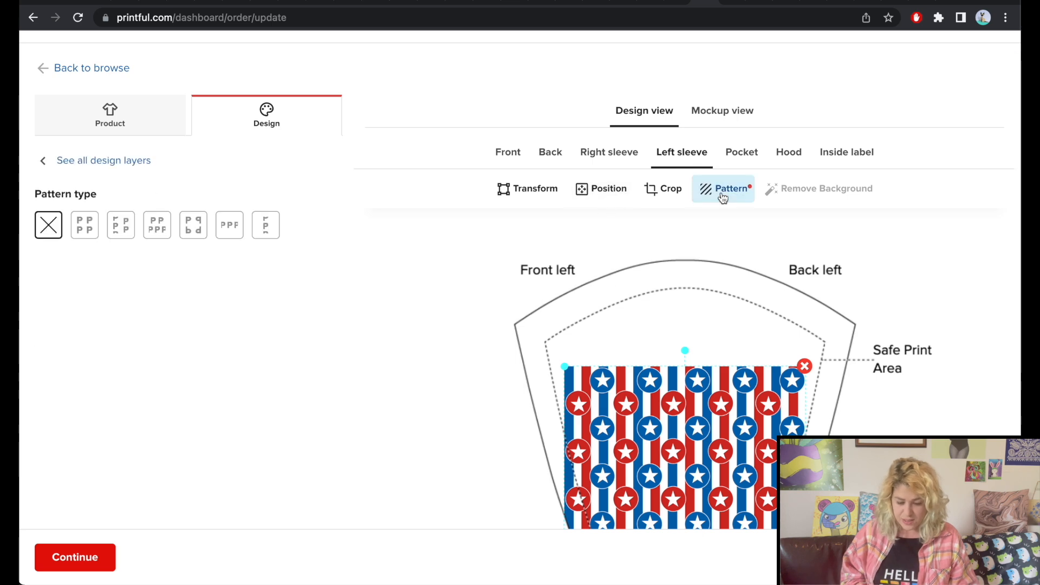
click(85, 228)
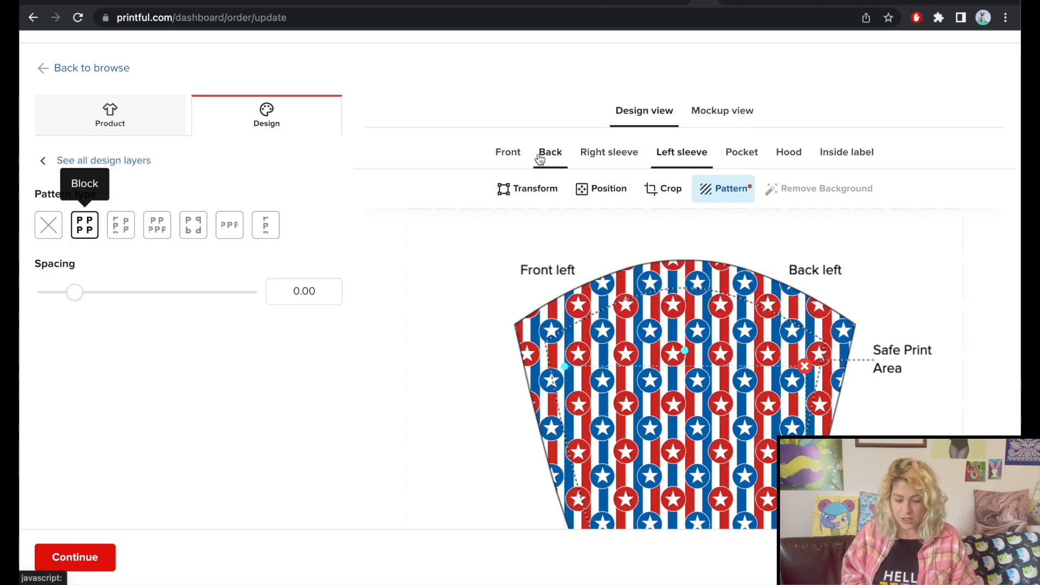
Place png.png on the hoodie's front, scale it to about 14.06 × 16.01 and move it up onto the chest
click(505, 157)
scroll(641, 229, down, 5)
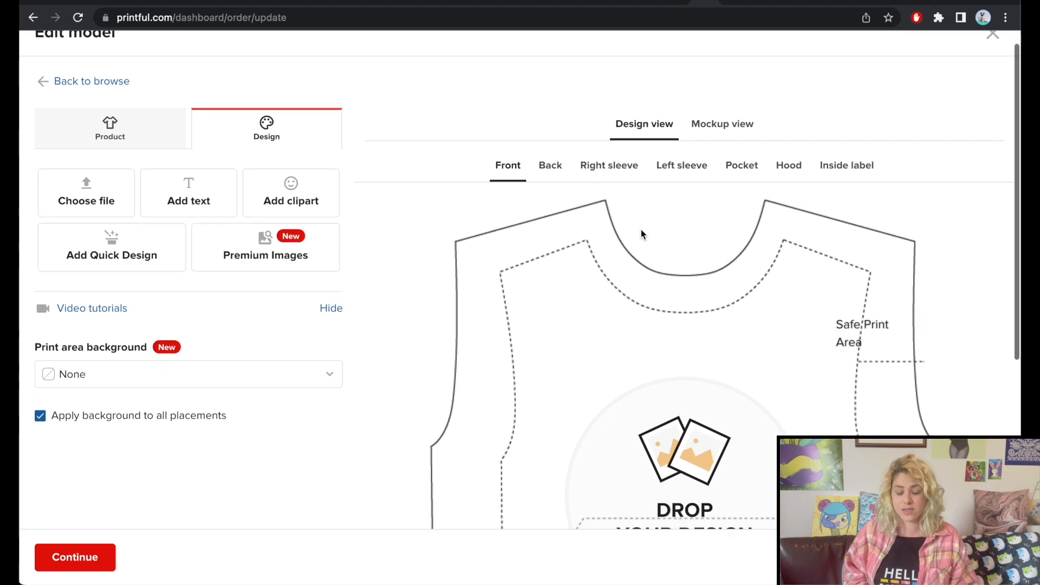
click(690, 290)
mouse_move(259, 251)
click(232, 236)
drag(748, 453, 541, 454)
scroll(692, 402, up, 4)
drag(692, 400, 692, 356)
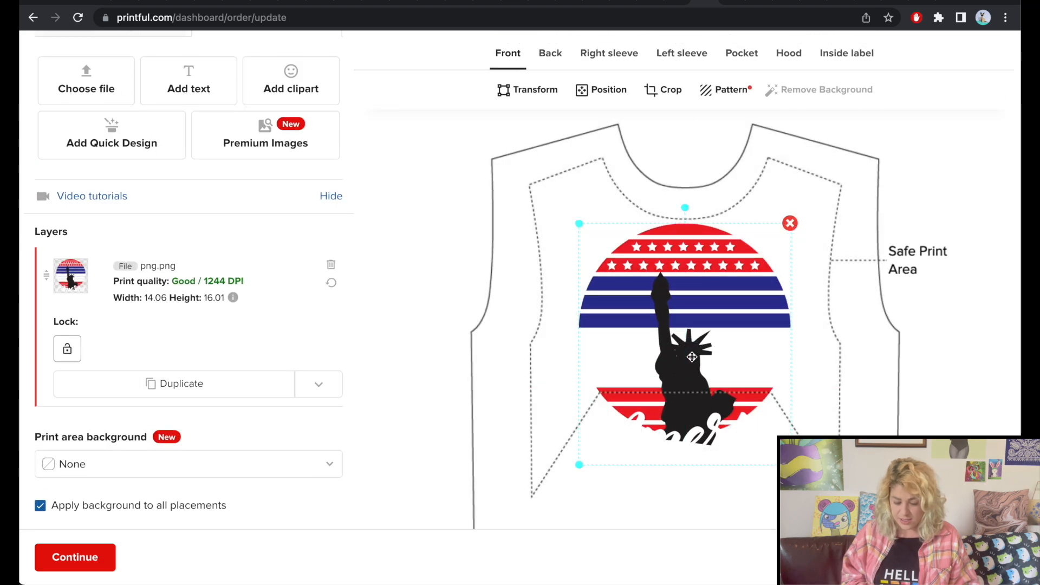
Shrink the front America graphic to about 10.36 × 11.80 and set the print area background to black
scroll(692, 357, down, 2)
scroll(617, 507, down, 3)
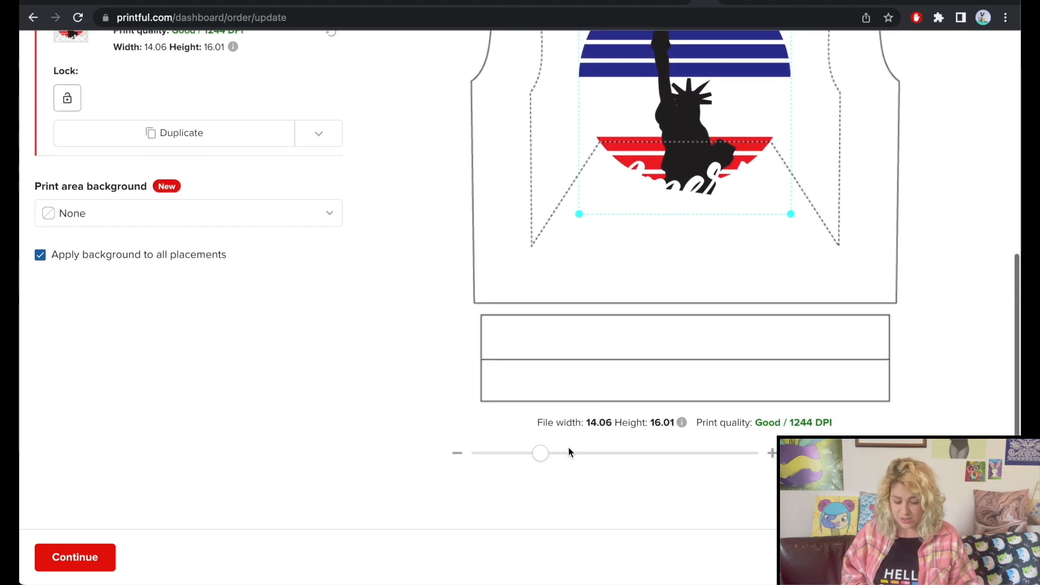
drag(536, 456, 508, 455)
scroll(724, 284, up, 3)
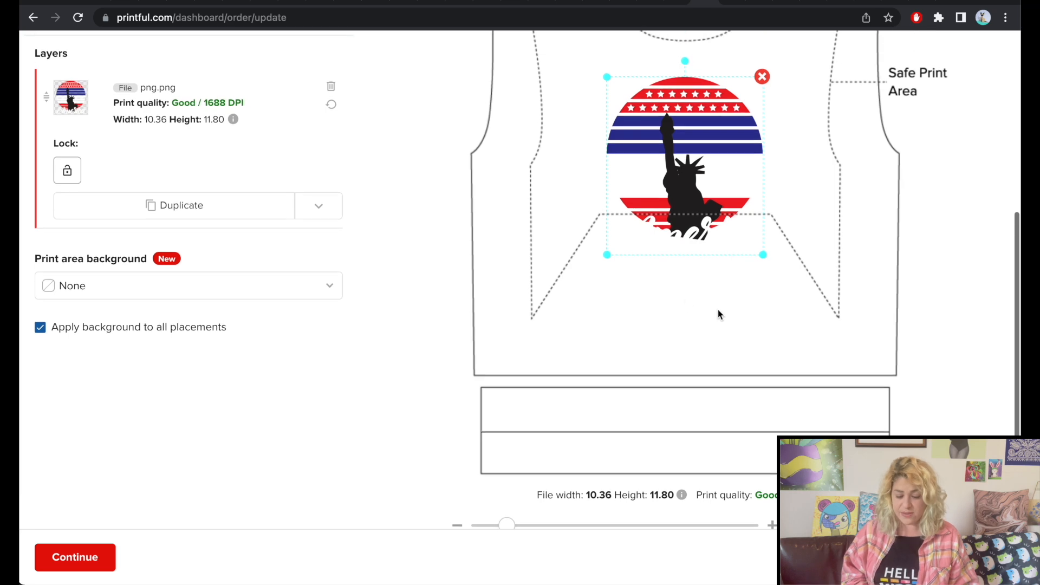
click(267, 287)
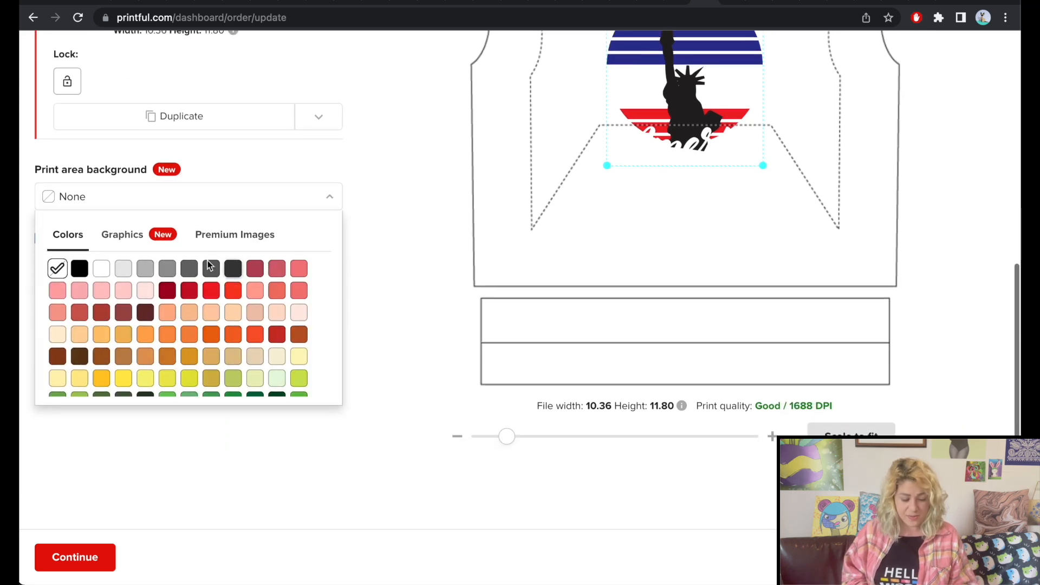
click(79, 267)
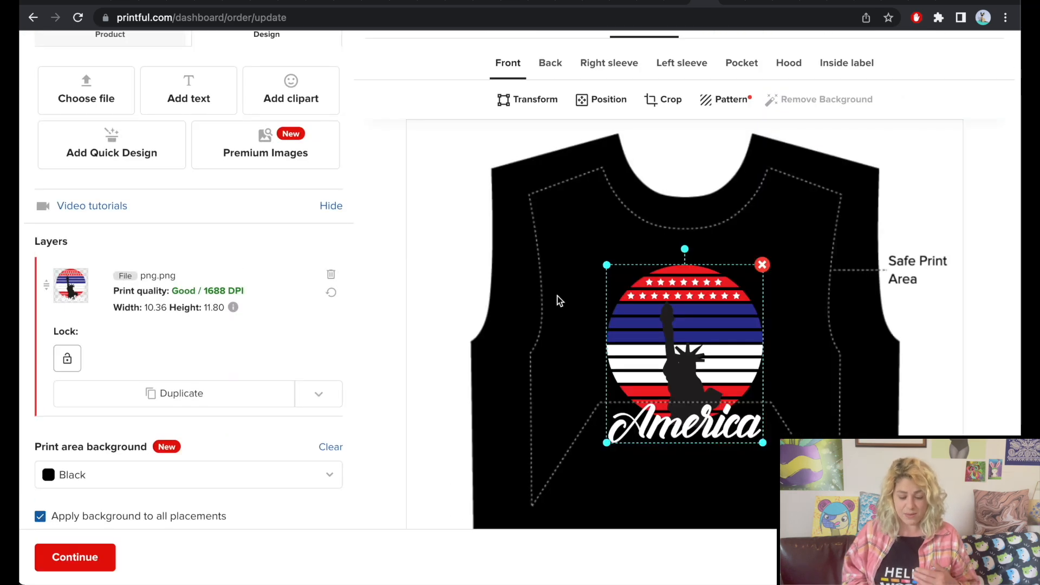
Move the America graphic slightly higher on the front and shrink it to about 8.88 × 10.11
drag(710, 347, 710, 328)
scroll(710, 327, down, 5)
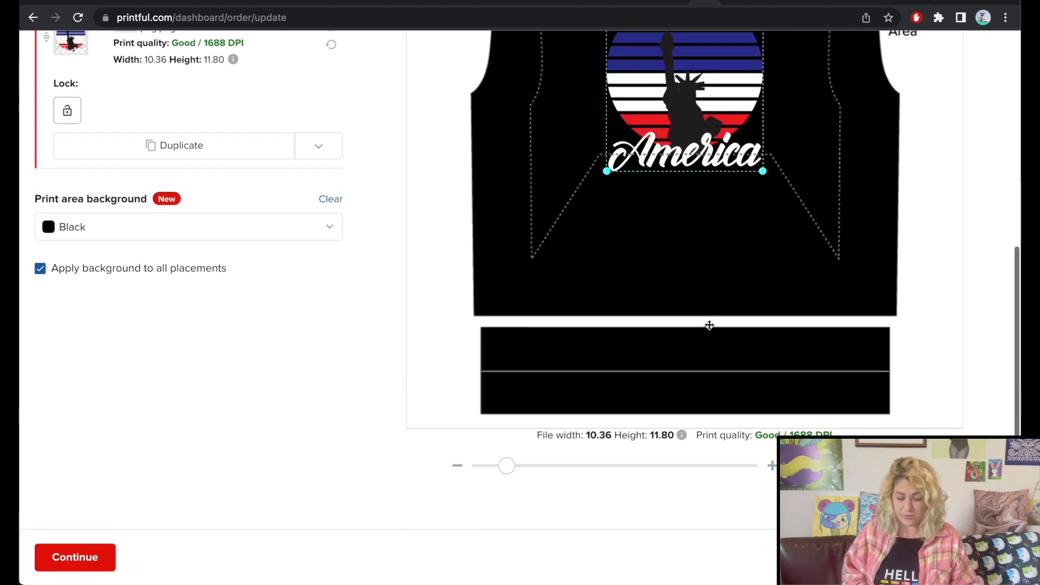
drag(510, 467, 496, 467)
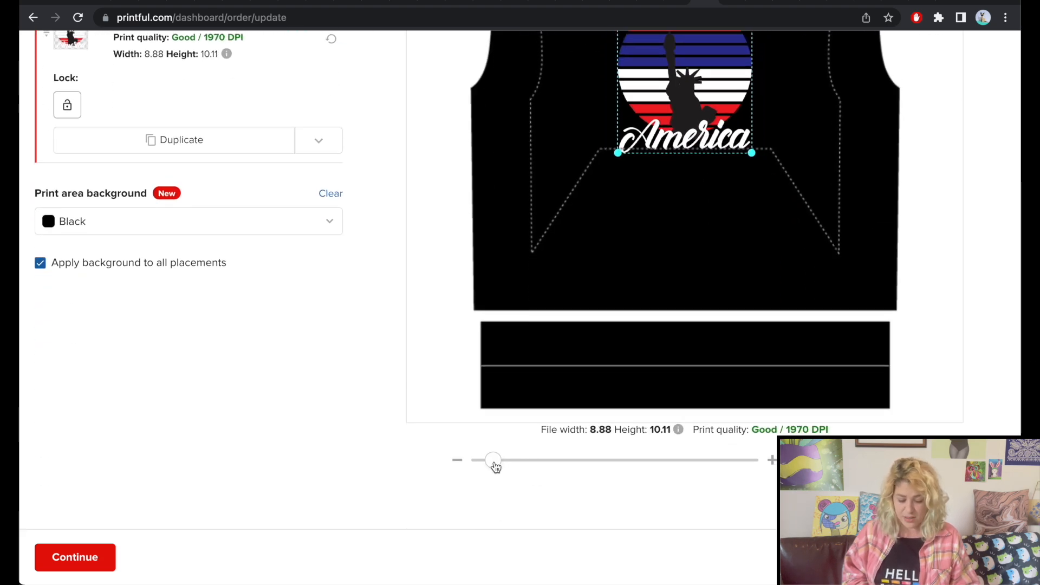
scroll(649, 402, up, 2)
click(431, 212)
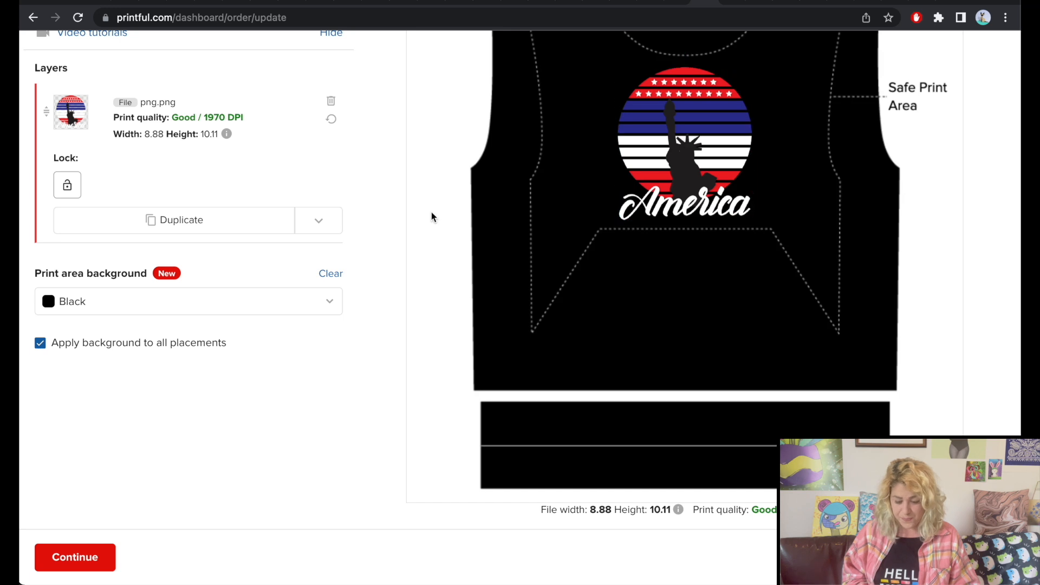
Reduce the front America graphic a little more, to about 8.51 × 9.69
scroll(431, 212, up, 2)
scroll(433, 214, up, 4)
scroll(564, 262, down, 7)
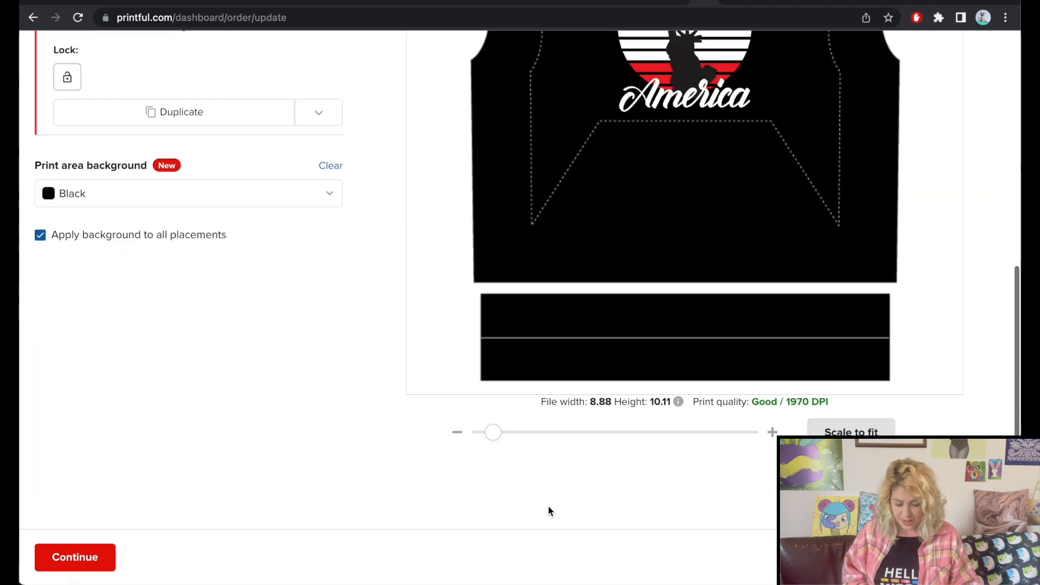
drag(494, 433, 488, 433)
scroll(491, 439, up, 2)
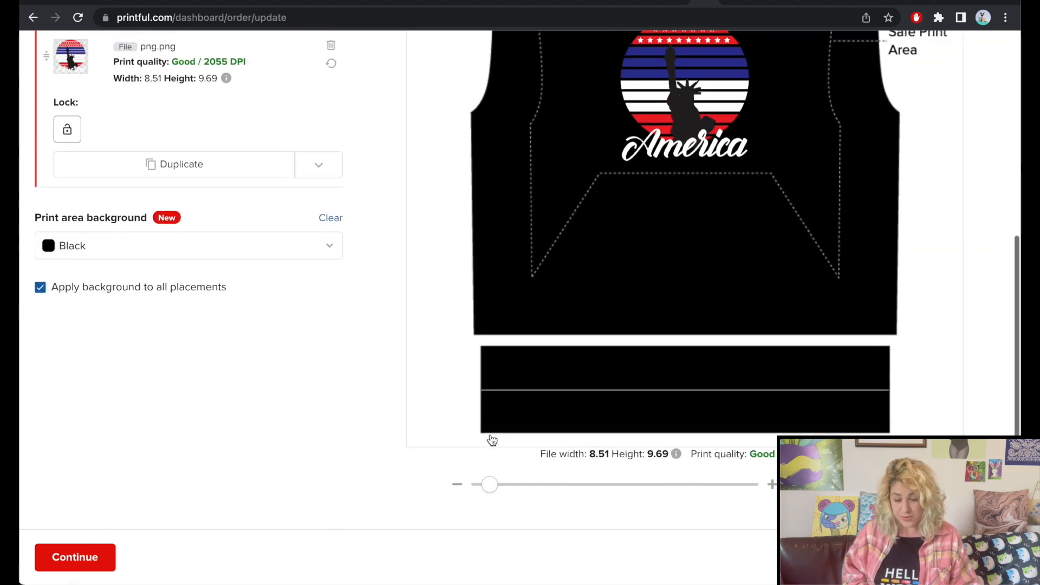
click(686, 151)
scroll(686, 150, up, 4)
scroll(686, 150, up, 1)
Check the hoodie's back and left sleeve, and apply the blue star pattern 7-2.jpg to the pocket
click(550, 186)
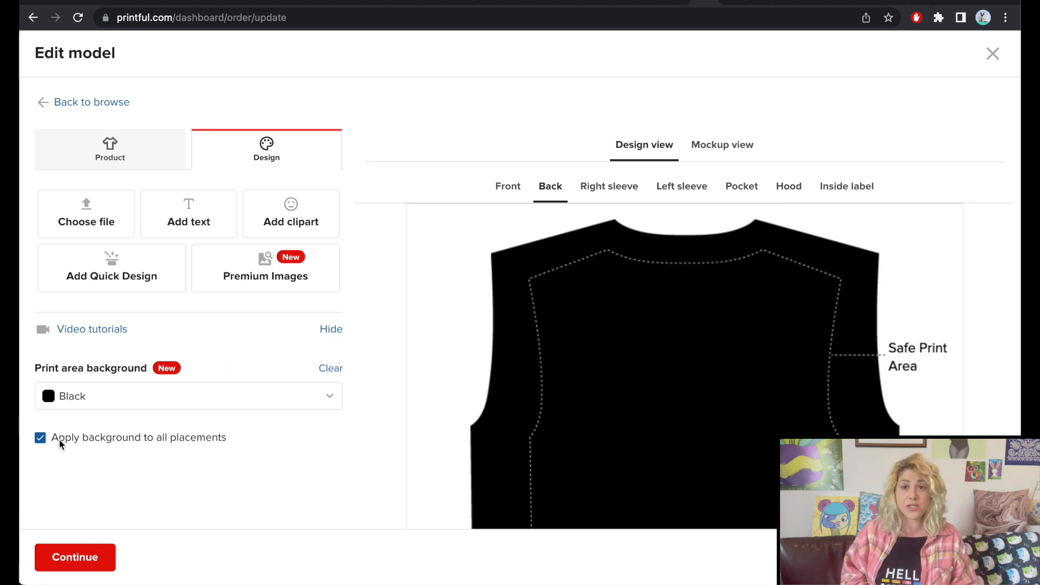
click(691, 186)
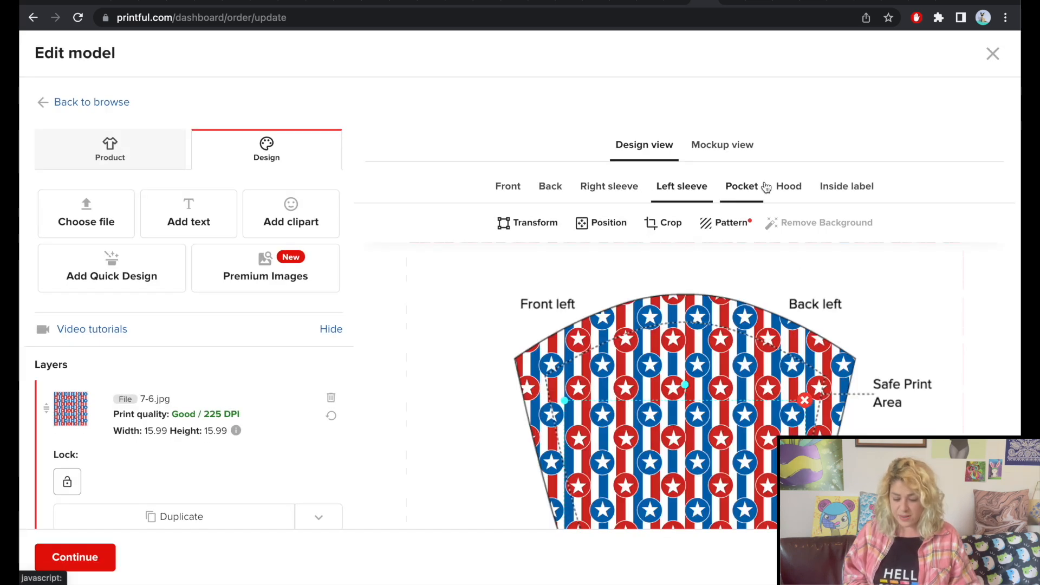
click(743, 190)
scroll(658, 222, down, 5)
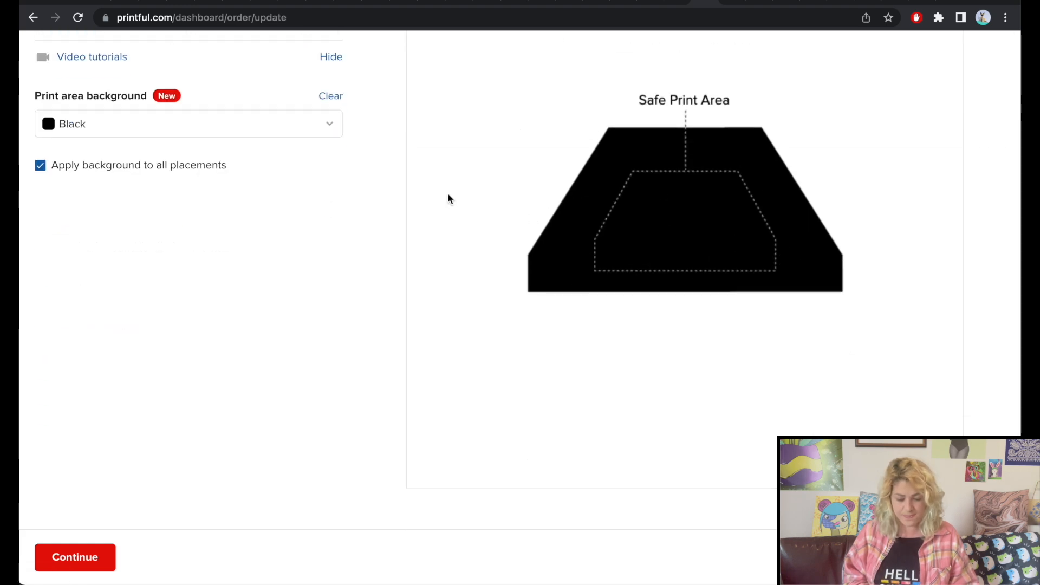
scroll(448, 197, up, 5)
click(86, 184)
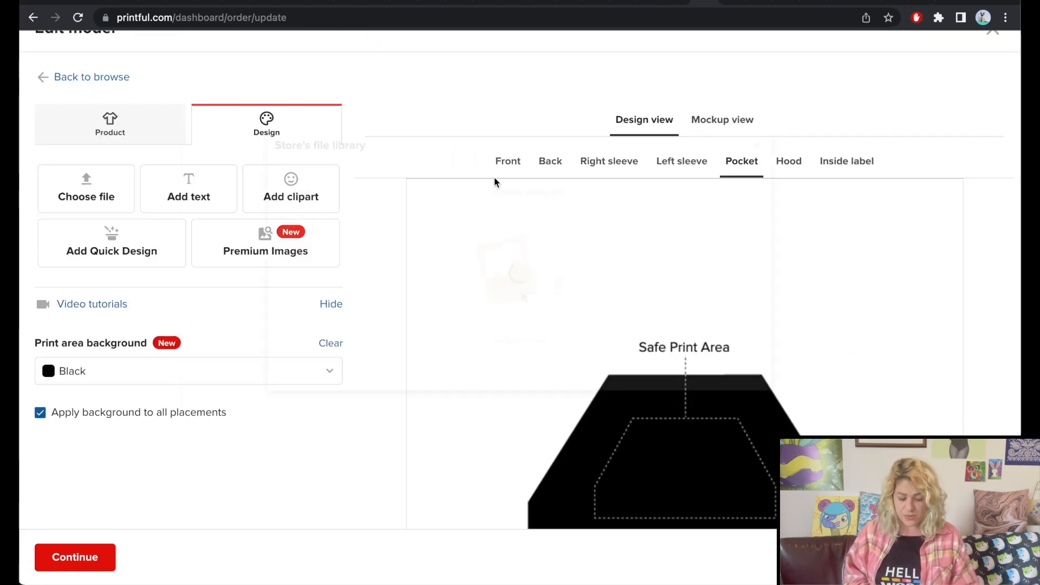
scroll(523, 301, down, 8)
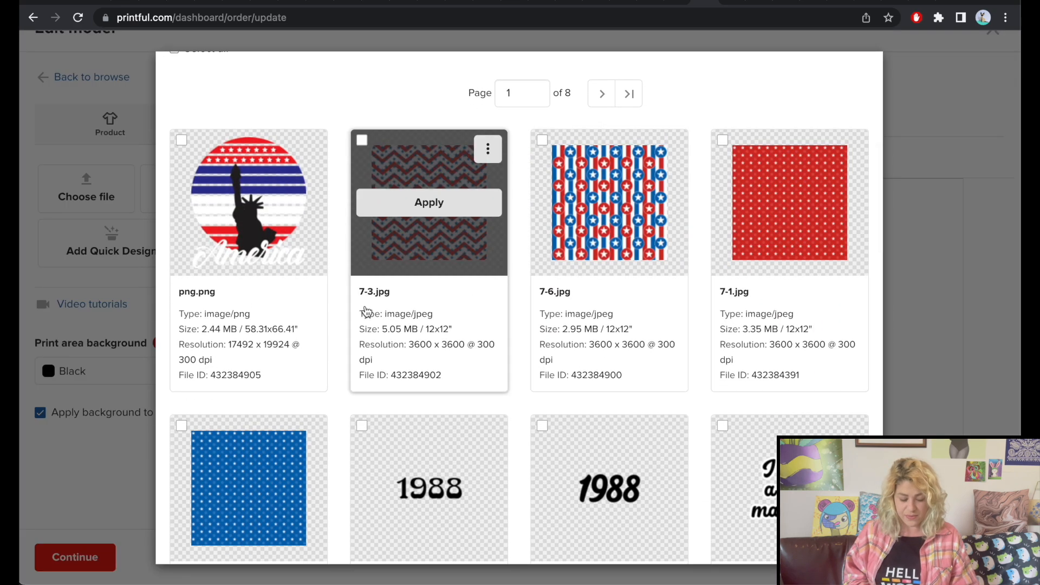
scroll(242, 363, down, 3)
click(247, 332)
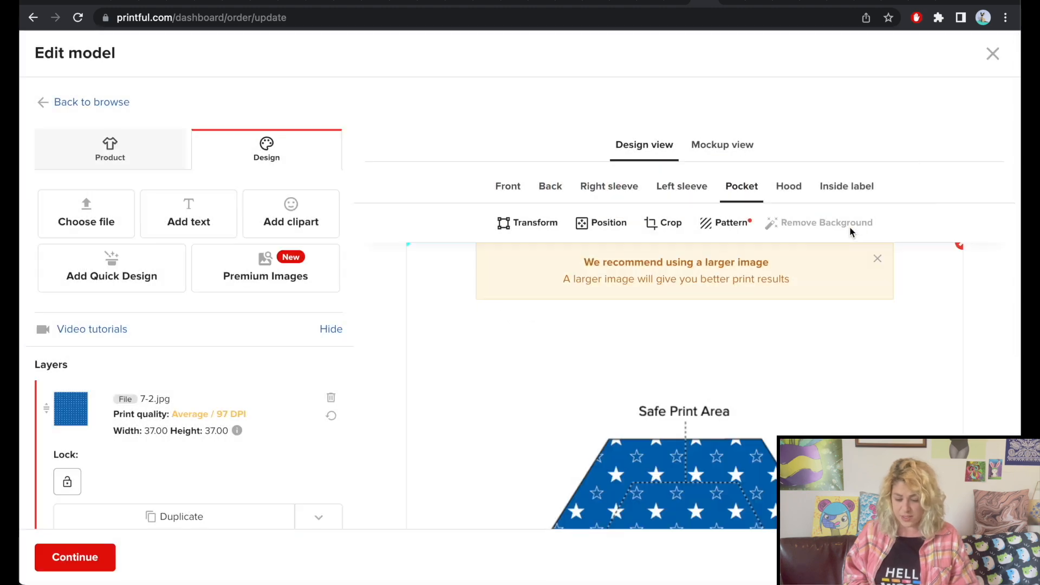
Shrink the blue star pattern on the pocket to about 20.72 × 20.72
scroll(698, 342, down, 5)
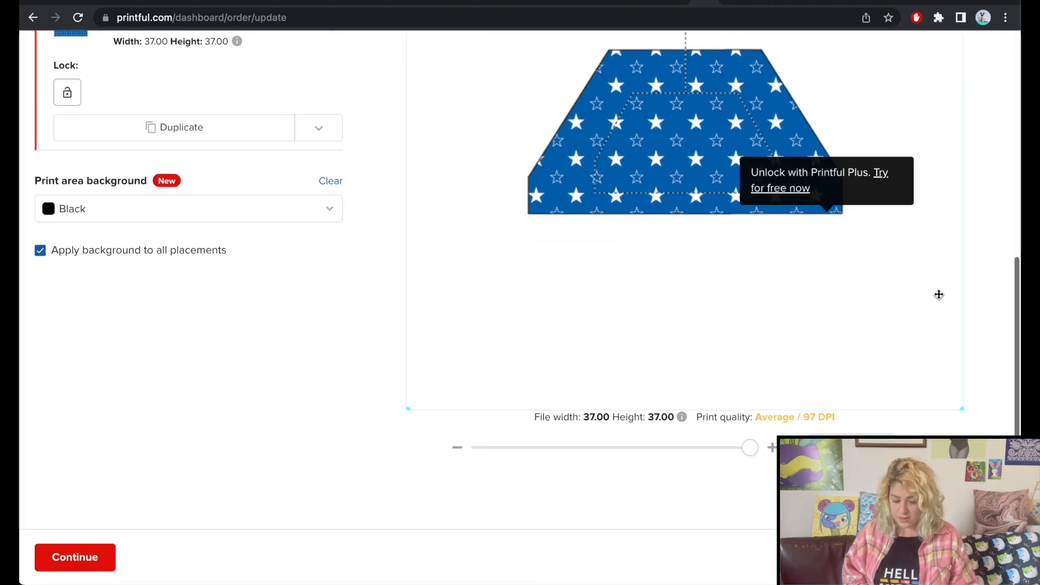
drag(751, 475, 600, 471)
scroll(667, 310, up, 4)
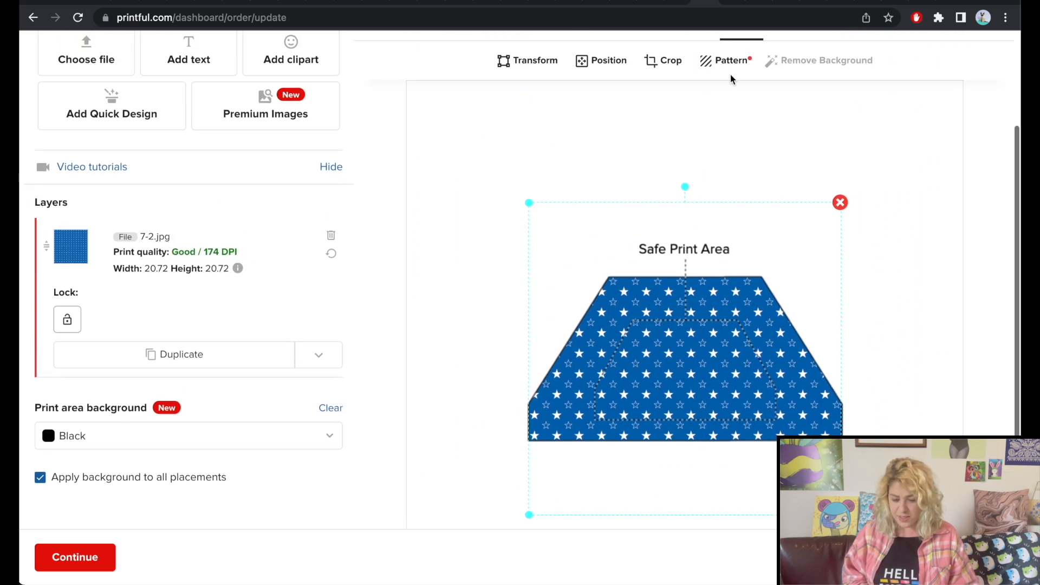
scroll(734, 146, up, 1)
Apply the red star pattern 7-1.jpg to the hood and dismiss the larger image notice
click(789, 67)
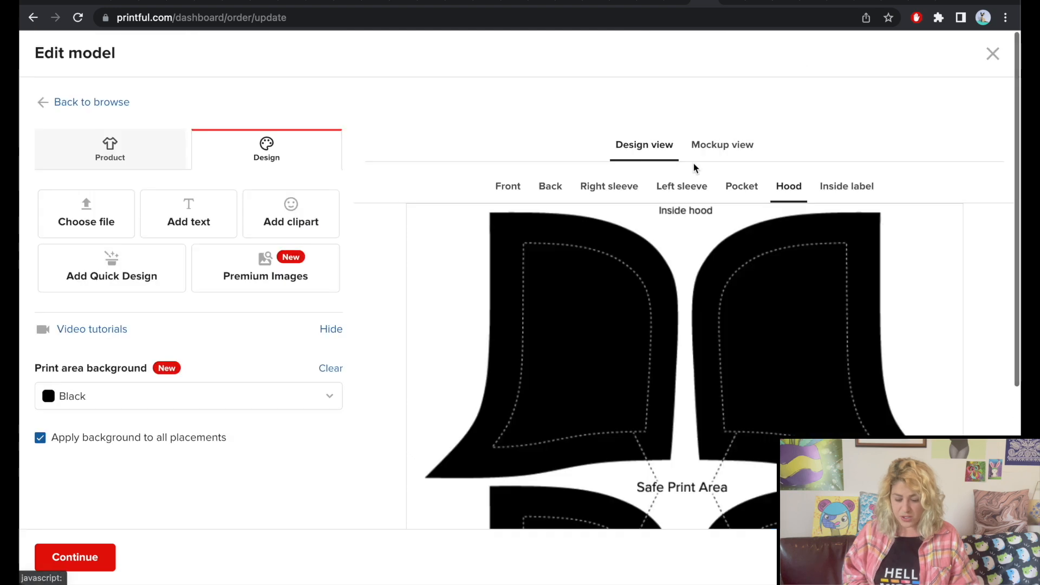
scroll(693, 164, down, 6)
scroll(442, 266, up, 6)
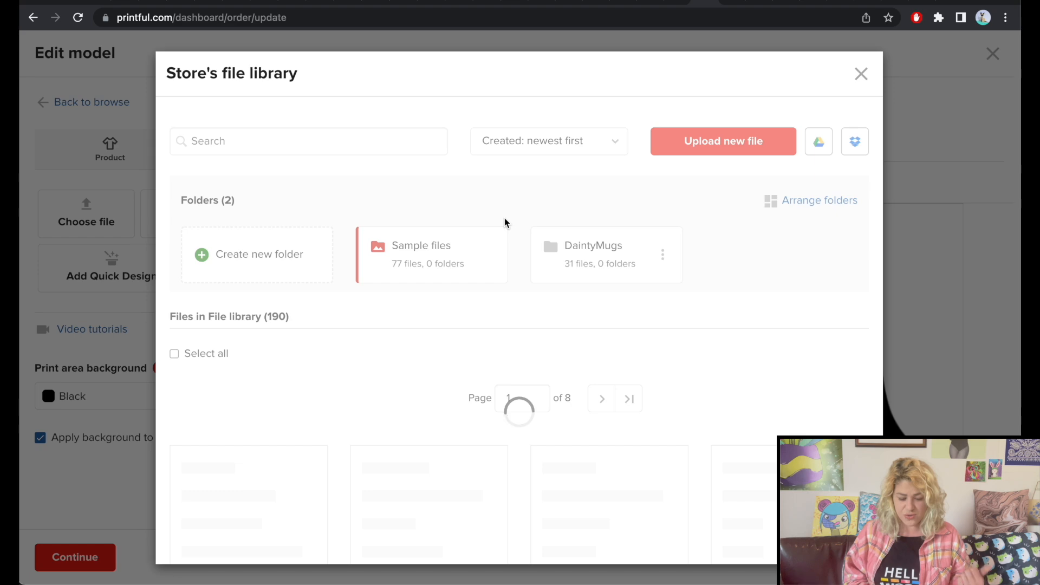
scroll(506, 344, down, 5)
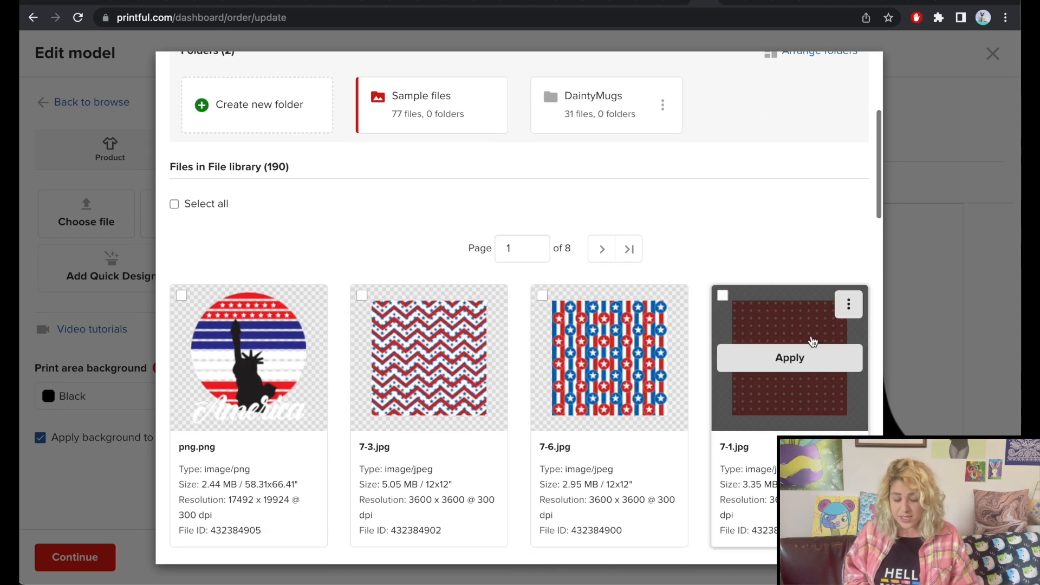
click(787, 359)
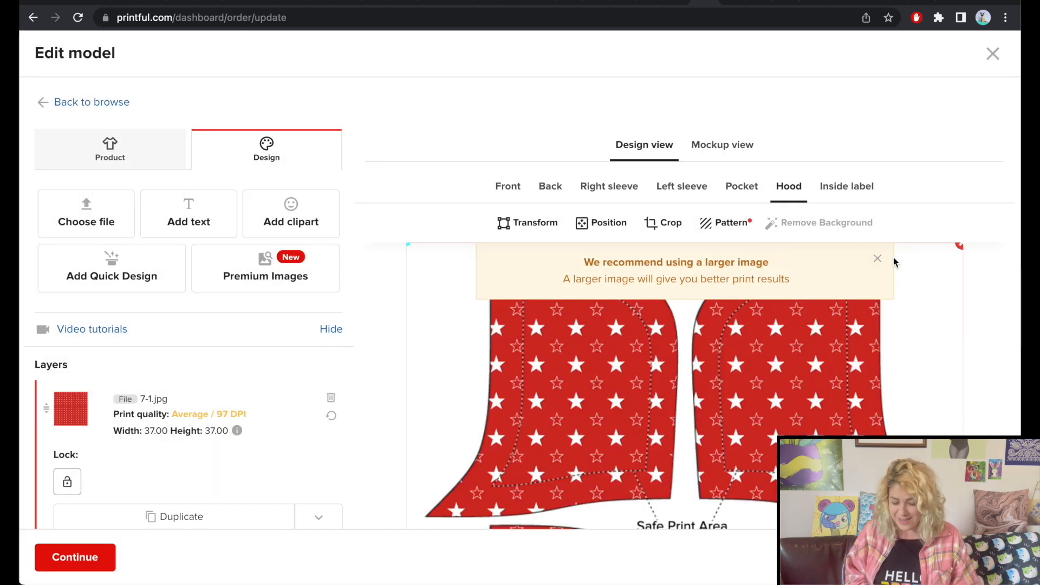
click(877, 259)
Shrink the hood's red star pattern to about 17.39 × 17.39 and repeat it using the Block pattern type
scroll(653, 281, down, 7)
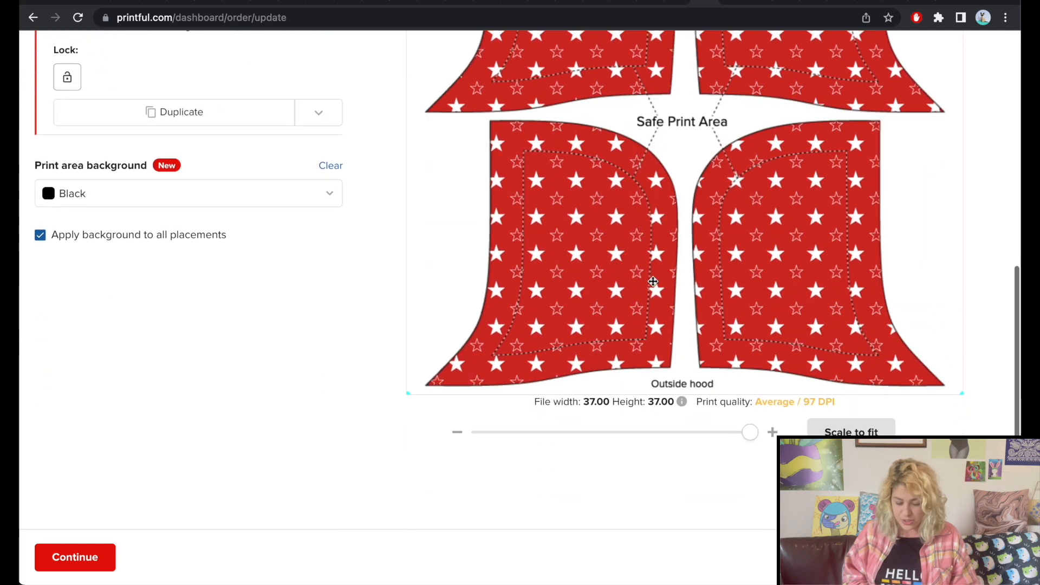
drag(758, 432, 580, 432)
scroll(571, 426, up, 7)
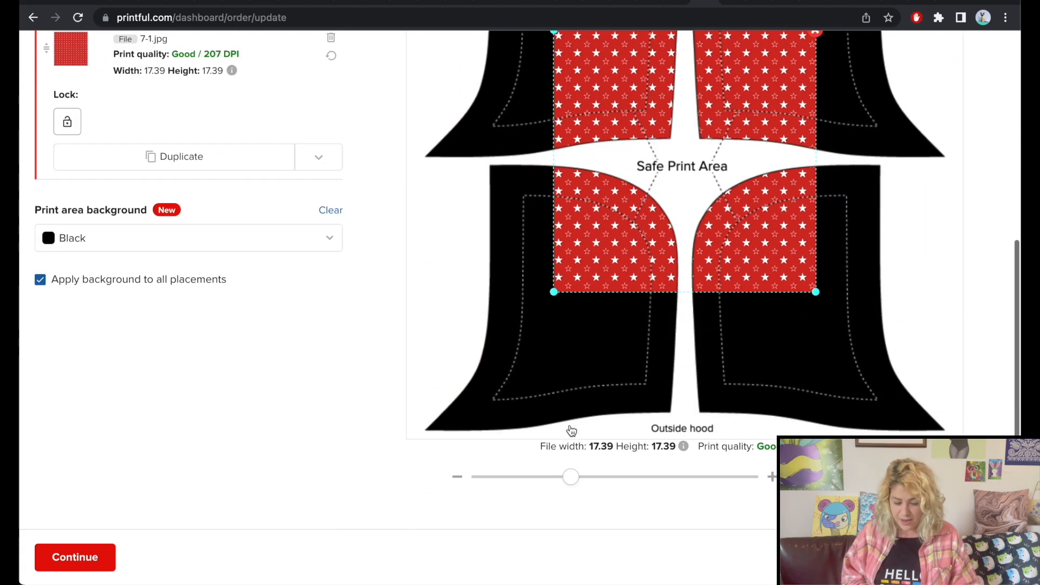
click(731, 212)
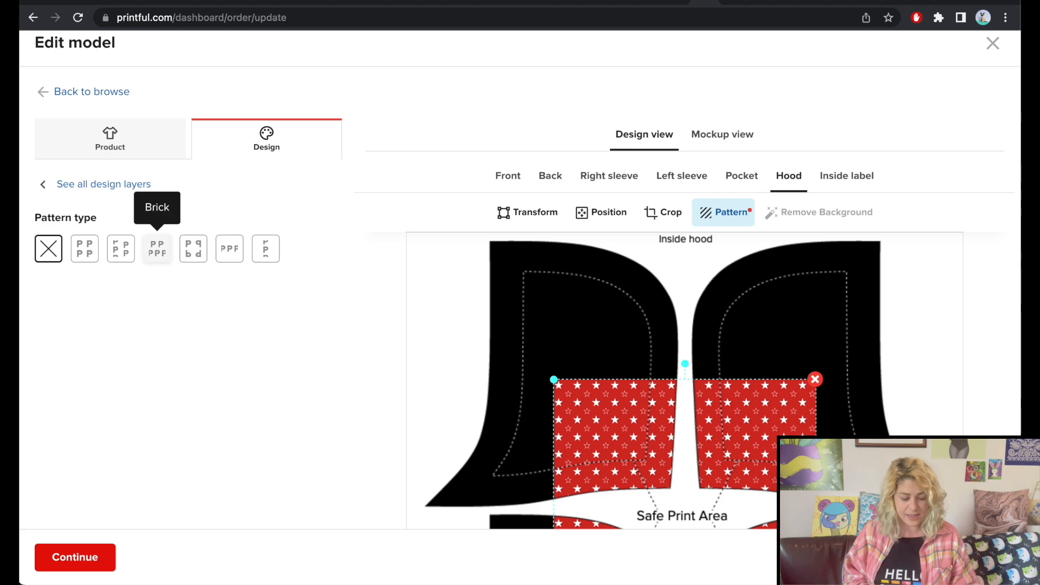
click(93, 260)
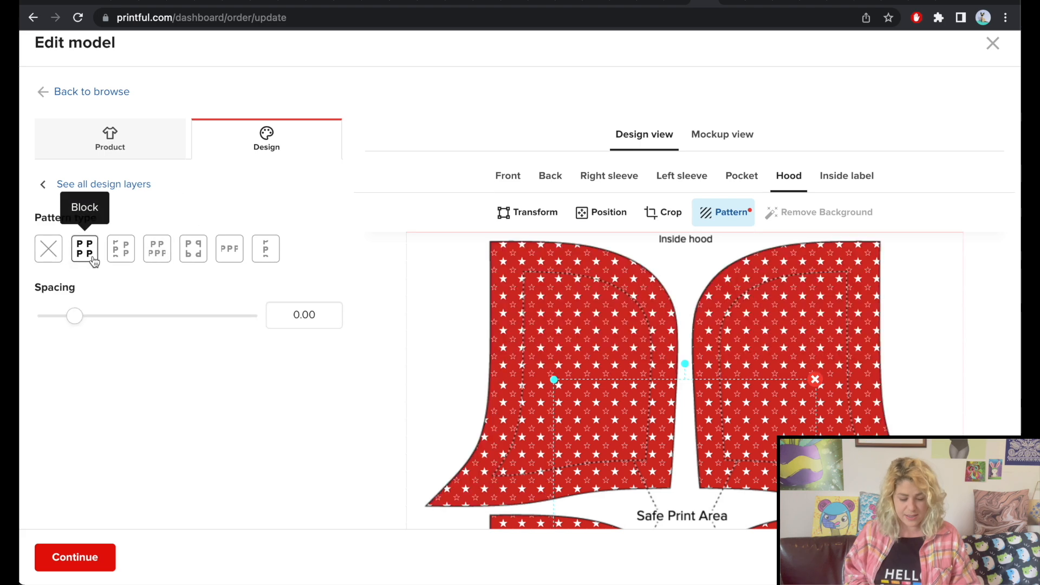
Preview the finished hoodie as a mockup and examine the flat front view without the model
click(736, 141)
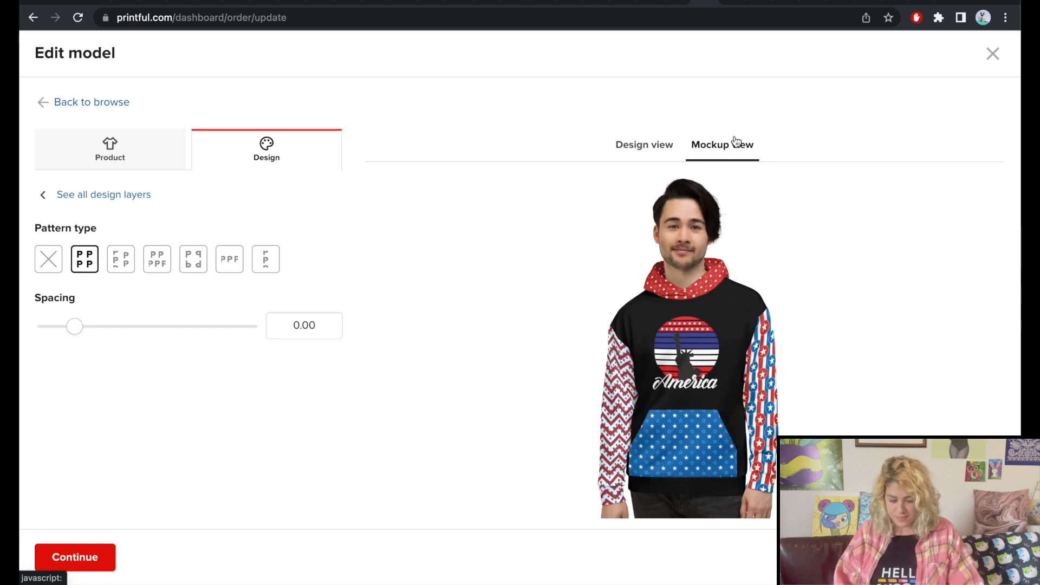
scroll(736, 141, down, 4)
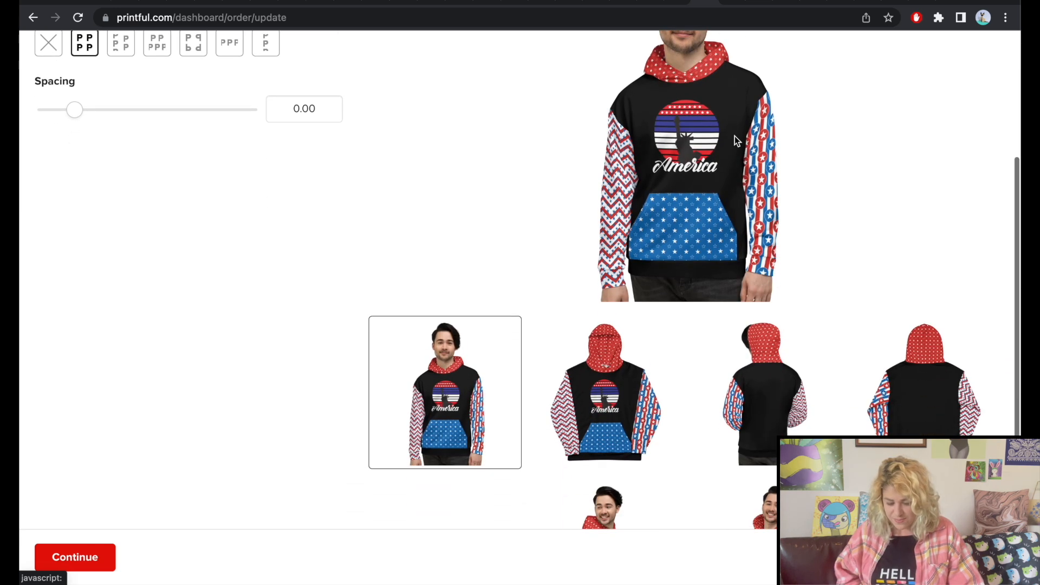
click(617, 426)
scroll(853, 253, up, 3)
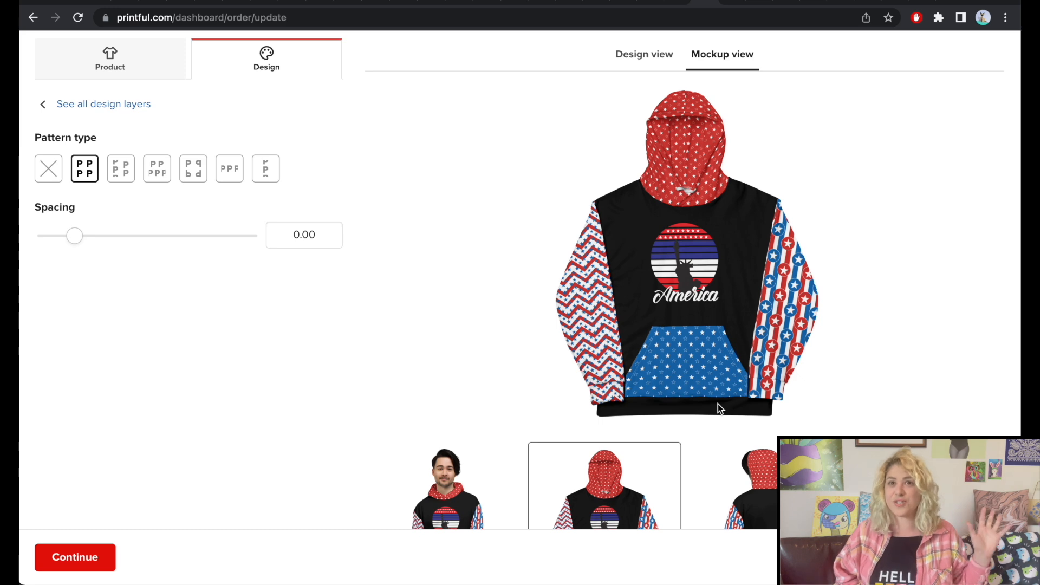
scroll(717, 404, up, 2)
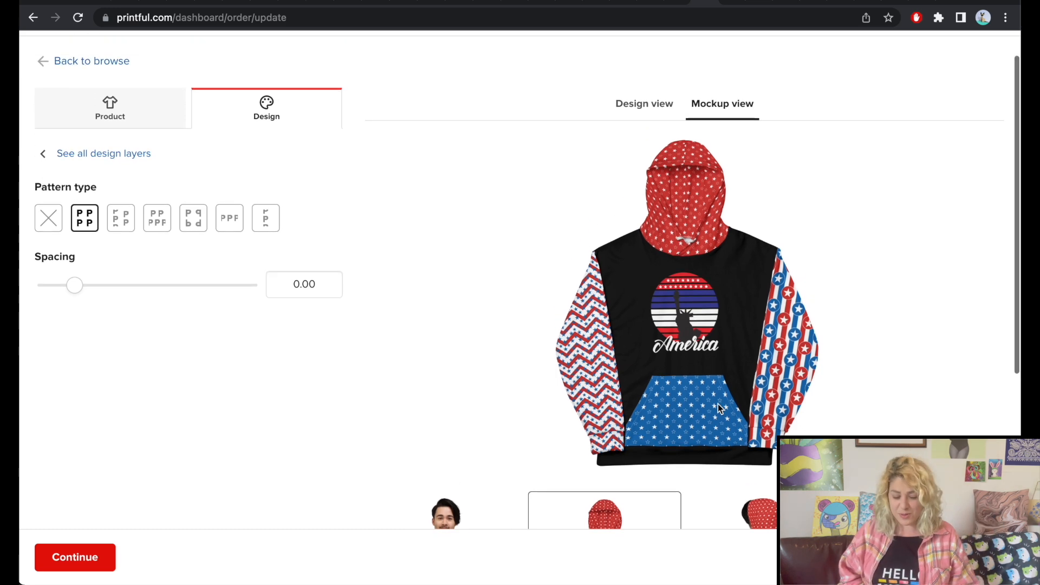
Examine the hoodie's back mockup on the model, and return to the flat front view
scroll(711, 190, down, 5)
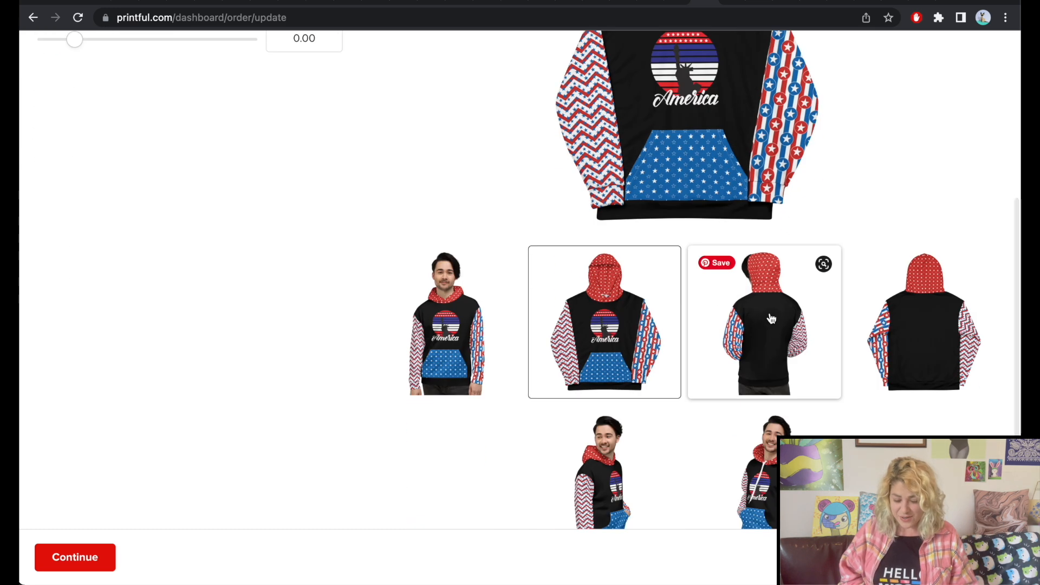
click(768, 316)
scroll(765, 190, up, 4)
click(605, 476)
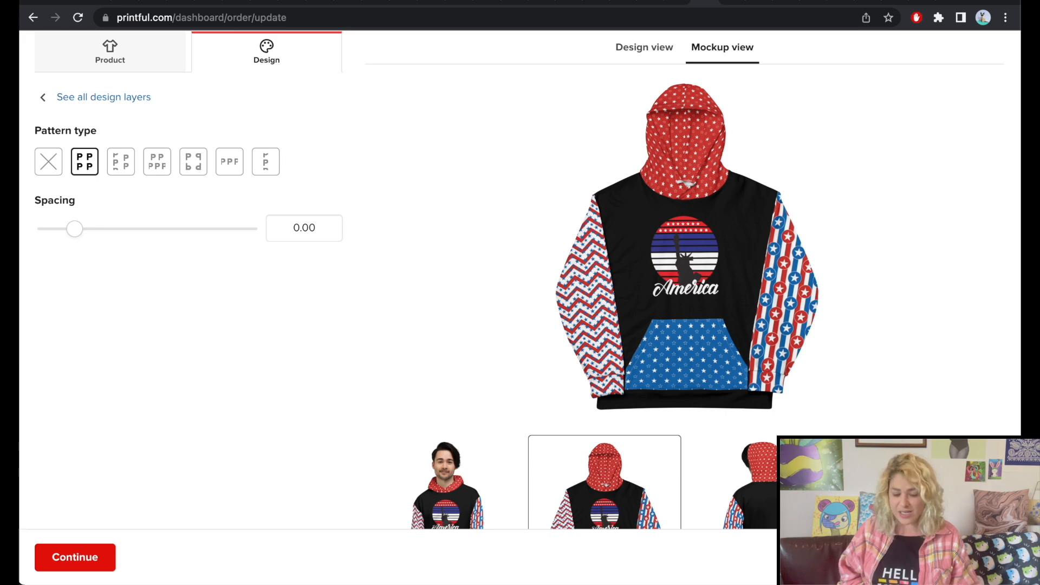
Switch to the shorts product and apply the chevron star pattern 7-3.jpg to the front from the file library
click(732, 3)
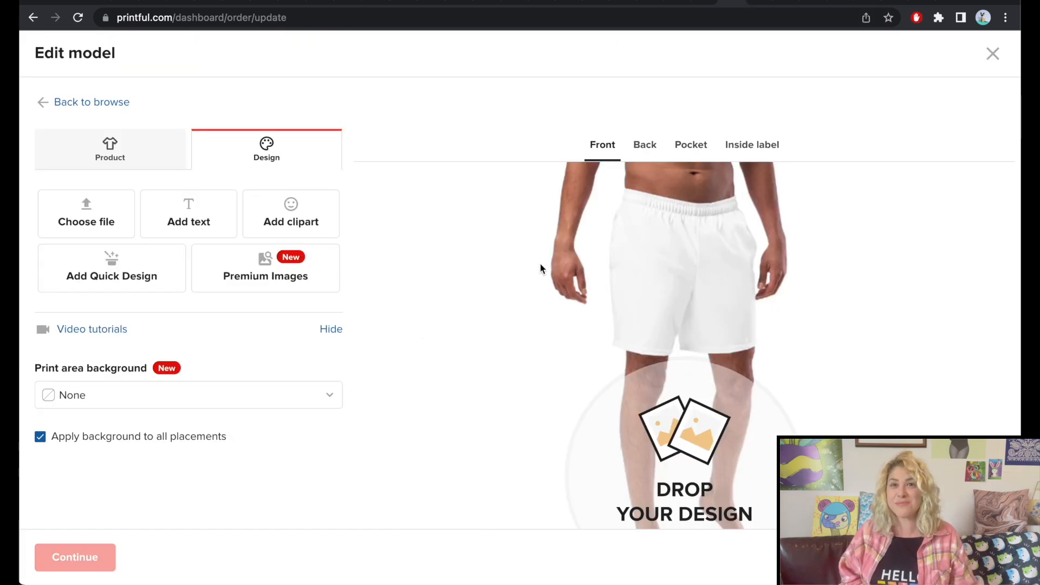
click(704, 457)
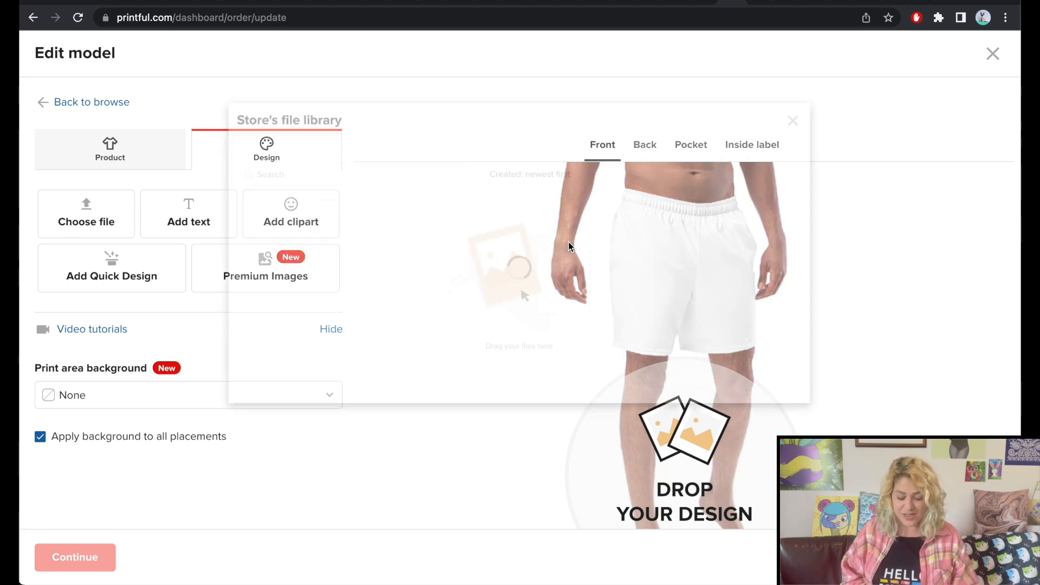
scroll(392, 208, down, 6)
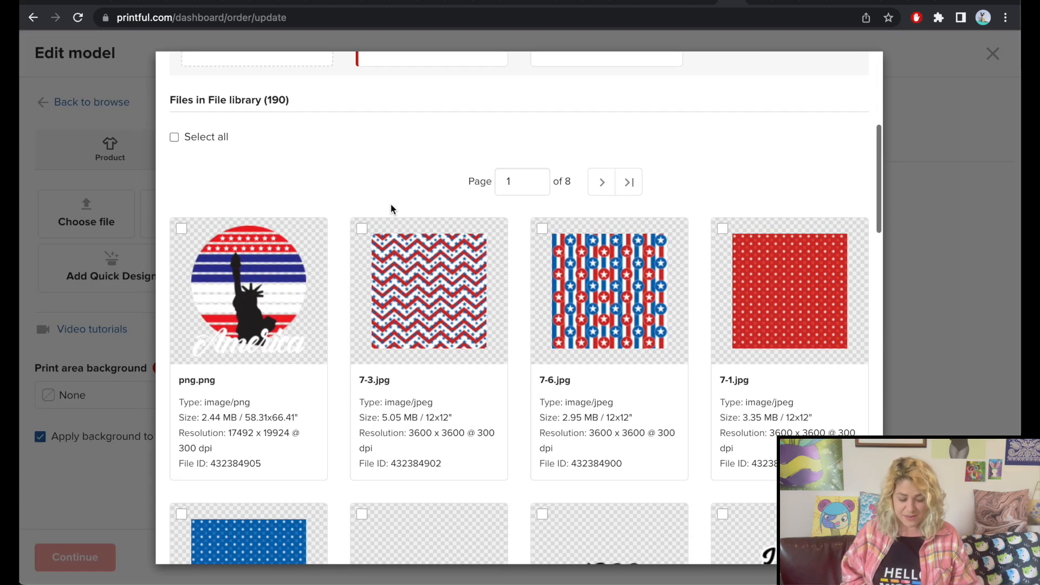
scroll(391, 204, down, 1)
click(427, 259)
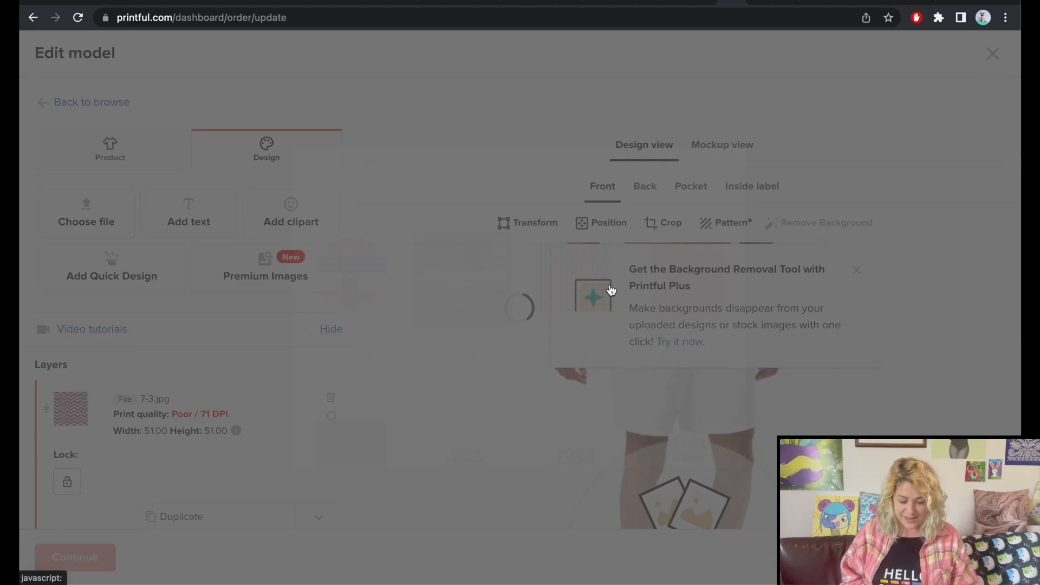
Shrink the chevron pattern on the front of the shorts to about 17.85 × 17.85 and repeat it using the Block pattern type
scroll(759, 325, down, 7)
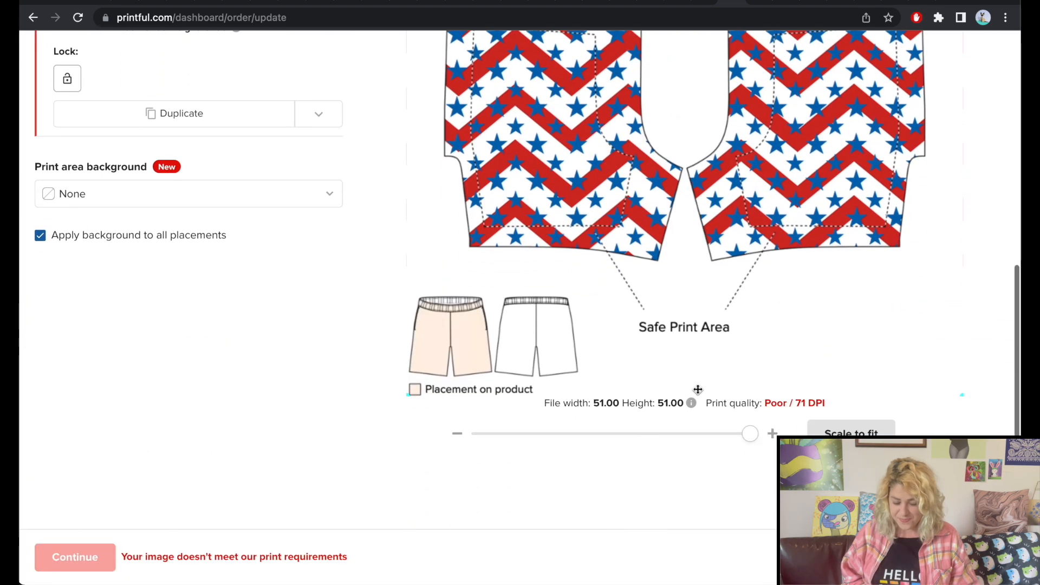
click(612, 434)
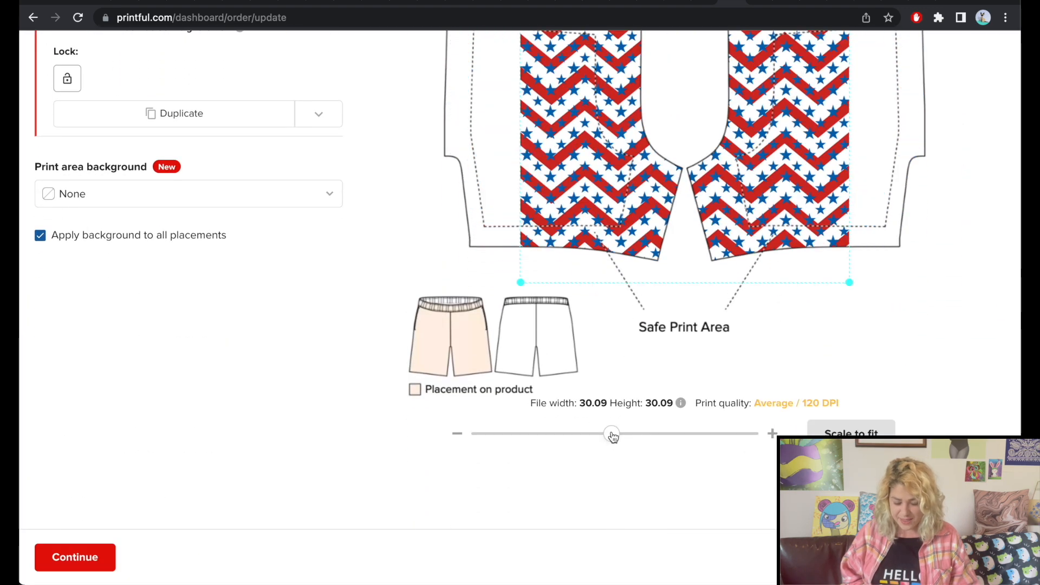
click(532, 434)
scroll(531, 439, up, 7)
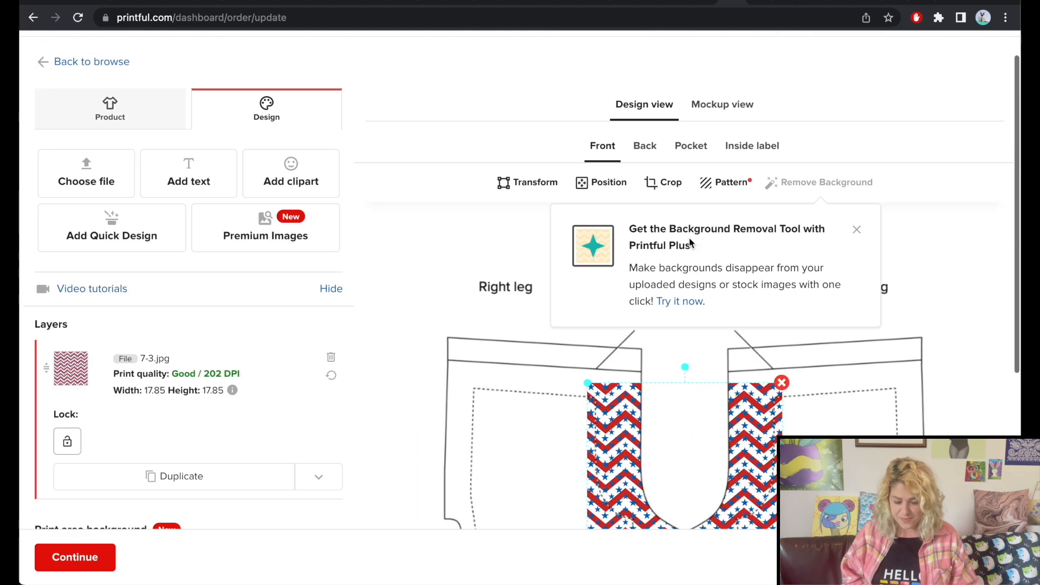
click(726, 181)
click(79, 227)
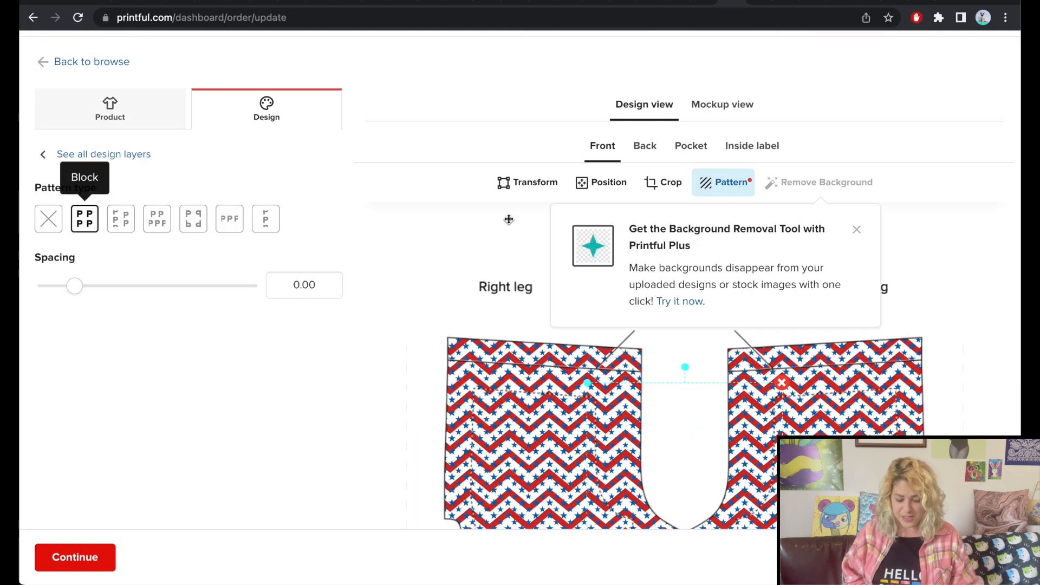
scroll(509, 219, down, 7)
scroll(508, 219, up, 7)
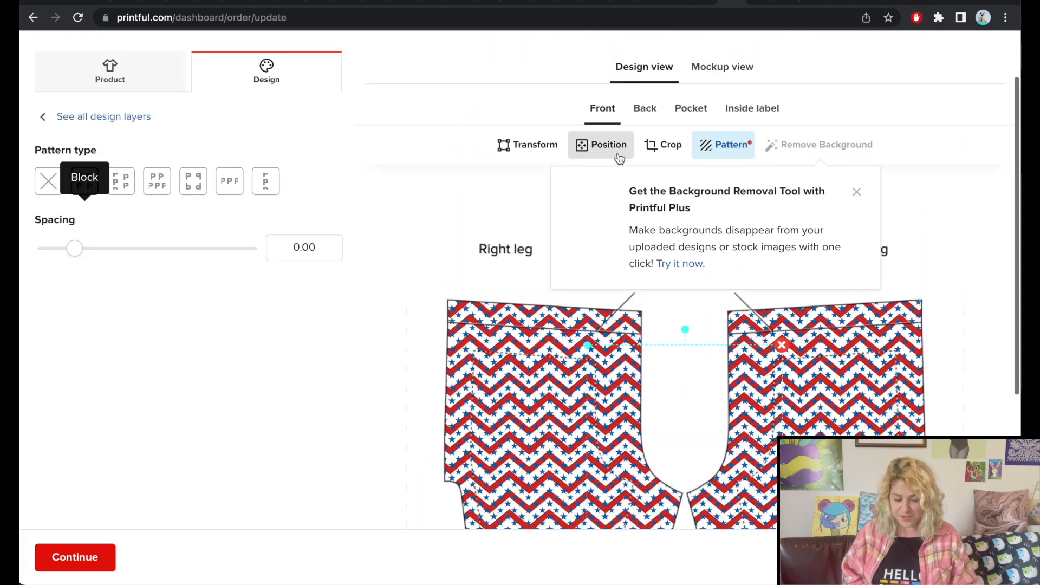
Apply the striped star pattern 7-6.jpg to the back of the shorts from the recently used files
click(645, 111)
scroll(671, 387, down, 3)
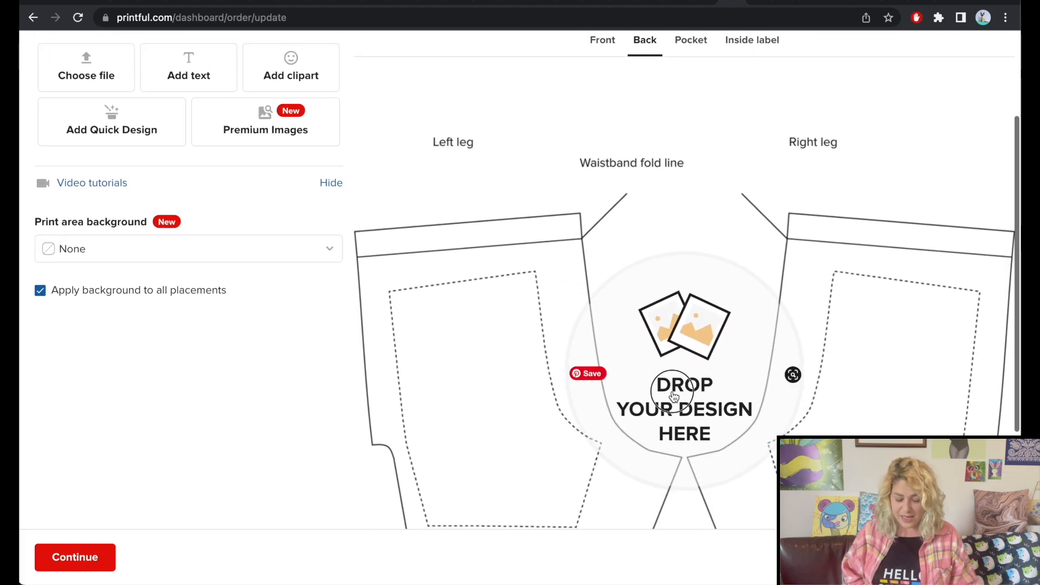
click(564, 269)
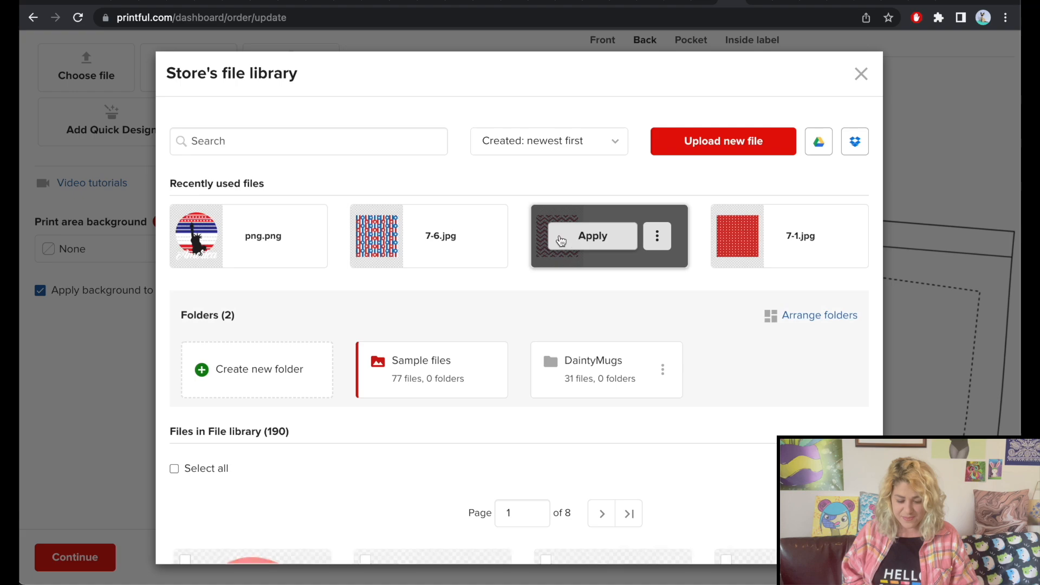
click(428, 245)
Shrink the striped pattern on the back of the shorts to about 18.36 × 18.36 and repeat it using the Block pattern type
scroll(571, 352, down, 7)
click(557, 432)
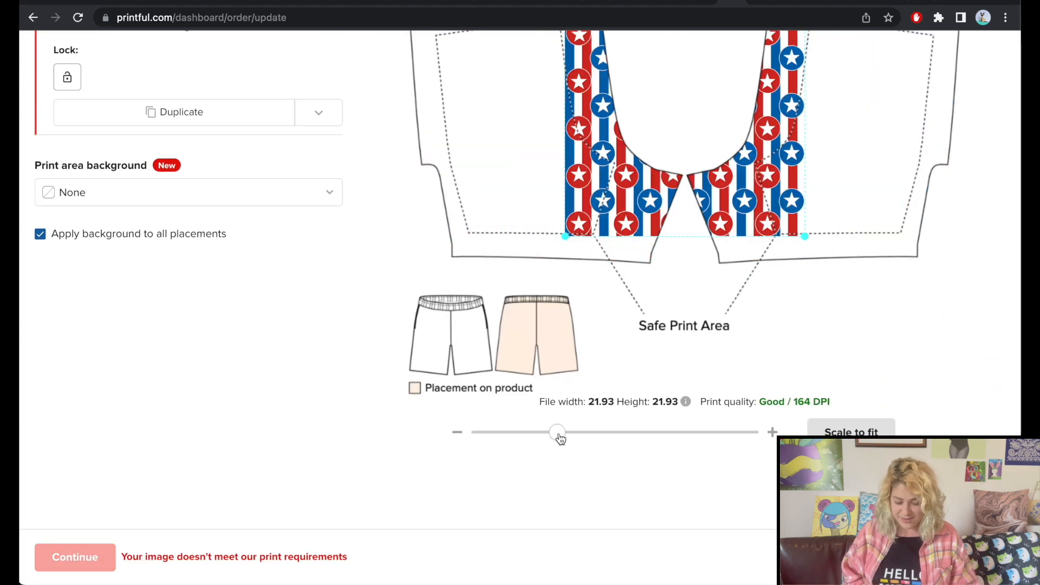
click(534, 433)
scroll(535, 428, up, 7)
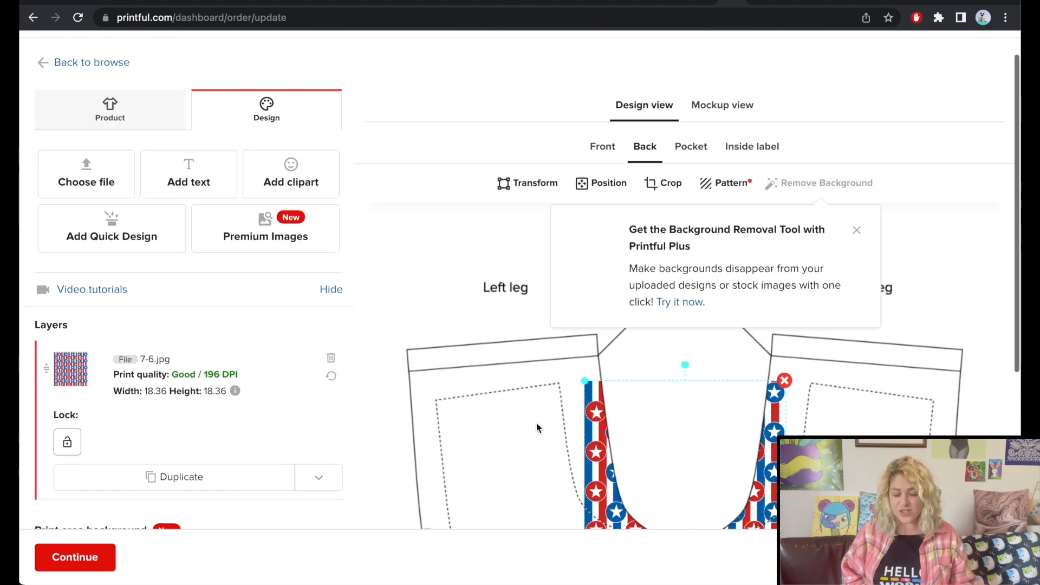
click(723, 183)
click(84, 220)
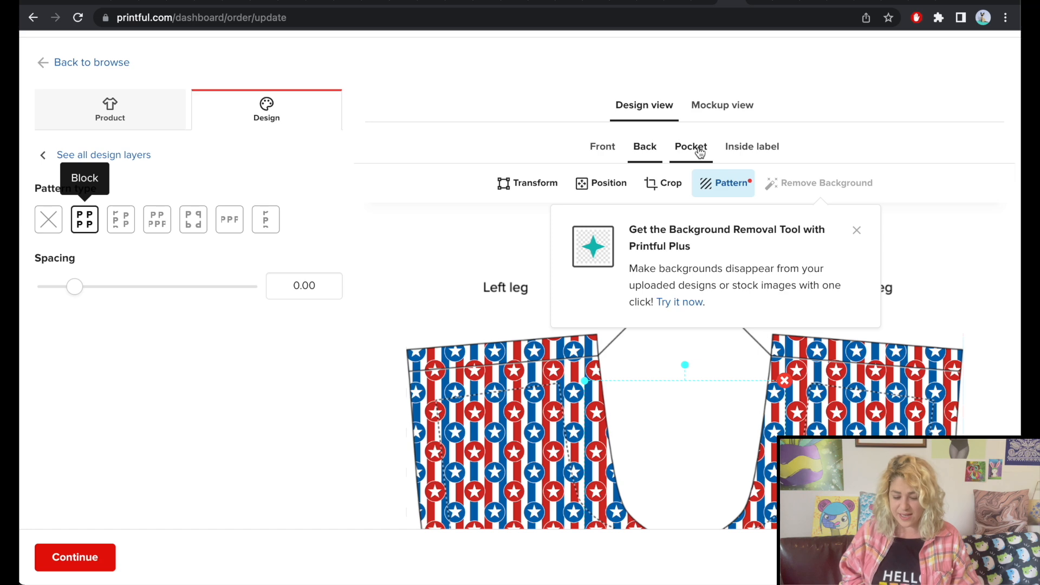
Preview the finished shorts as mockups and examine the back view on the model
click(717, 106)
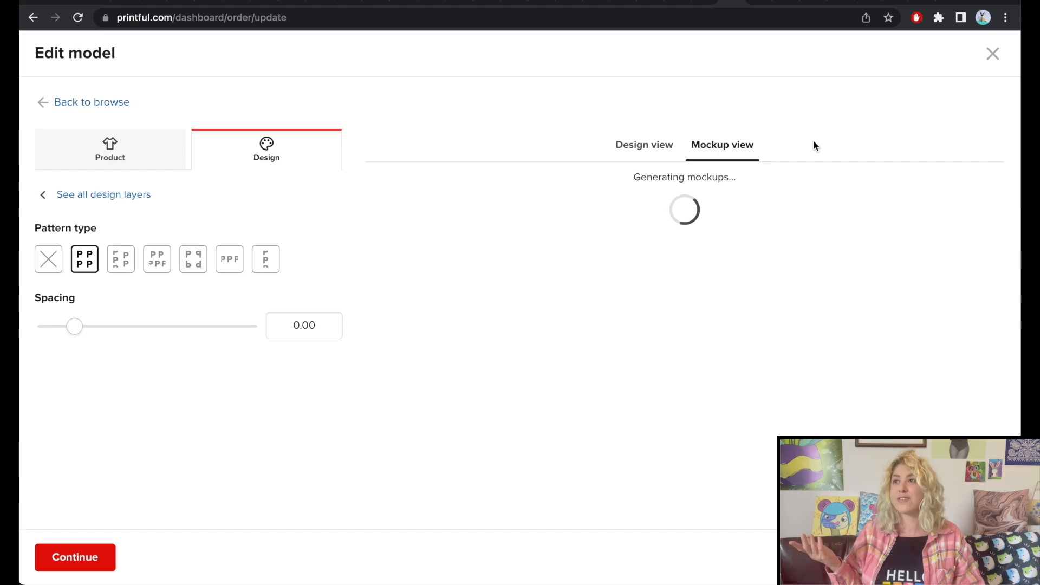
scroll(815, 153, down, 4)
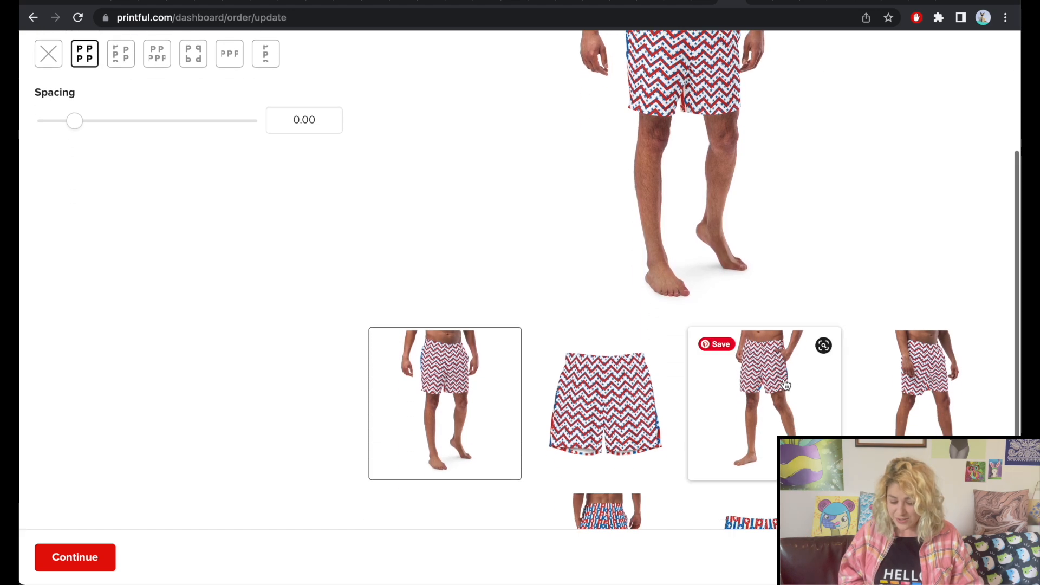
scroll(786, 385, down, 4)
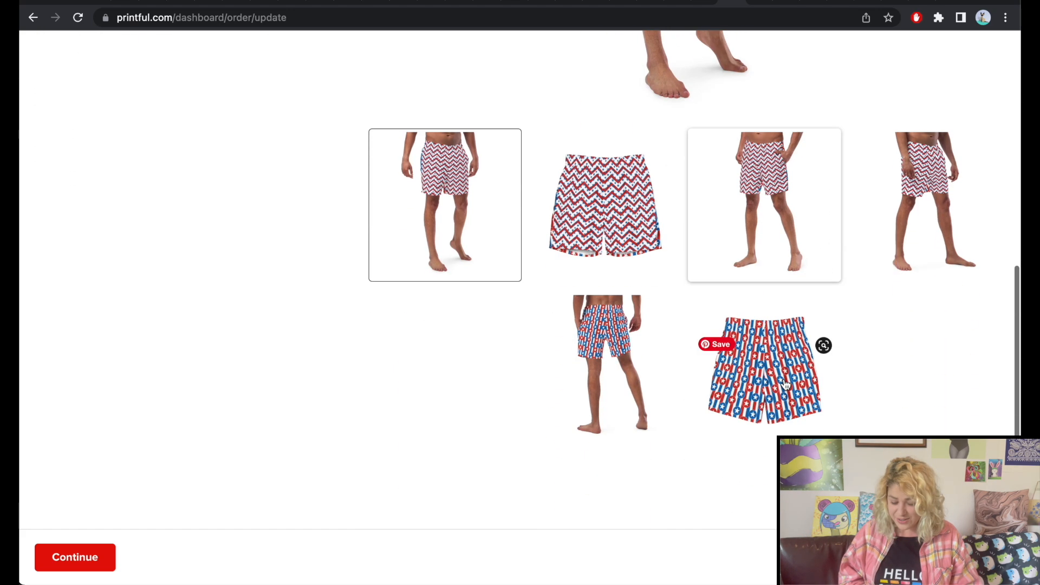
click(610, 366)
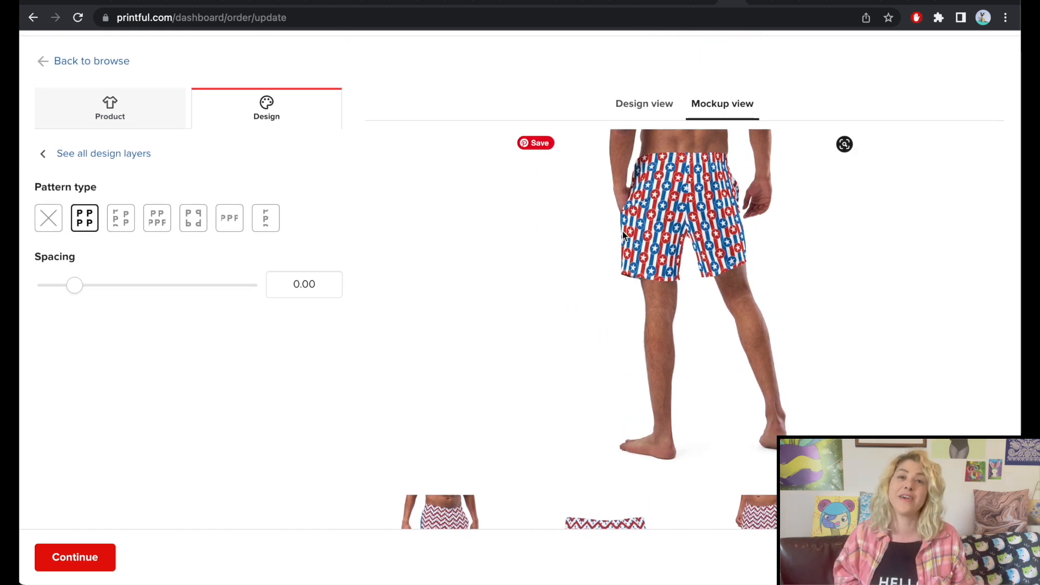
Switch to the All-Over Print Flag and apply the blue star pattern 7-2.jpg to its front from the file library
click(757, 3)
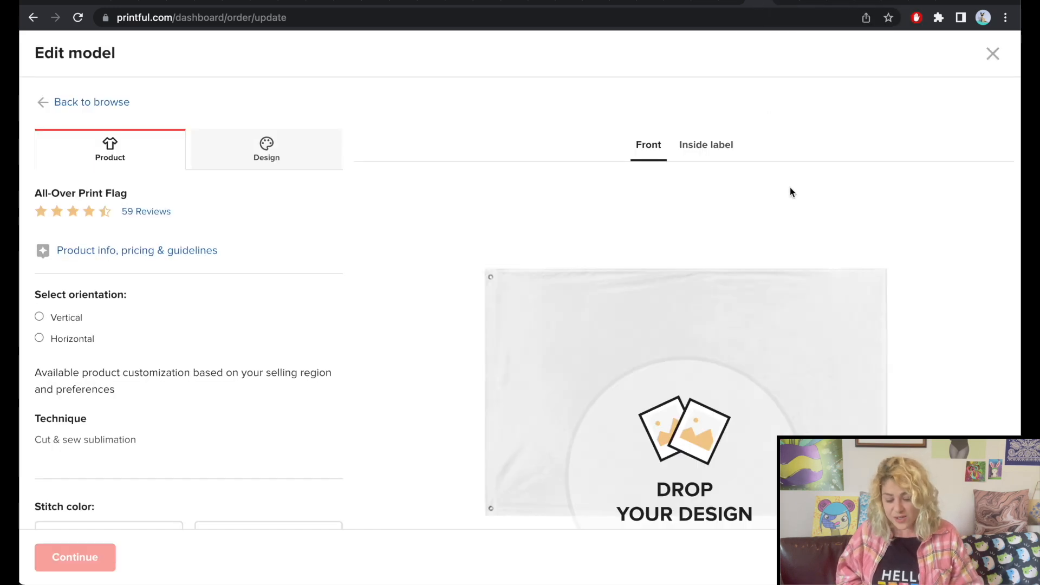
scroll(790, 192, down, 5)
scroll(789, 193, up, 4)
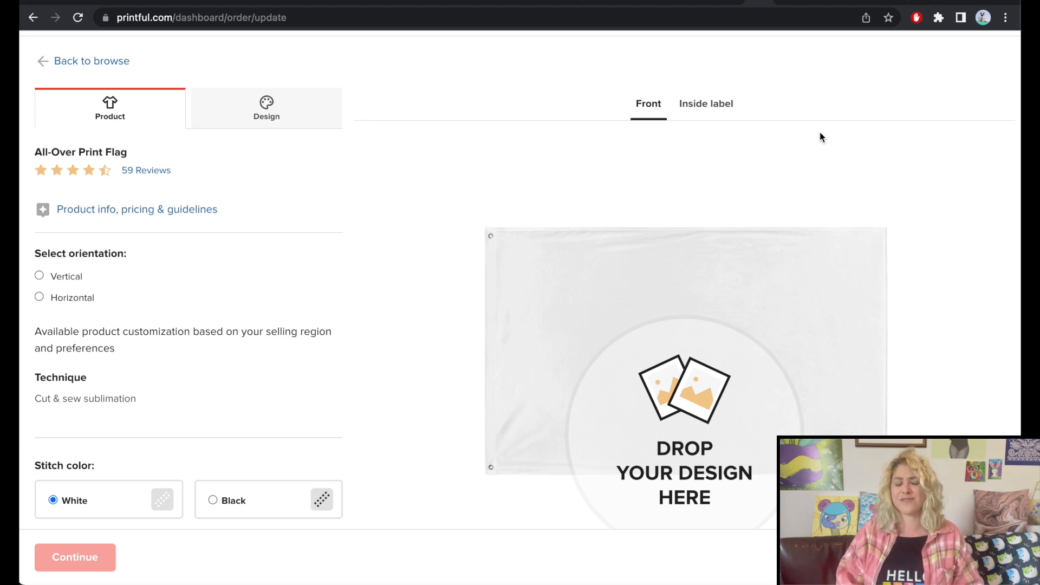
click(579, 269)
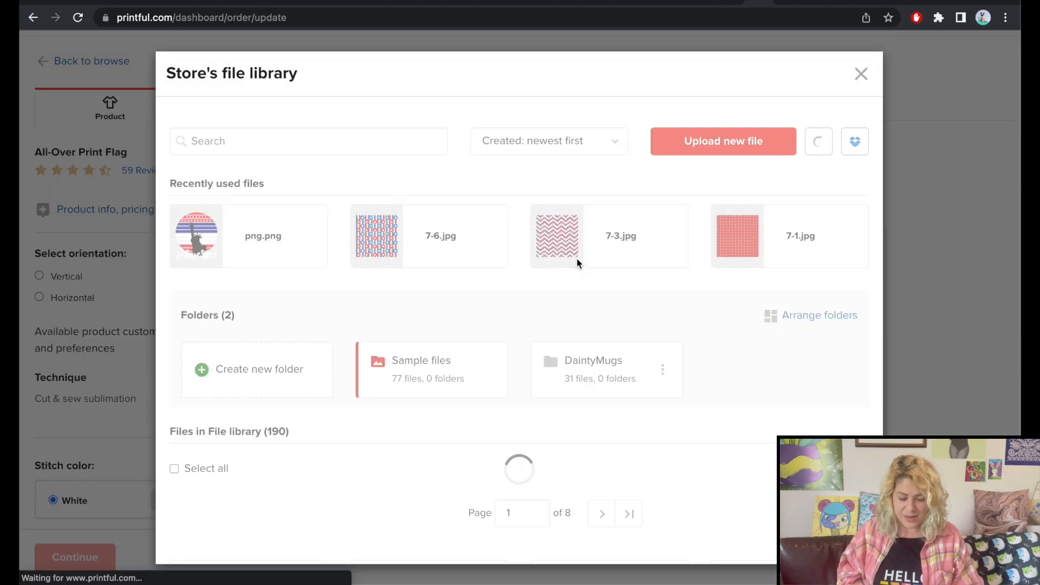
scroll(371, 276, down, 6)
scroll(515, 309, down, 12)
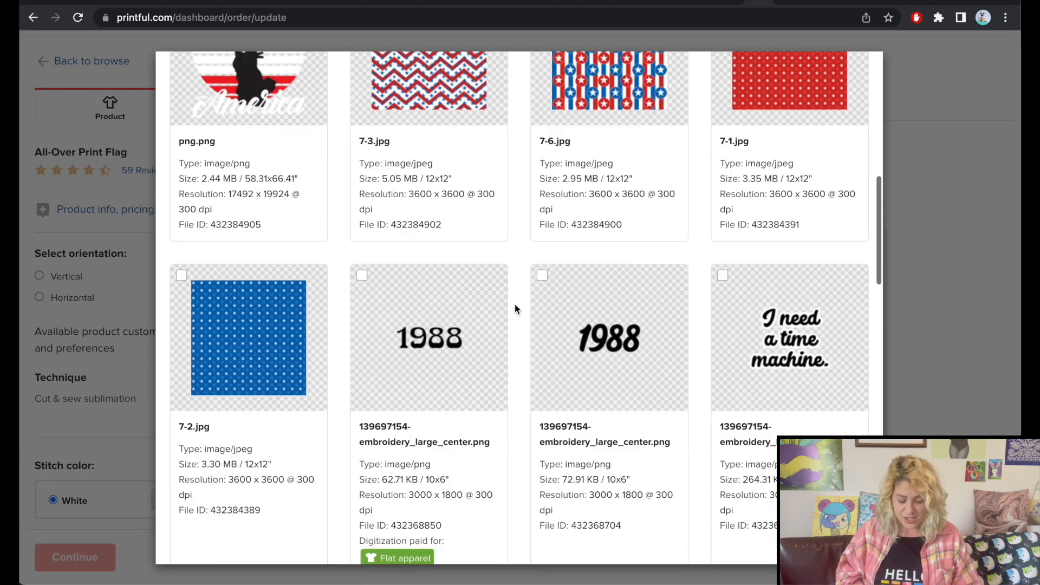
scroll(508, 184, up, 15)
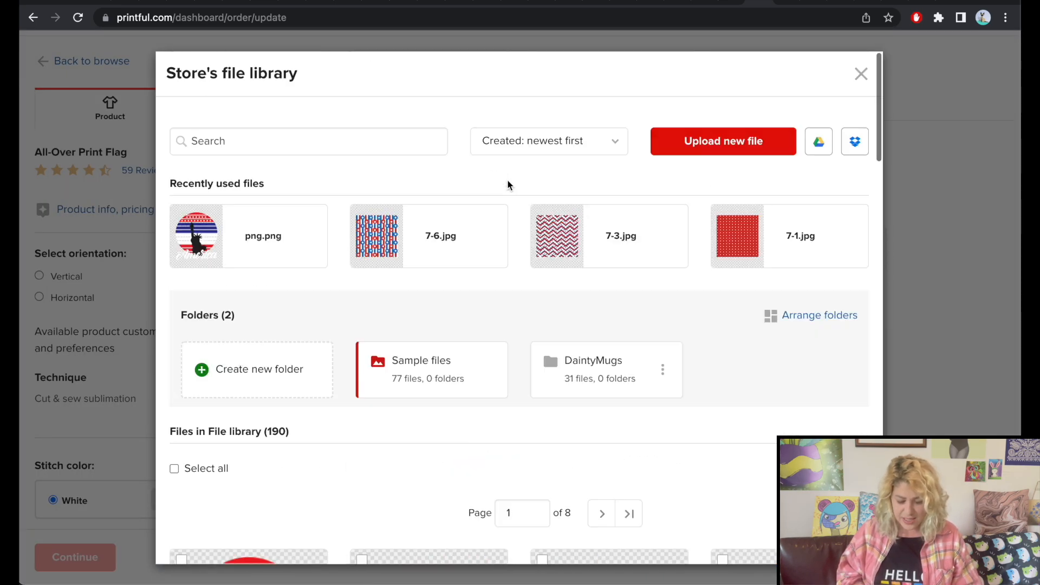
scroll(580, 293, down, 6)
scroll(437, 268, down, 3)
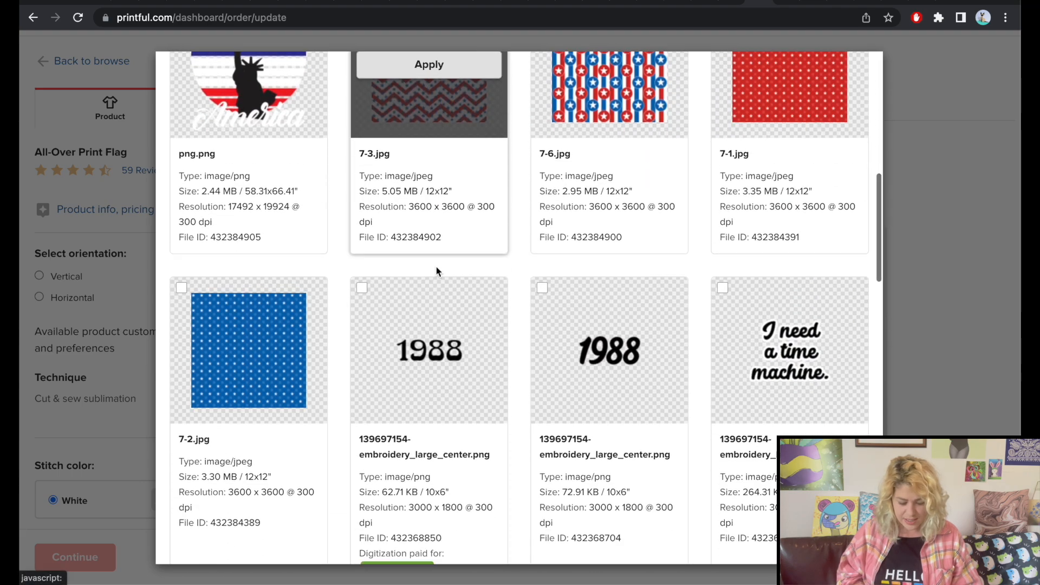
click(252, 347)
Shrink the flag's blue star pattern to about 17.08 × 17.08 and repeat it using the Block pattern type
scroll(544, 261, down, 5)
drag(755, 524, 509, 523)
scroll(525, 226, up, 5)
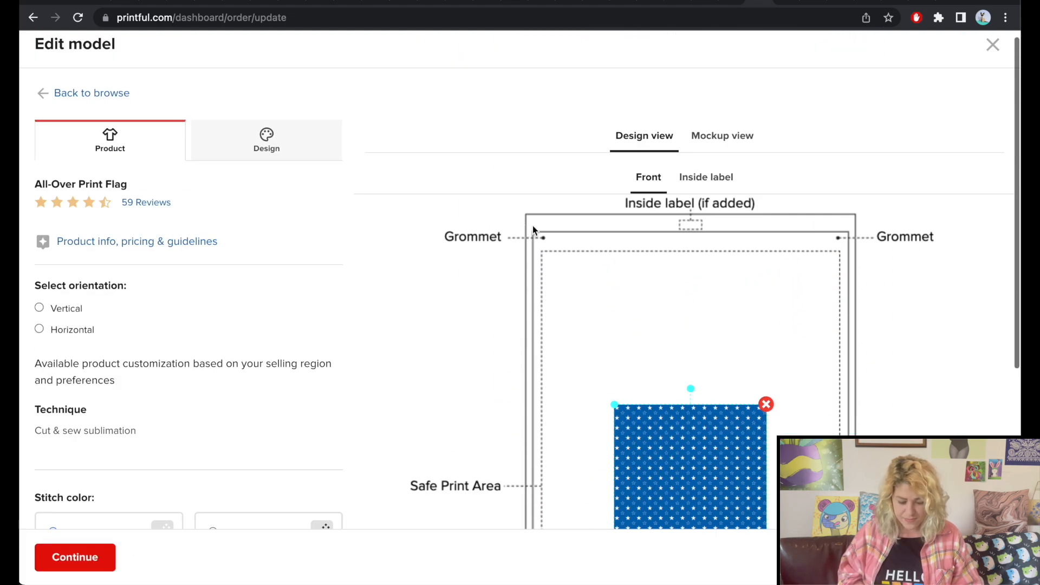
click(266, 140)
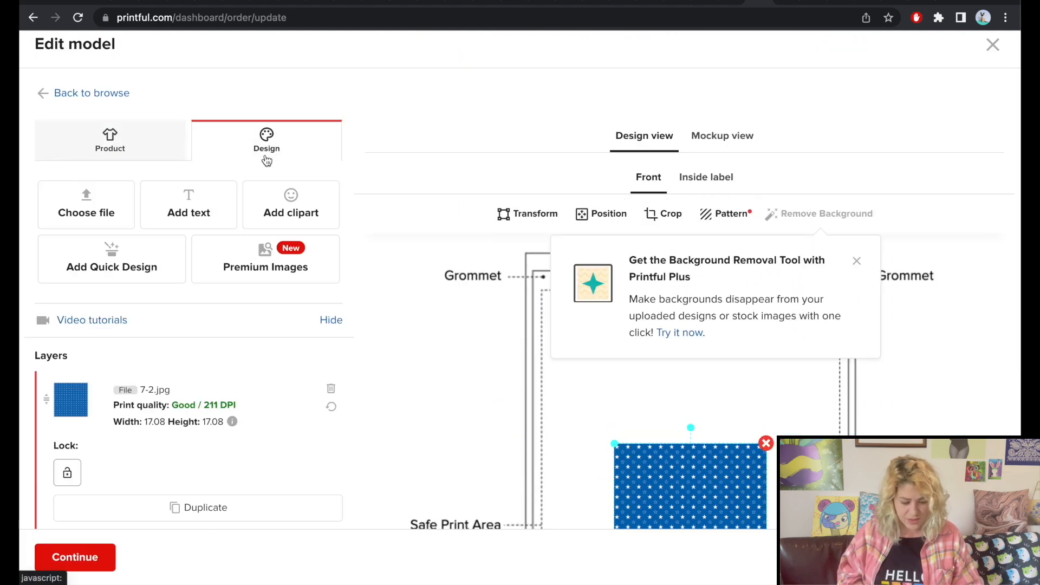
click(737, 223)
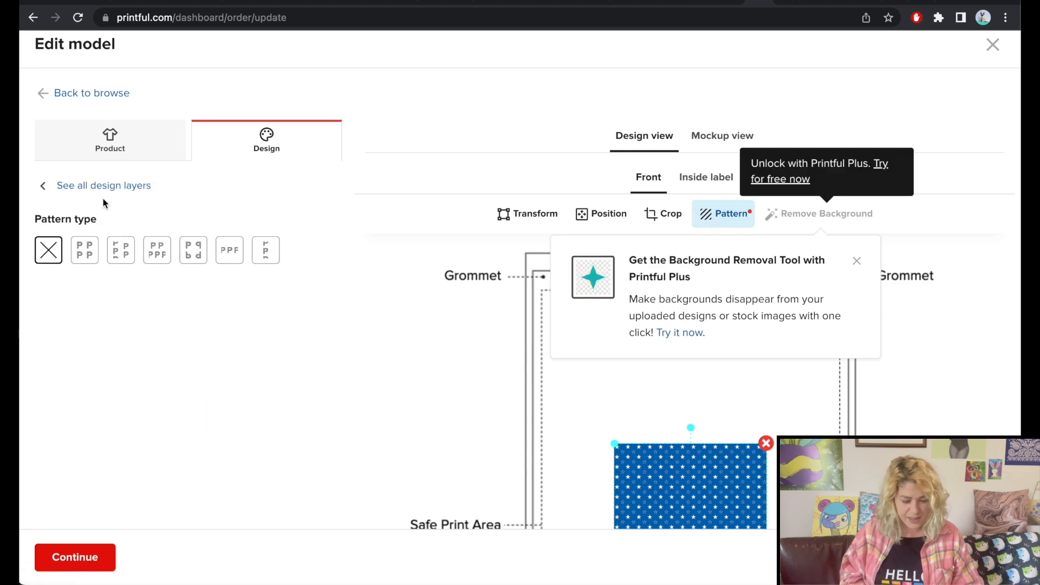
click(84, 251)
Set the flag's orientation to Horizontal, check the pattern layout, and return to the design options
click(111, 155)
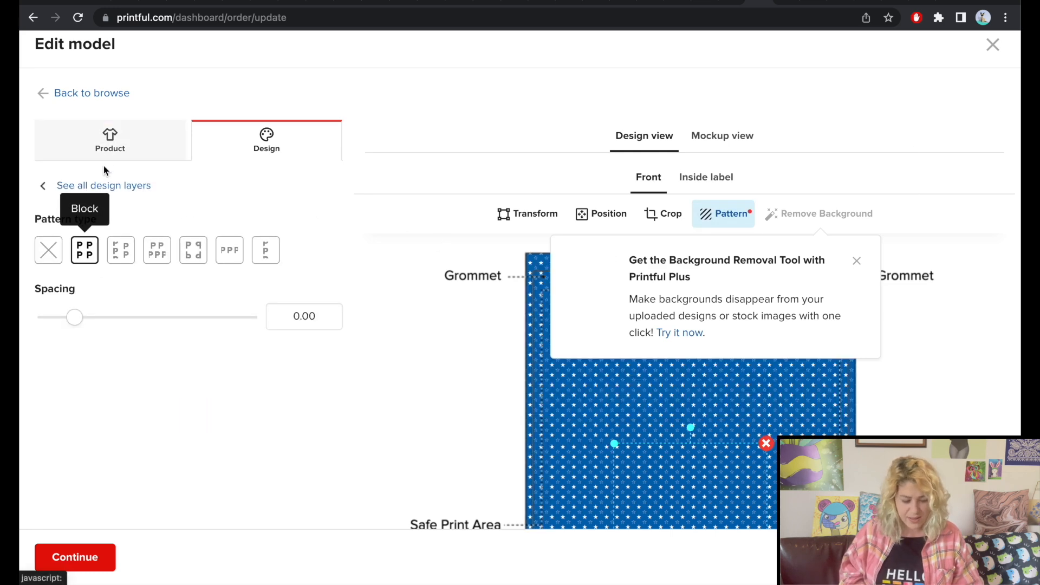
scroll(506, 244, down, 6)
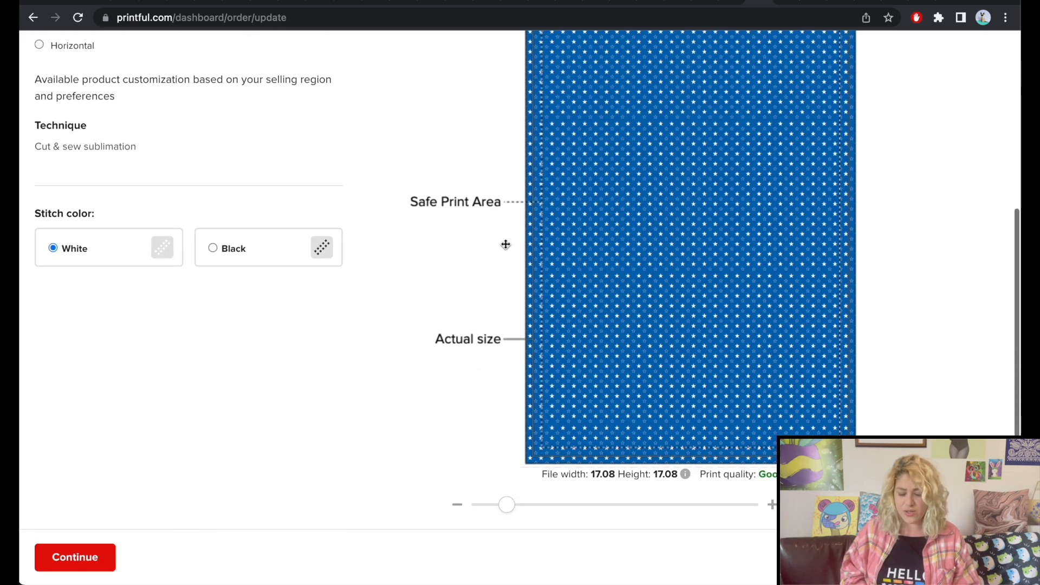
scroll(450, 371, up, 4)
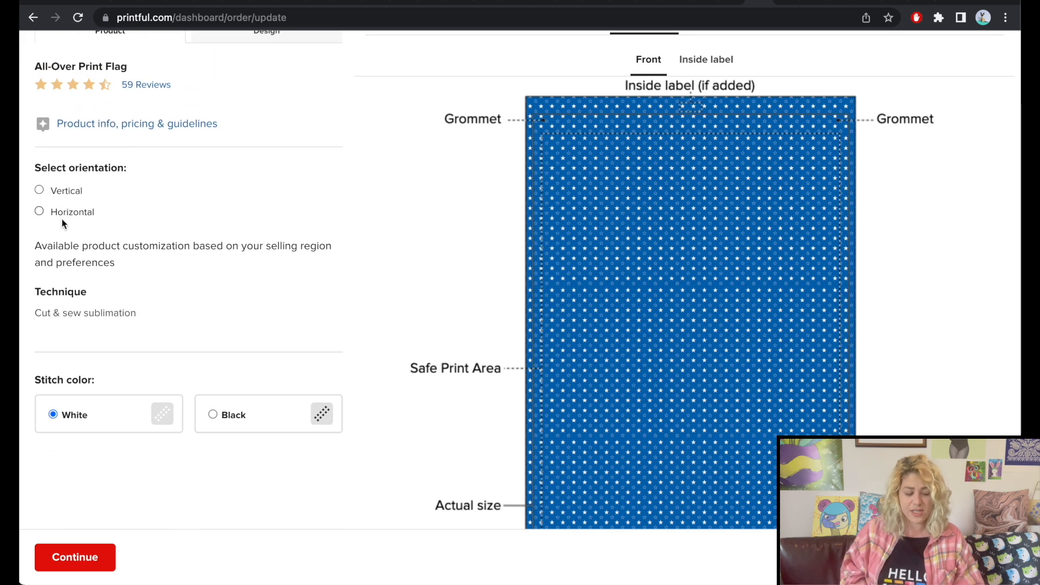
click(39, 211)
scroll(447, 210, up, 3)
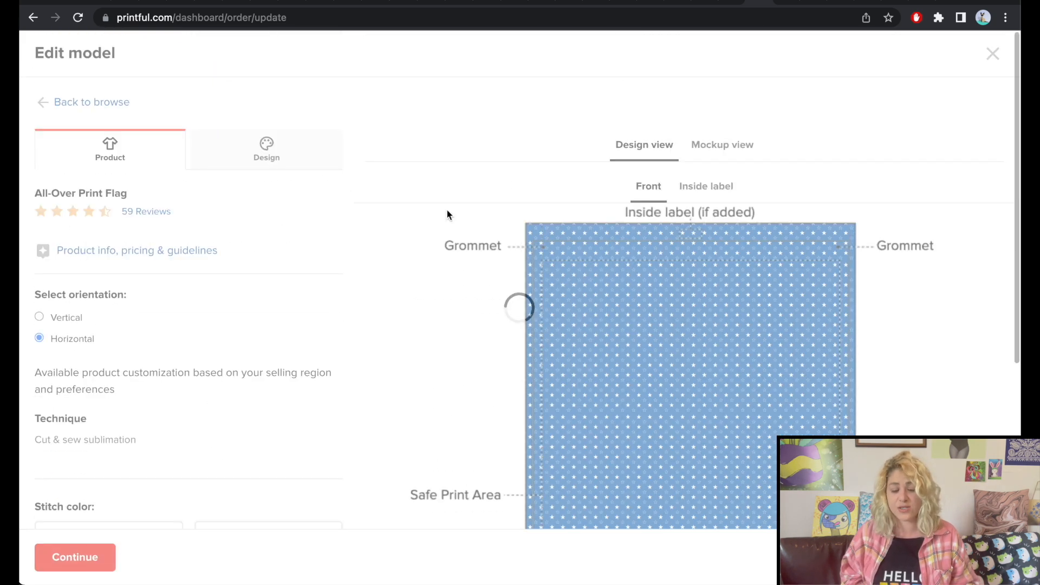
scroll(447, 209, down, 4)
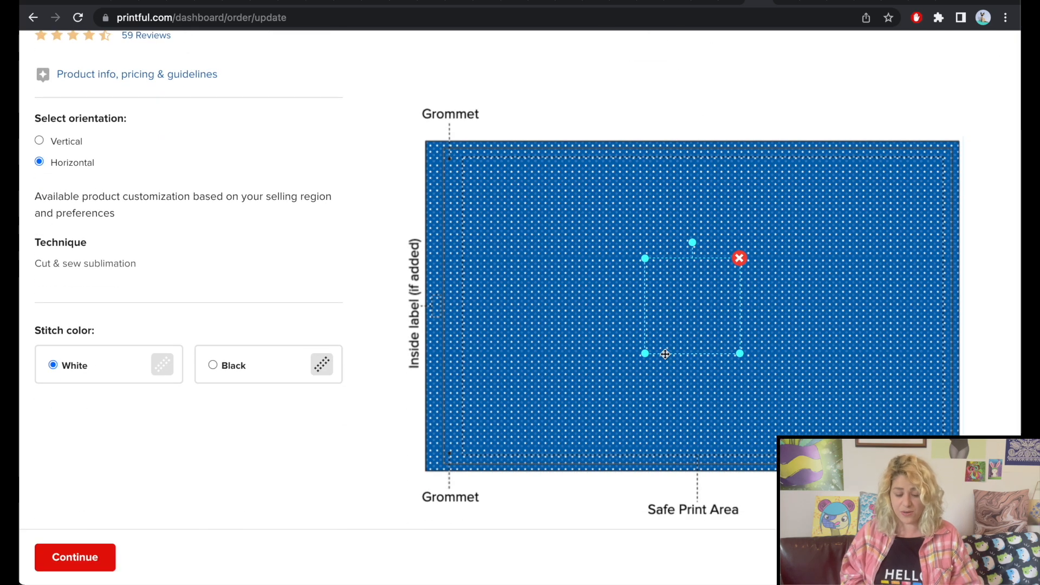
scroll(666, 354, up, 2)
click(225, 92)
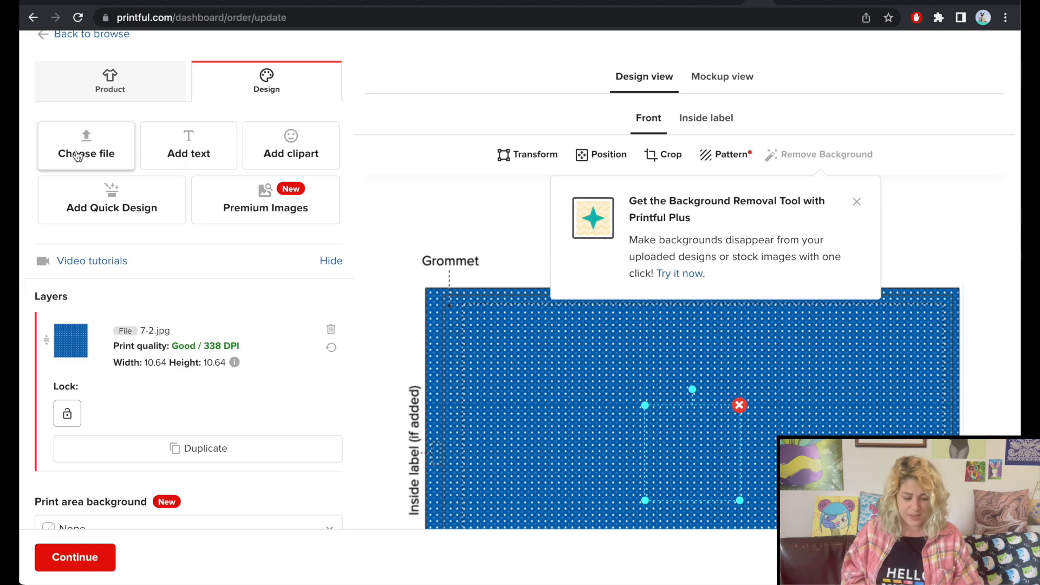
Add the America graphic png.png to the flag's front and shrink it to about 21.35 × 24.32
click(78, 157)
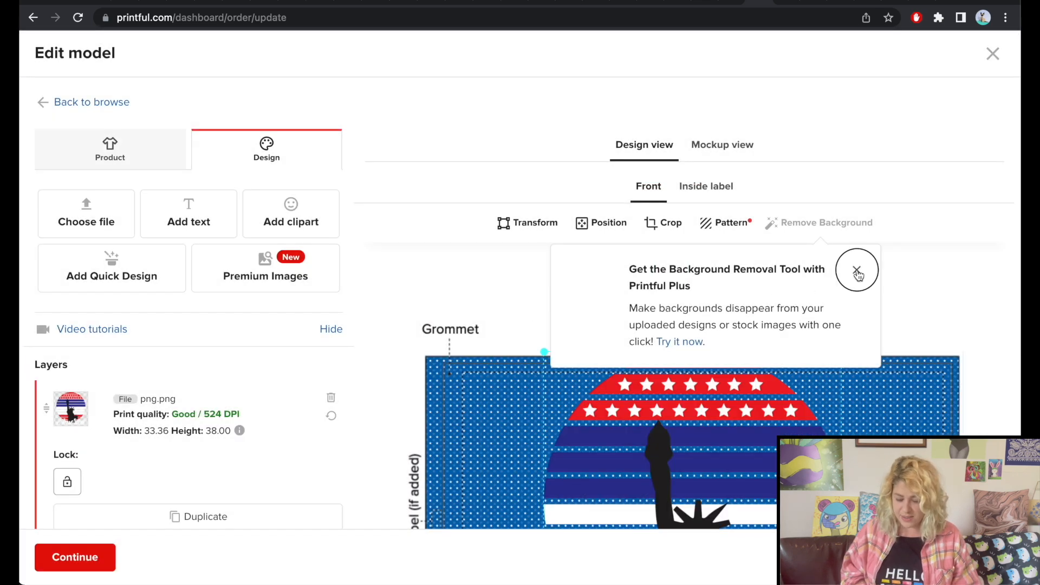
click(855, 270)
scroll(857, 276, down, 3)
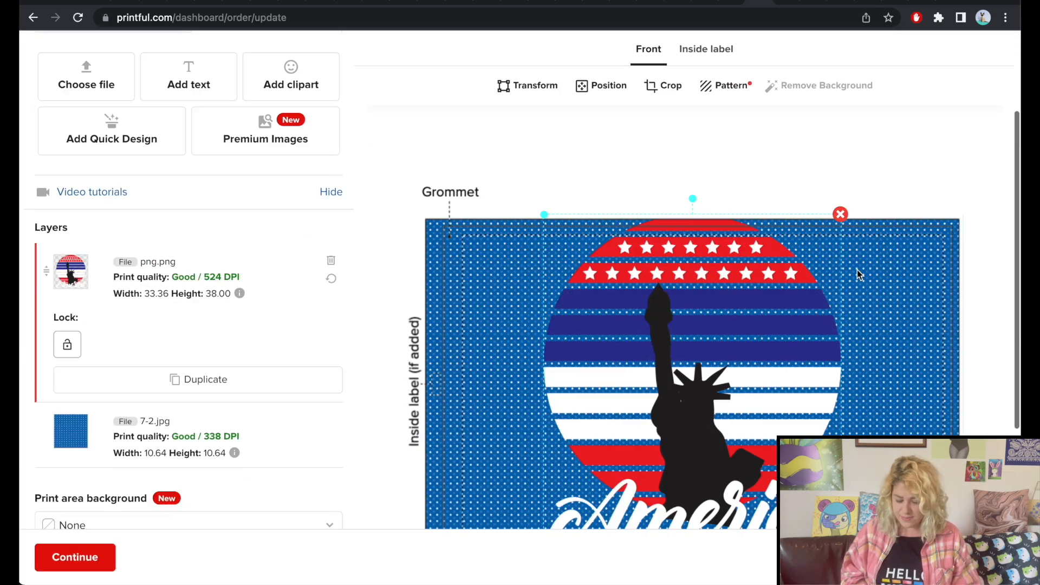
scroll(857, 275, down, 5)
drag(603, 440, 533, 437)
scroll(675, 455, up, 2)
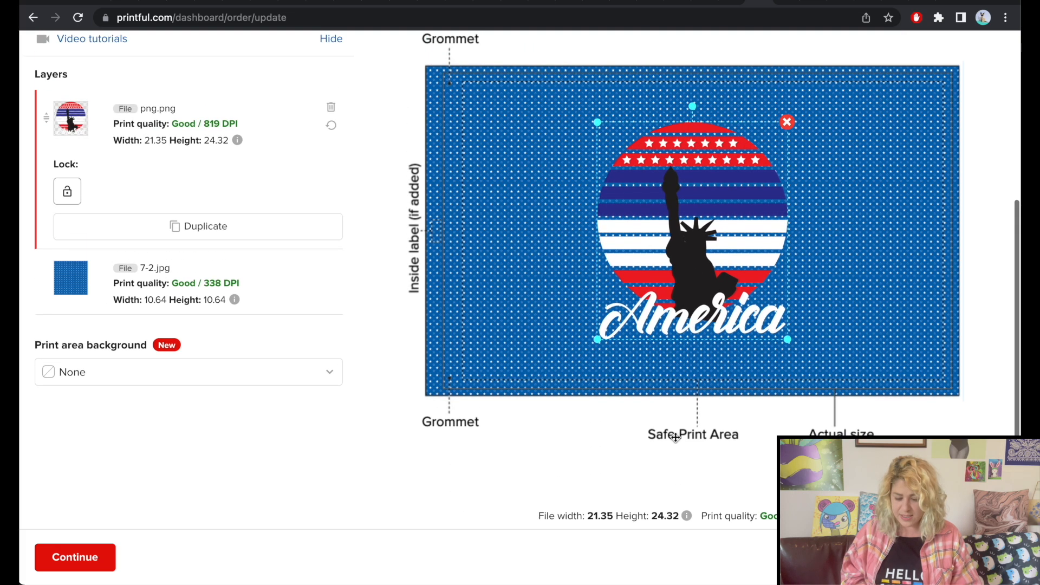
Remove the blue star pattern layer from the flag and set the print area background to Black
click(513, 208)
key(Delete)
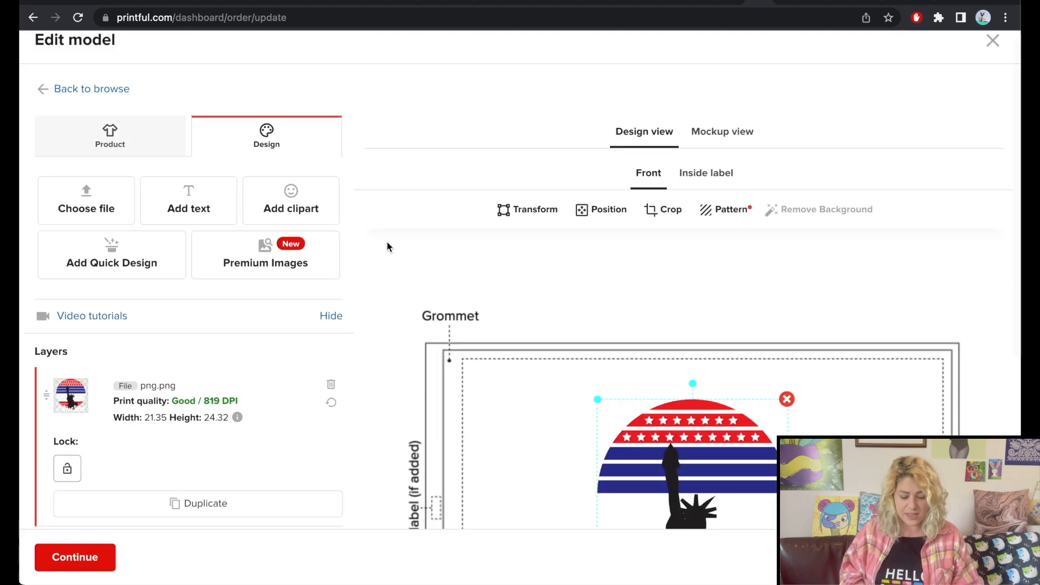
scroll(387, 247, down, 5)
click(186, 304)
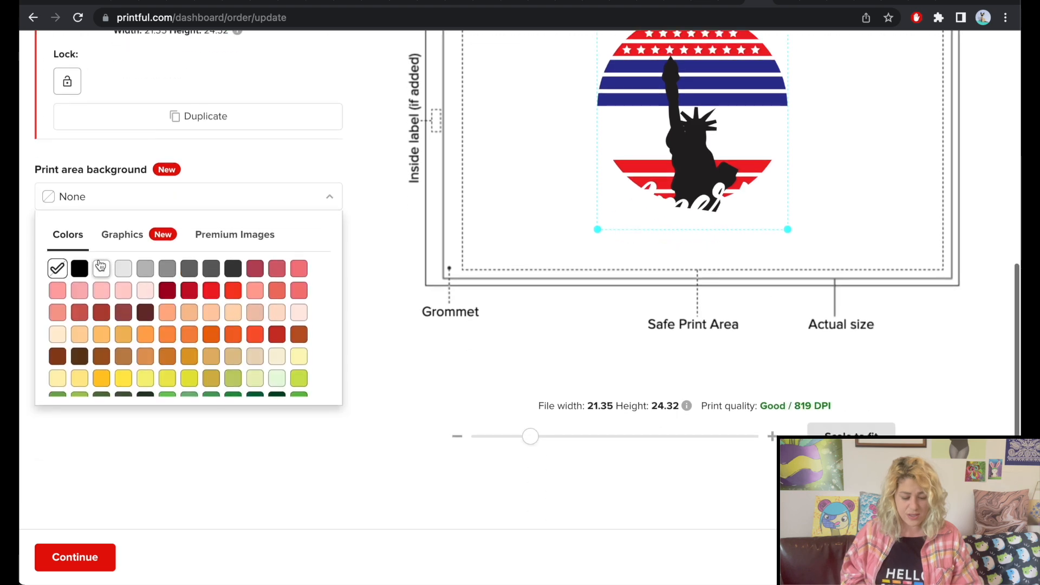
click(79, 269)
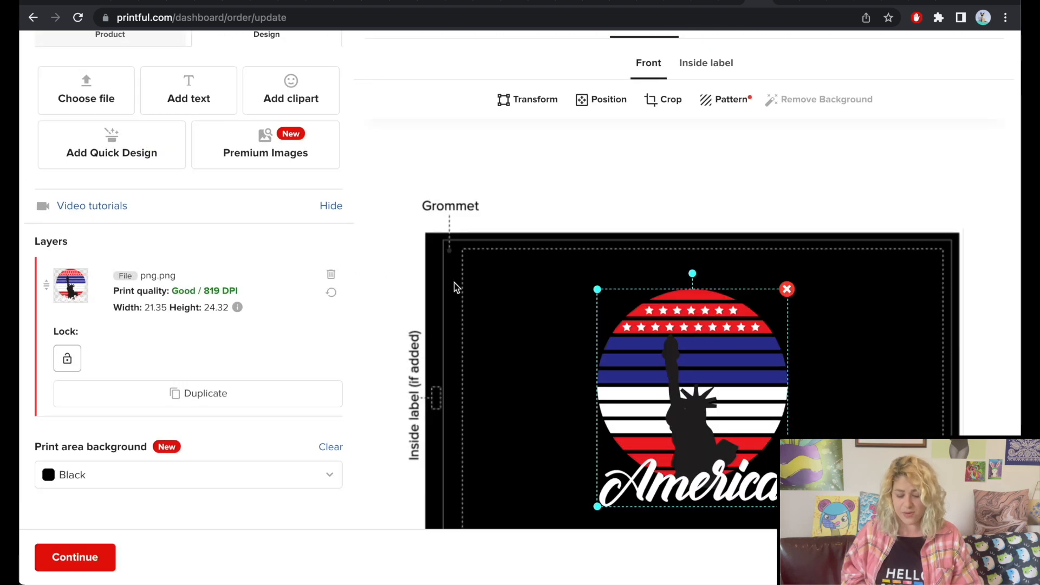
Preview the flag as mockups and examine the version with a man hanging it on a wall
click(710, 140)
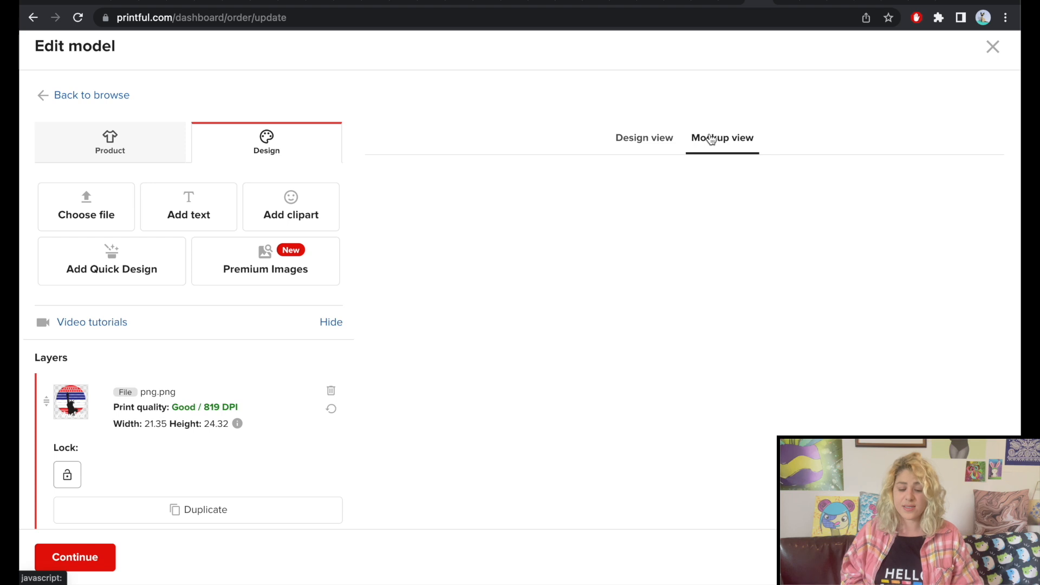
scroll(709, 139, down, 3)
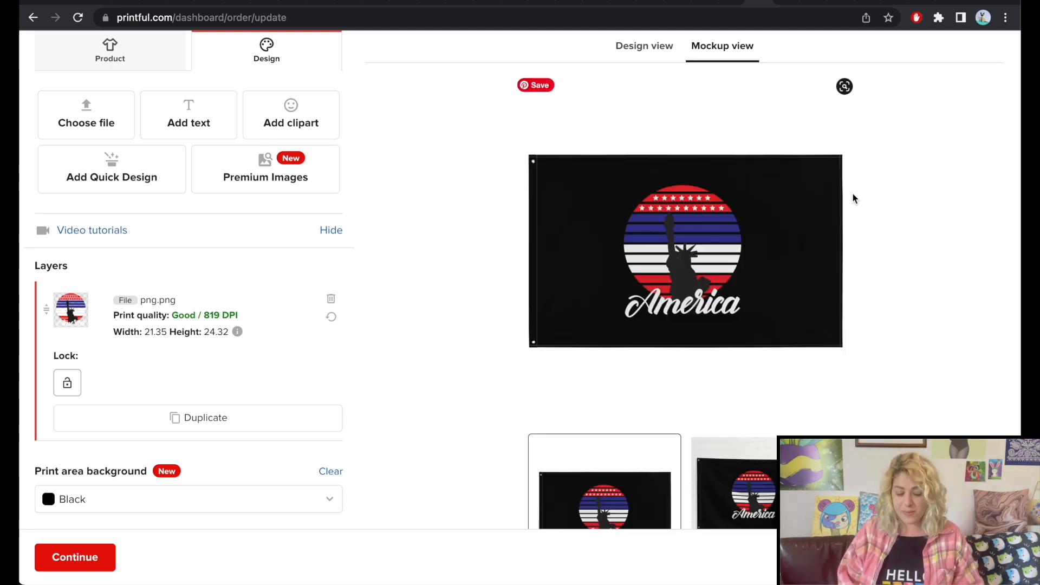
scroll(852, 198, down, 2)
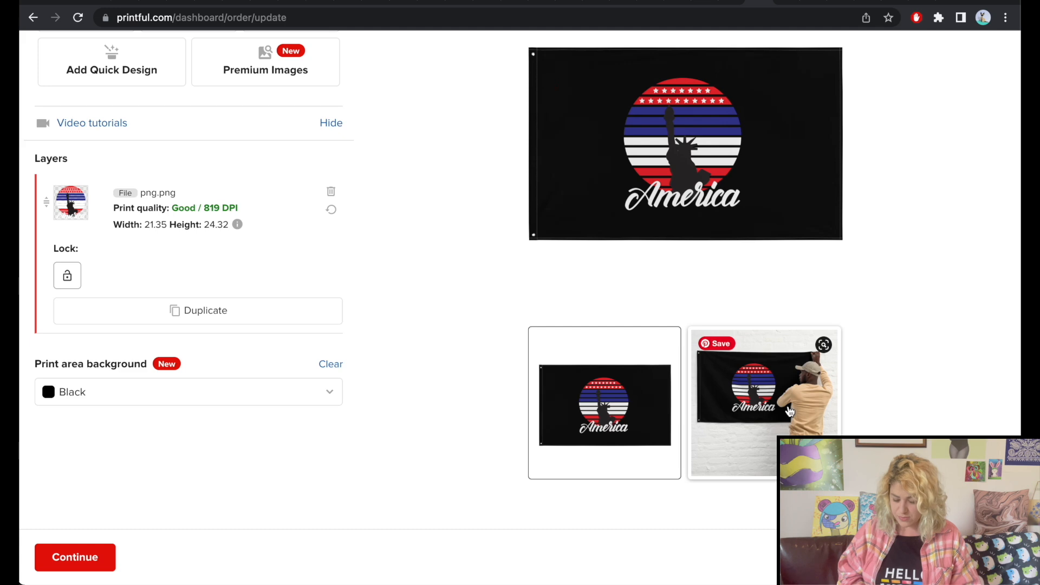
click(790, 412)
scroll(904, 256, up, 2)
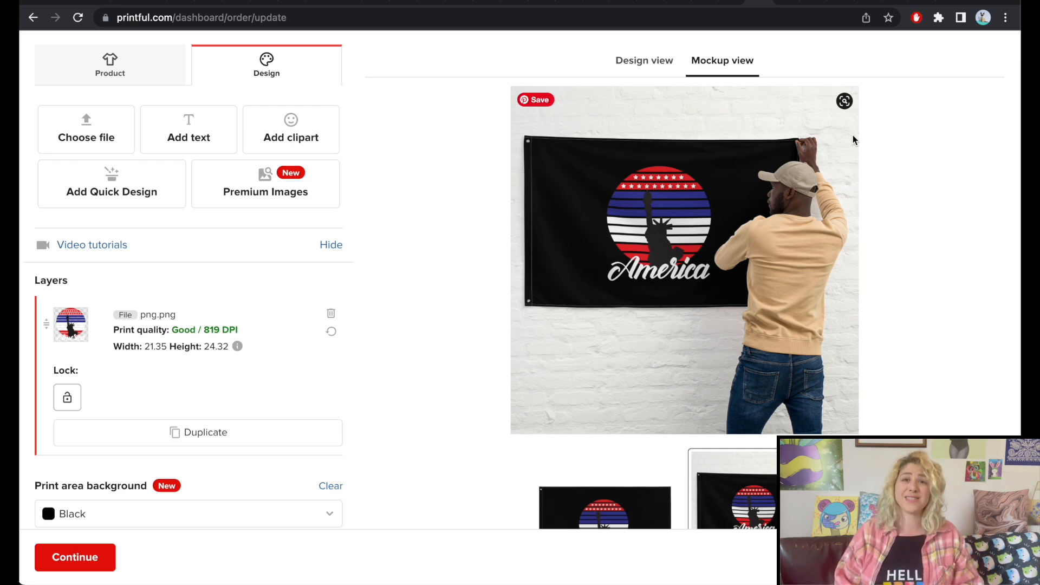
Switch to Zazzle's custom gifts page and look through the customizable product categories
click(796, 7)
scroll(841, 122, down, 5)
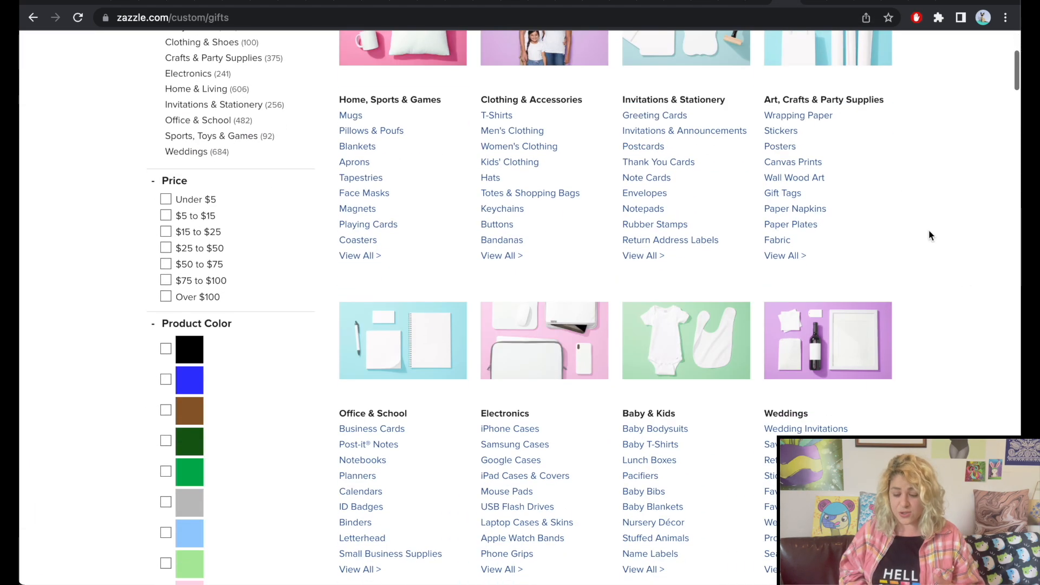
scroll(963, 283, down, 3)
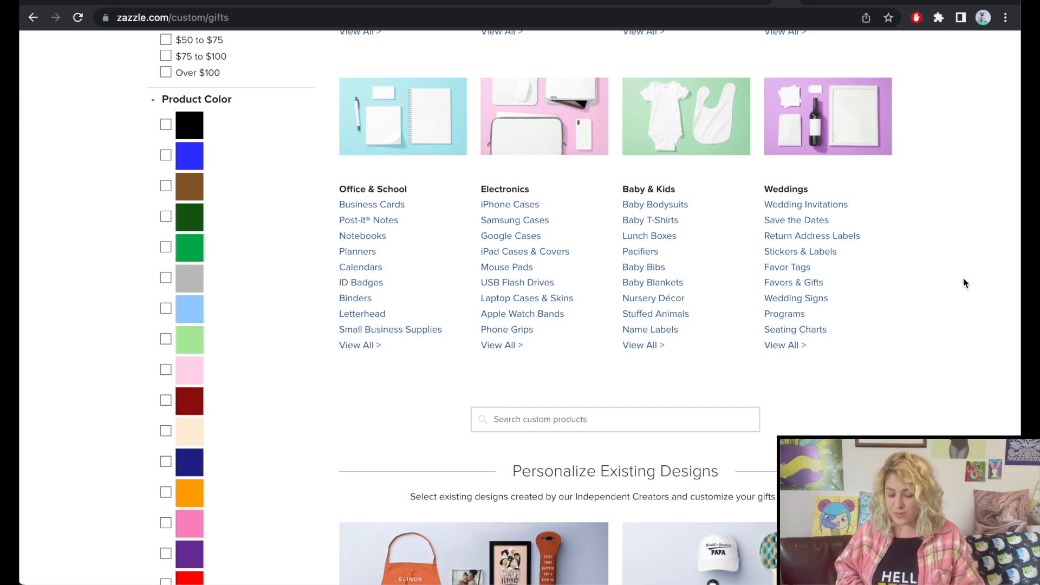
scroll(964, 279, down, 5)
scroll(964, 278, up, 12)
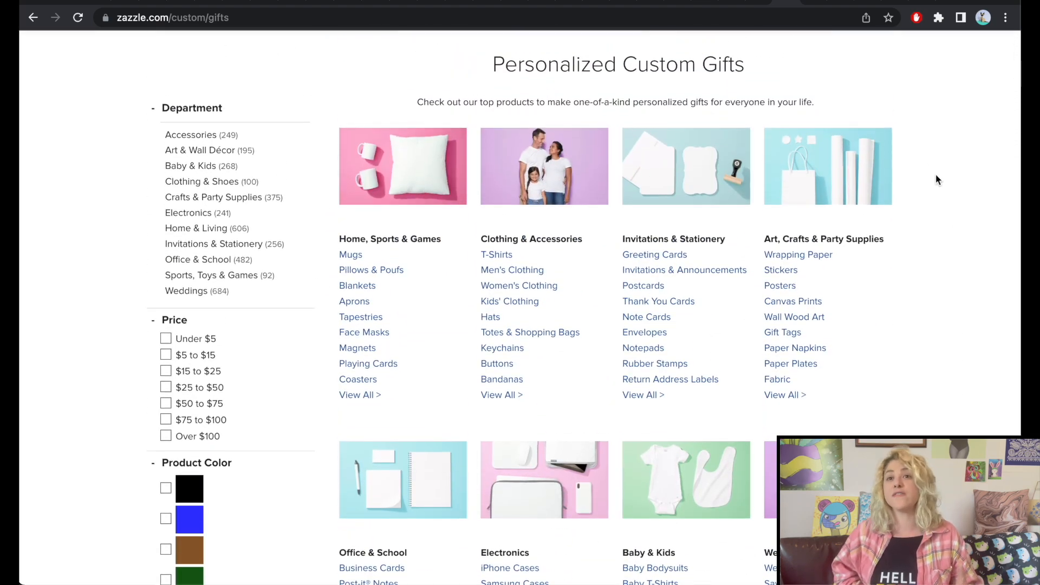
Switch to Zazzle's All-Over Print Apron page and open the apron's design editor for adding images
click(831, 8)
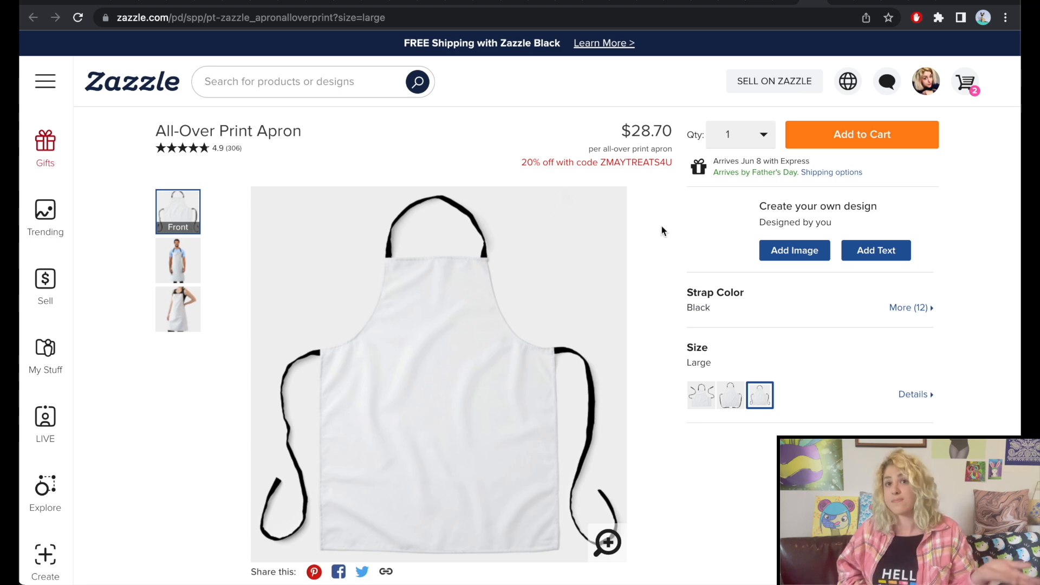
scroll(662, 226, down, 2)
click(792, 143)
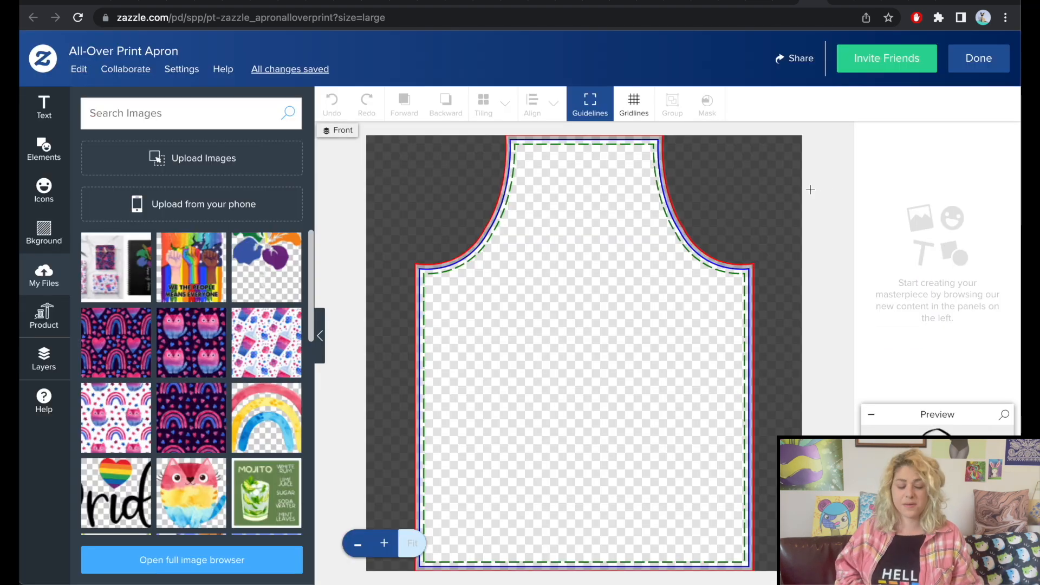
Upload the patterns 01.png, 02.png and 7-8.jpg from the usa folder to the apron design
click(190, 157)
scroll(517, 274, down, 3)
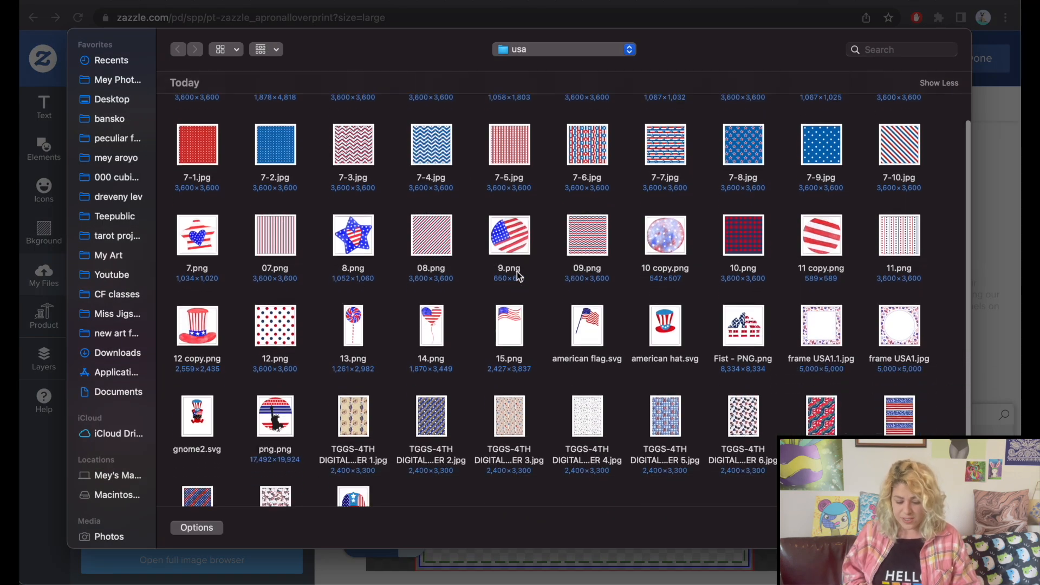
scroll(517, 274, down, 2)
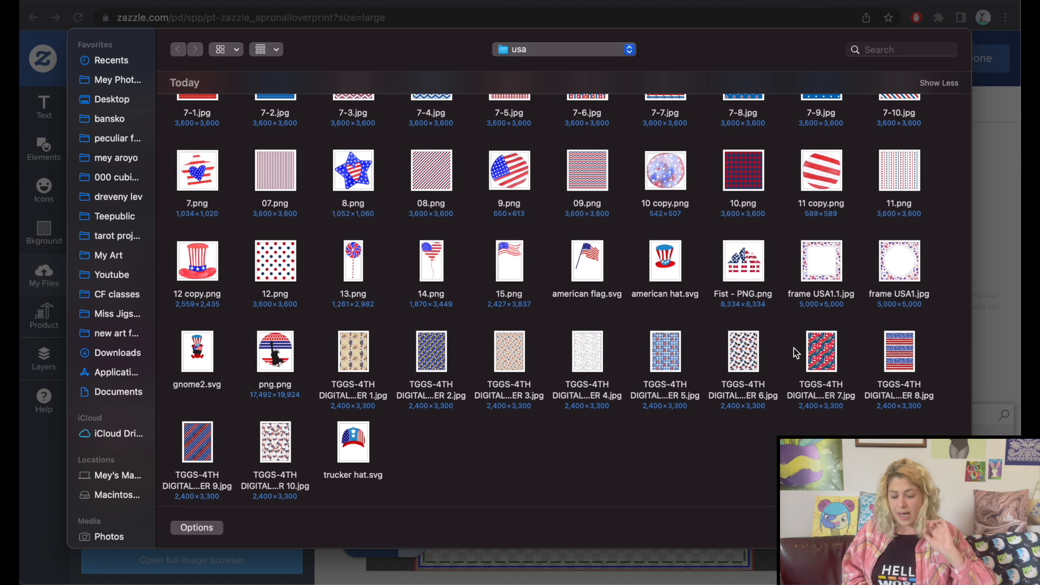
scroll(797, 428, up, 4)
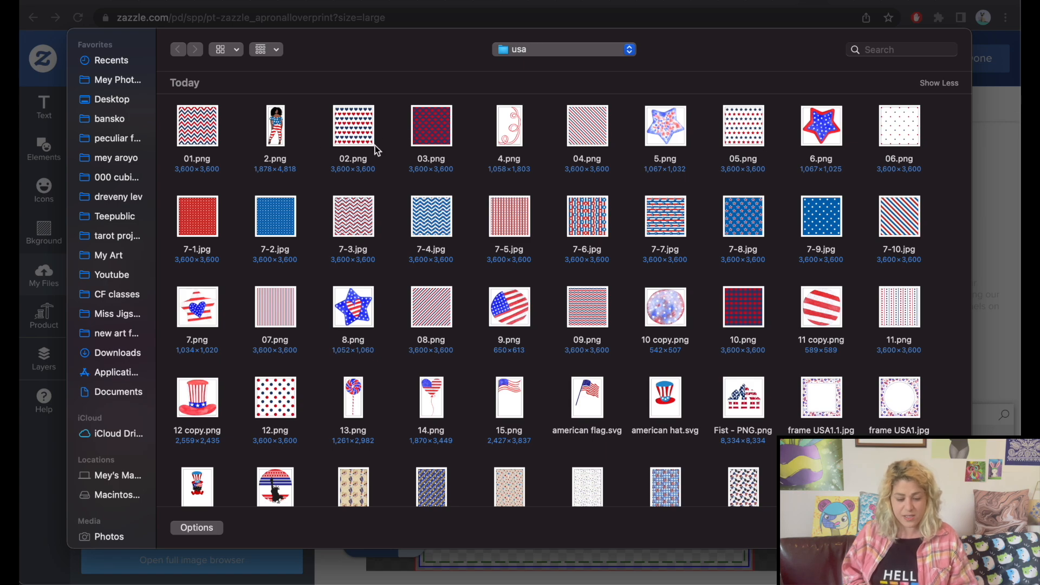
double_click(207, 129)
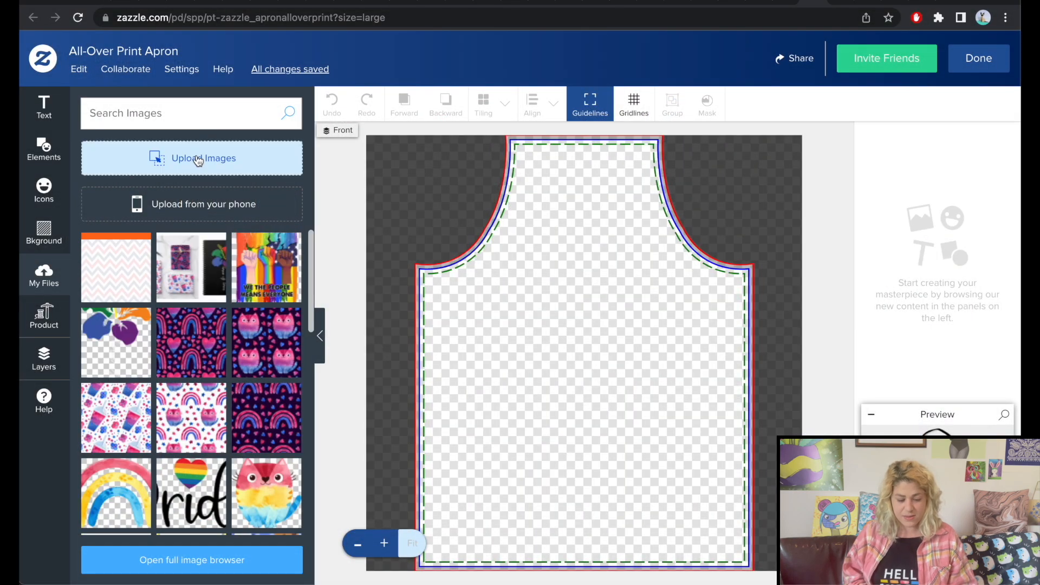
click(196, 163)
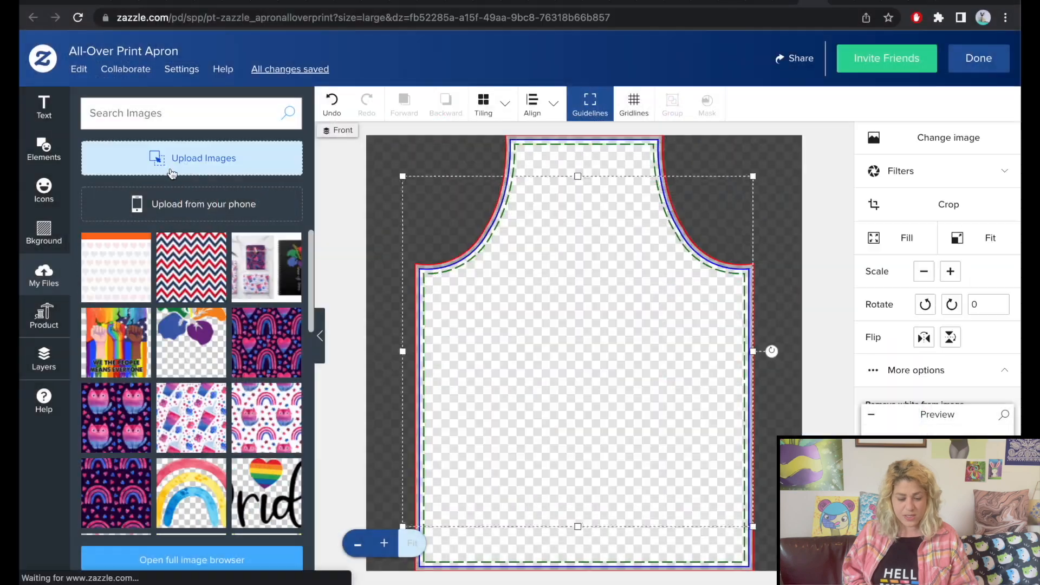
click(170, 163)
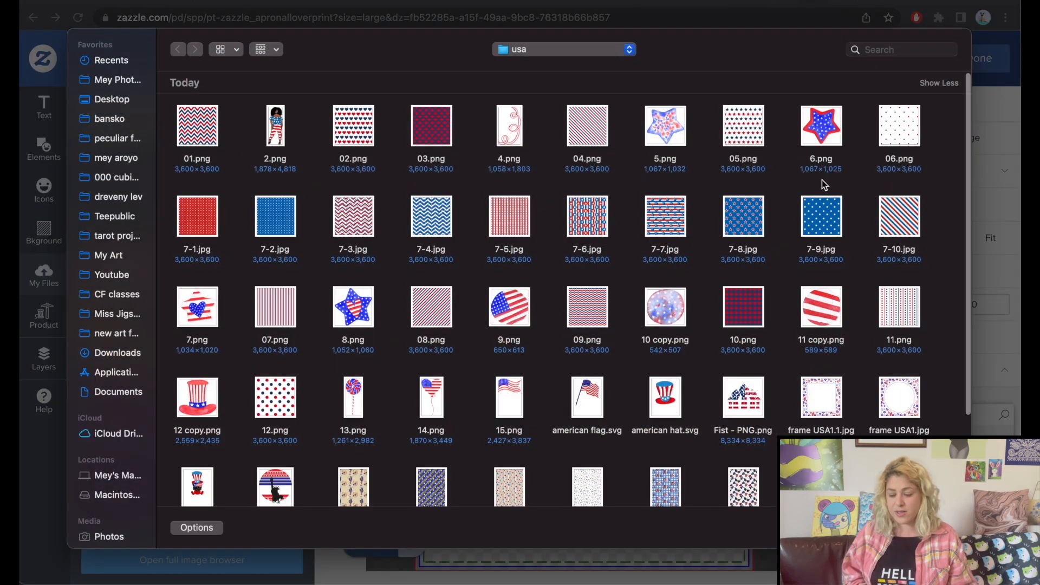
double_click(744, 218)
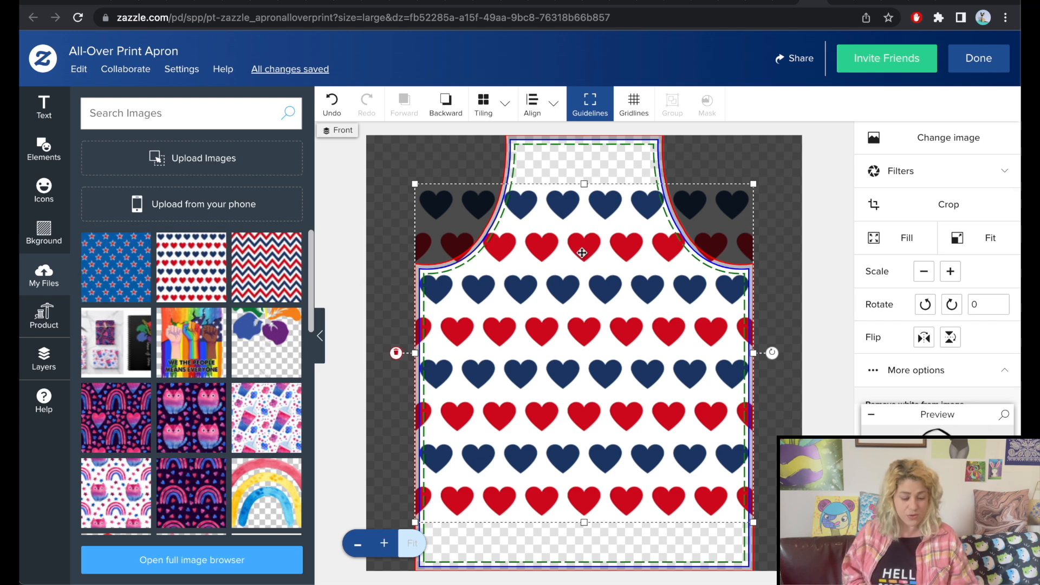
Delete all the uploaded pattern images placed on the apron, including the hearts and the chevrons
key(Delete)
click(602, 314)
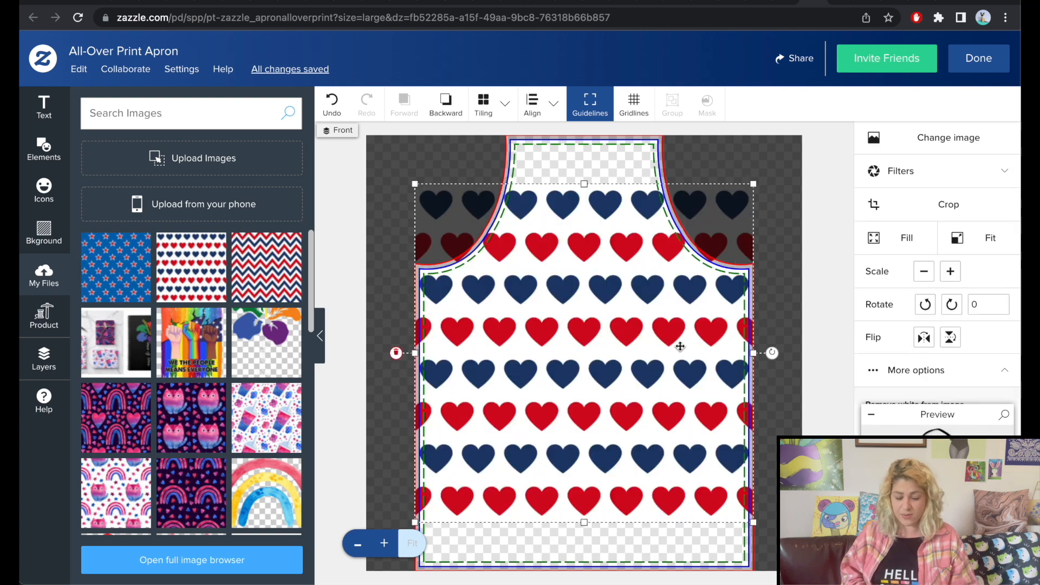
key(Delete)
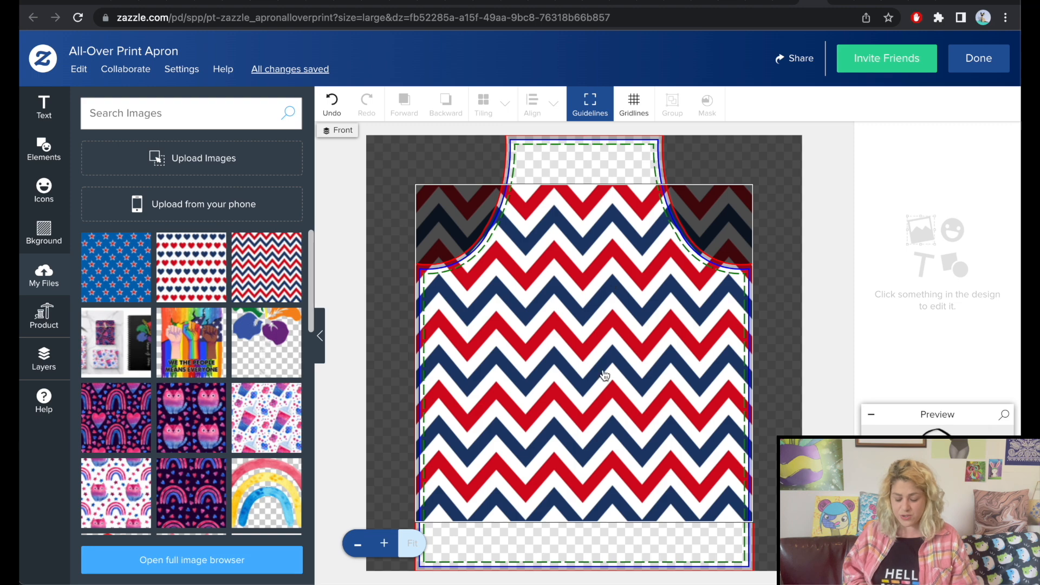
click(605, 375)
key(Delete)
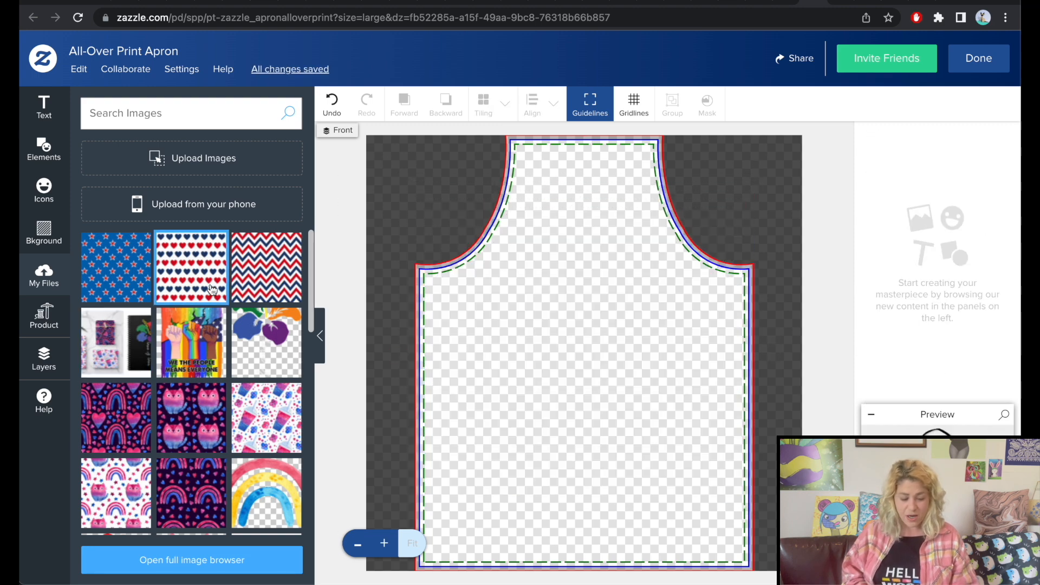
Place the blue pattern with red stars on the apron, shrink it to about 19.19 × 19.19 in and apply Basic tiling
click(125, 278)
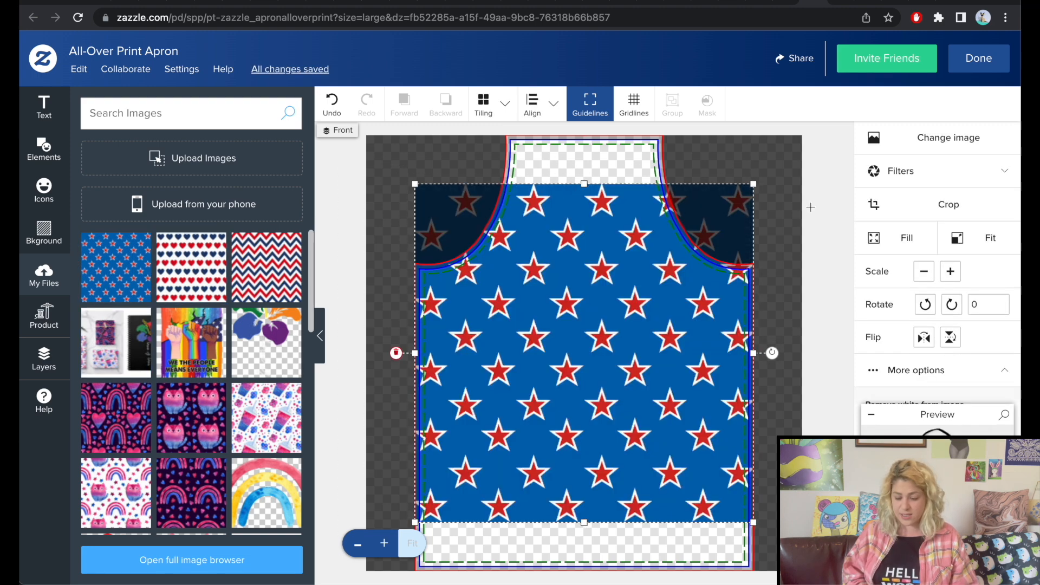
drag(753, 184, 645, 291)
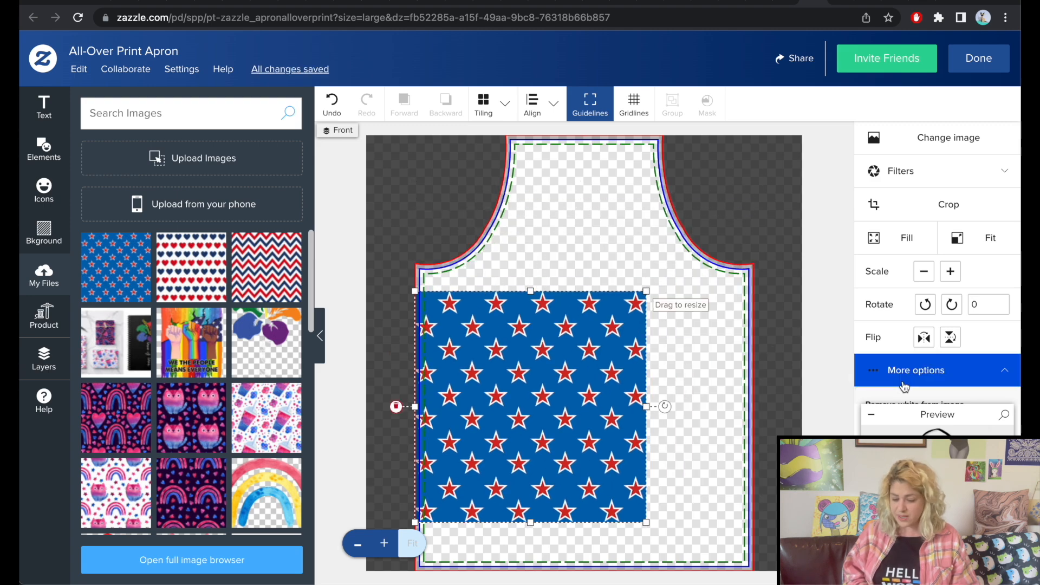
click(498, 103)
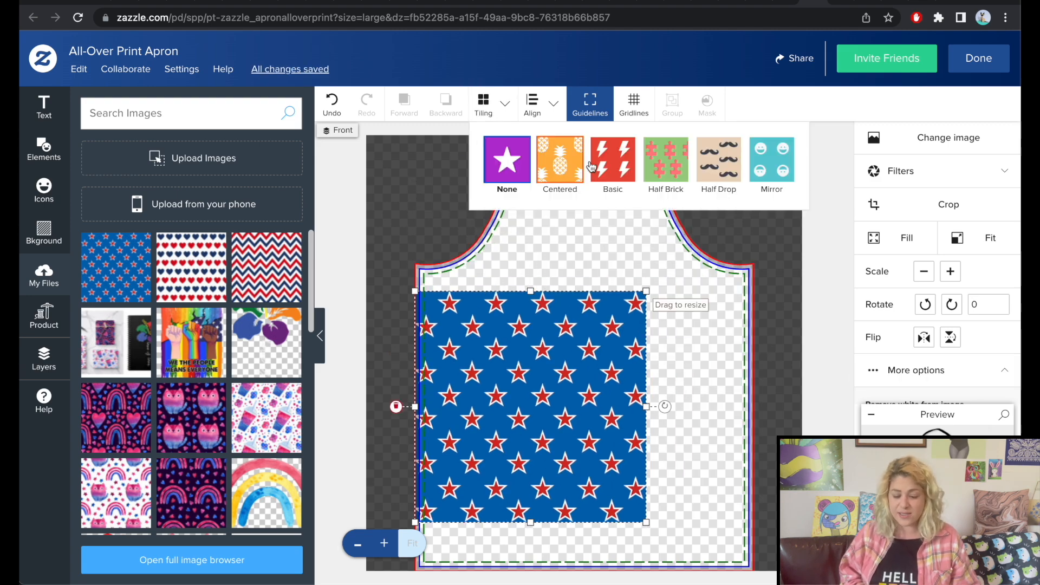
click(604, 165)
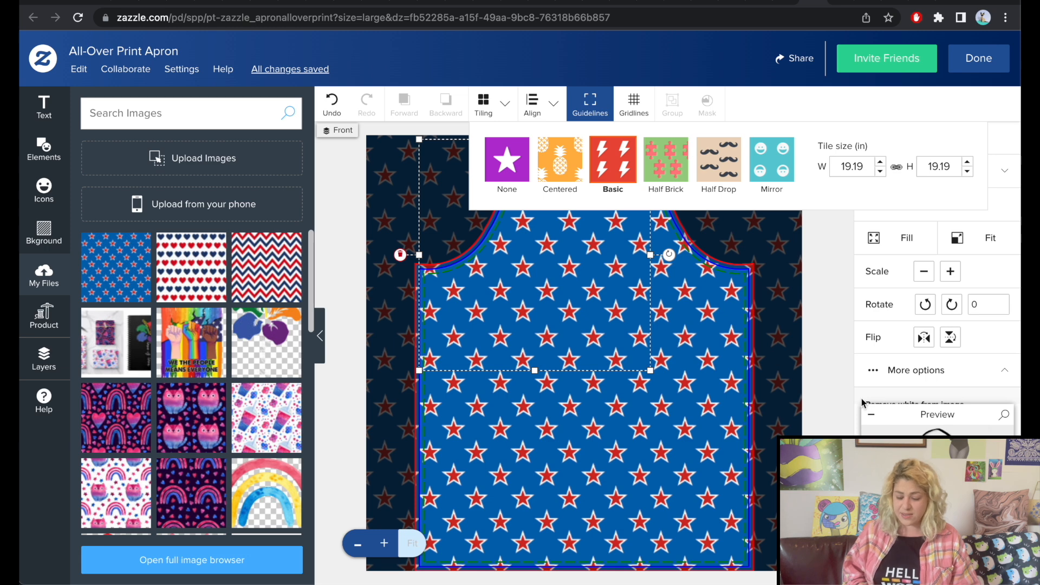
click(840, 401)
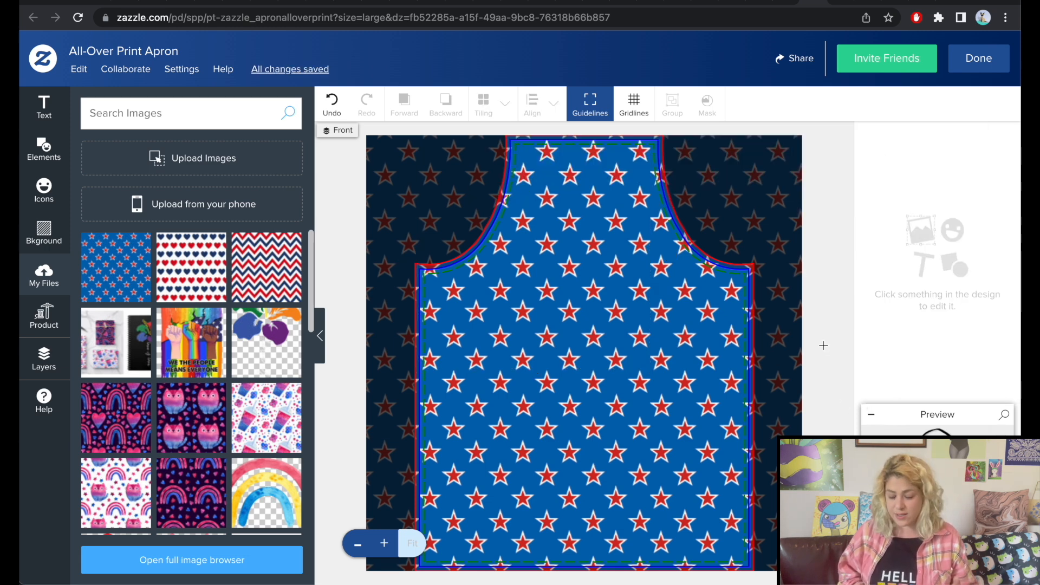
Add the text "Ready to BBQ!" to the apron's front
click(44, 105)
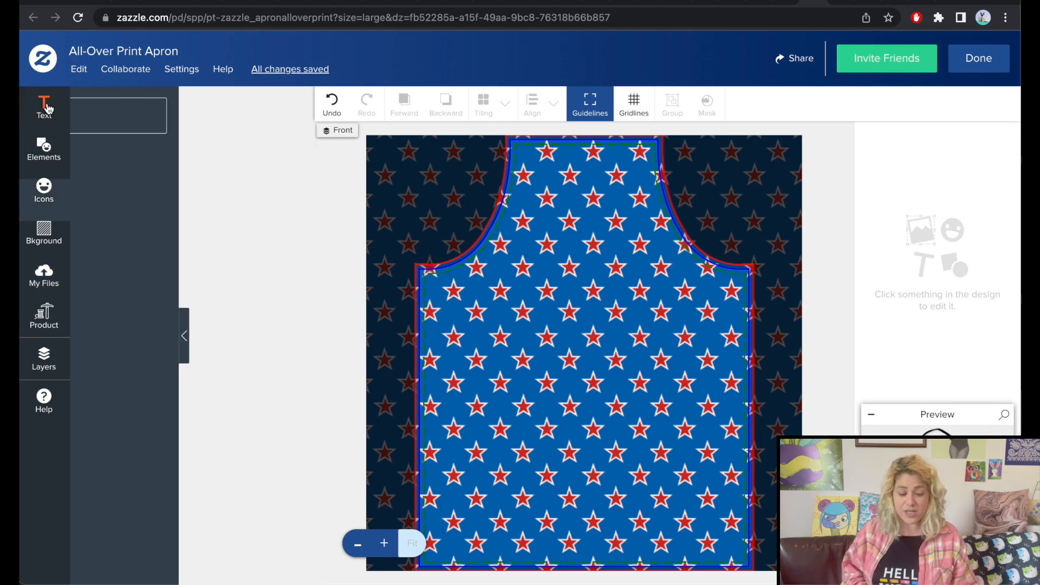
click(146, 119)
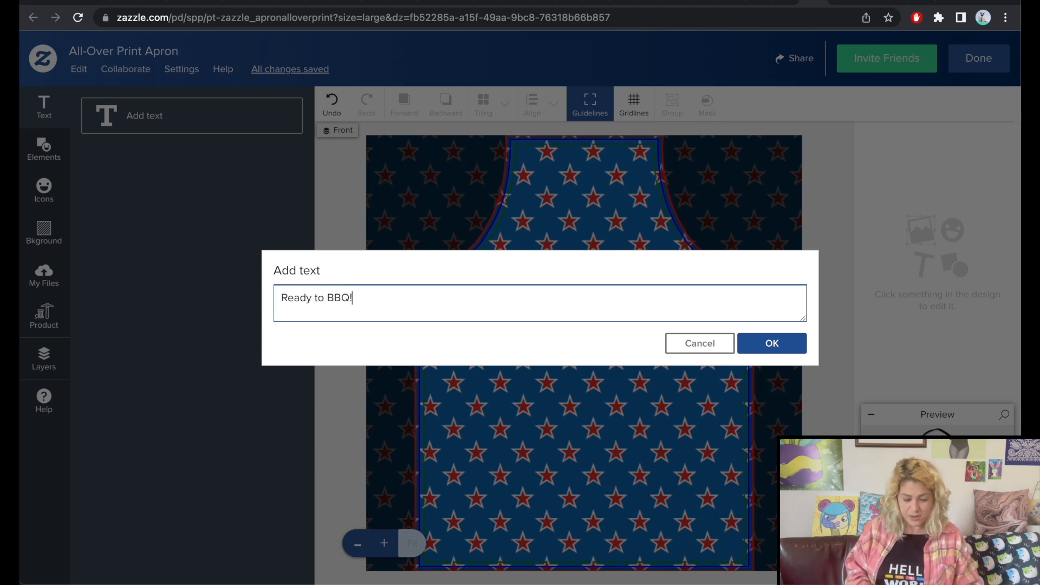
click(785, 349)
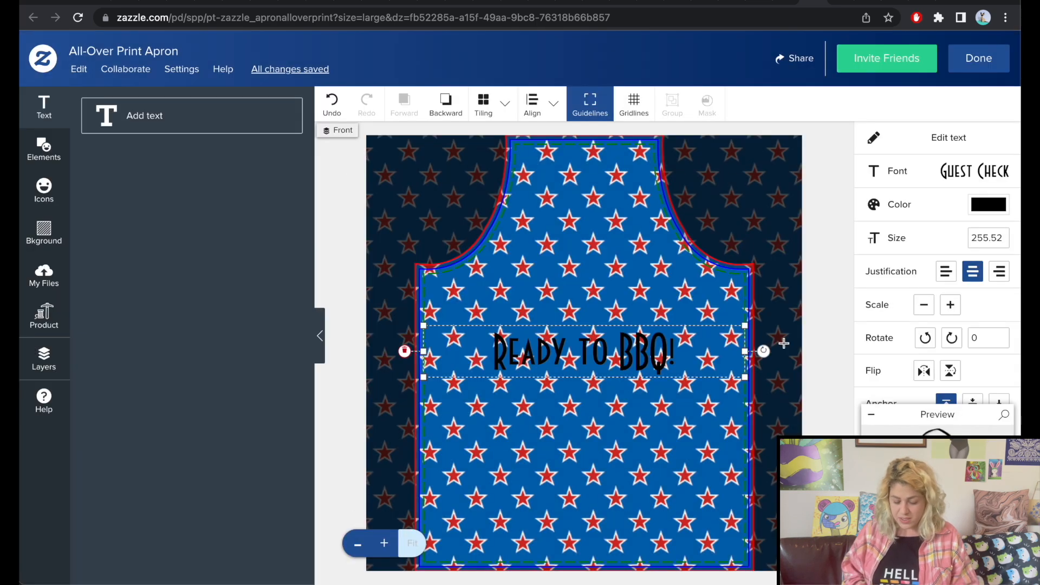
Make the "Ready to BBQ!" text white, try several display fonts on it and settle on Hard Rock
click(988, 205)
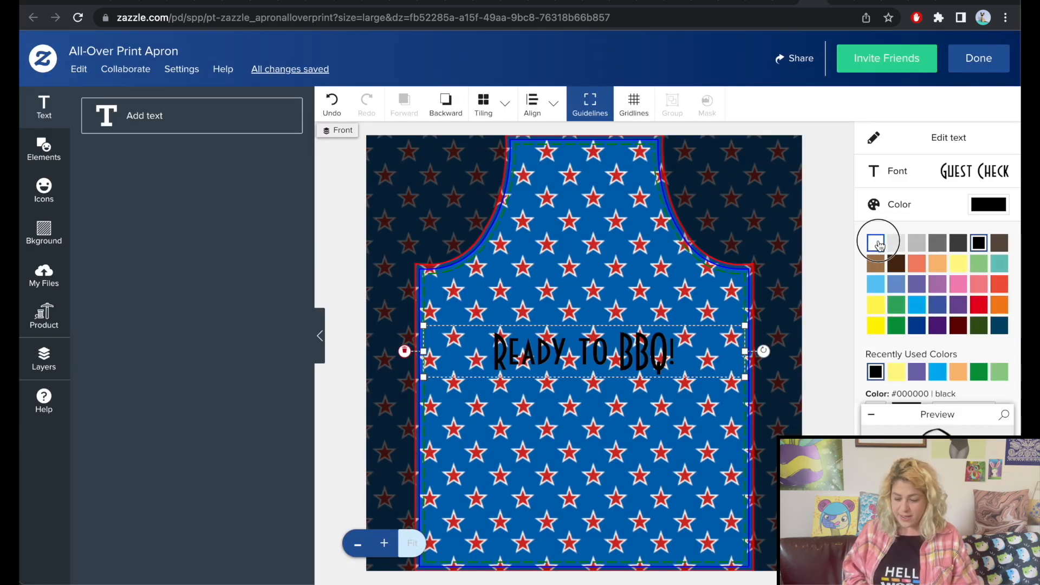
click(875, 241)
click(987, 172)
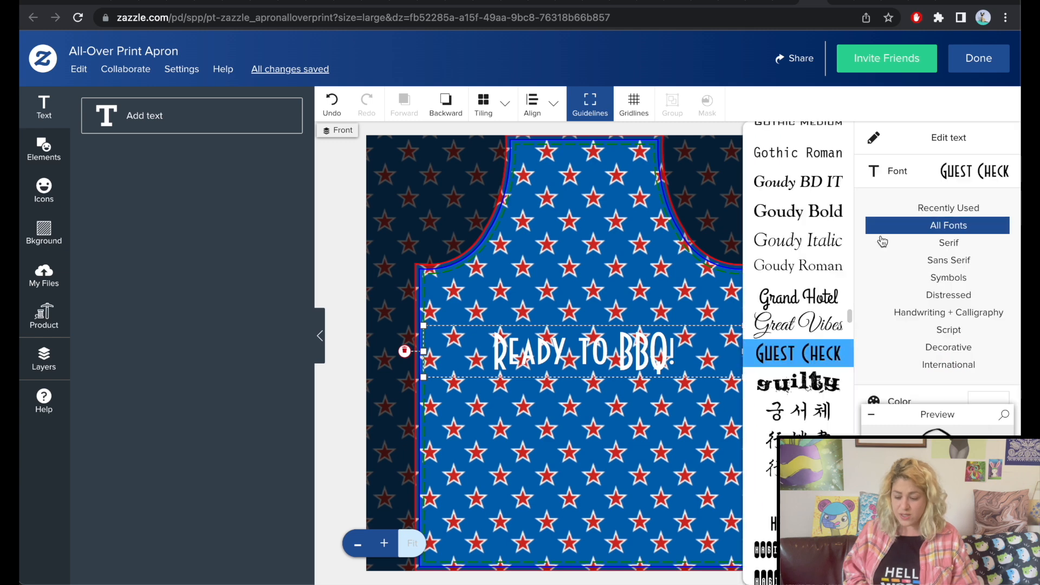
click(823, 382)
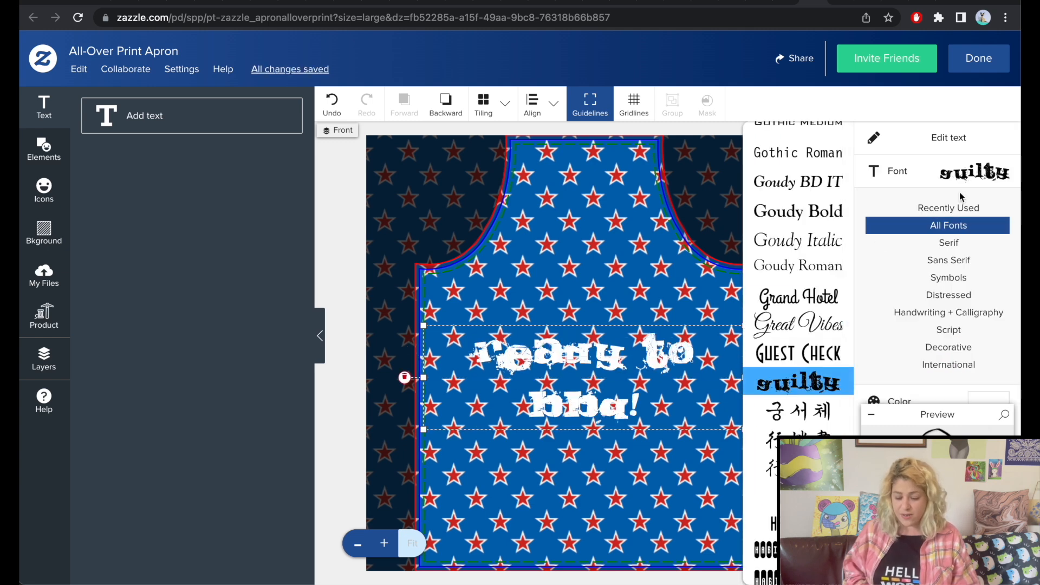
click(810, 208)
scroll(805, 325, down, 5)
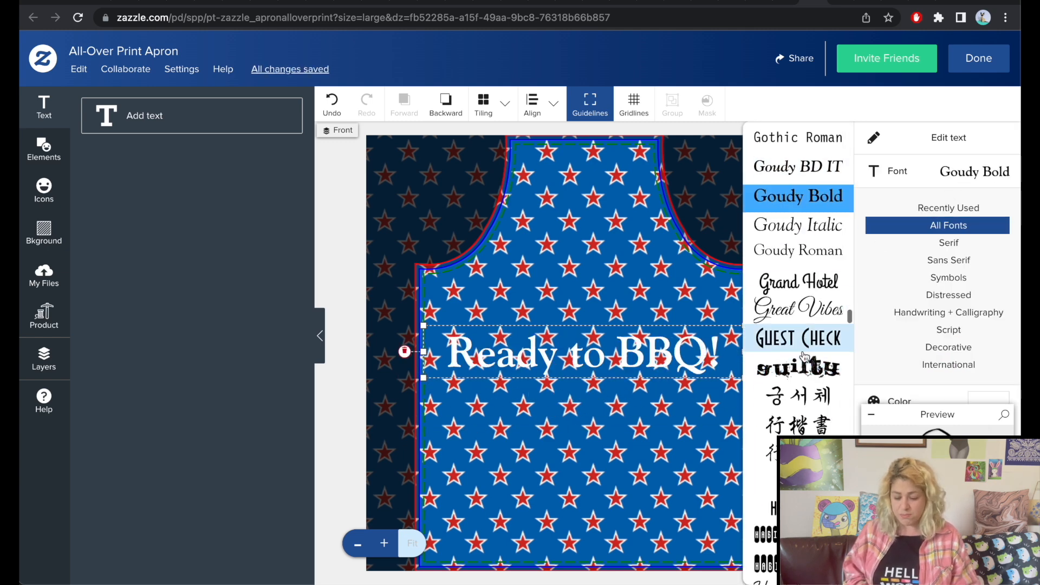
scroll(804, 356, down, 1)
click(806, 193)
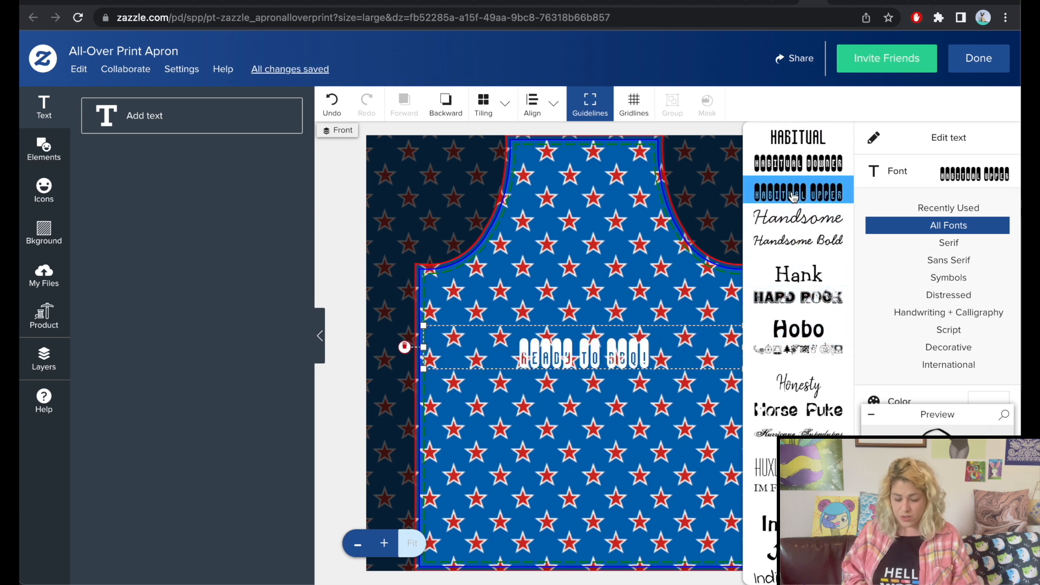
click(802, 165)
scroll(804, 228, down, 3)
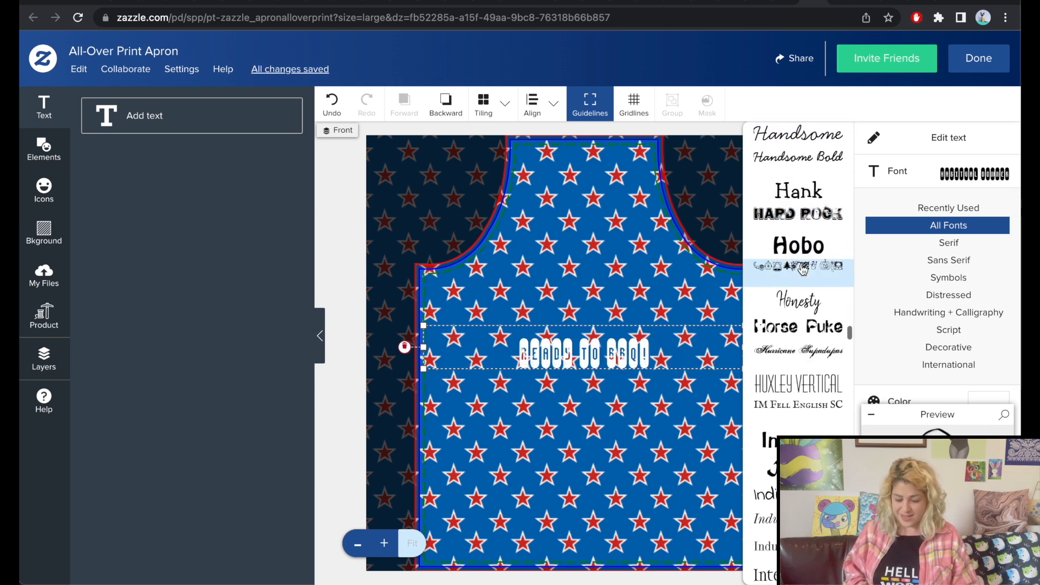
click(804, 214)
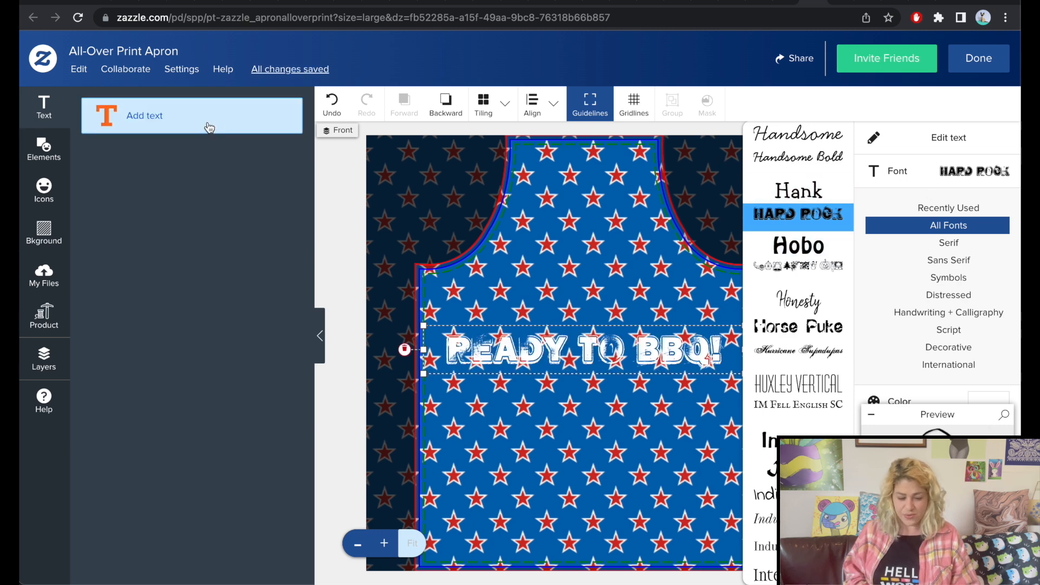
Break the text into two lines with "BBQ!" on the second, and move it up to the top of the apron's wide part
click(330, 227)
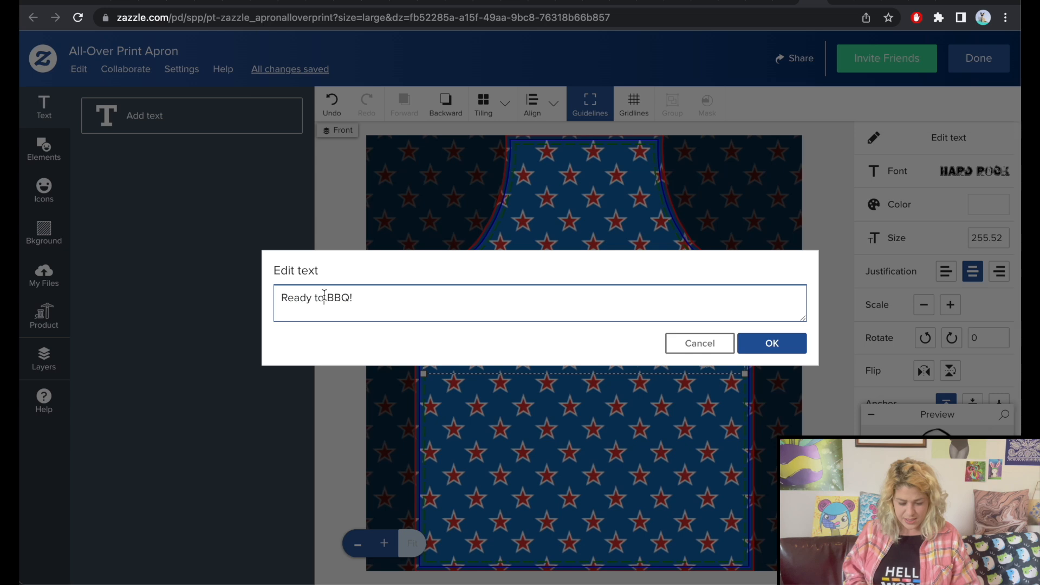
key(Return)
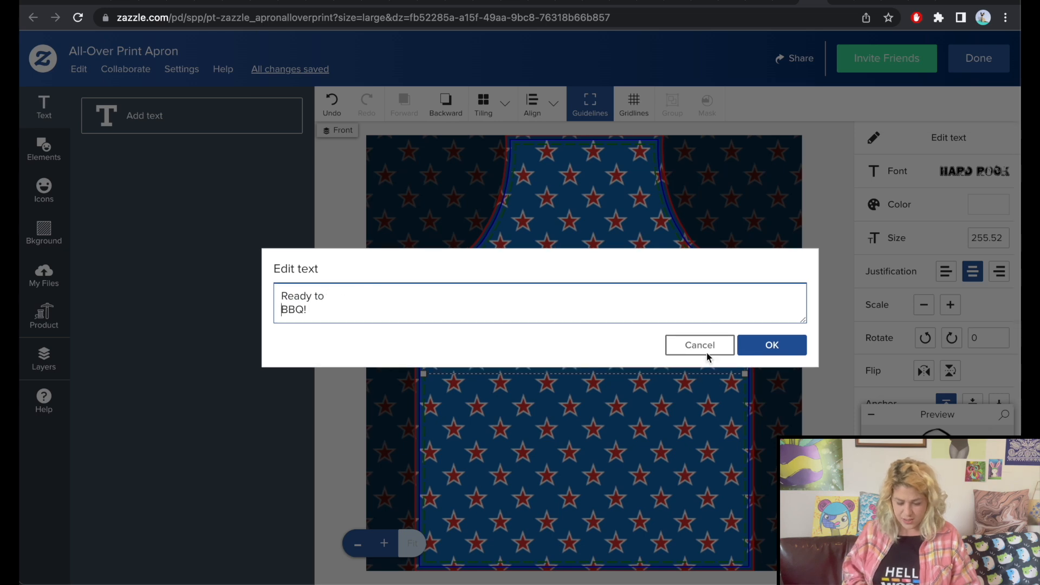
click(757, 345)
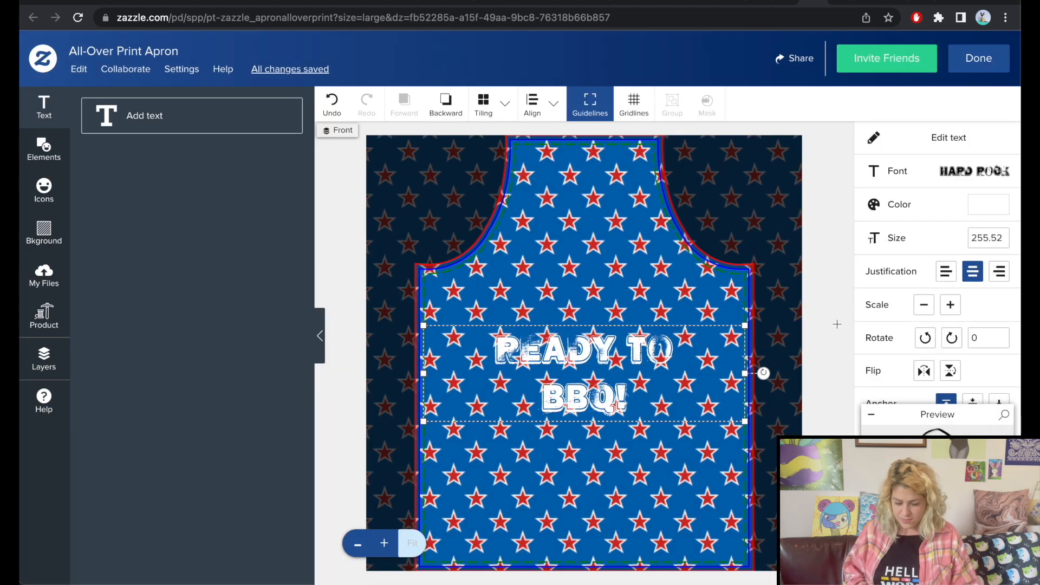
drag(600, 388, 598, 334)
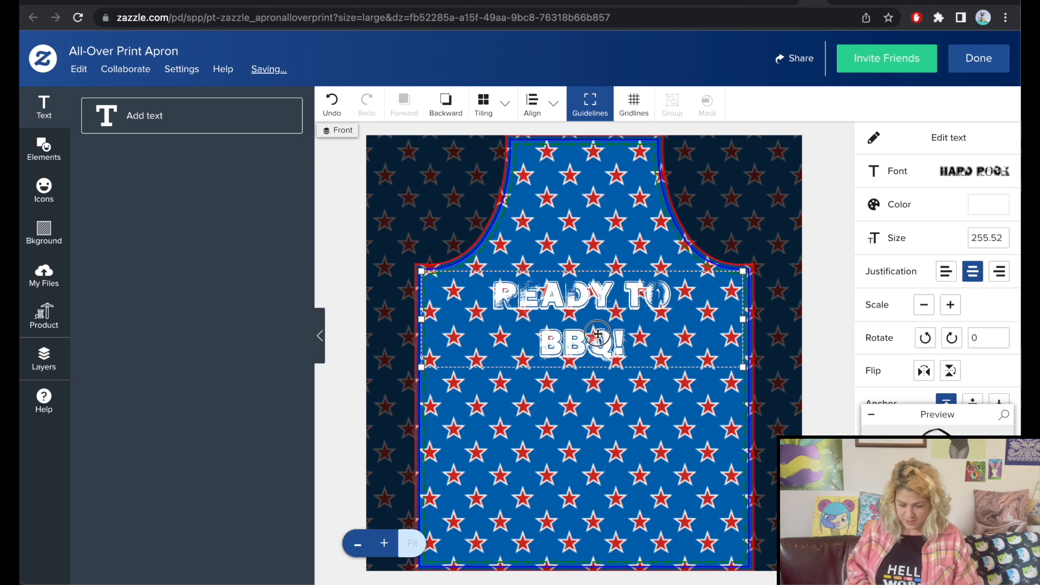
click(832, 270)
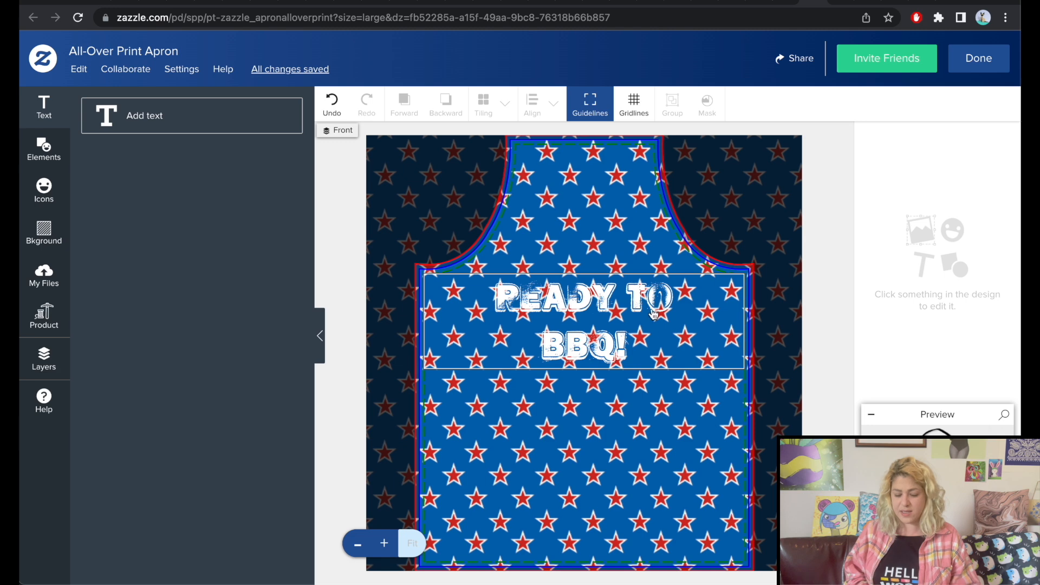
click(607, 302)
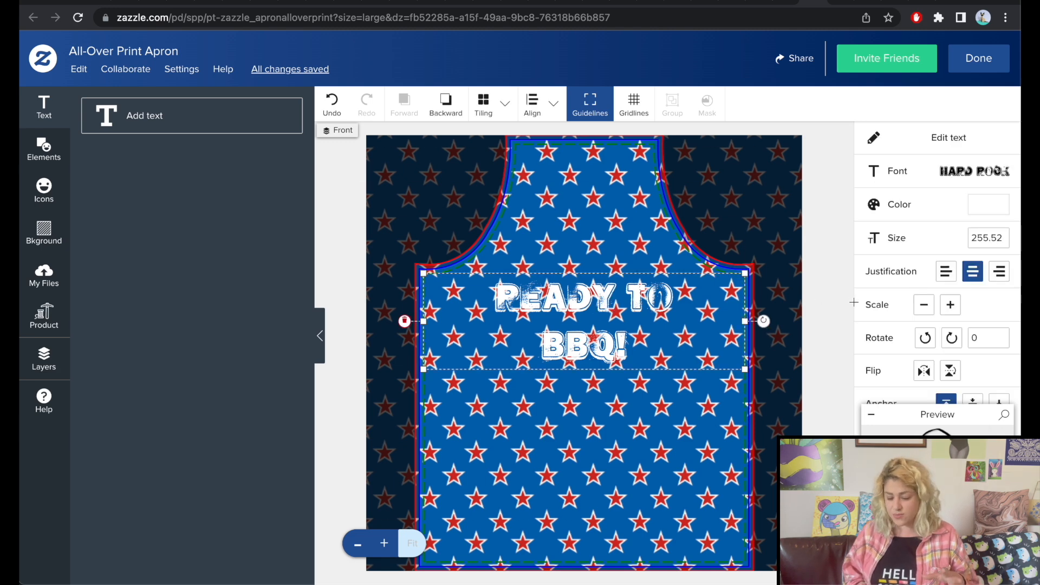
scroll(932, 307, down, 5)
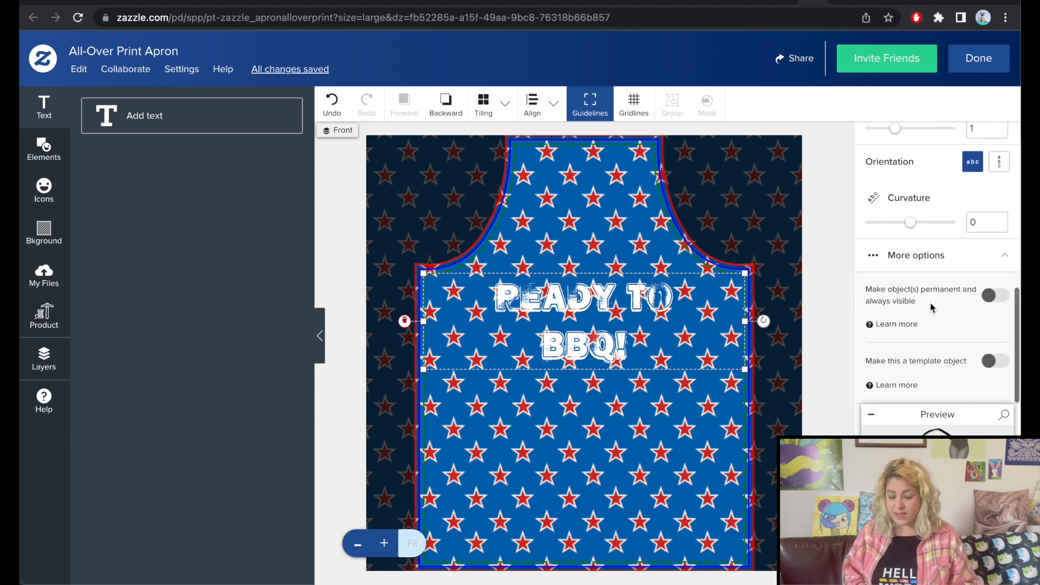
scroll(931, 308, up, 7)
scroll(944, 372, down, 2)
scroll(944, 372, down, 1)
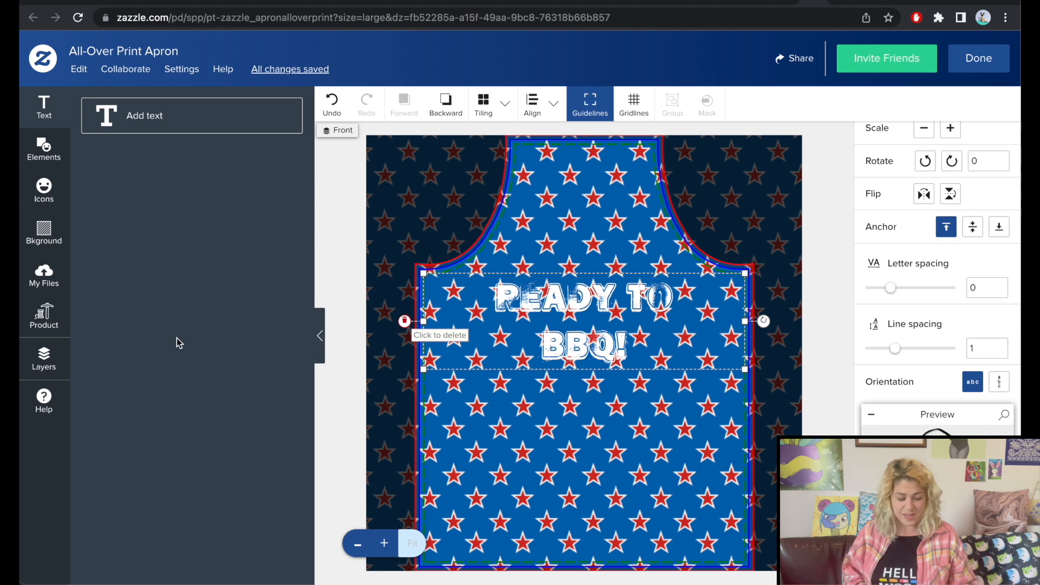
Add a square shape, flatten it to a wide rectangle about half as tall and place it over the "Ready to BBQ!" text
click(36, 156)
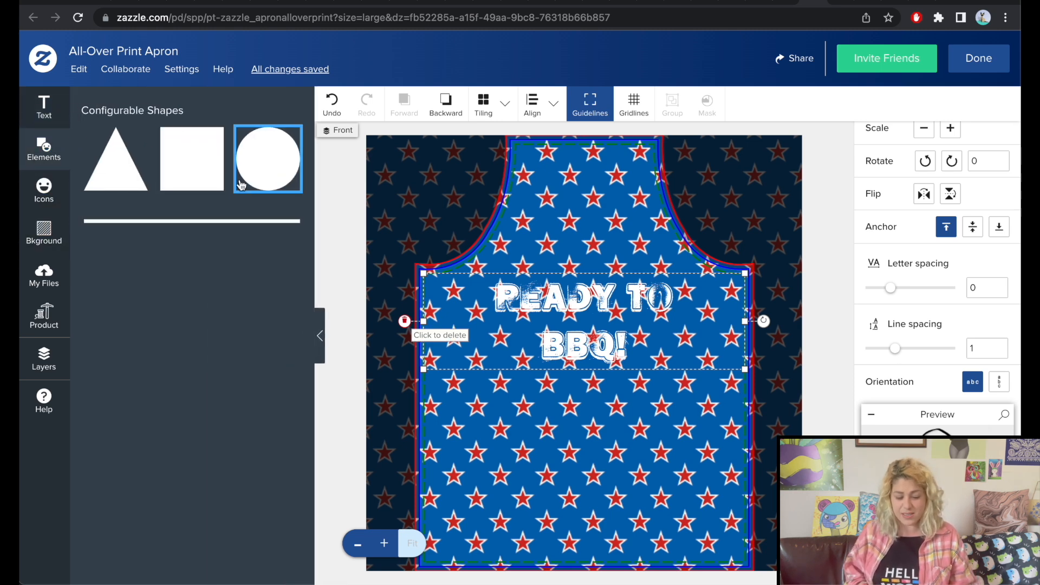
click(200, 174)
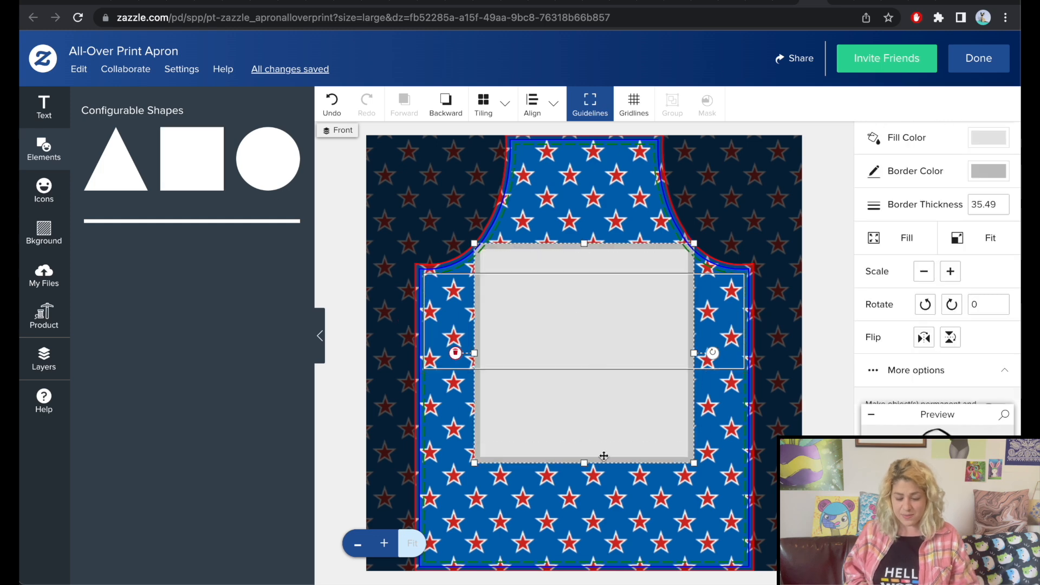
drag(584, 465, 587, 357)
drag(606, 299, 607, 275)
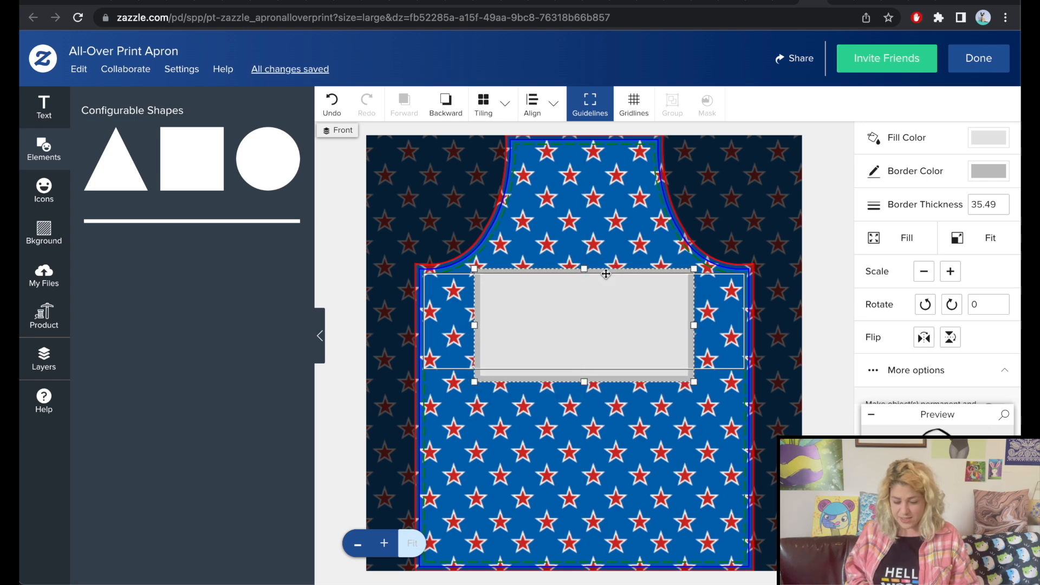
Give the rectangle a black (#000000) border and a white (#FFFFFF) fill
click(988, 171)
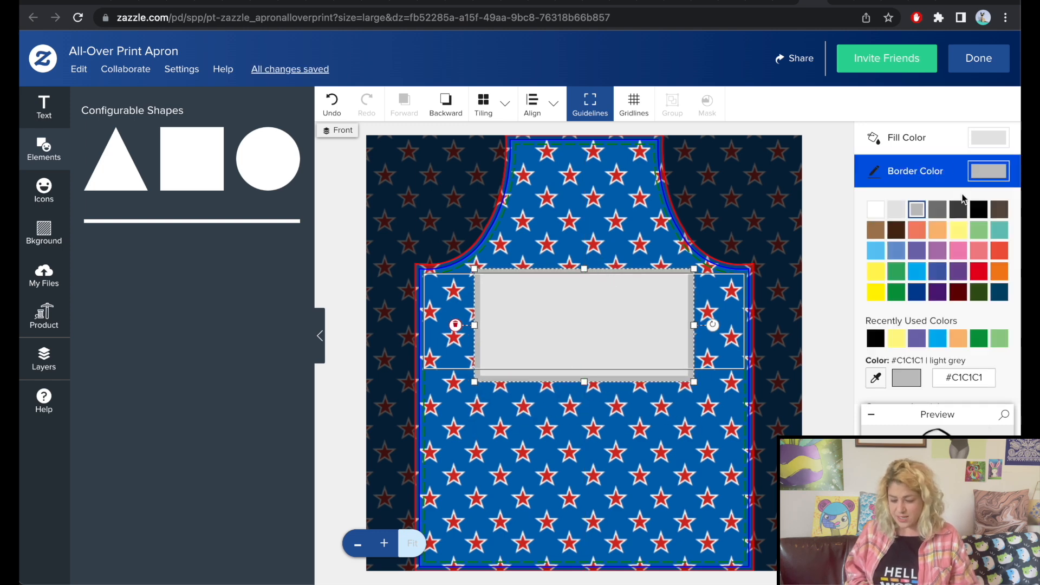
click(959, 214)
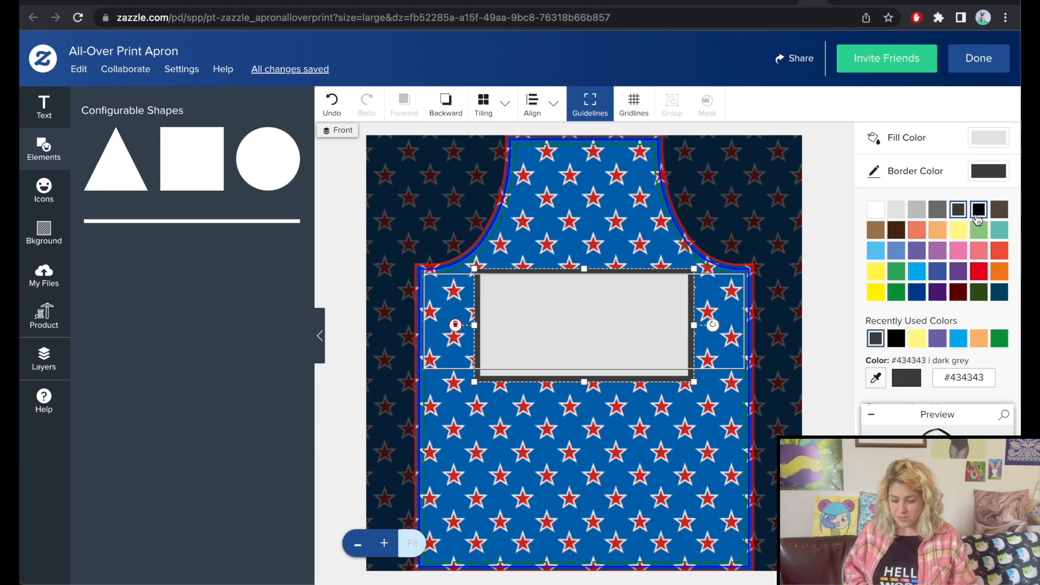
click(980, 215)
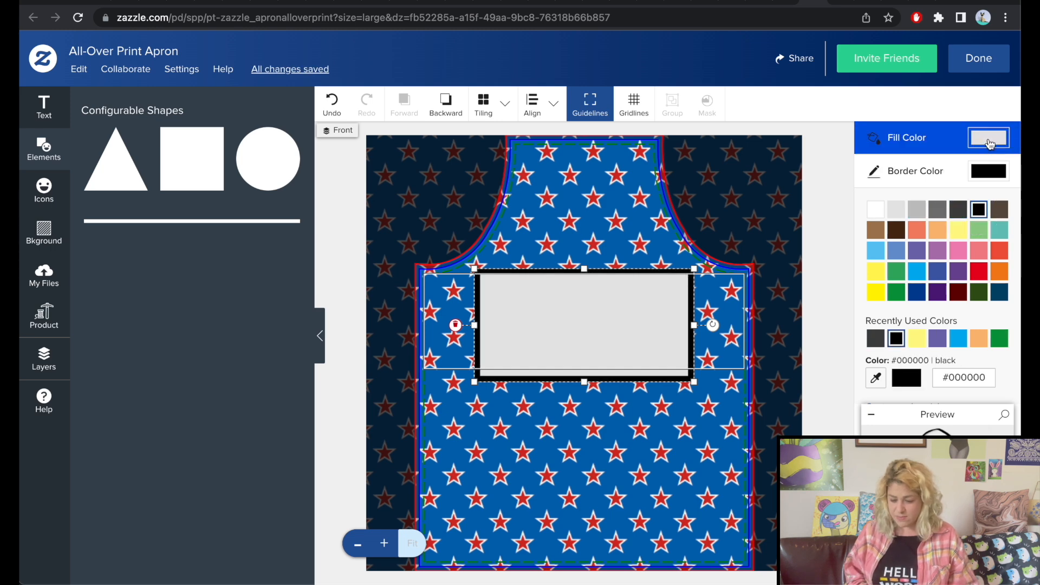
click(907, 138)
click(897, 177)
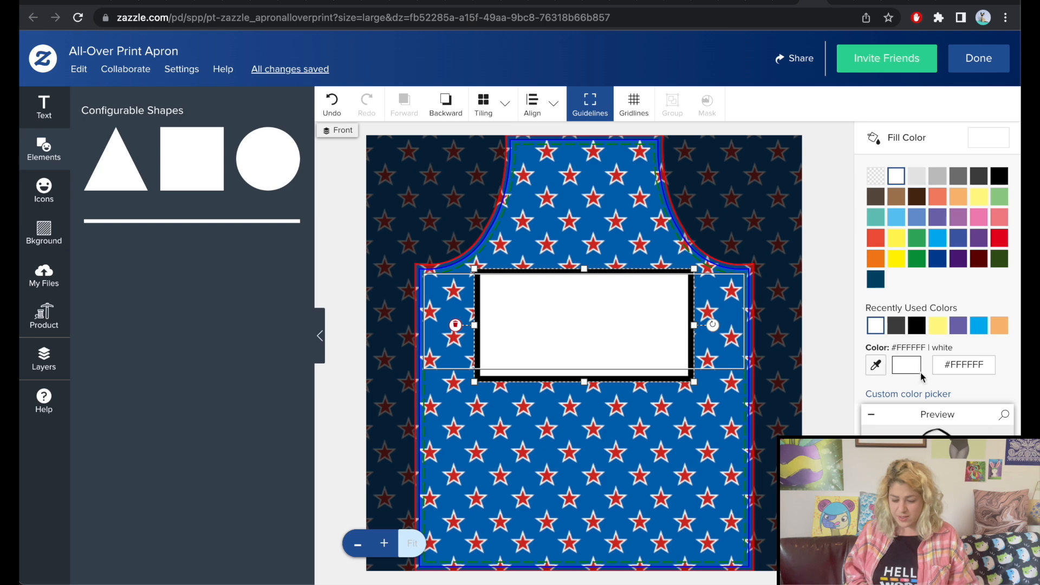
scroll(966, 270, down, 5)
click(969, 319)
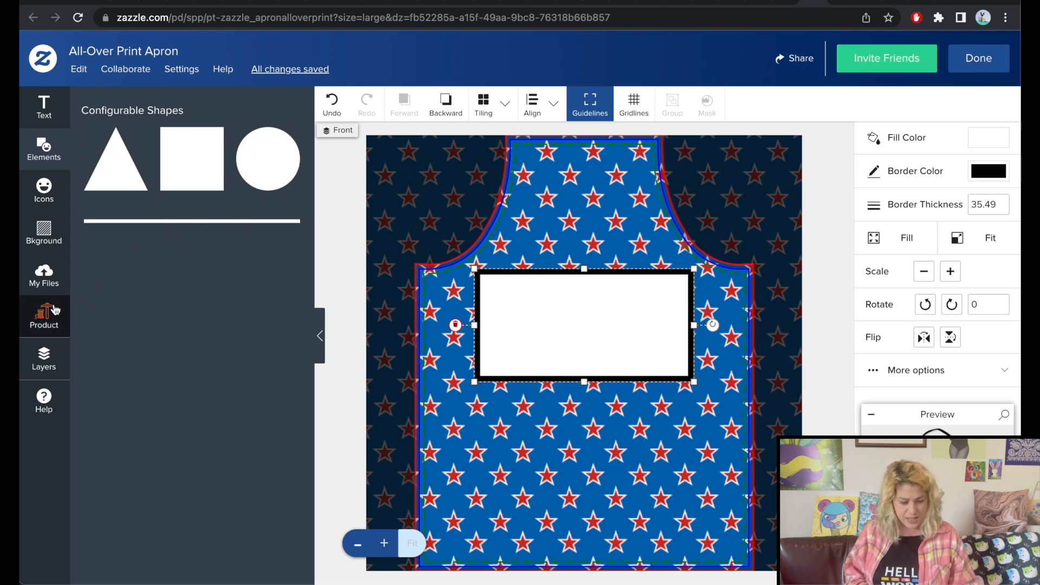
Open the layer list for the apron's front
click(42, 361)
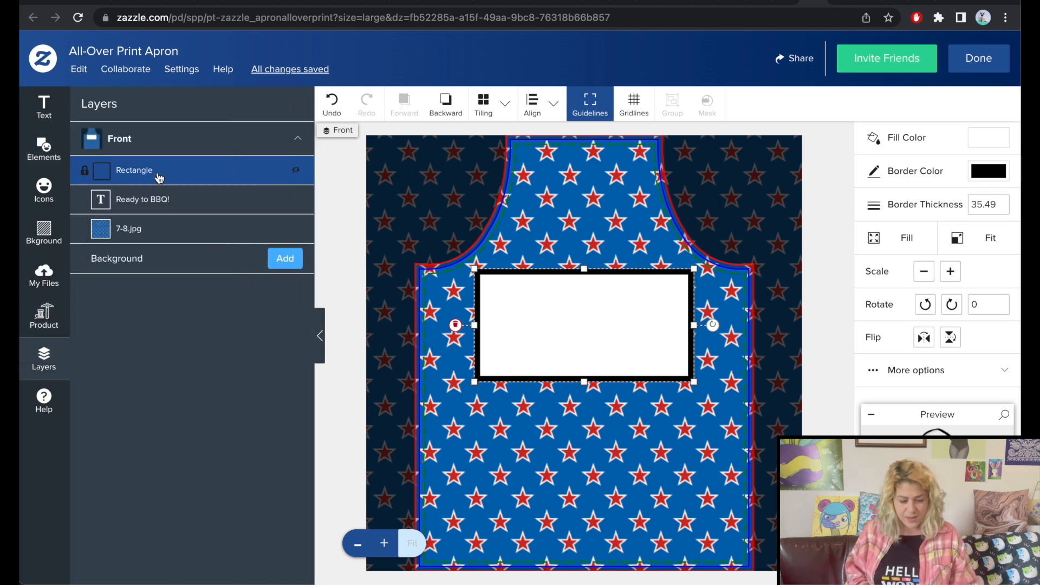
Move the Rectangle layer below the "Ready to BBQ!" text layer
click(134, 173)
drag(134, 174, 132, 201)
click(633, 332)
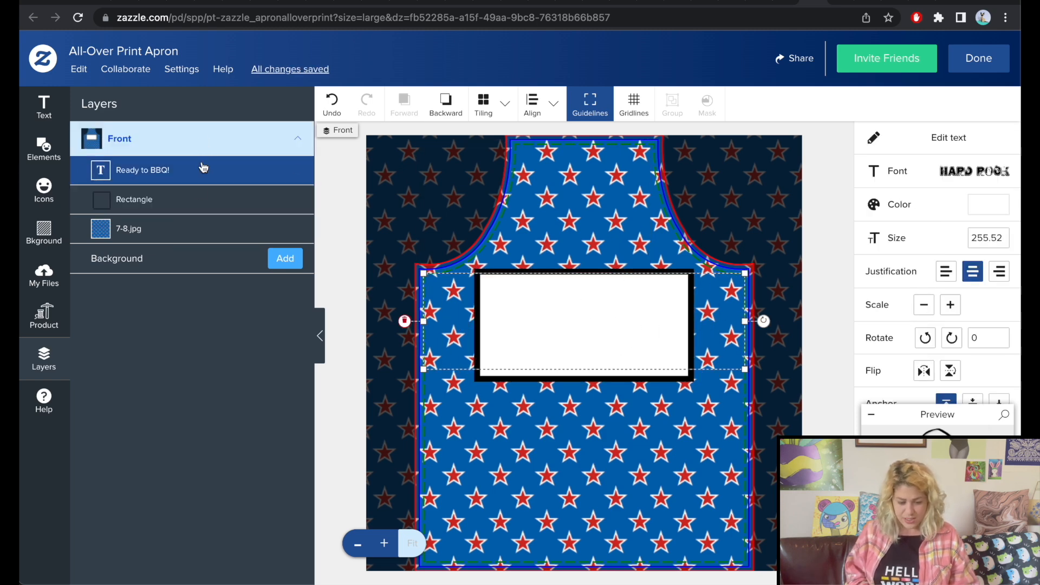
Fill the rectangle with black and shorten it slightly from its lower edge
click(171, 207)
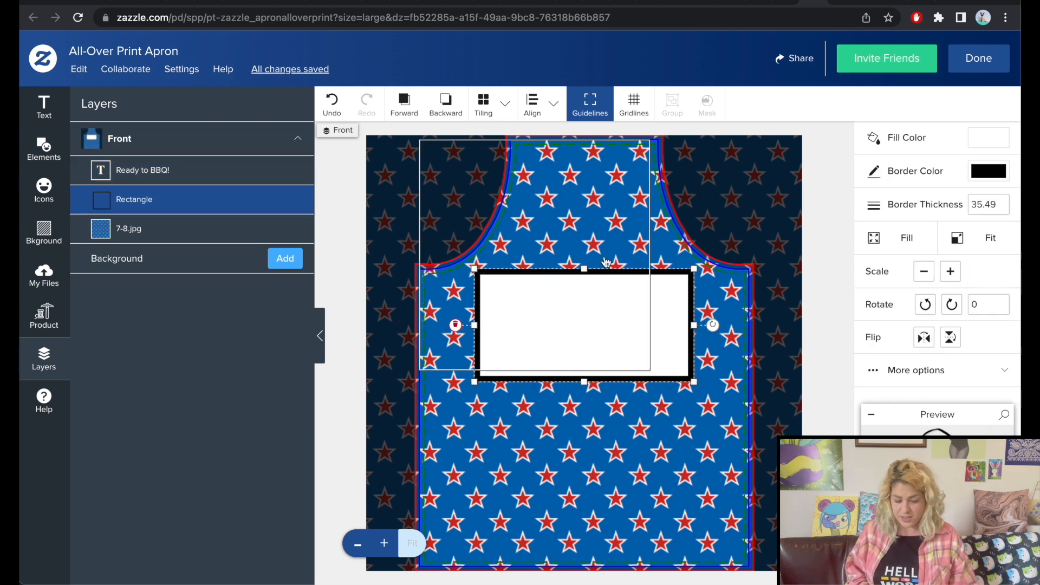
click(983, 142)
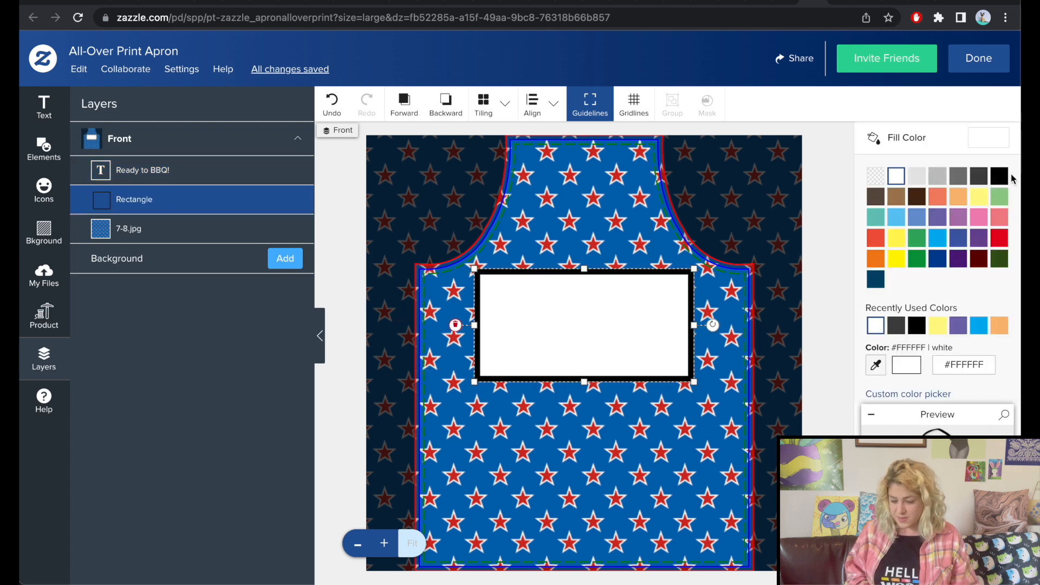
click(1000, 176)
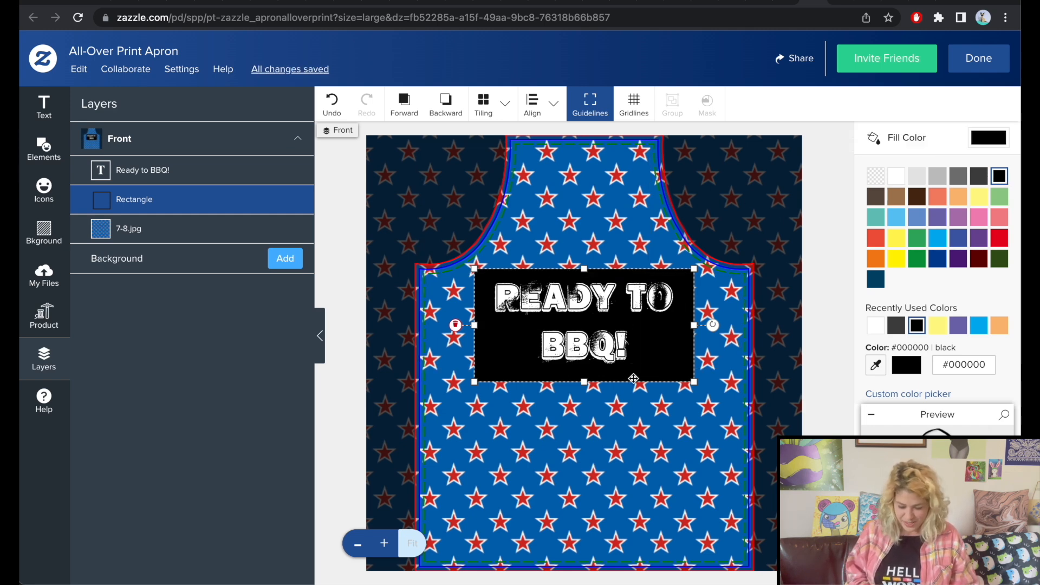
drag(584, 383, 584, 368)
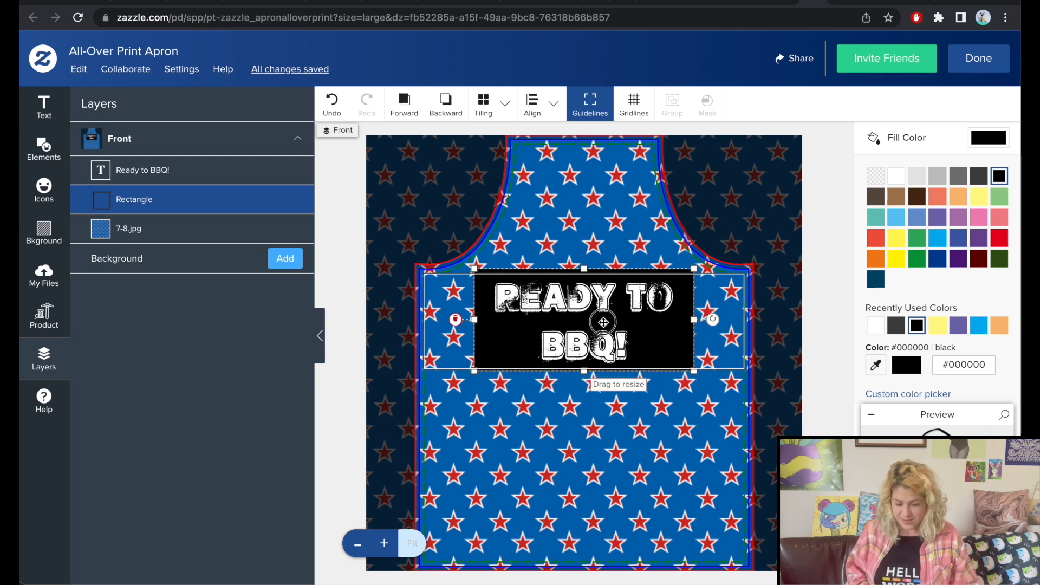
Set the line spacing of the "Ready to BBQ!" text to 0.7
click(600, 323)
scroll(942, 304, down, 2)
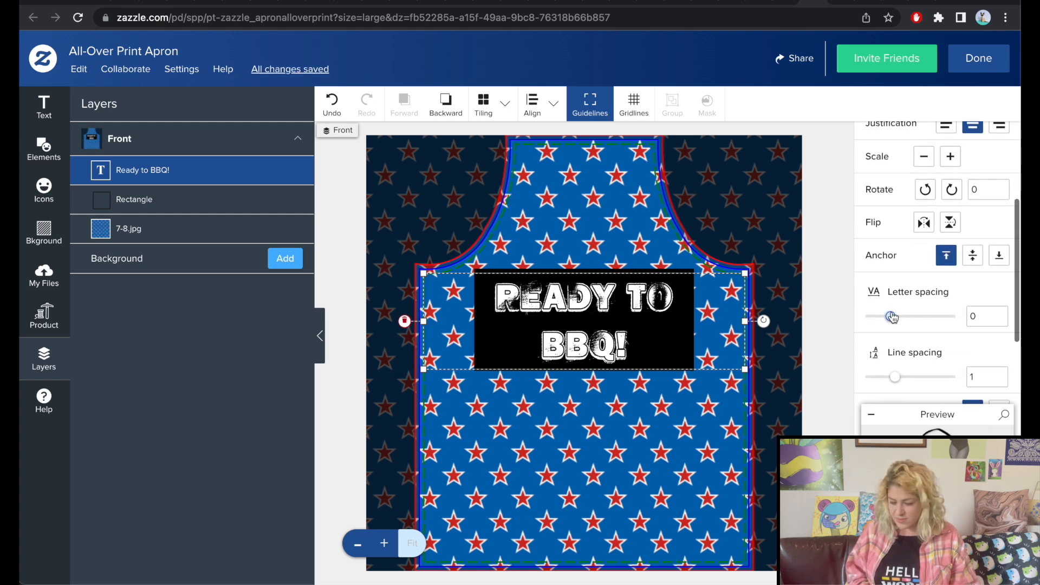
drag(896, 377, 889, 380)
click(888, 381)
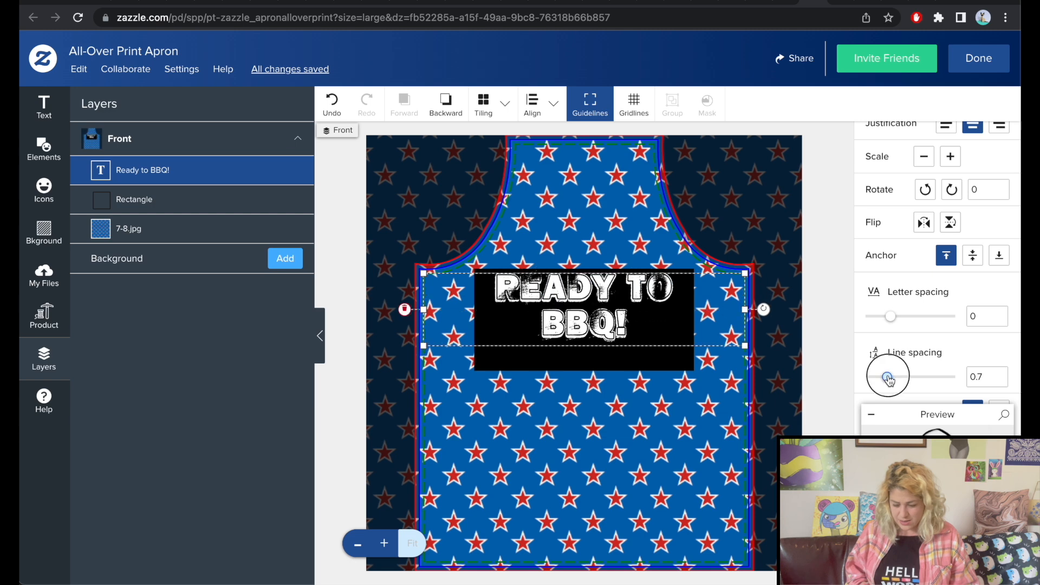
Lower the text slightly within the black rectangle and shorten the rectangle from below to fit closely around it
drag(584, 309, 584, 317)
click(584, 362)
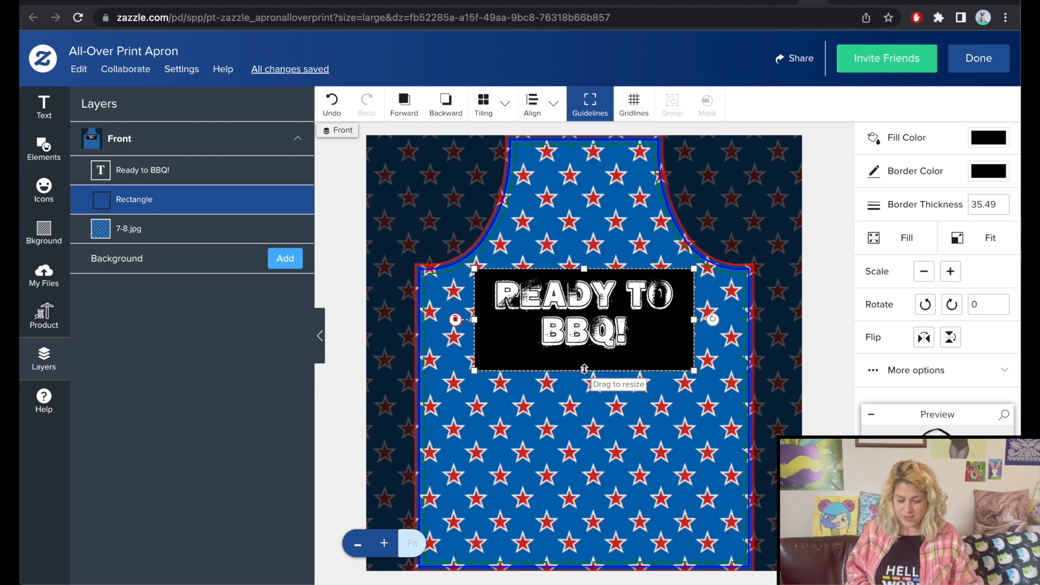
drag(582, 368, 582, 355)
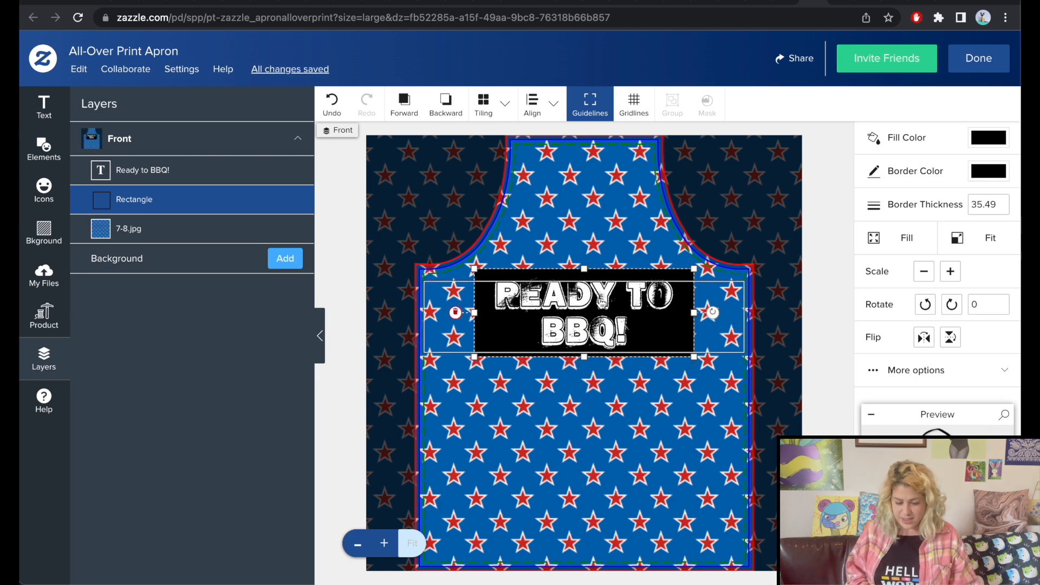
Preview the apron design enlarged, both flat from the front and worn by the man, and return to the editor
click(579, 406)
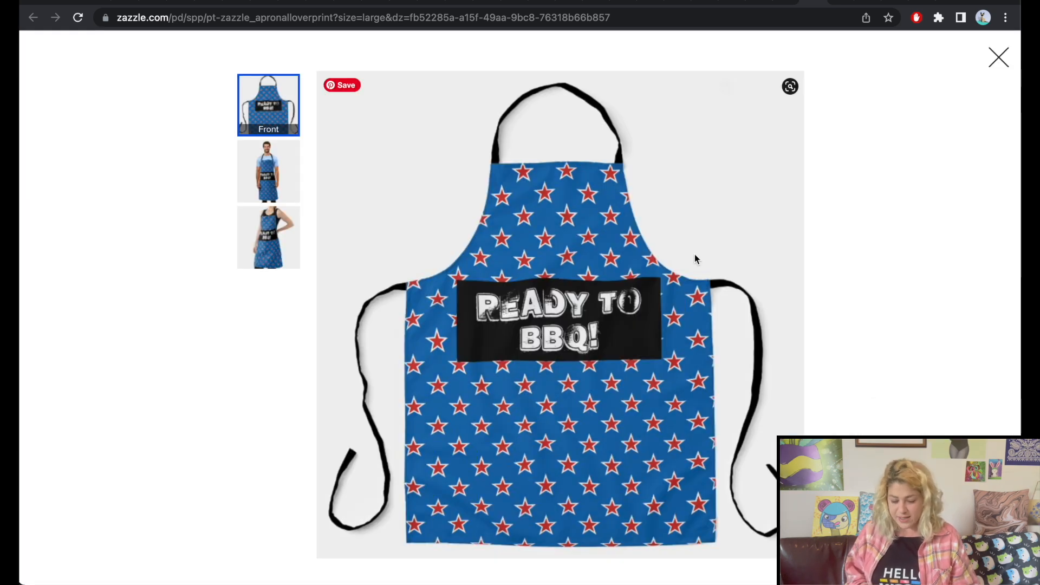
click(268, 171)
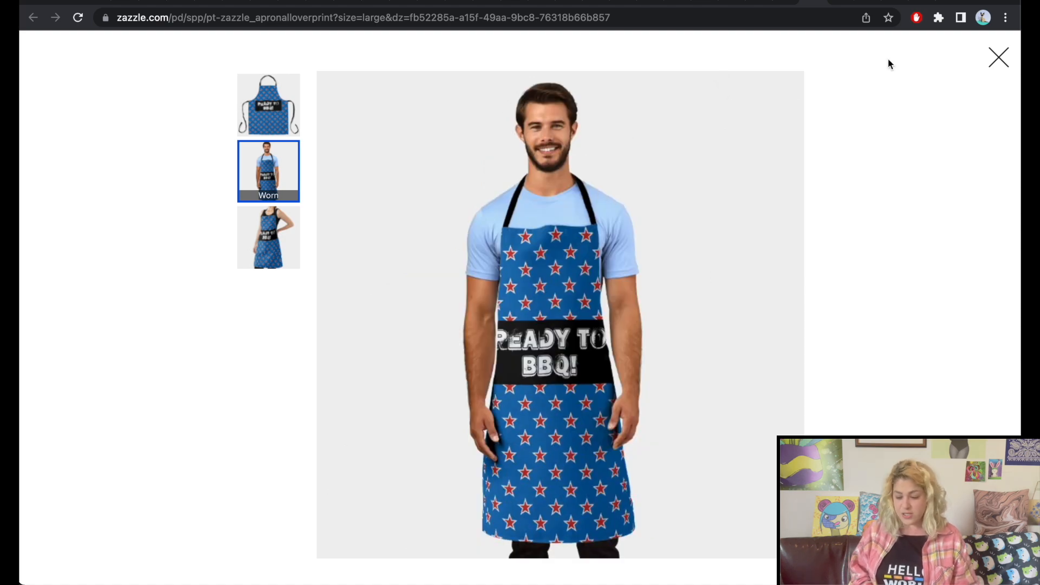
click(991, 58)
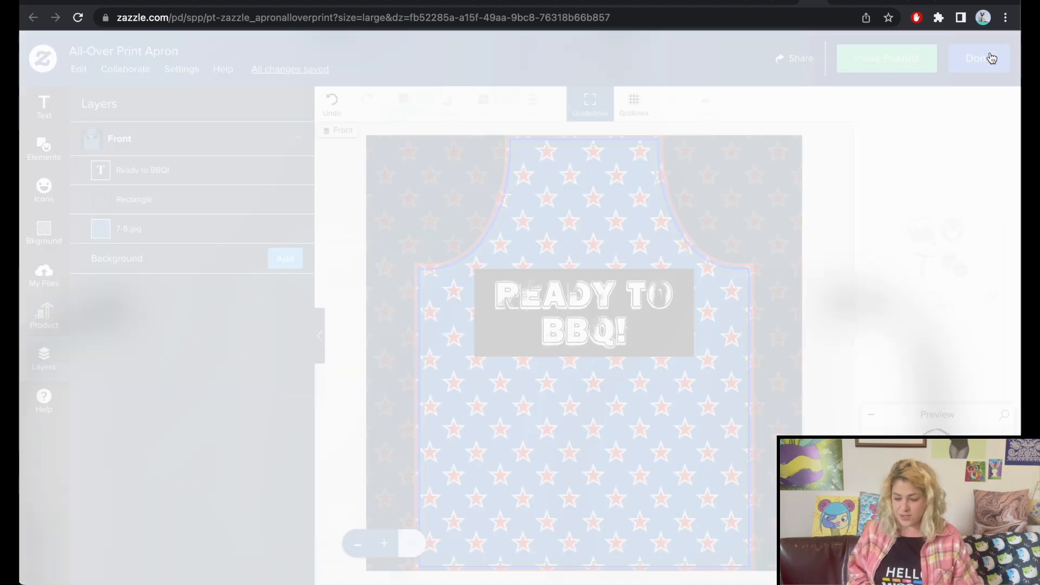
Scale the text and black rectangle down together and move them up, centred on the apron's bib
click(574, 287)
shift+click(579, 276)
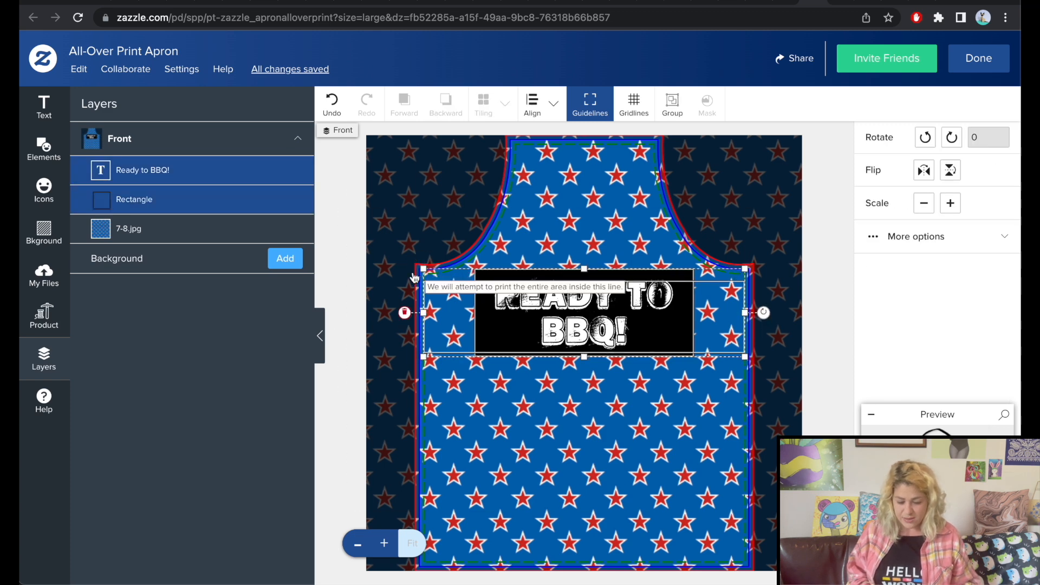
drag(424, 269, 524, 317)
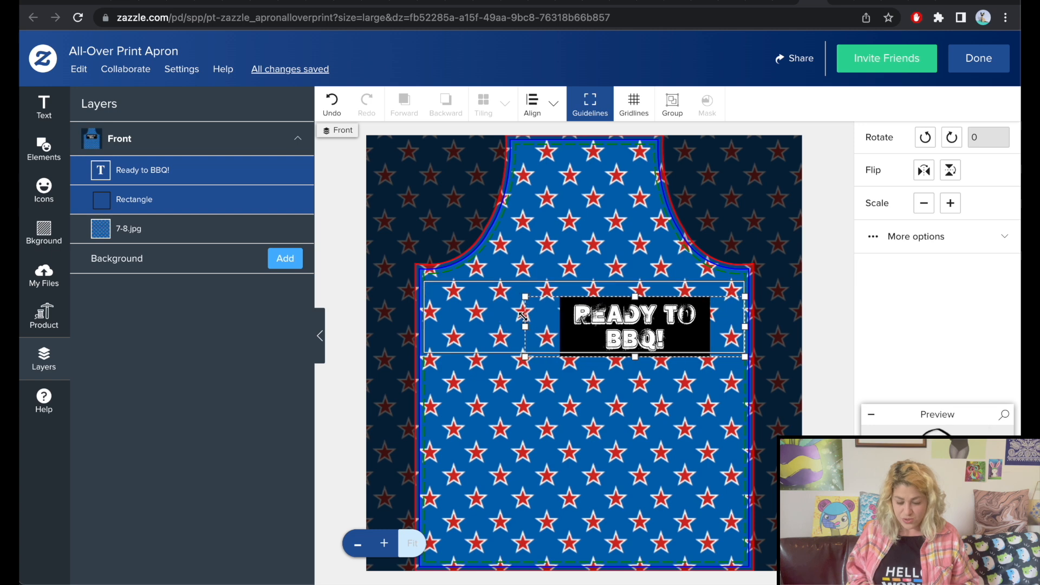
drag(671, 341, 621, 224)
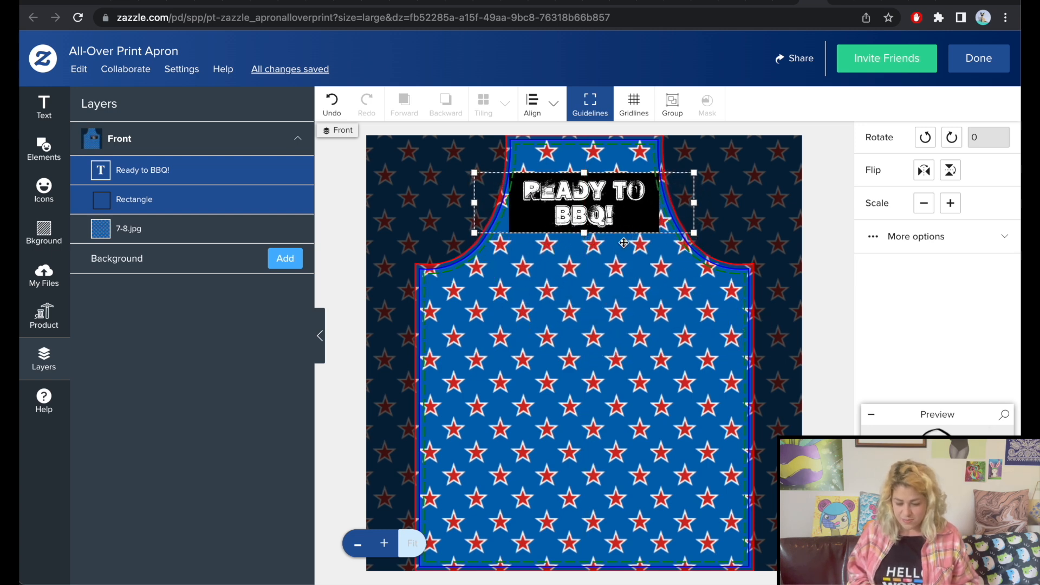
click(901, 267)
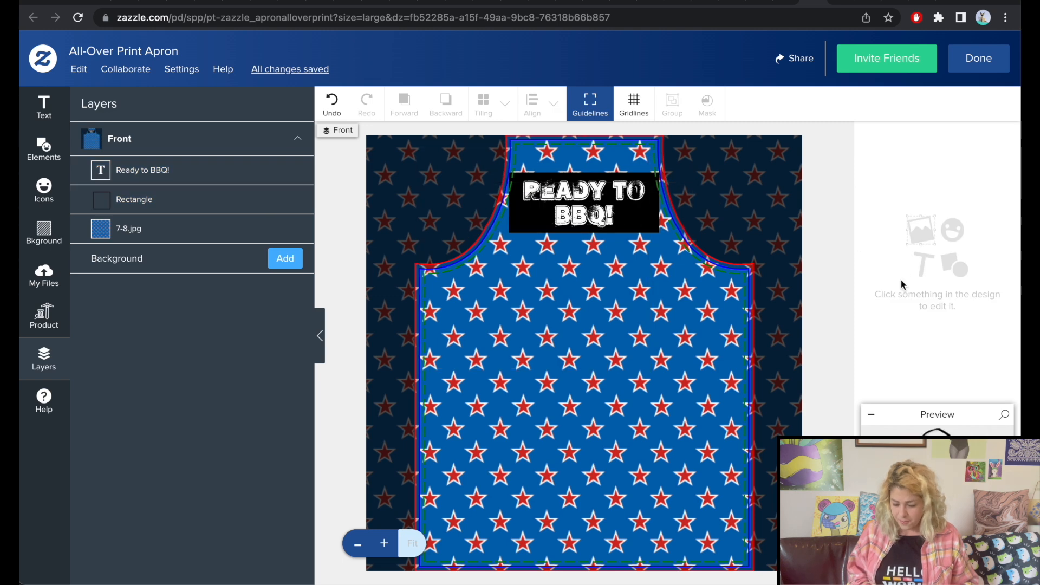
Check the smaller bib design in the enlarged Front and Worn previews
click(1000, 432)
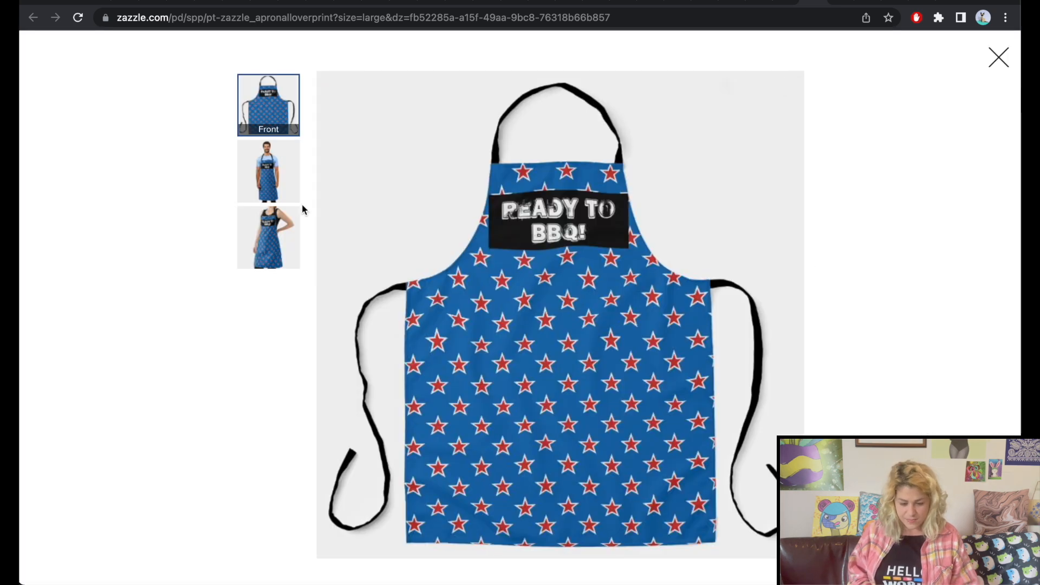
click(268, 171)
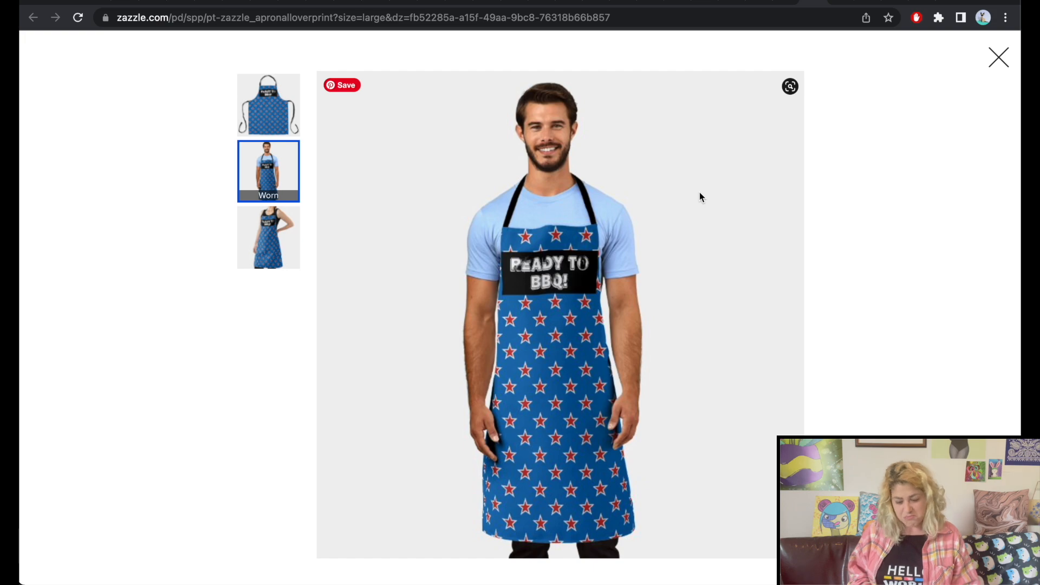
click(998, 57)
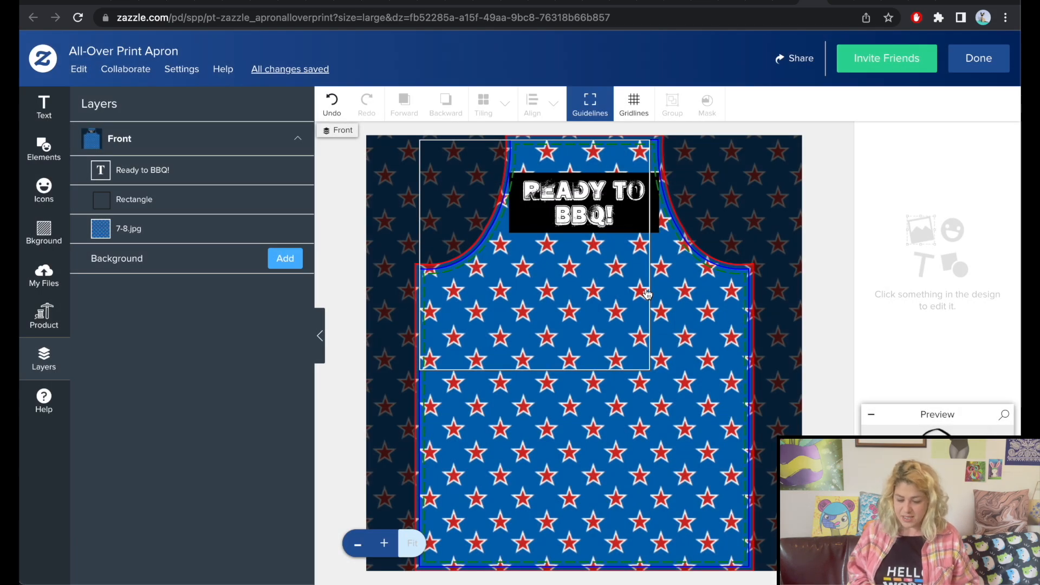
Enlarge and reposition the black rectangle to cover the whole bib, and move the text slightly up within it
click(659, 223)
click(647, 237)
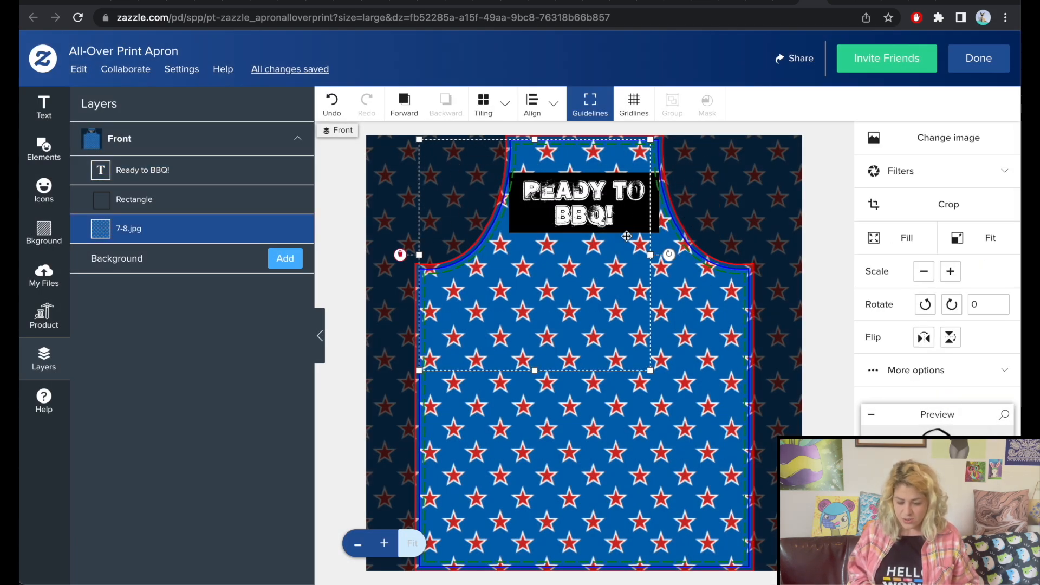
click(146, 170)
click(174, 219)
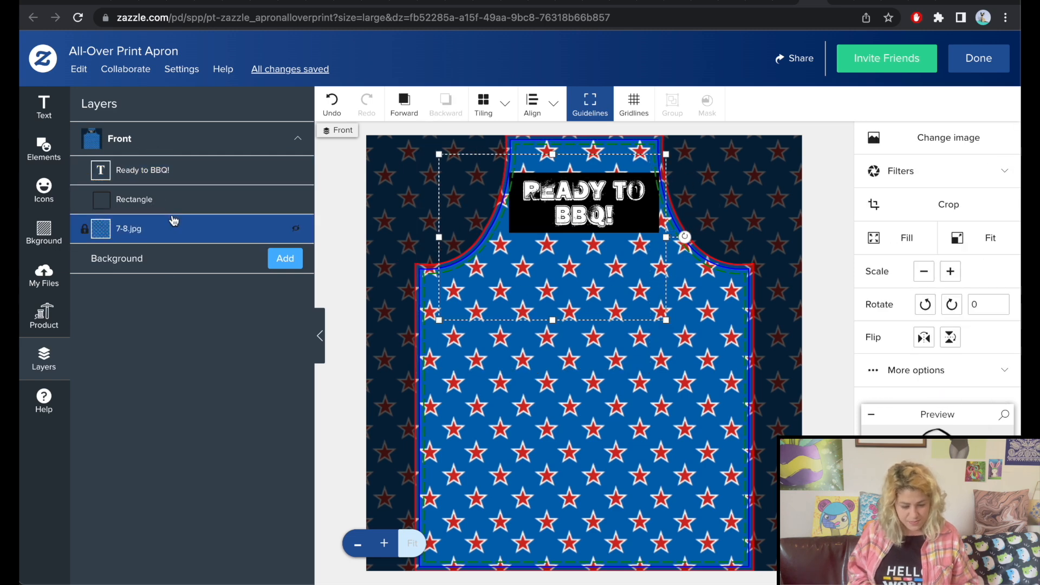
click(170, 200)
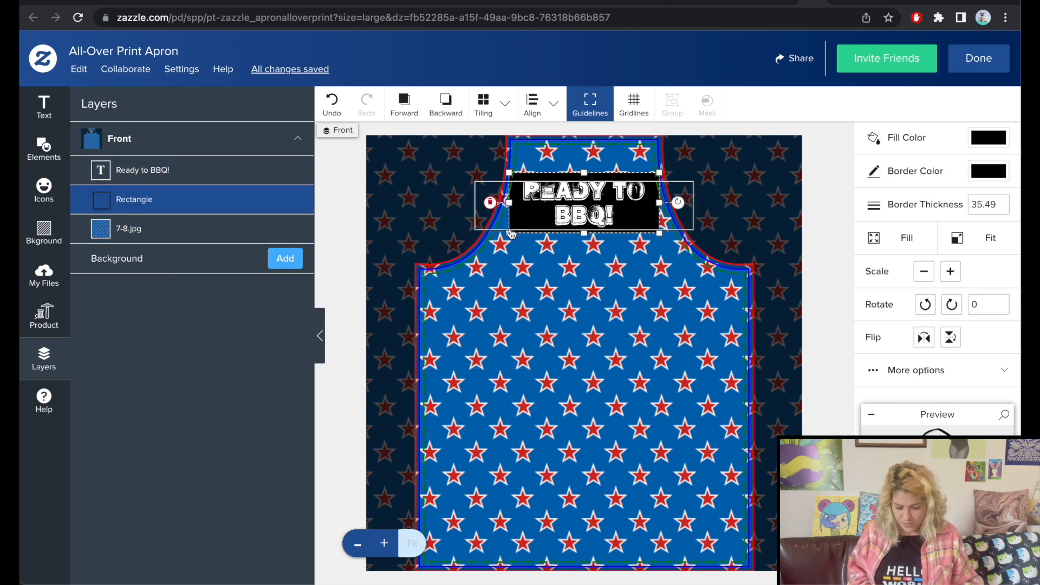
drag(509, 233, 414, 266)
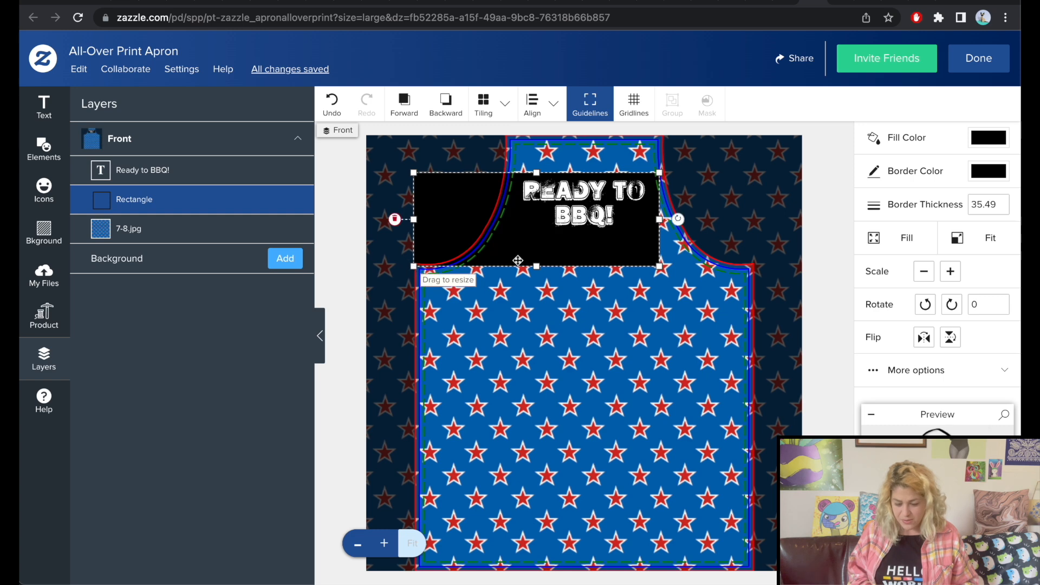
drag(517, 258, 569, 222)
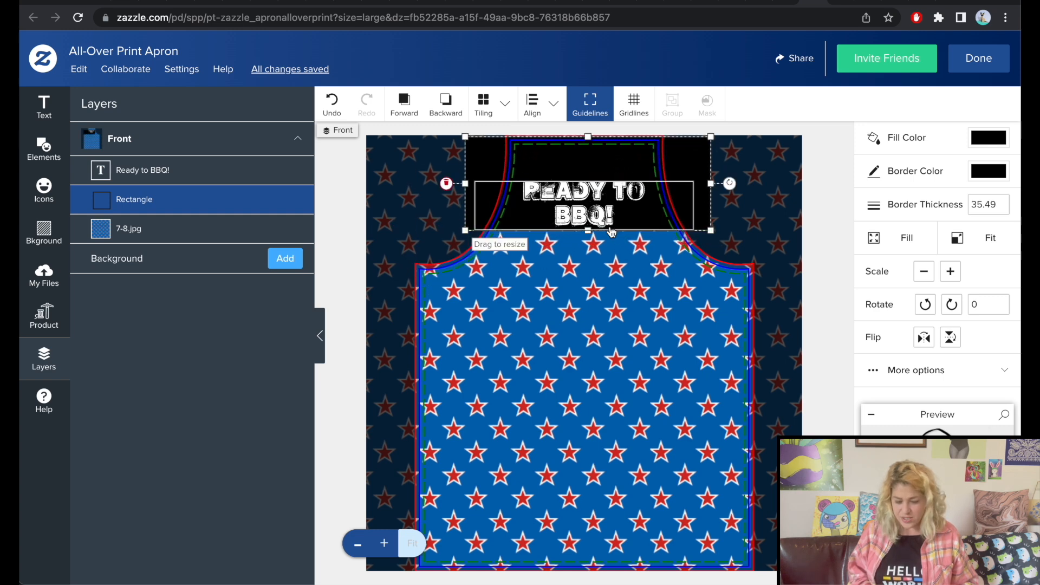
drag(589, 232, 588, 248)
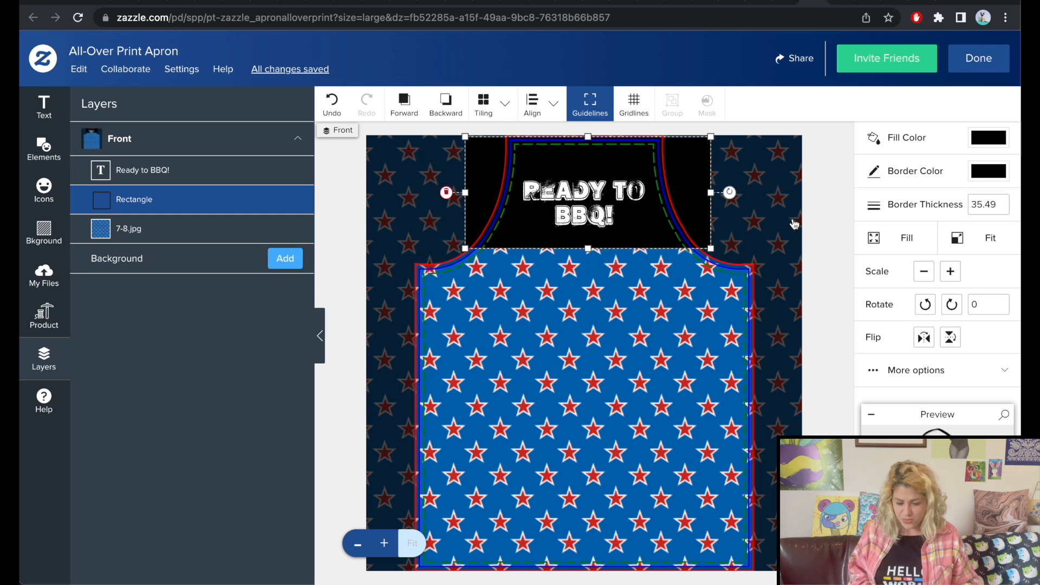
drag(576, 198, 577, 183)
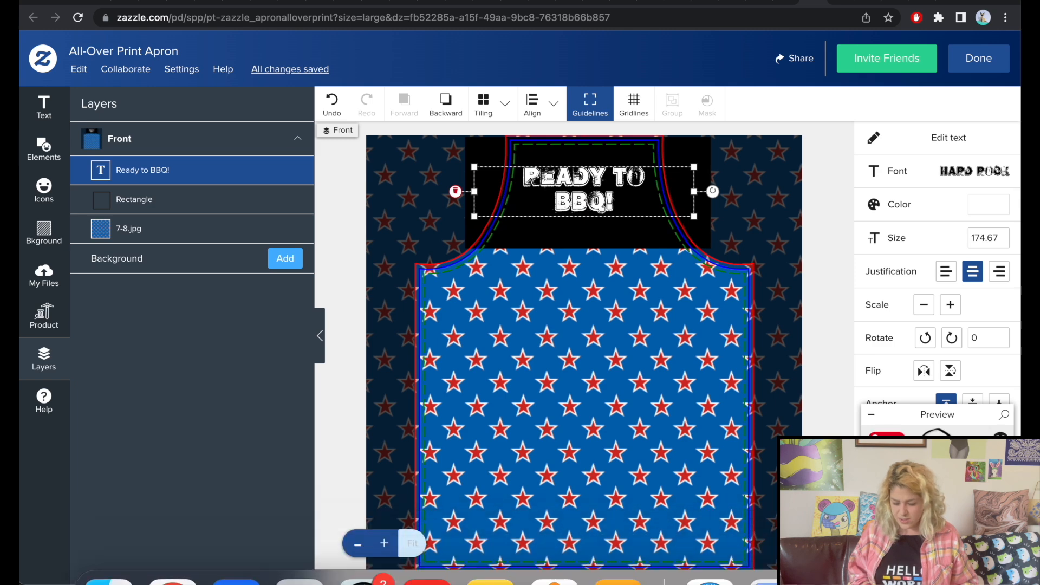
Check the black-bib apron in the Front, Worn and Insitu previews
click(1004, 414)
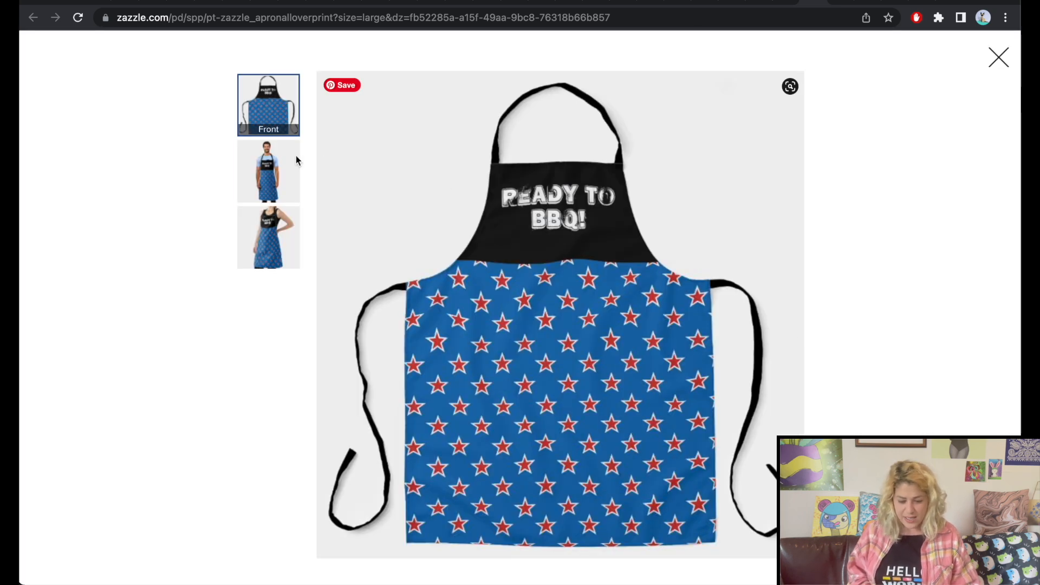
click(296, 160)
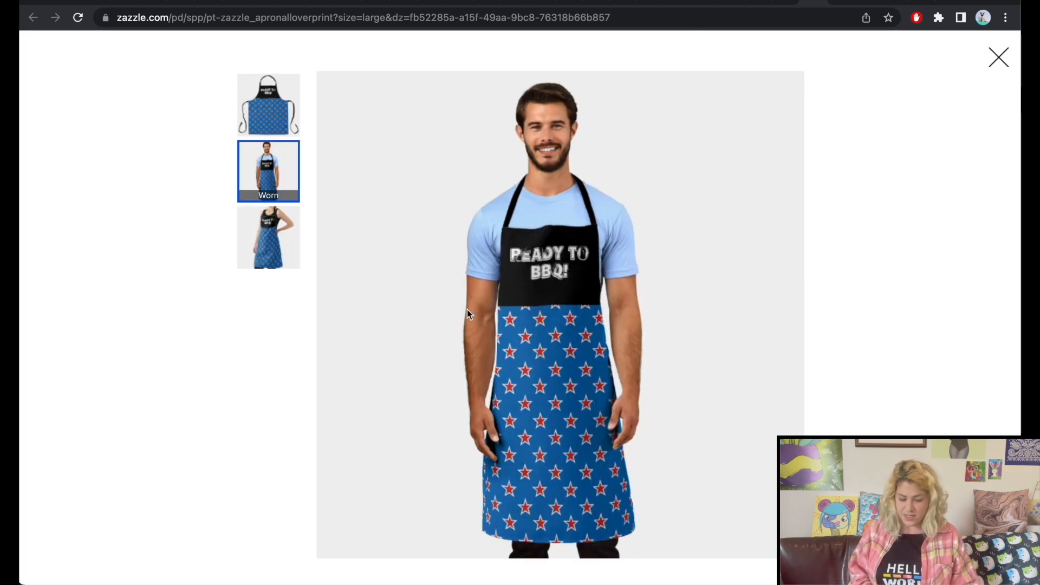
click(293, 241)
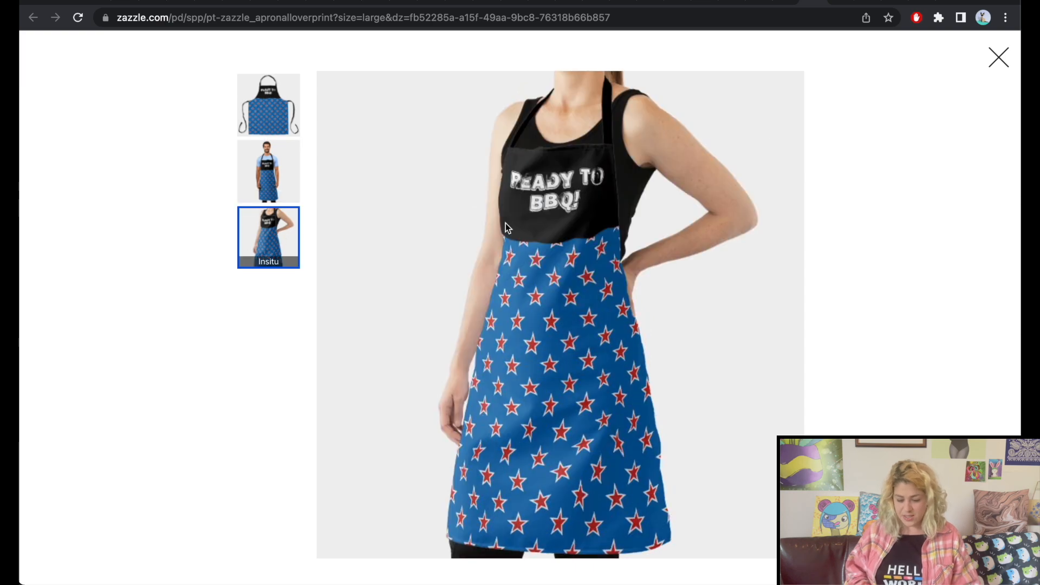
click(1001, 57)
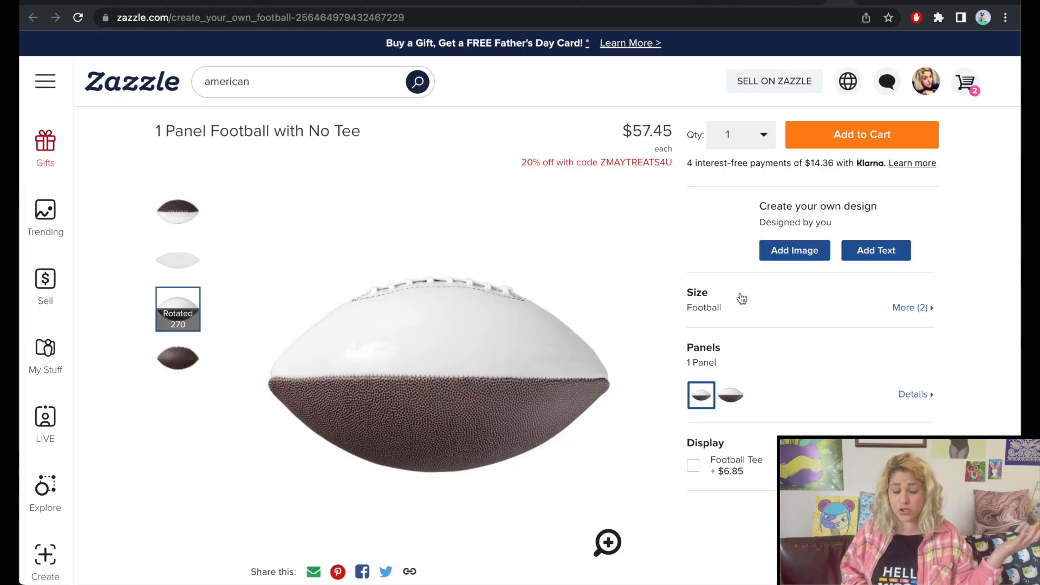
Choose the 1 Panel football and upload 7-6.jpg from the usa folder into its design
click(729, 394)
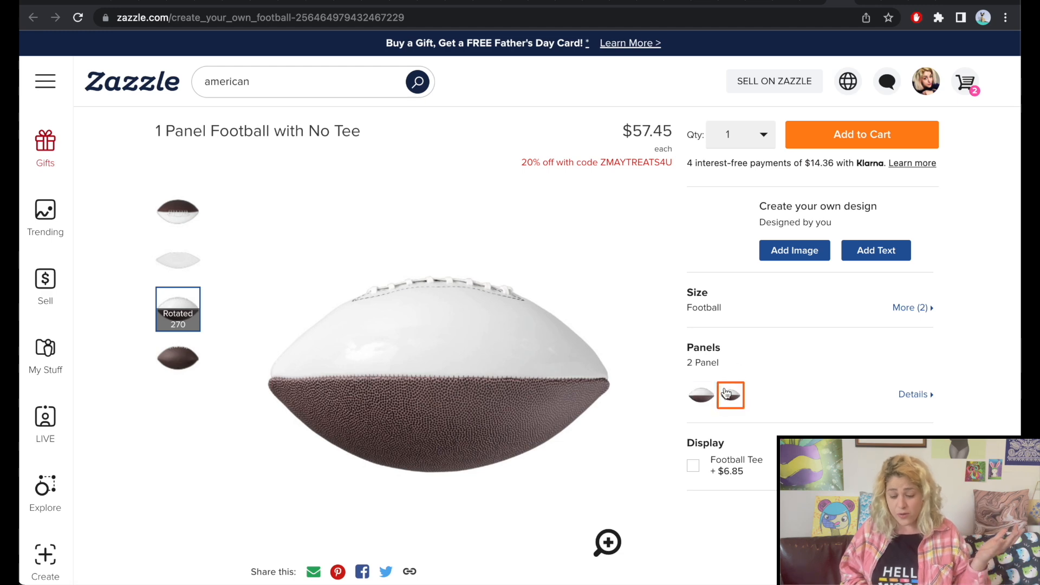
click(701, 395)
click(785, 254)
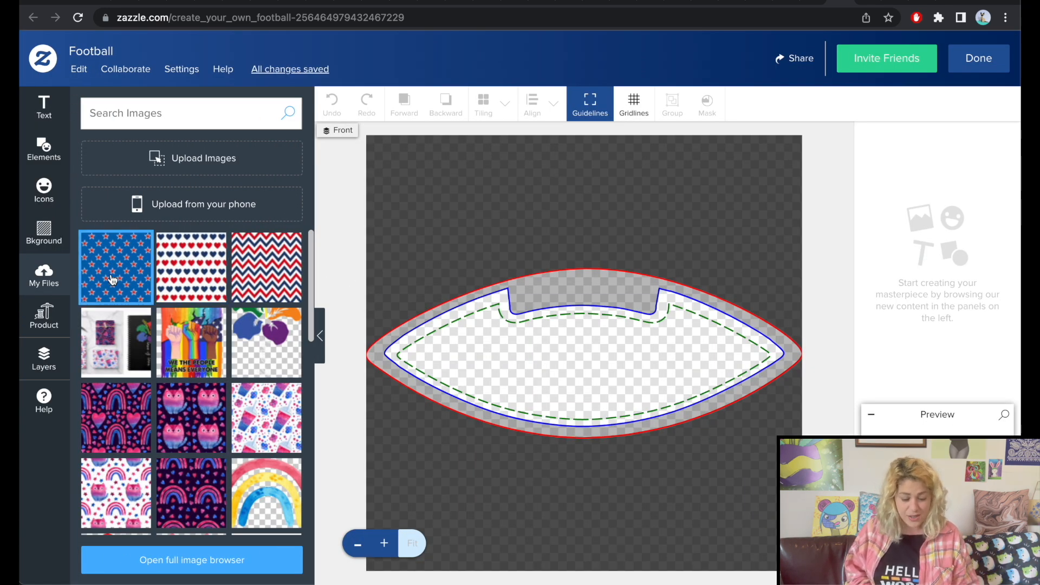
click(213, 165)
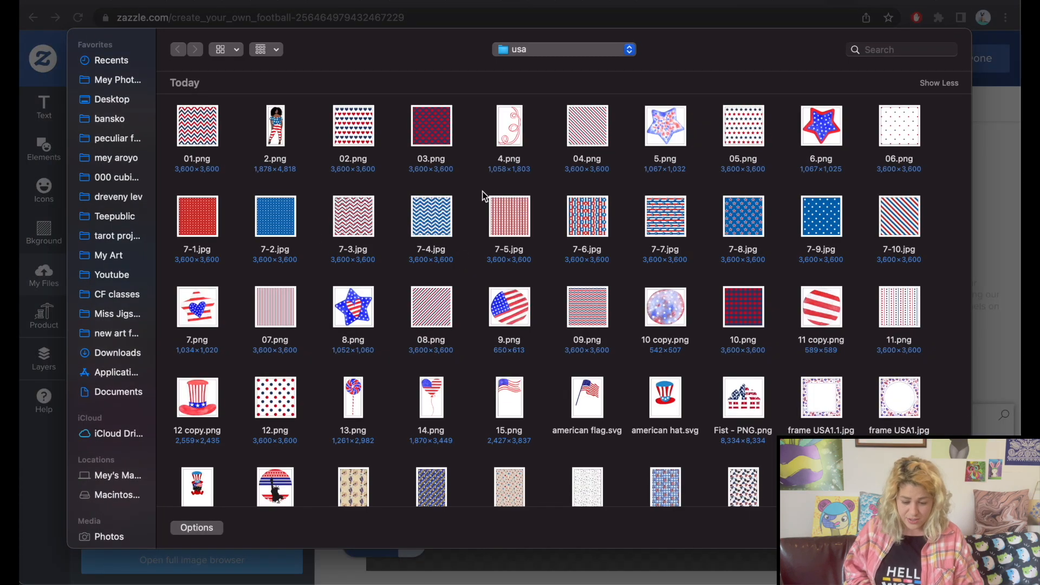
double_click(587, 225)
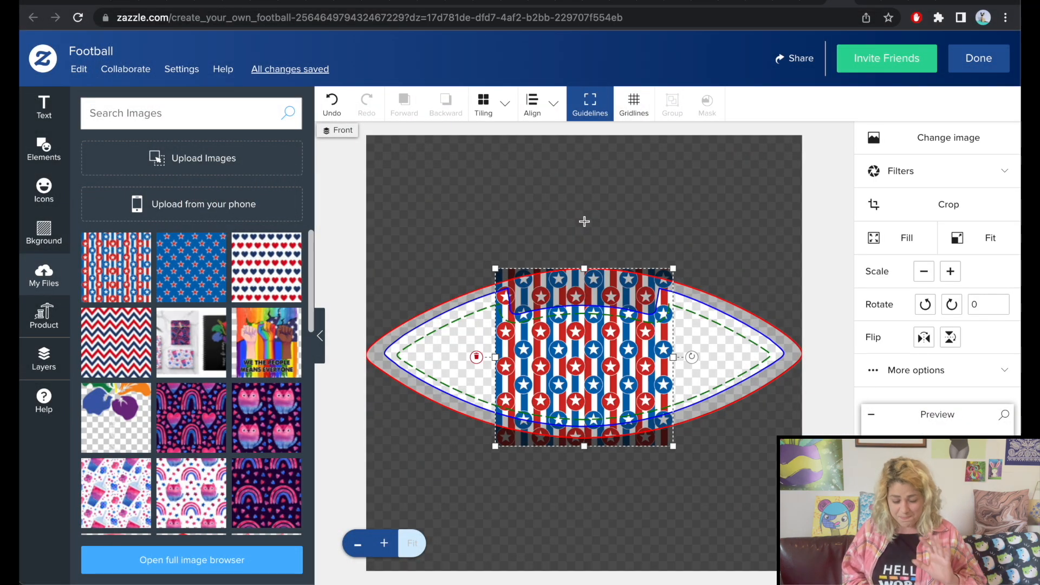
Apply Basic tiling to the football's pattern image and check the result in the enlarged front and rotated previews
click(484, 103)
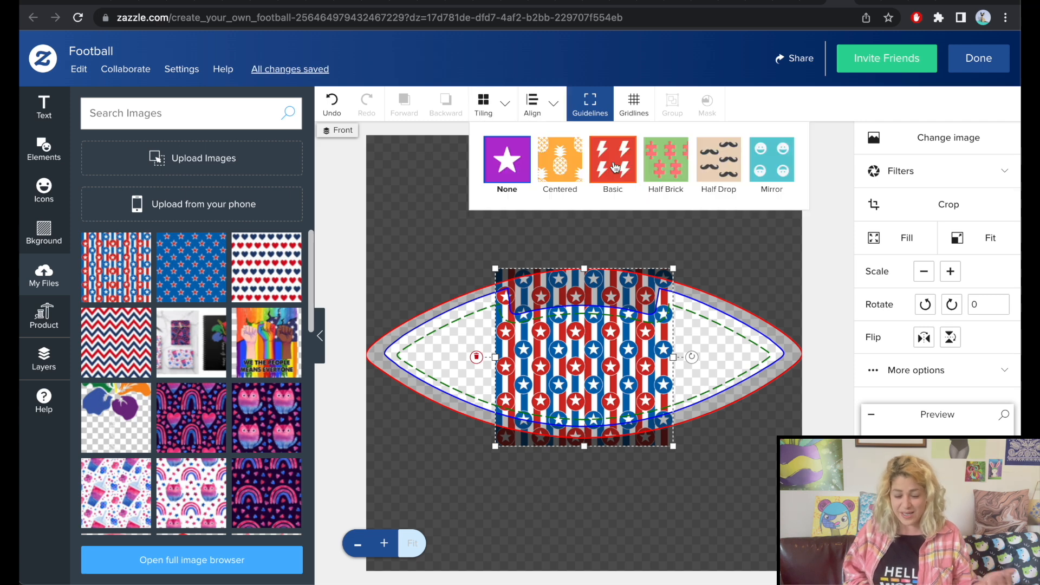
click(616, 167)
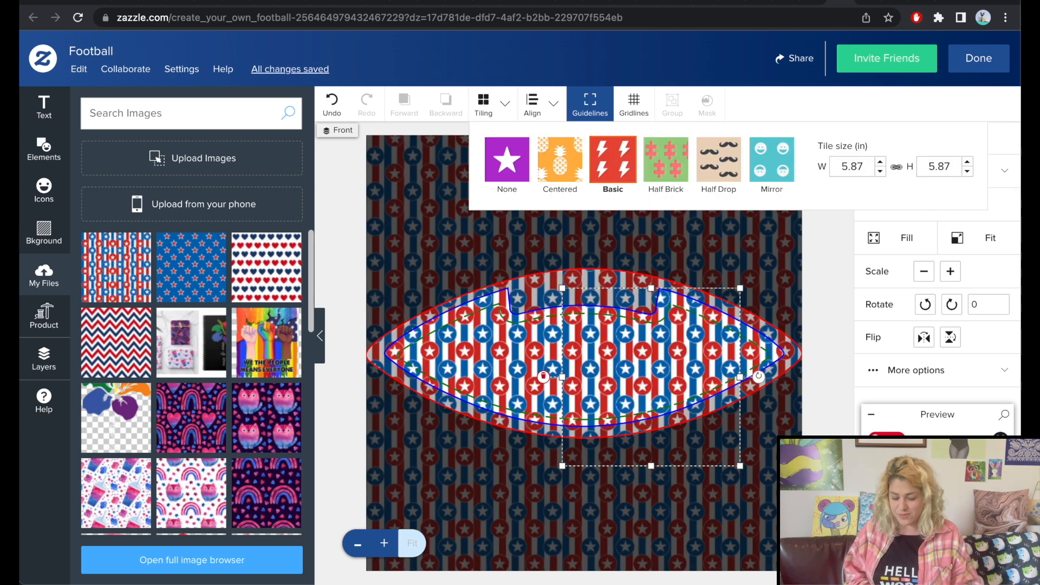
click(1003, 415)
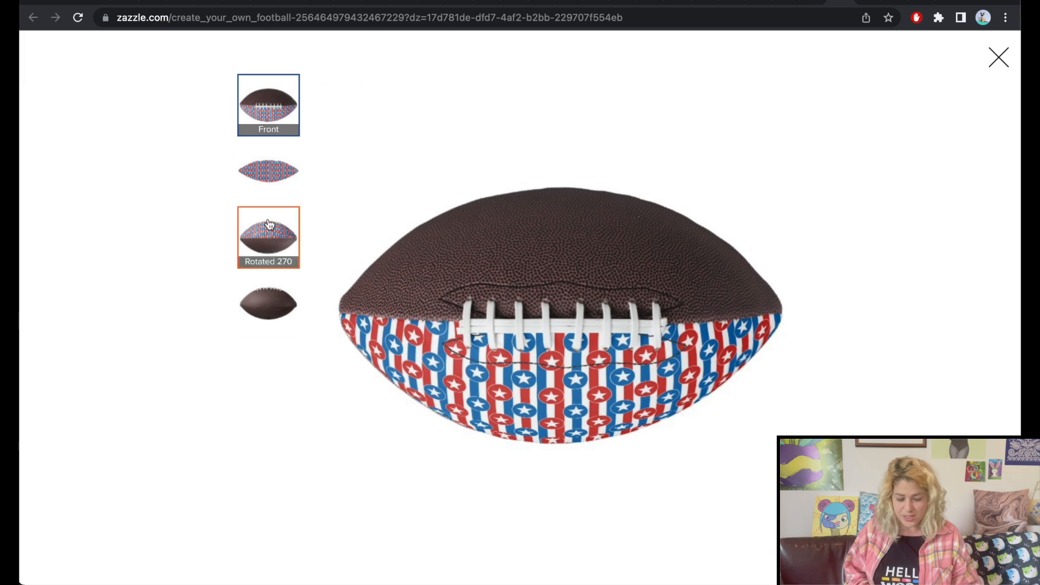
click(266, 179)
click(271, 234)
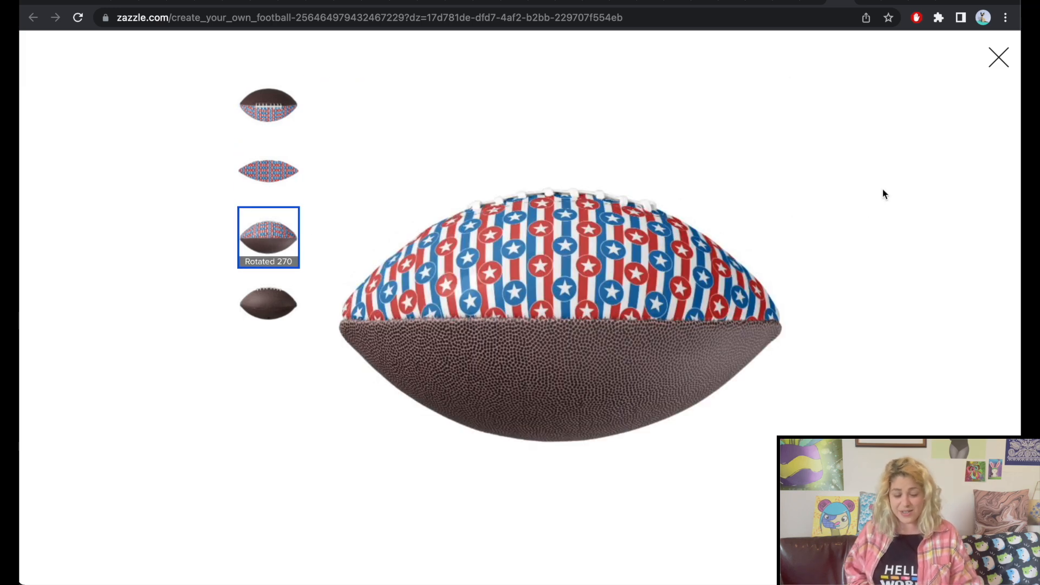
click(999, 59)
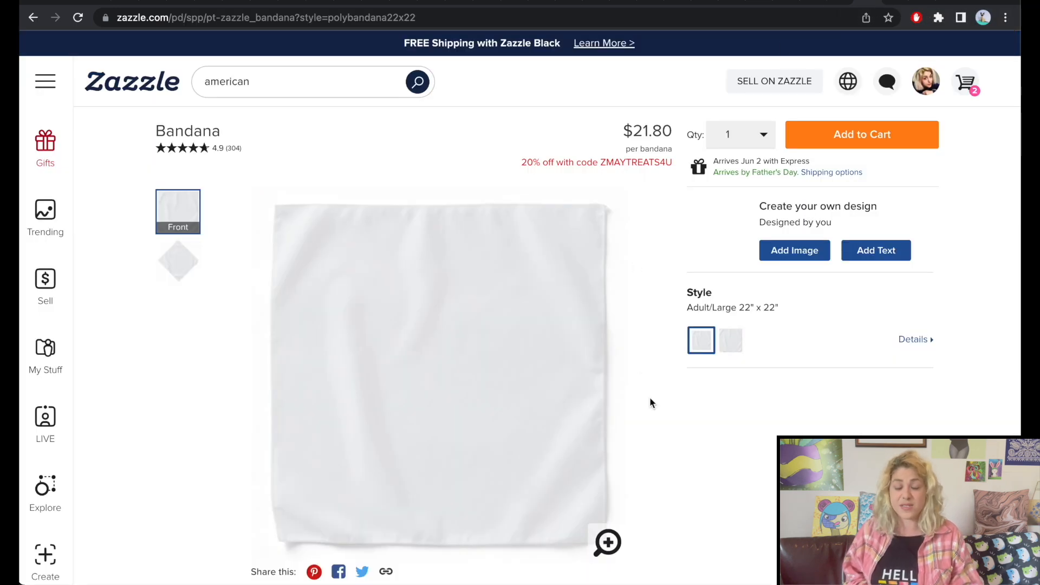
Add an image to the blank 22" x 22" bandana by uploading 05.png from the usa folder, and glance at its enlarged preview
click(778, 257)
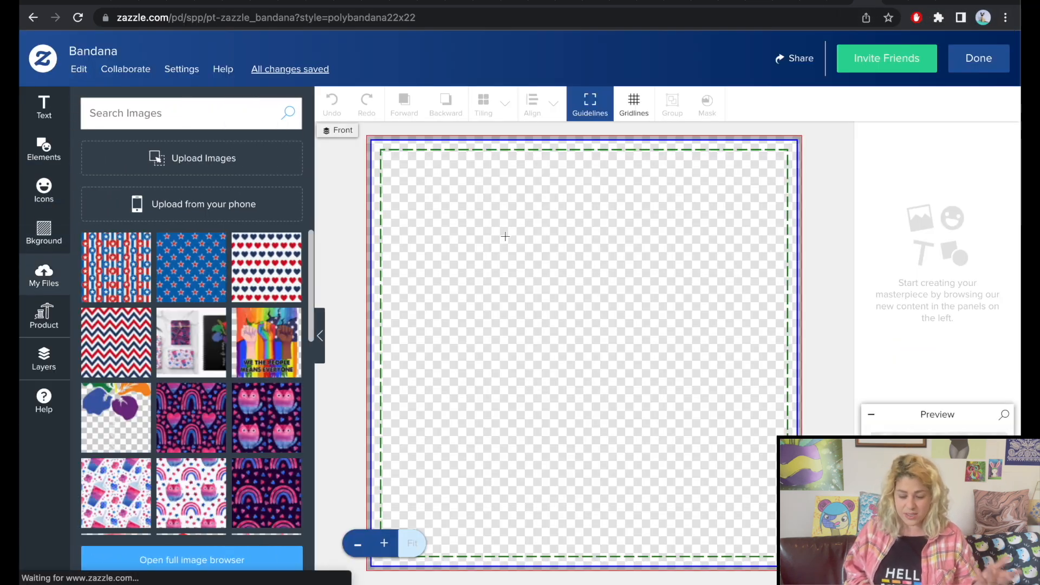
click(157, 160)
scroll(546, 284, down, 3)
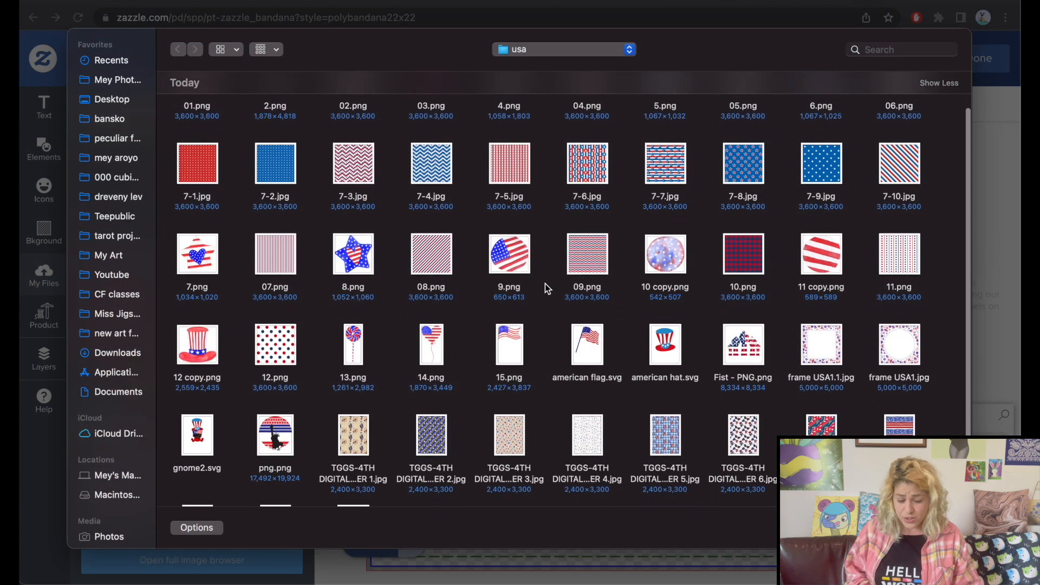
scroll(522, 252, up, 3)
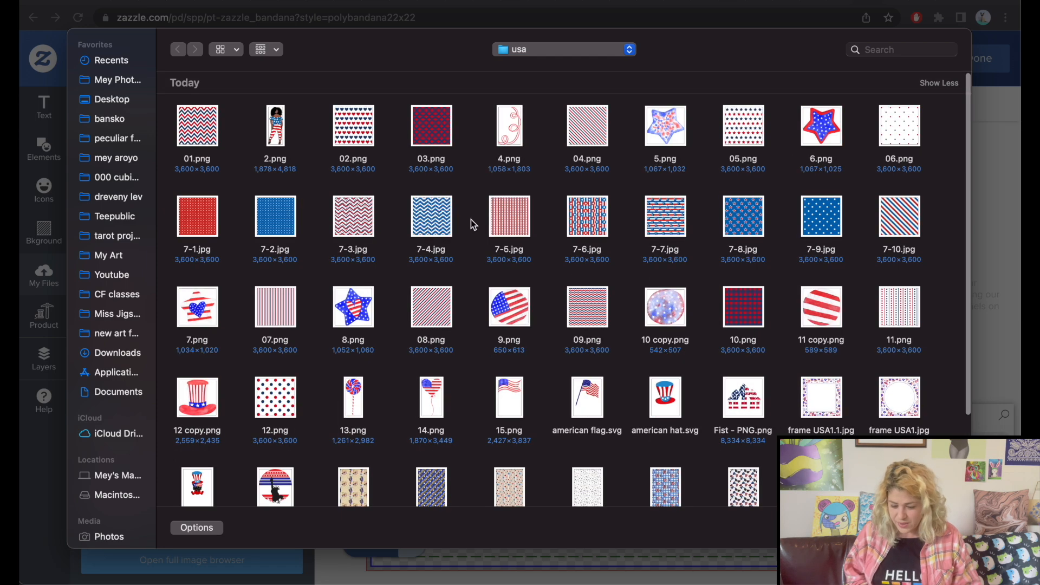
double_click(740, 131)
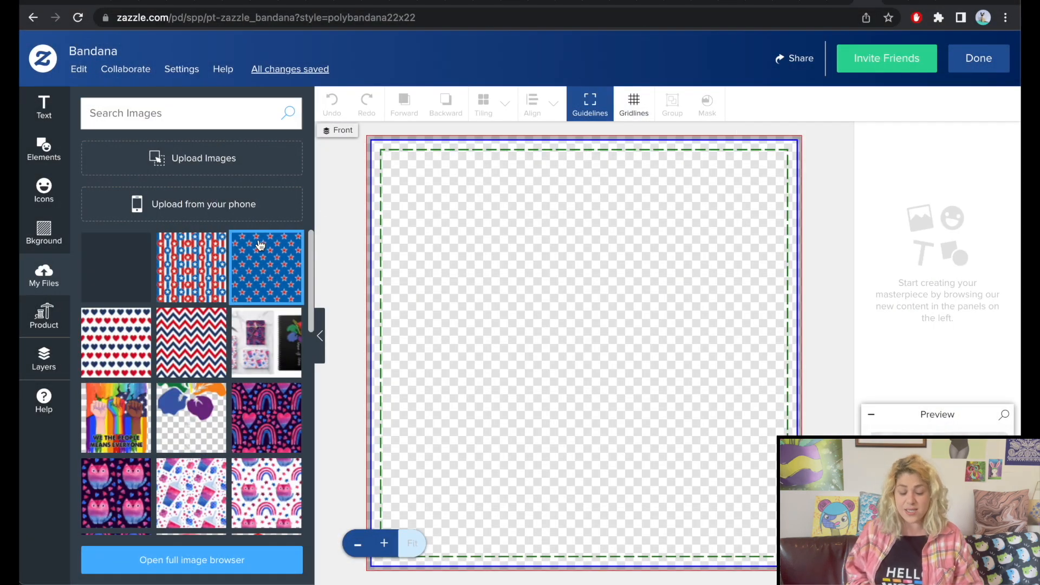
click(1004, 414)
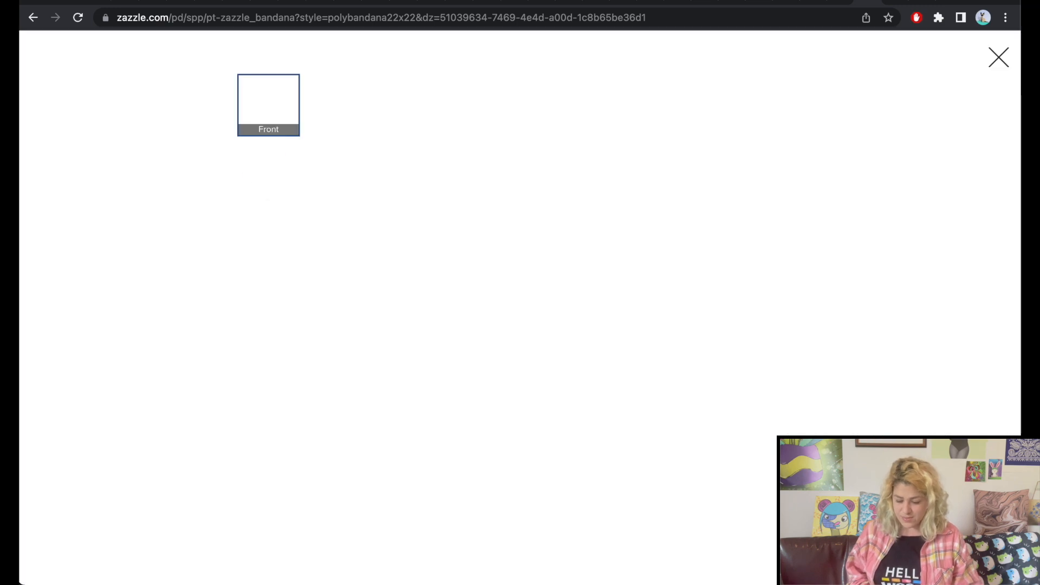
click(998, 57)
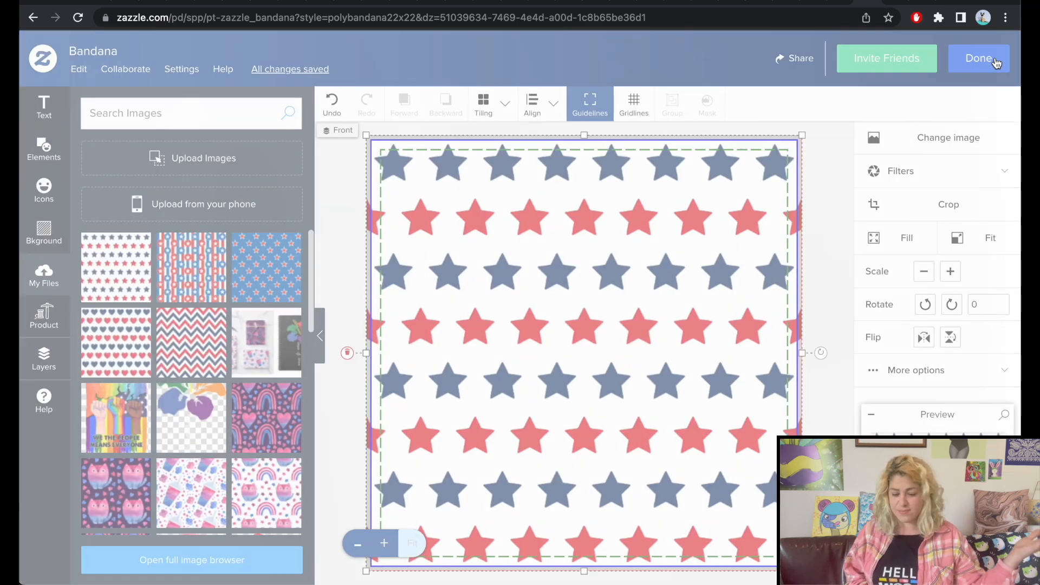
Shrink the bandana's star image to half its width and height, apply Basic tiling at 11.25 x 11.25 in, and view the enlarged preview
drag(804, 135, 584, 352)
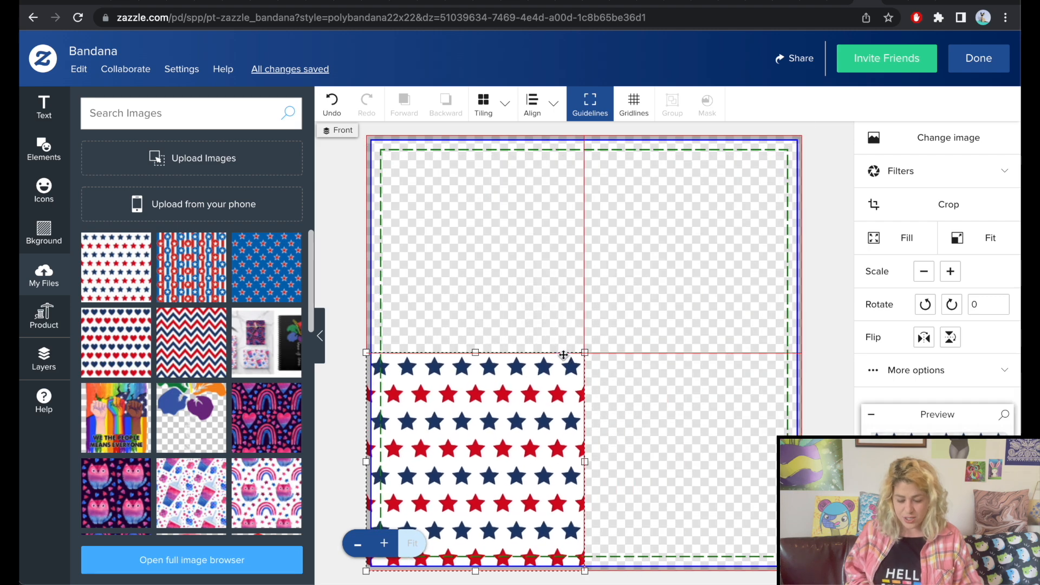
click(485, 115)
click(613, 160)
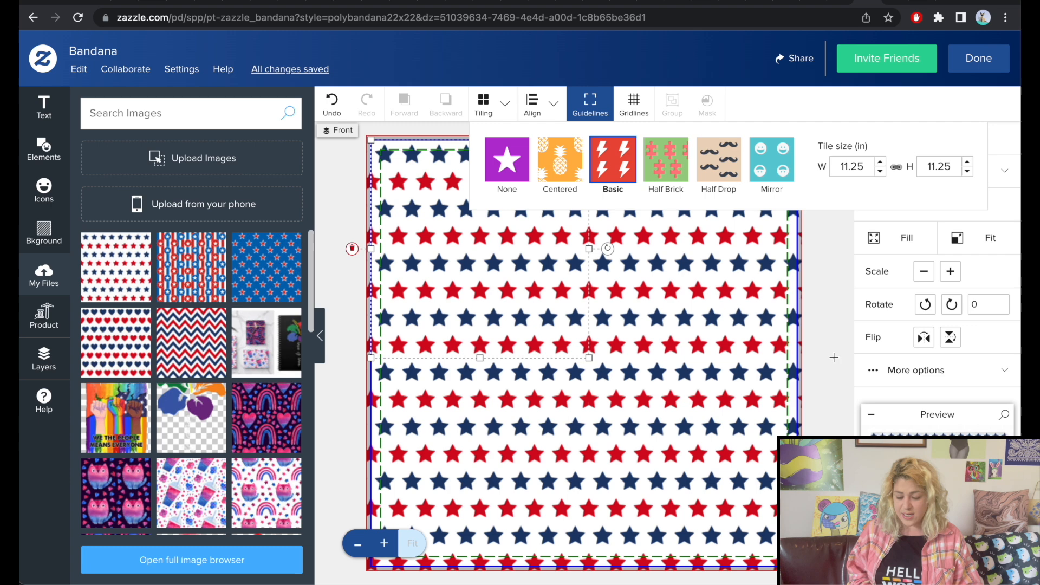
click(824, 360)
click(1000, 433)
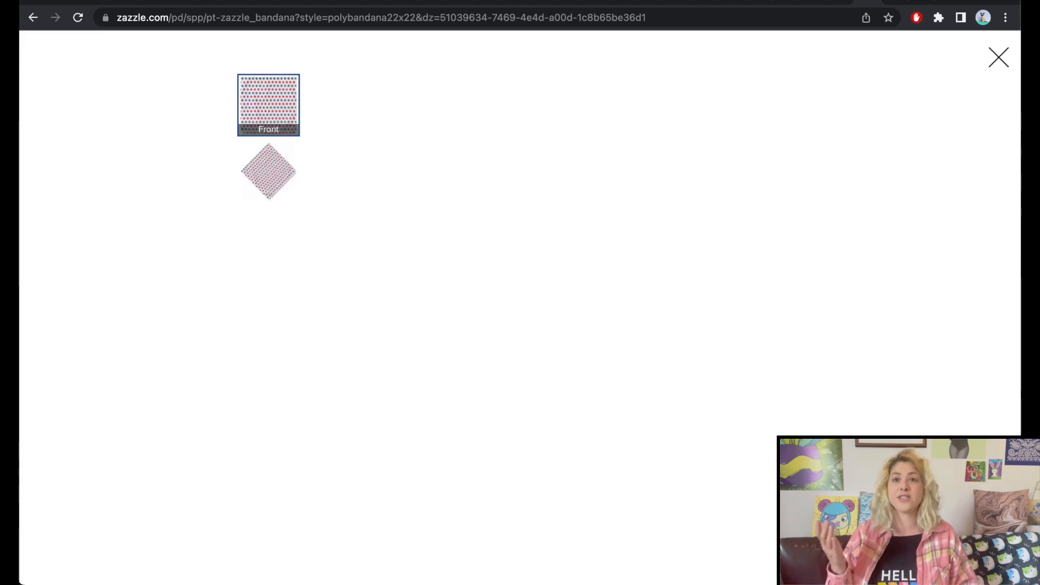
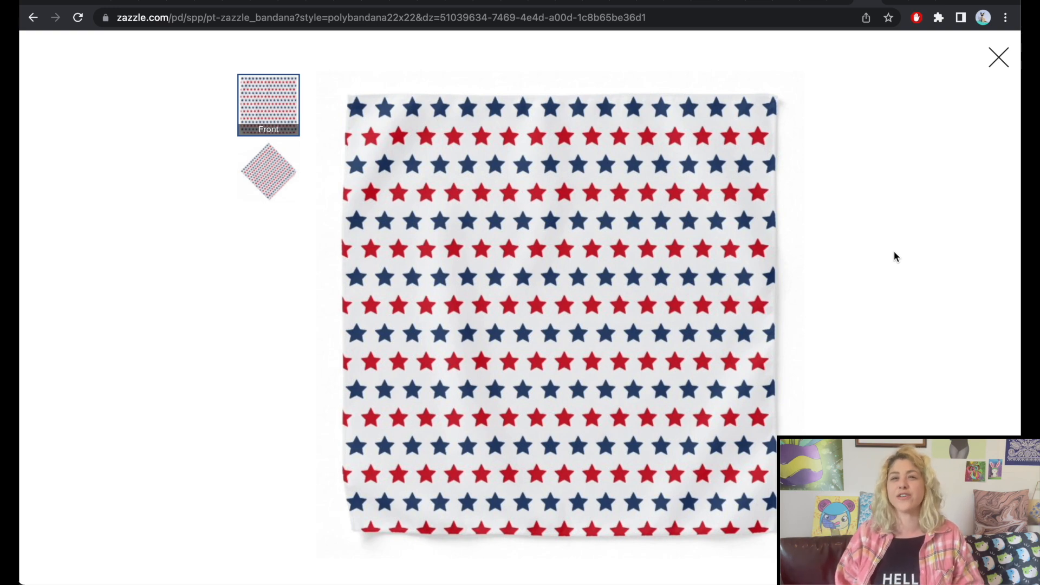
click(895, 251)
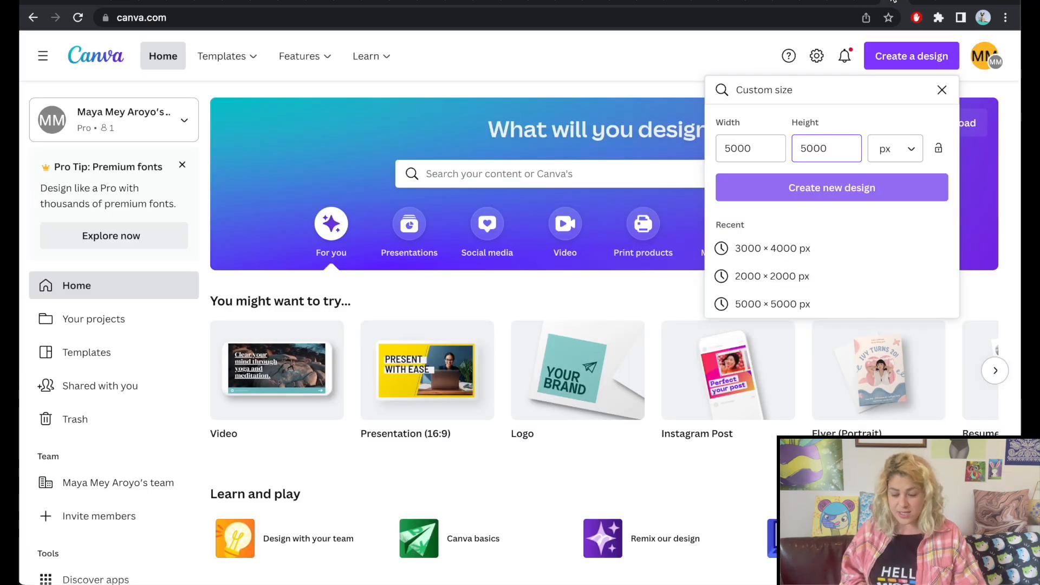
Create a new 5000 × 5000 px design in Canva and give its page a black background
key(Return)
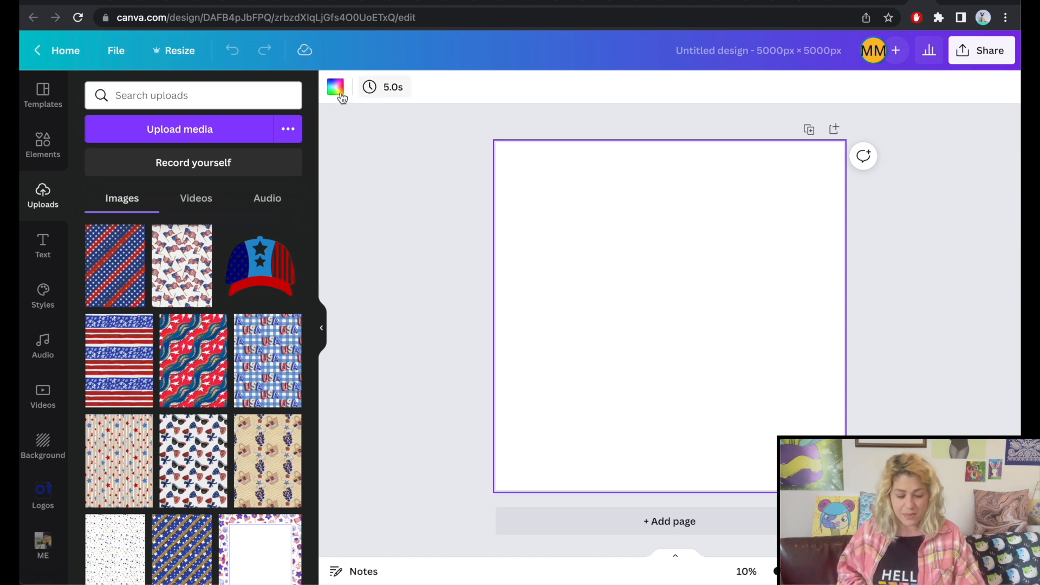
click(336, 87)
click(105, 318)
click(372, 239)
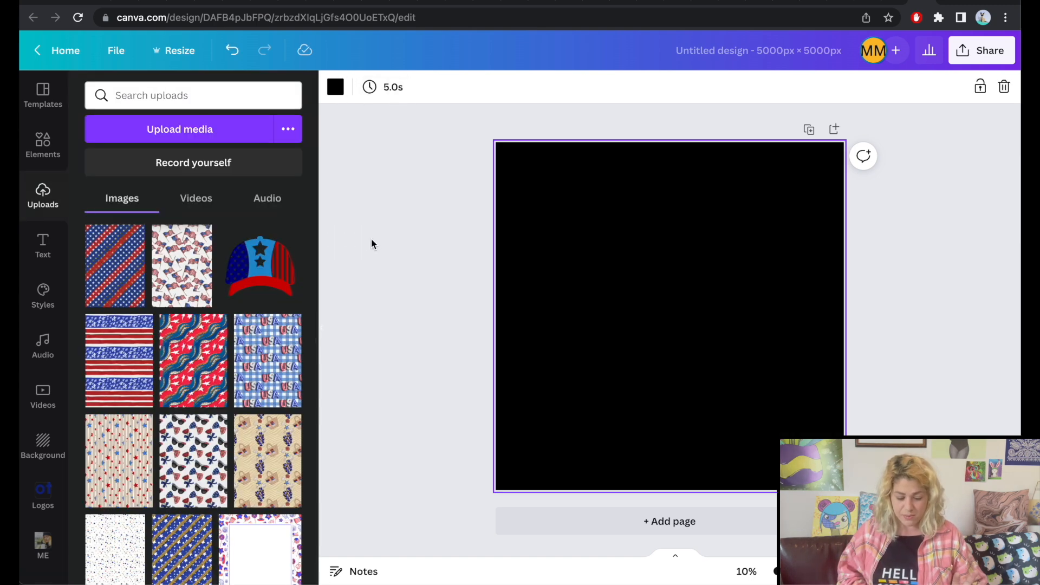
Add a heading to the black page reading USA five times in a row without spaces
click(43, 247)
click(123, 158)
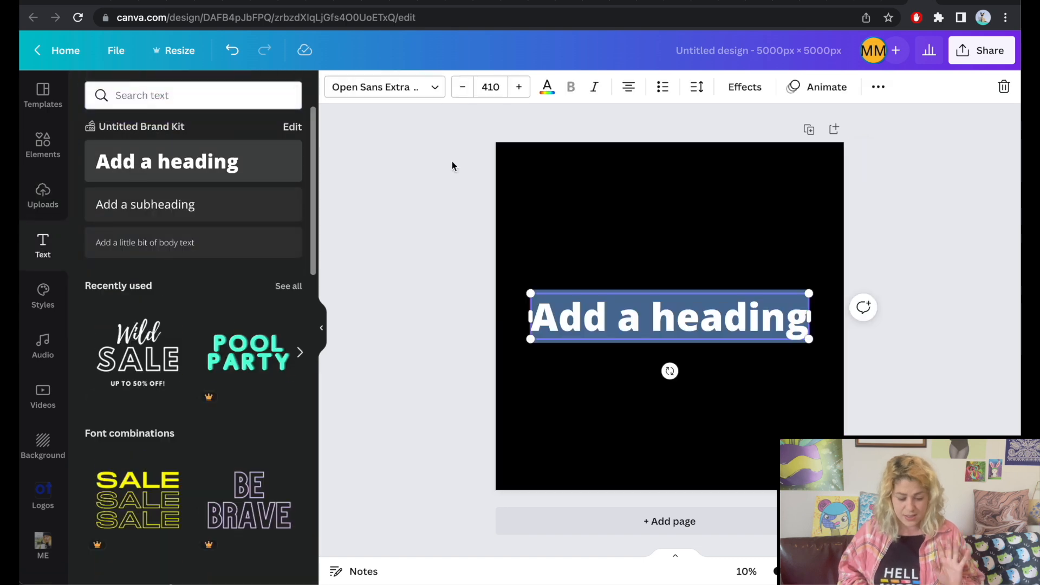
text(USA)
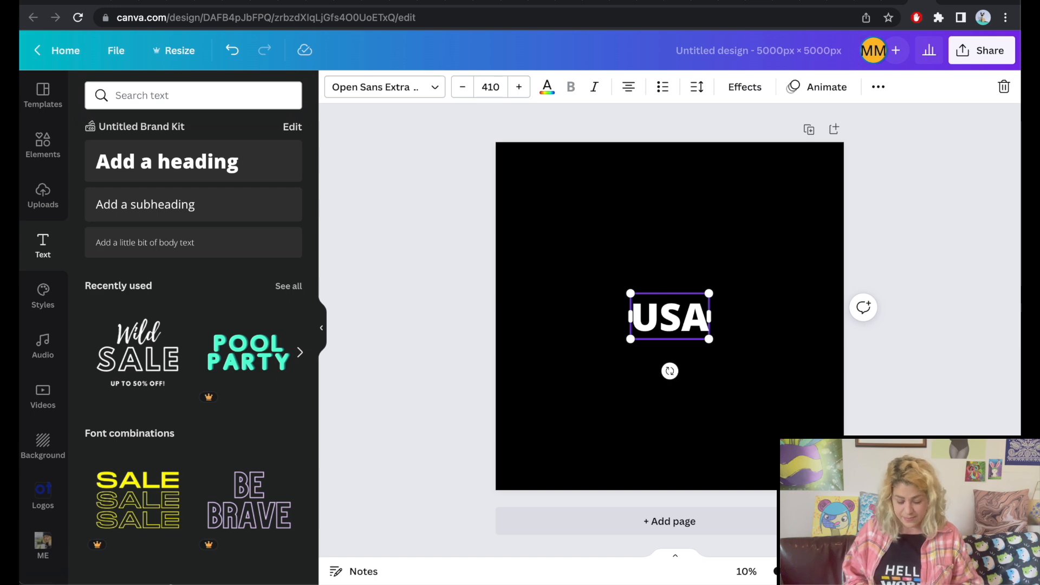
text(USA)
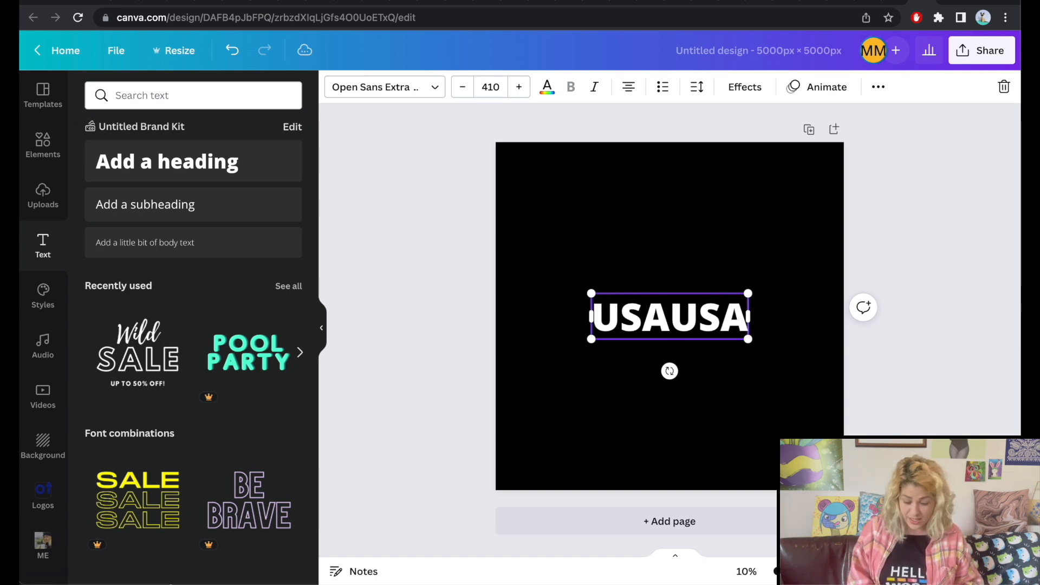
text(USAUSAU)
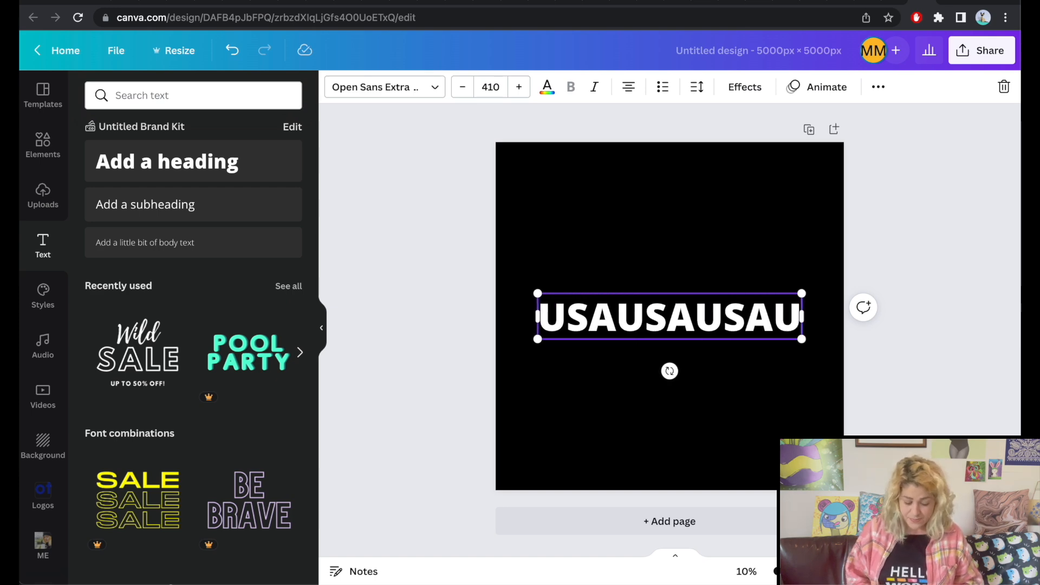
text(SA)
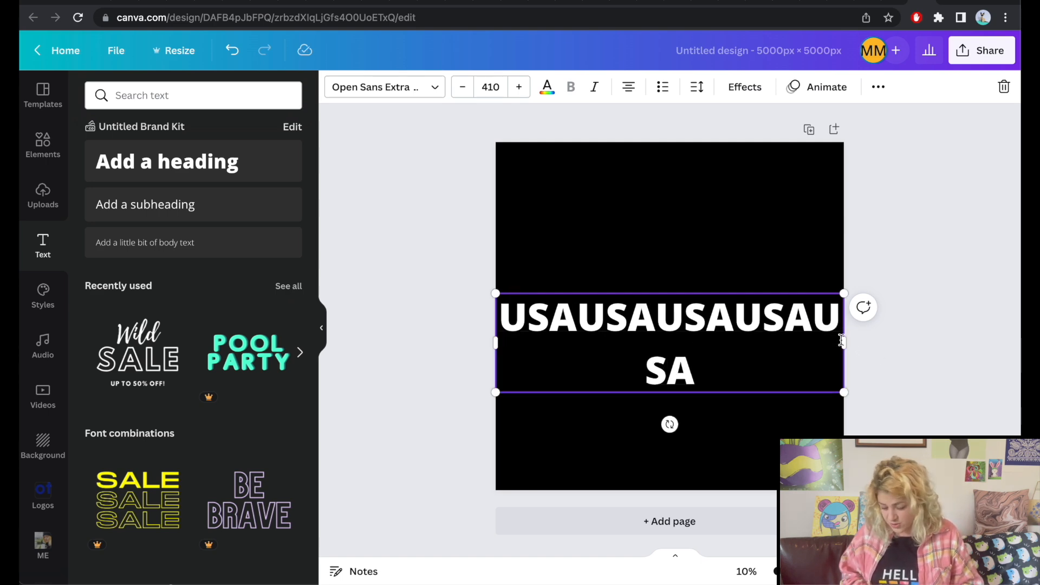
Widen the heading's box so the text fits on one line, enlarge it to size 506, and reposition it across the page
drag(846, 344, 927, 335)
click(959, 362)
drag(729, 318, 716, 265)
click(502, 261)
drag(484, 288, 384, 301)
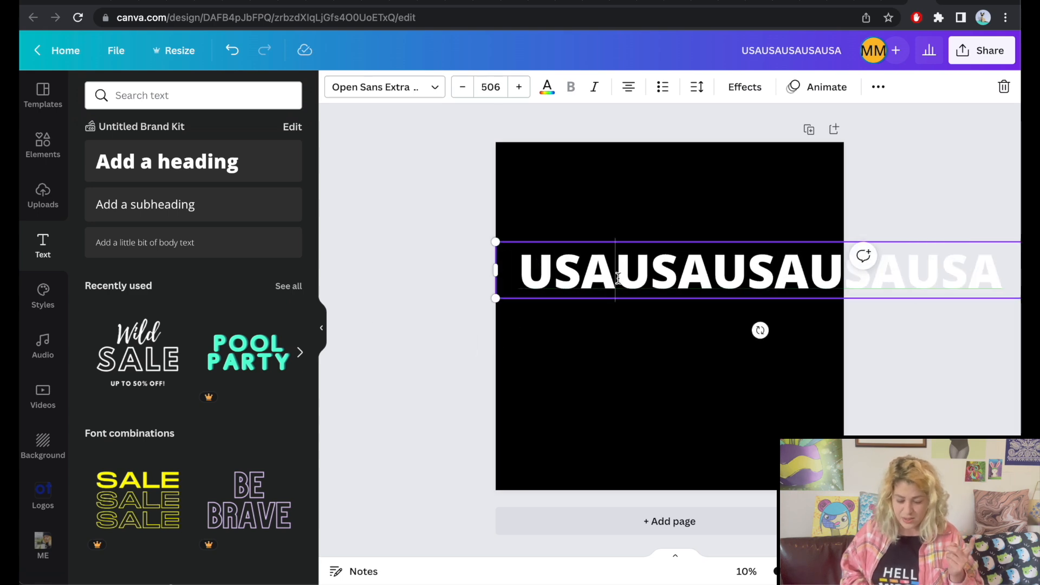
Change the heading's font to Track
key(ctrl+a)
click(413, 88)
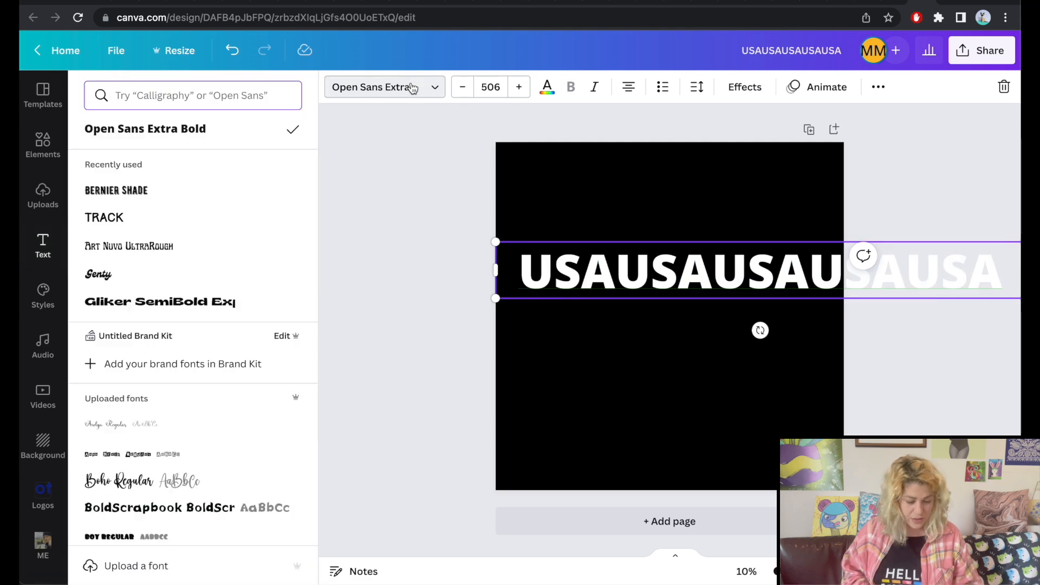
click(212, 217)
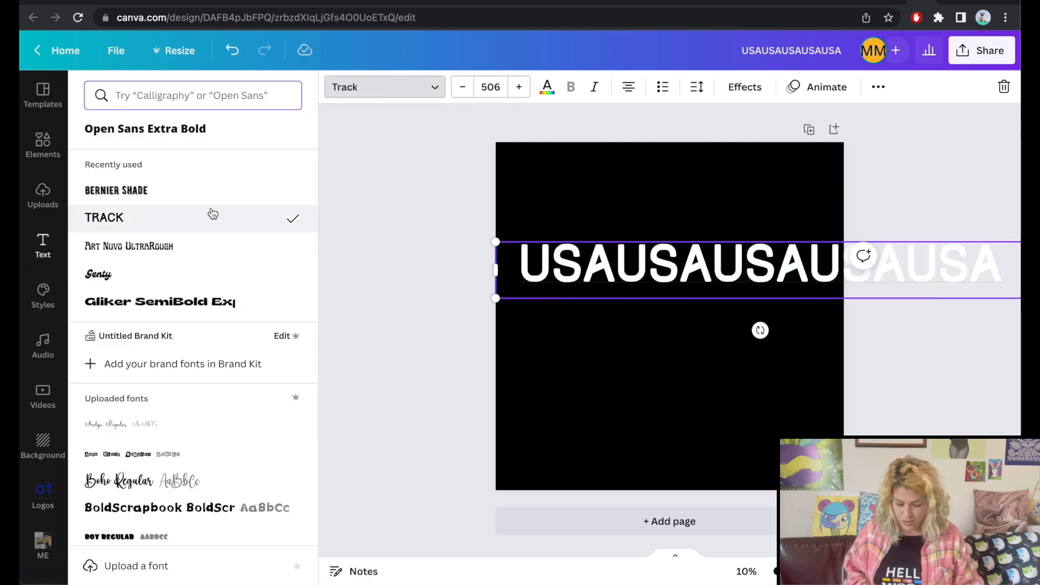
click(697, 178)
mouse_move(751, 264)
mouse_down()
mouse_move(739, 264)
mouse_move(750, 264)
mouse_up()
Color the second USA in the heading light red, #FF6262
click(607, 264)
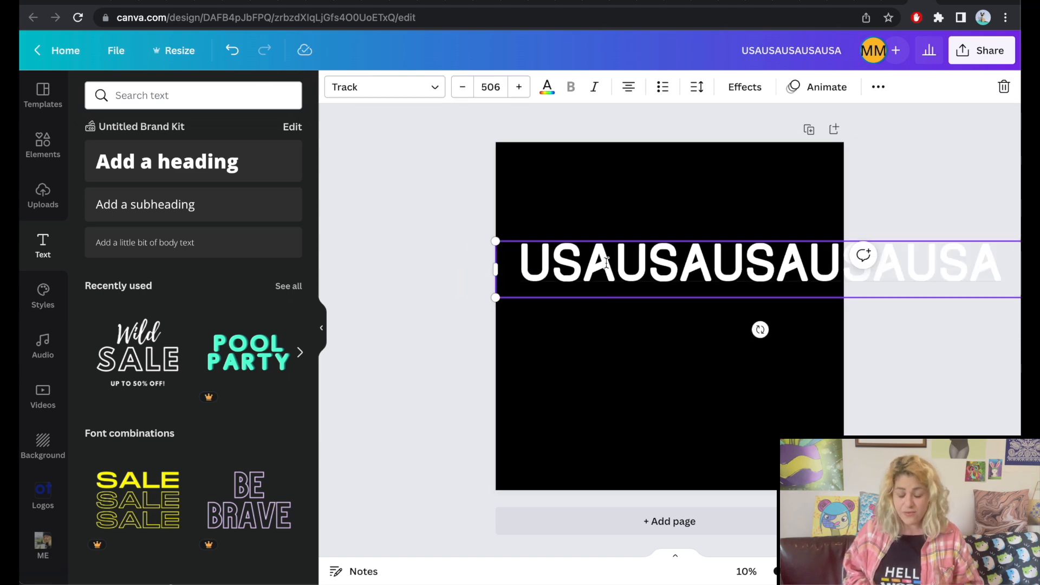
drag(616, 264, 703, 269)
click(547, 88)
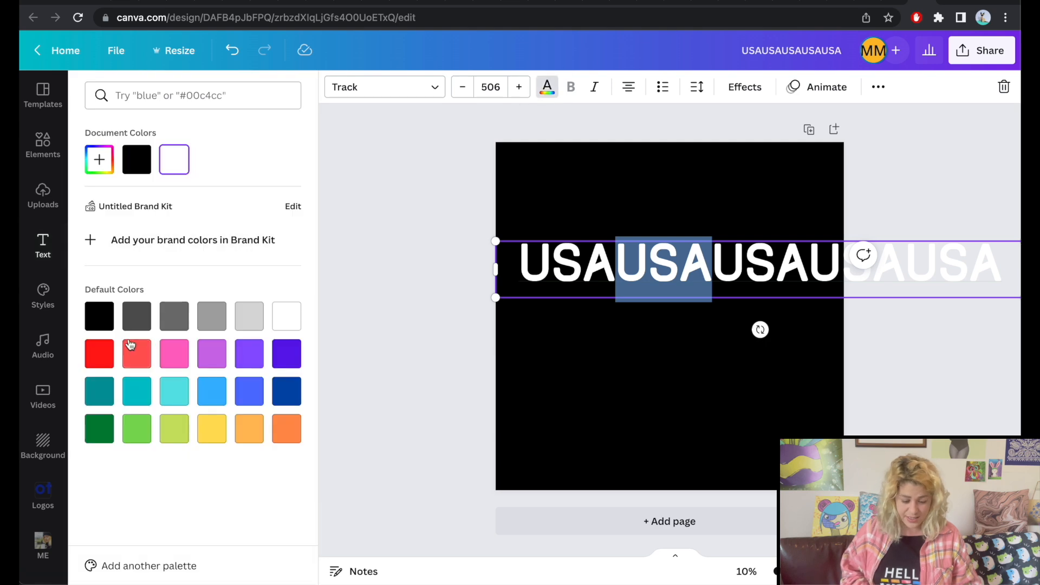
click(99, 353)
click(108, 168)
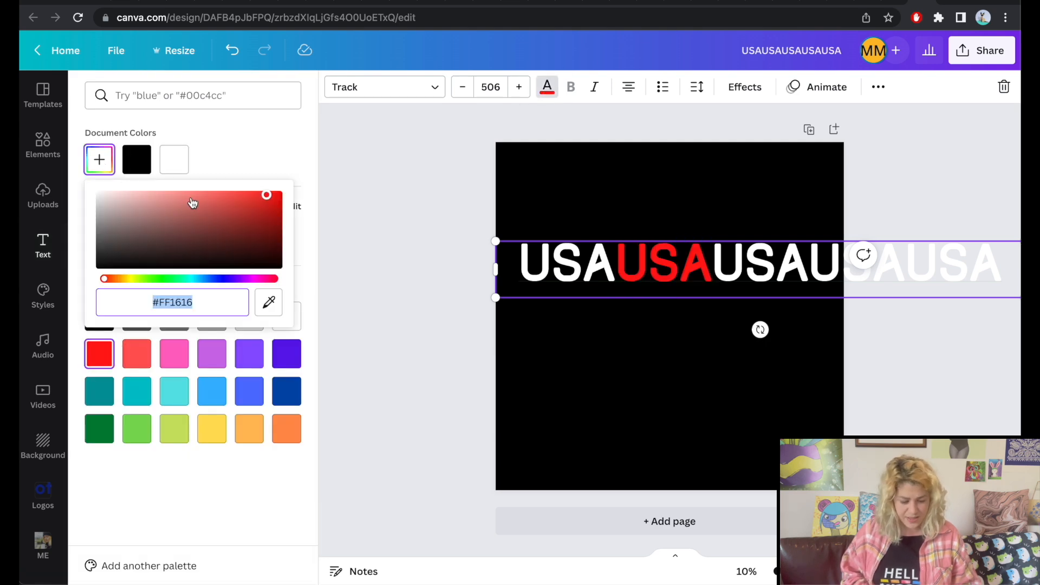
drag(237, 186, 212, 183)
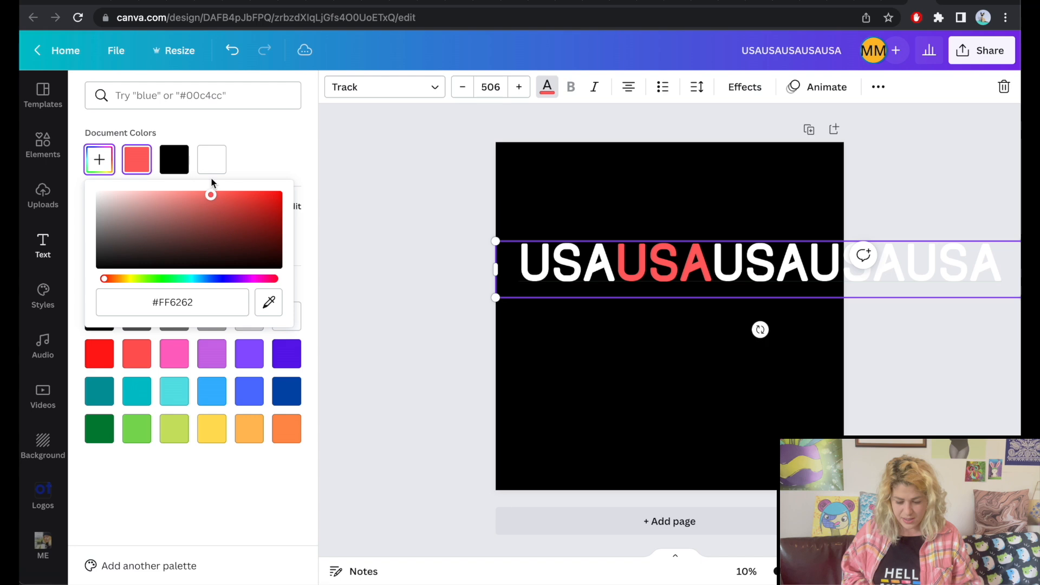
Color the third USA in the heading light blue, #62A1FF
click(771, 262)
drag(809, 265, 713, 265)
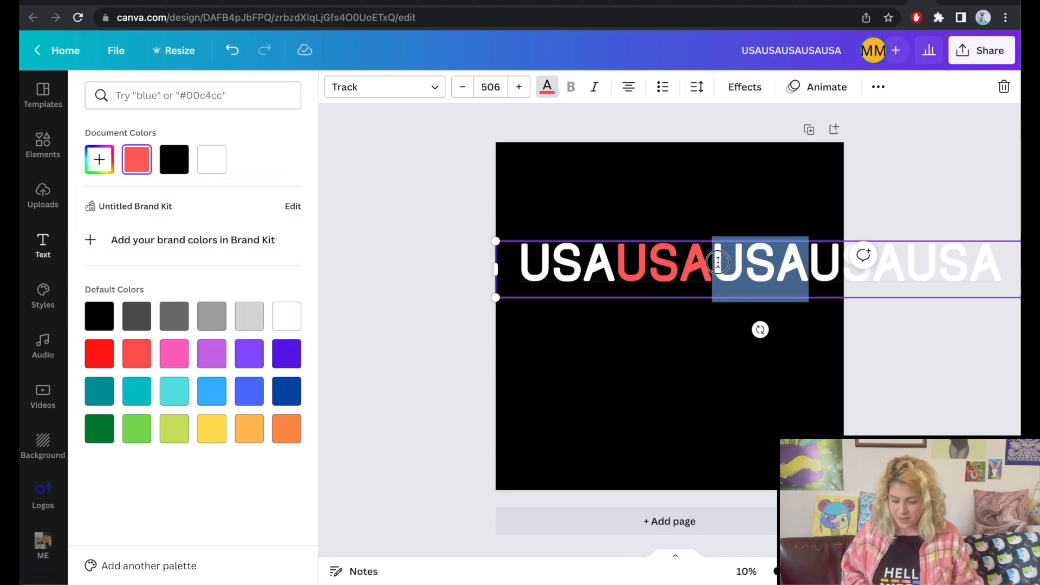
click(137, 159)
click(101, 161)
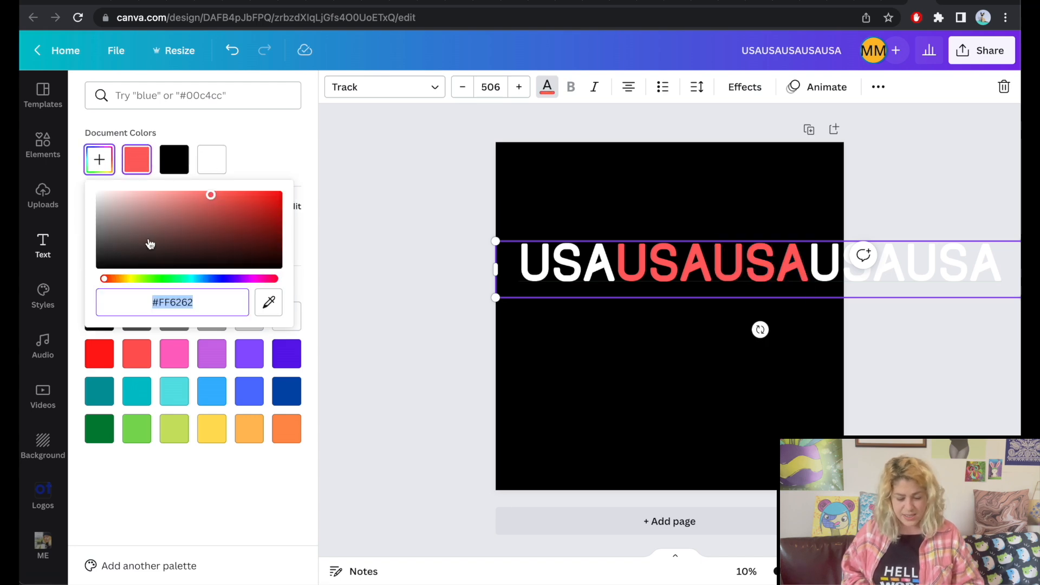
click(206, 279)
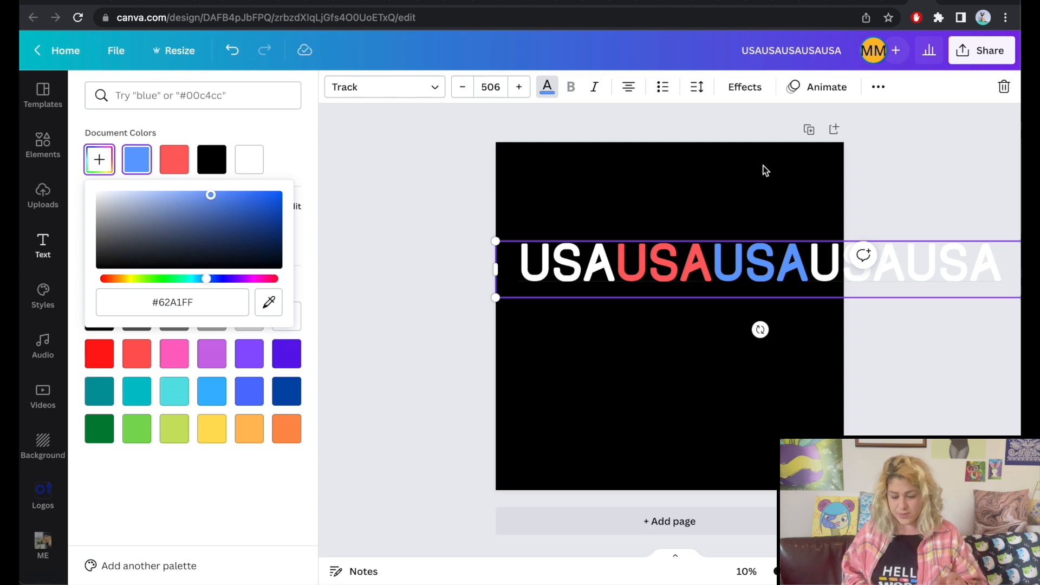
Shift the text line left so its last letters sit on the page, and color the last USA the same light red as the second
key(Escape)
drag(801, 257, 623, 260)
double_click(782, 275)
key(super+c)
click(837, 267)
mouse_move(841, 274)
mouse_down()
mouse_move(751, 274)
mouse_move(834, 265)
mouse_up()
click(751, 274)
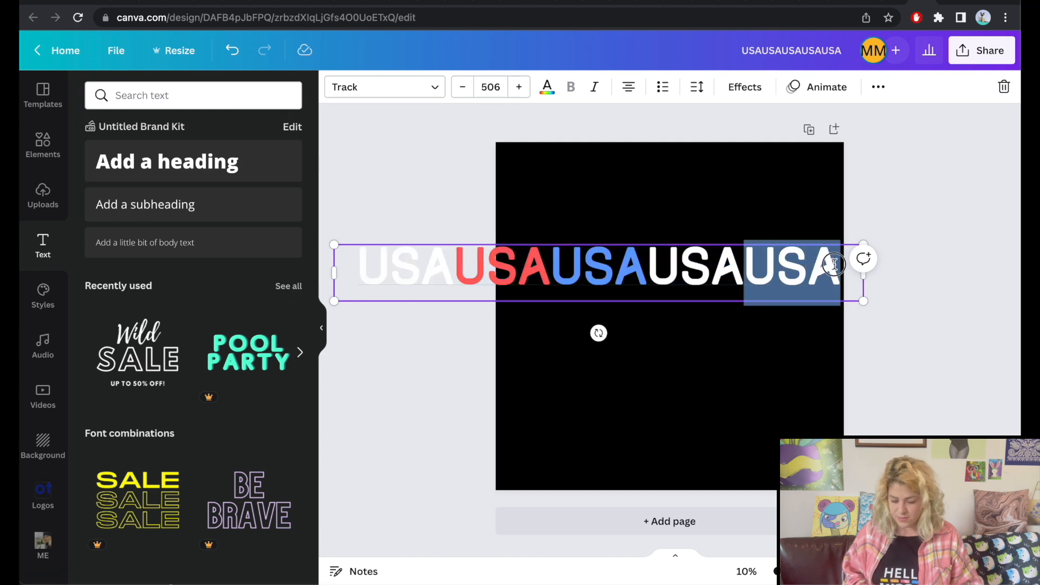
click(547, 86)
click(211, 158)
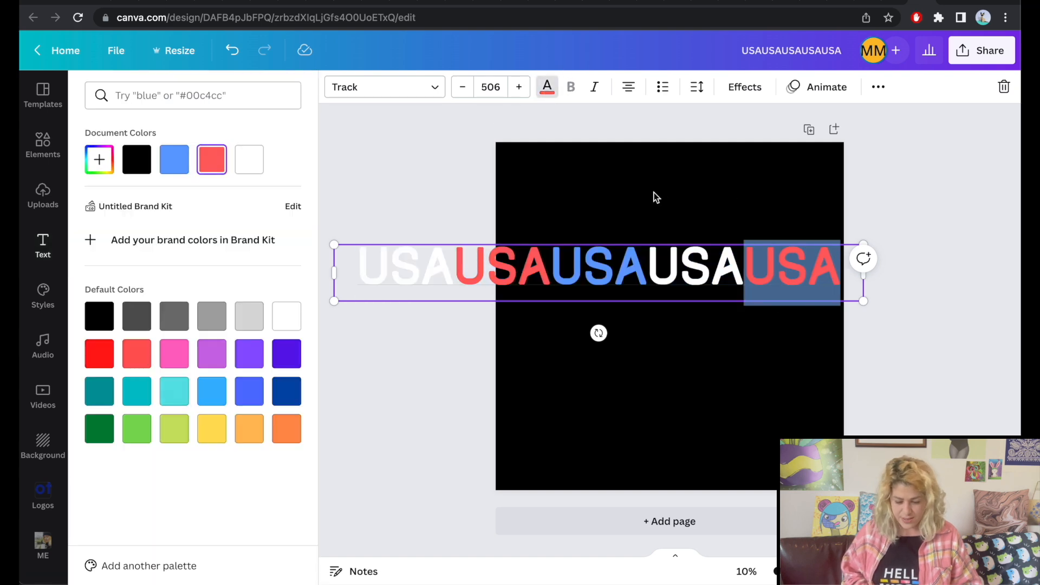
Centre the multicoloured USA line on the page and duplicate it three times to fill the rows below
click(611, 196)
drag(645, 266, 714, 268)
key(super+d)
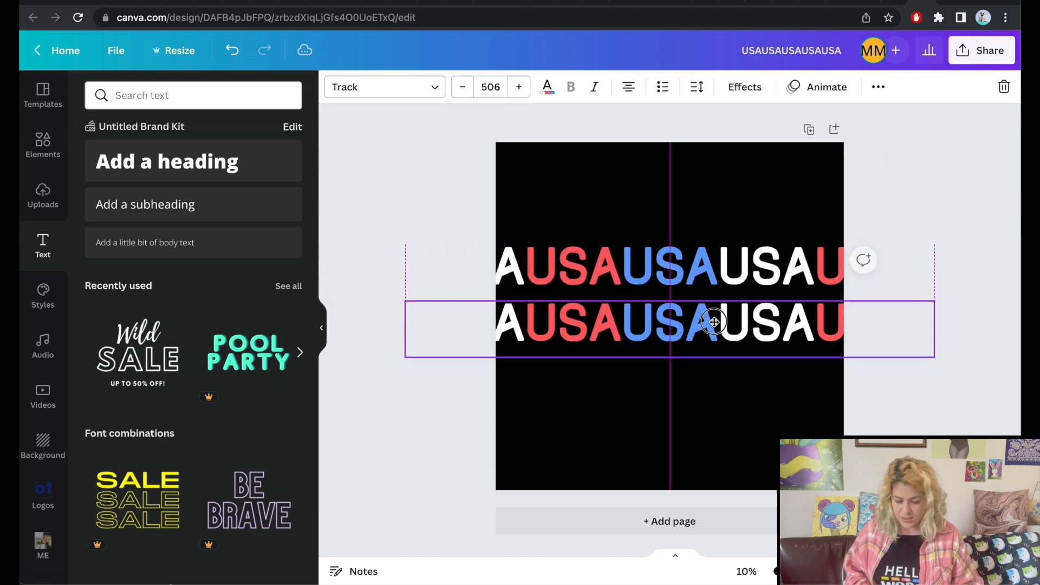
key(super+d)
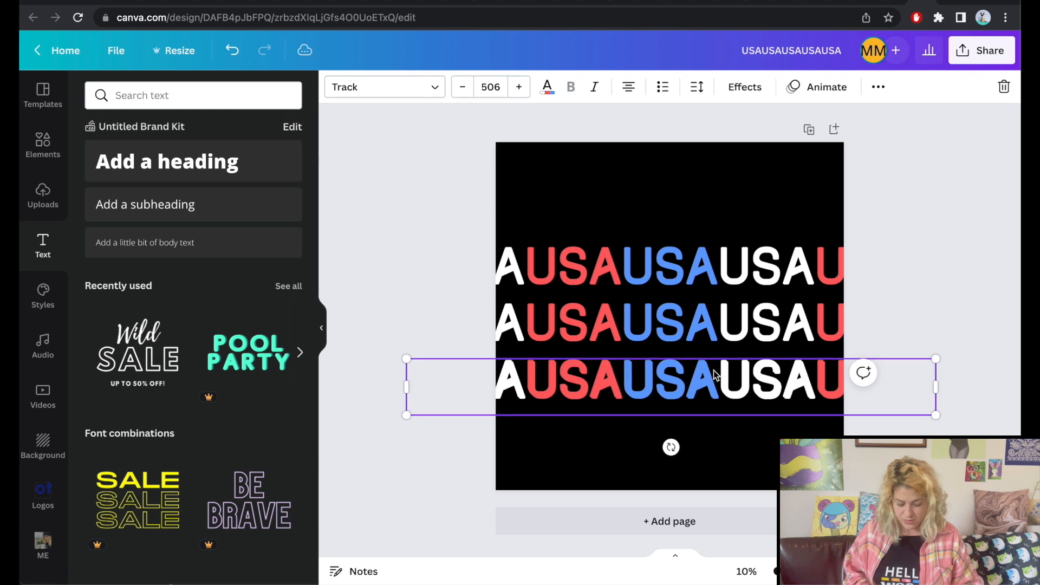
key(super+d)
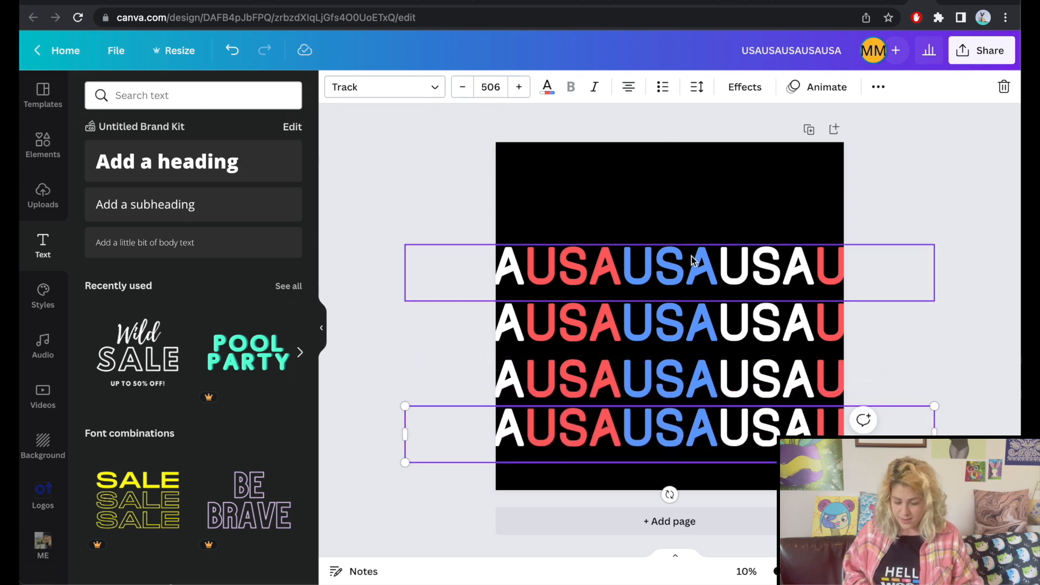
Tighten the spacing between the four USA lines, offsetting the second line right and the third line left
drag(691, 273, 692, 267)
drag(585, 324, 650, 304)
drag(745, 374, 623, 347)
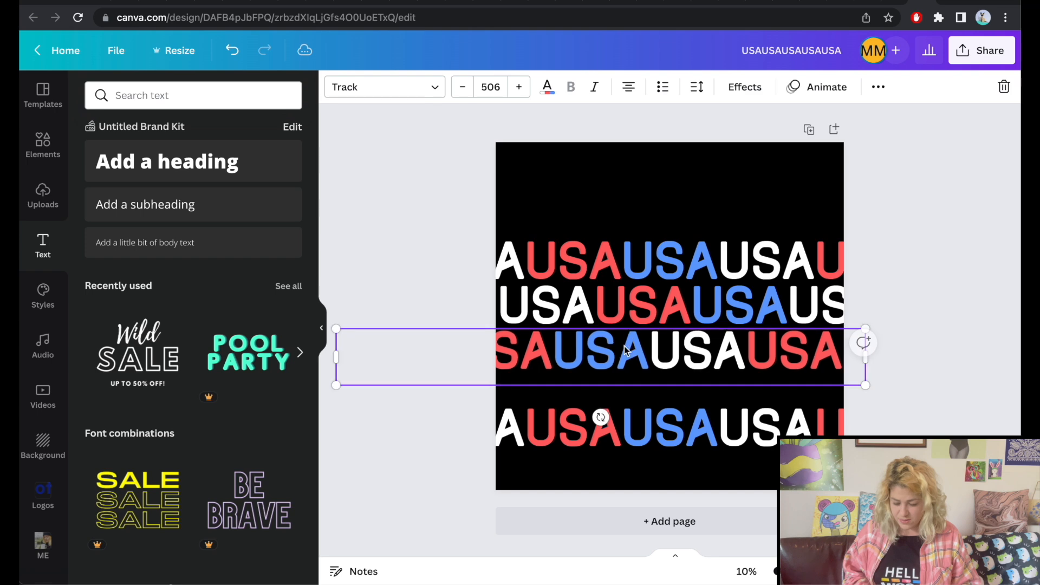
drag(591, 436, 584, 403)
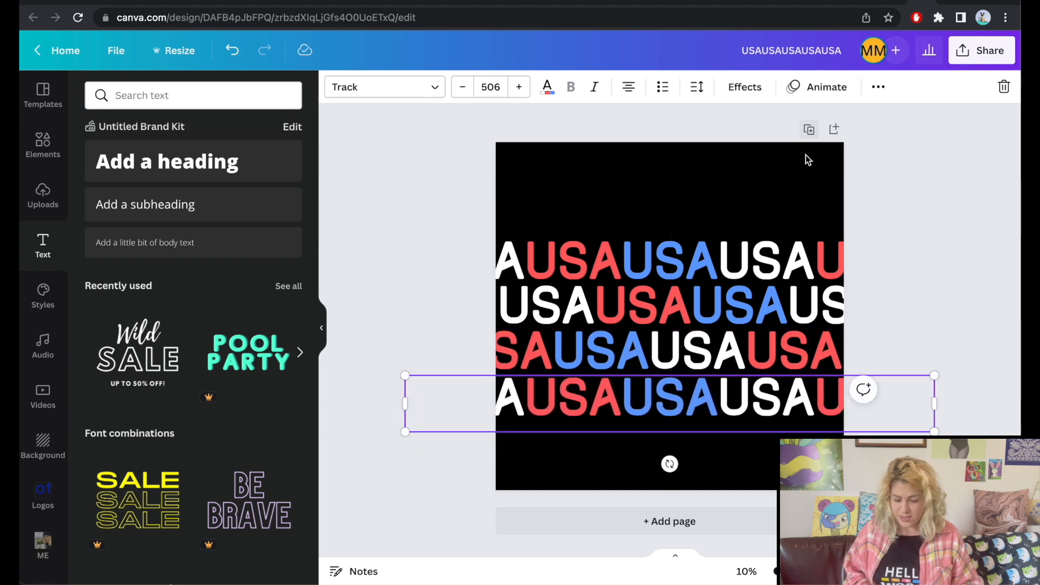
Select all four USA lines together and shift them up toward the middle of the page
click(784, 199)
drag(693, 187, 694, 449)
drag(707, 405, 706, 385)
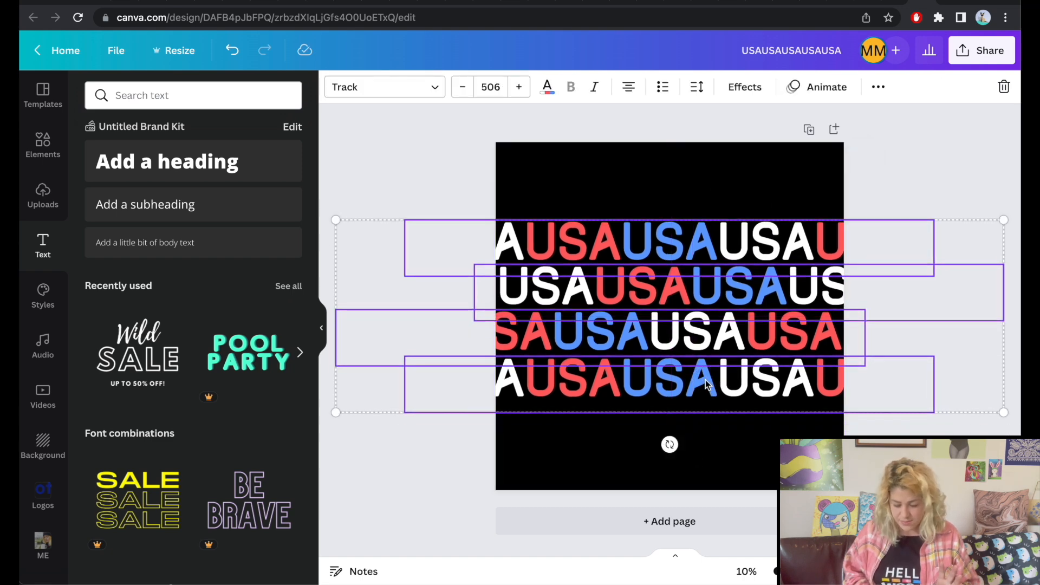
click(713, 188)
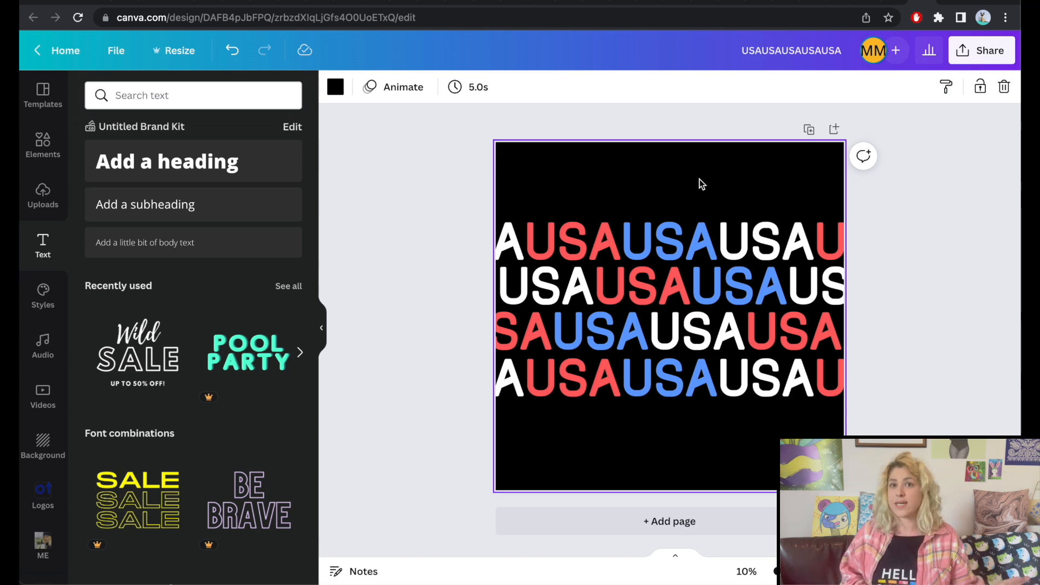
Add a second page and place the uploaded illustration of the woman in stars-and-stripes clothes on it
click(645, 522)
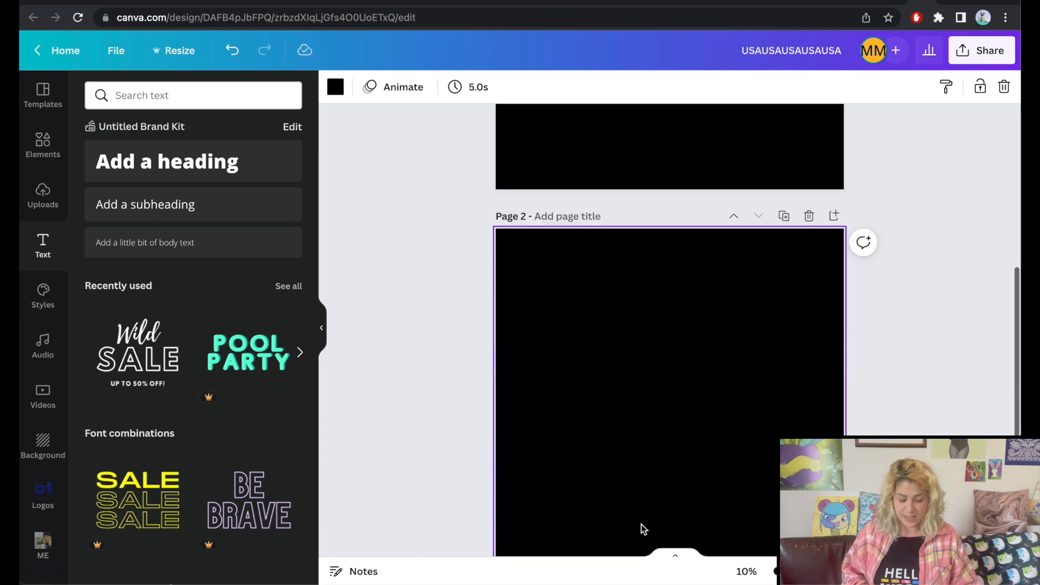
click(43, 146)
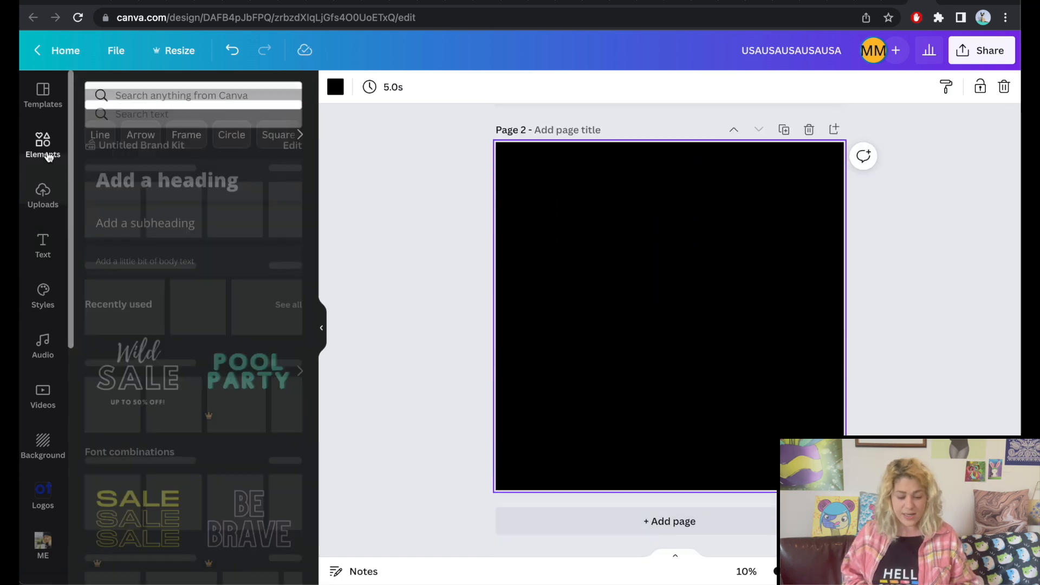
click(41, 196)
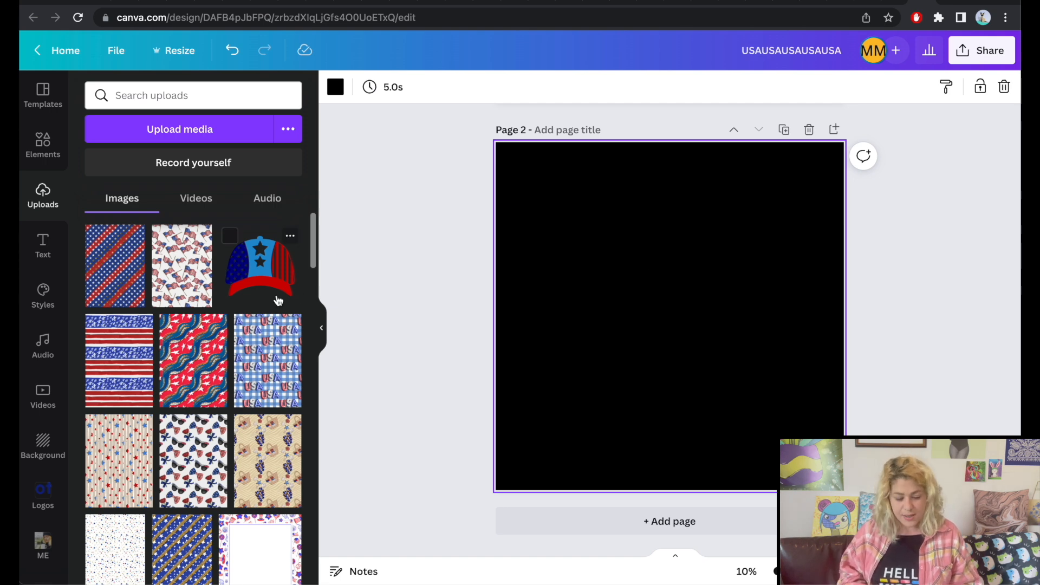
scroll(255, 343, down, 6)
scroll(254, 343, down, 10)
scroll(255, 343, down, 4)
scroll(254, 343, up, 4)
click(281, 498)
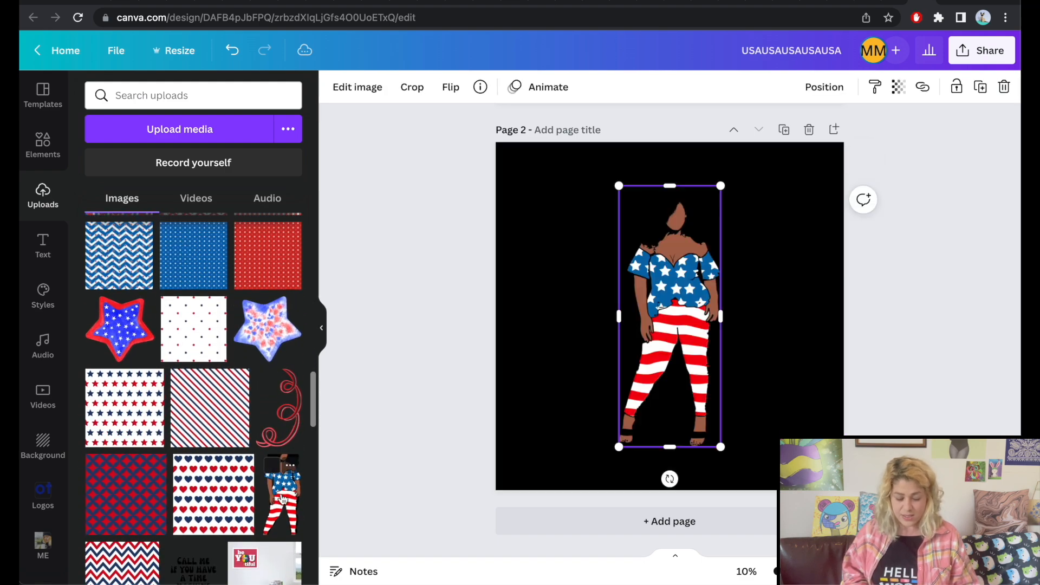
Remove the black background from page 2, keeping the woman illustration
click(763, 284)
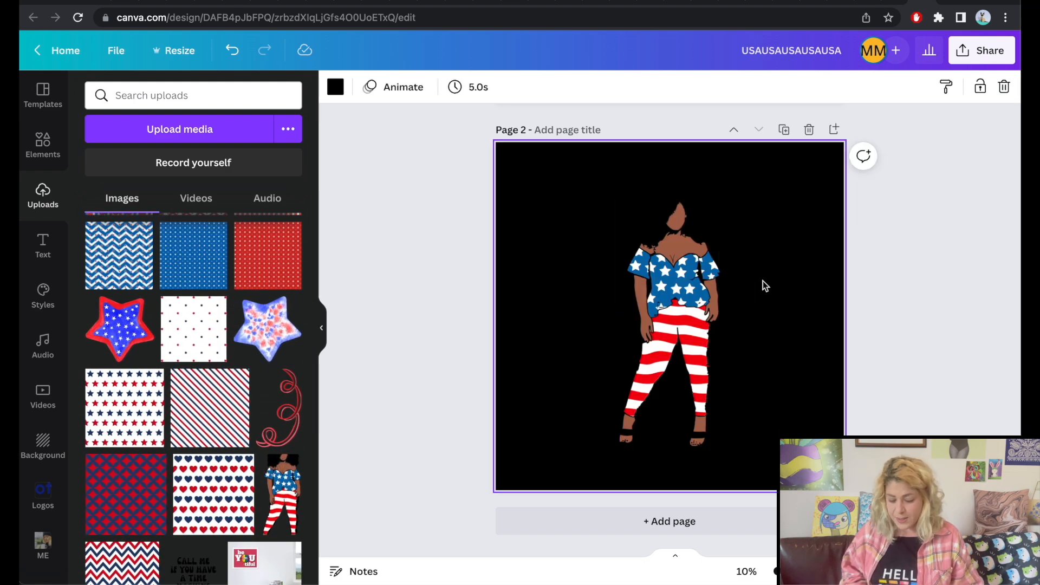
click(677, 263)
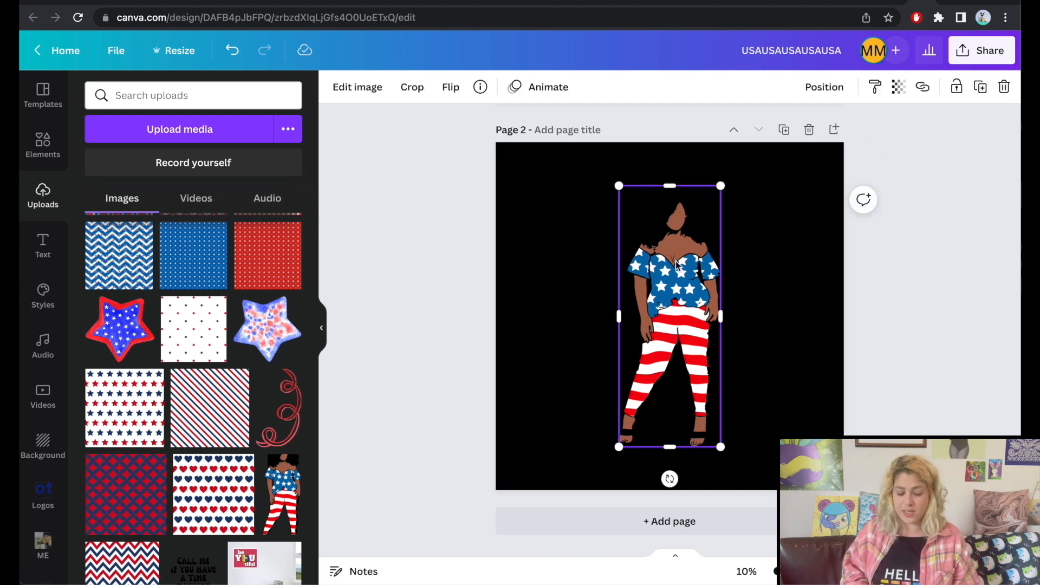
click(760, 257)
key(Delete)
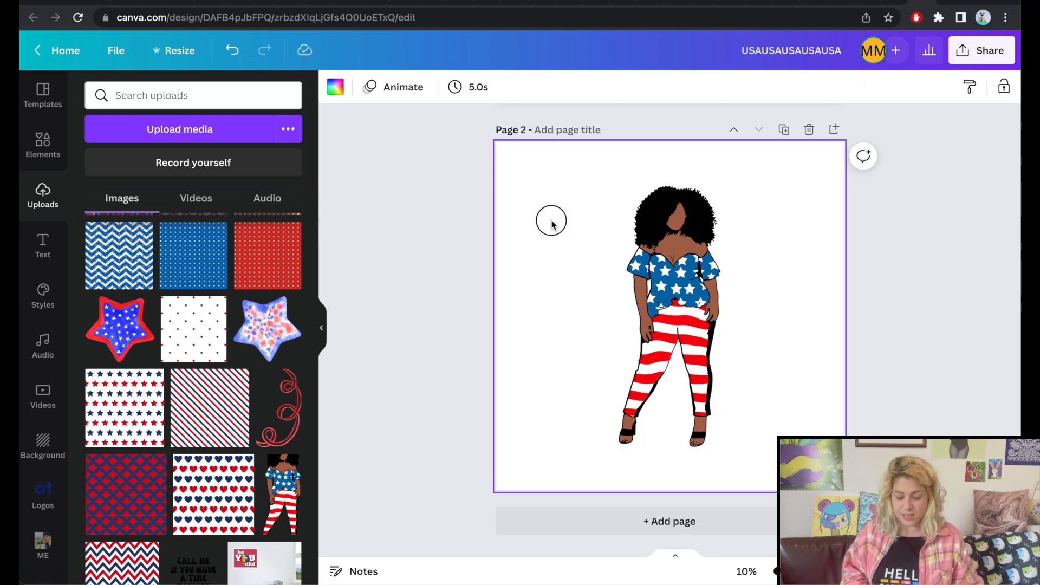
Copy the bottom USA line from page 1 and paste it onto page 2
scroll(552, 220, up, 1)
click(63, 247)
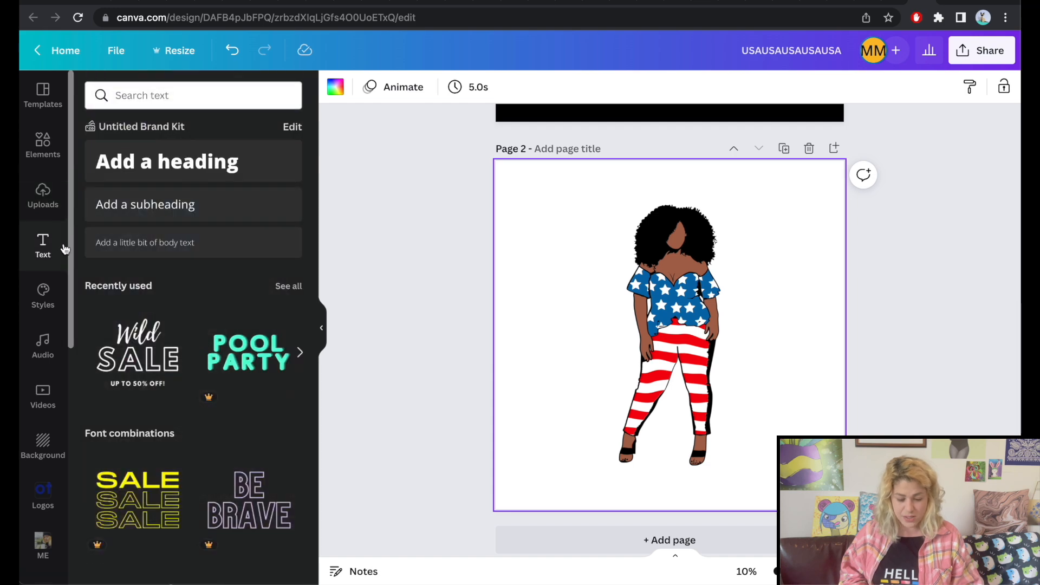
scroll(564, 336, up, 3)
click(596, 210)
scroll(596, 212, down, 1)
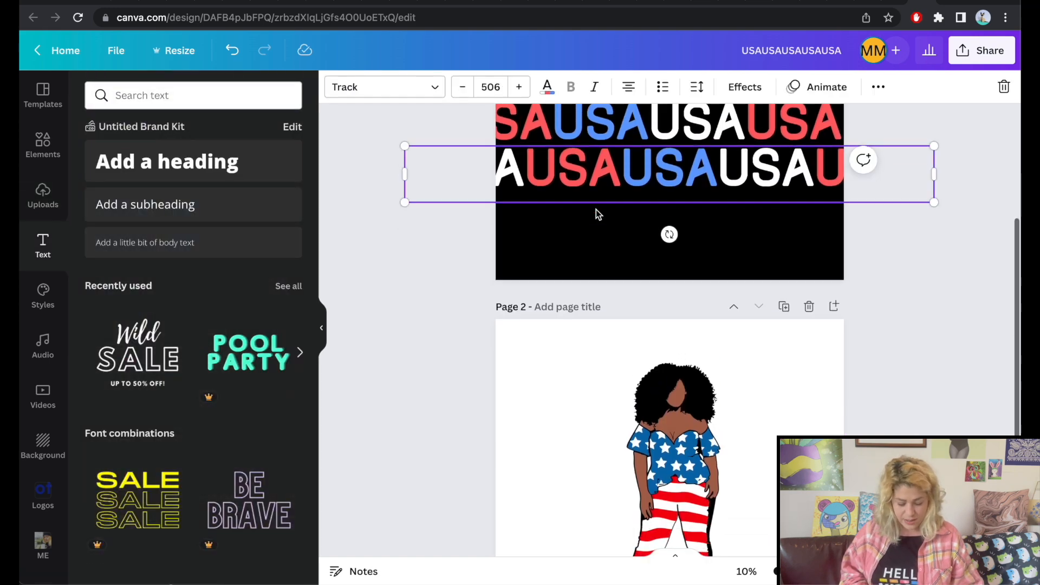
scroll(596, 210, down, 3)
click(565, 271)
key(super+v)
Color the whole pasted text line with the dark blue from the illustration's photo colors
double_click(715, 359)
click(547, 89)
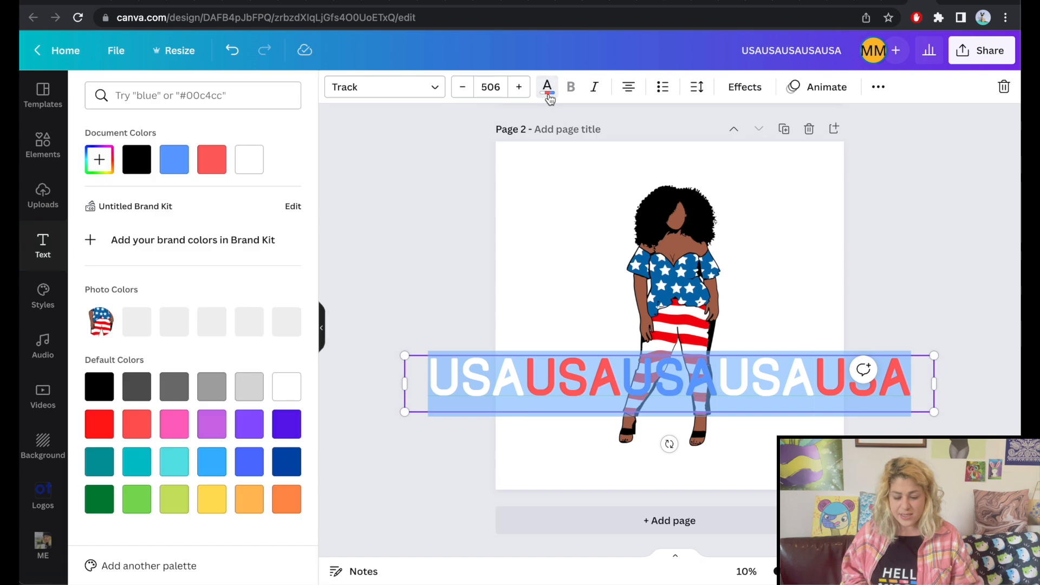
click(211, 322)
click(567, 315)
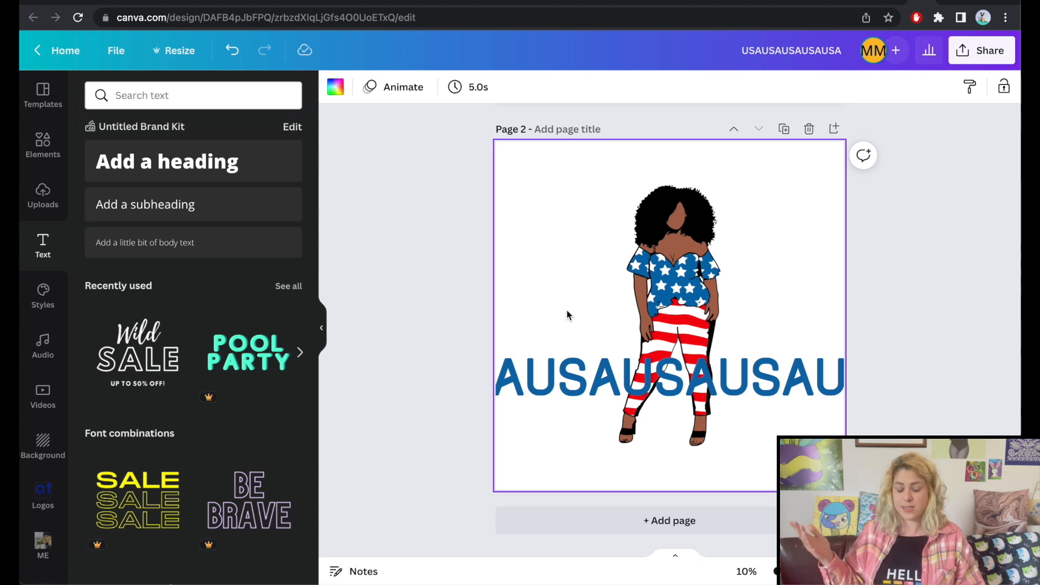
Replace the blue line's text with WE ARE THE PEOPLE
click(673, 389)
double_click(674, 389)
text(W)
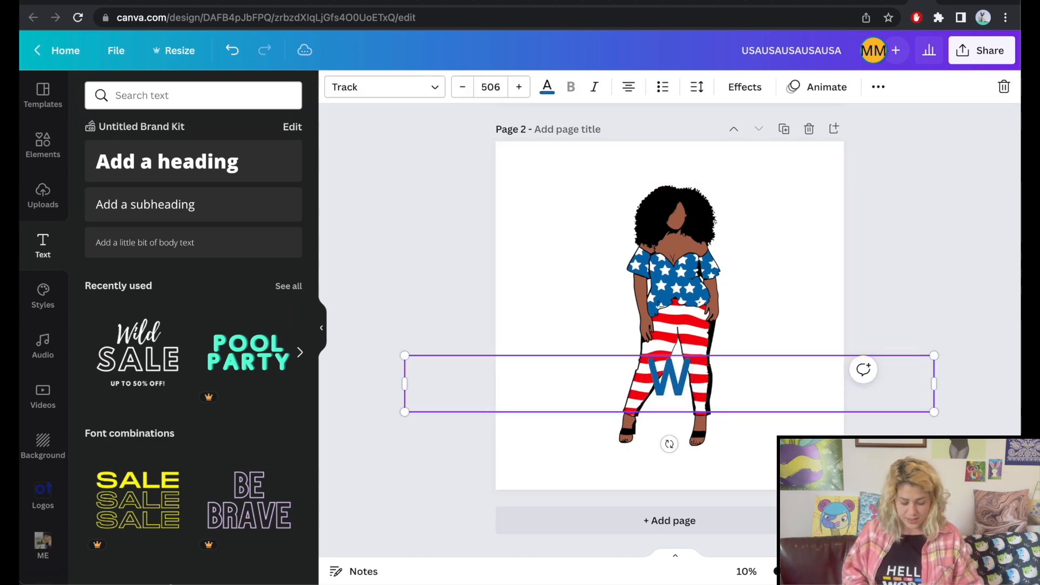
text(E ARE THE PEOPLE)
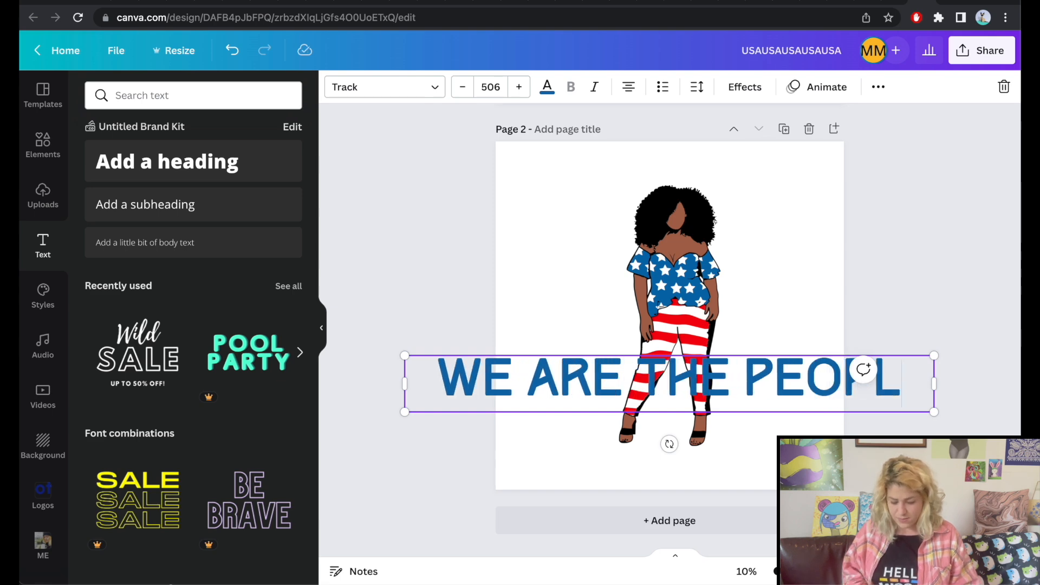
click(756, 298)
Shorten the line to WE THE PEOPLE, scaled to font size 419, and place it above the woman
drag(754, 379, 767, 176)
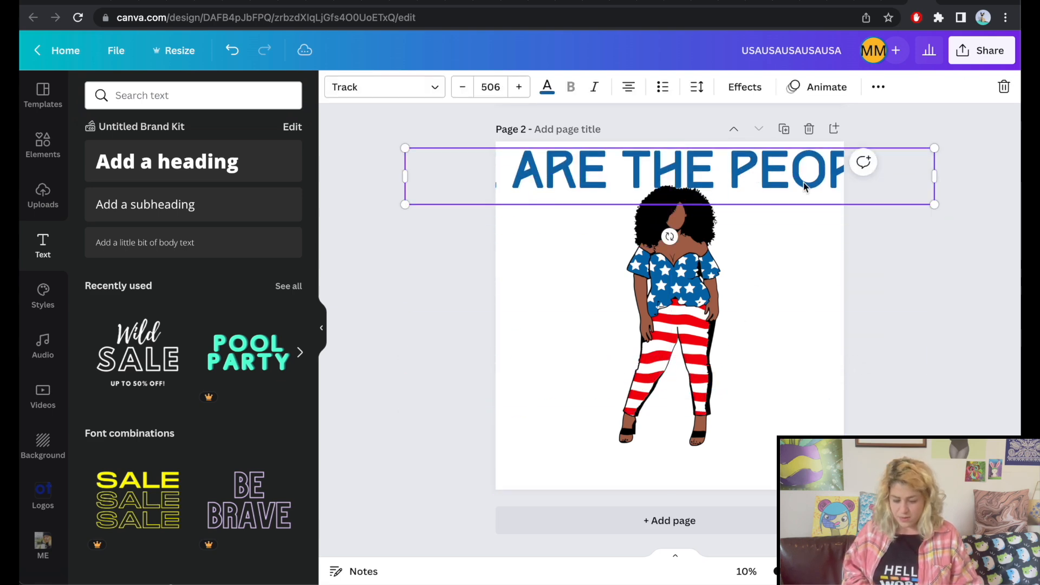
double_click(576, 183)
key(BackSpace)
key(BackSpace)
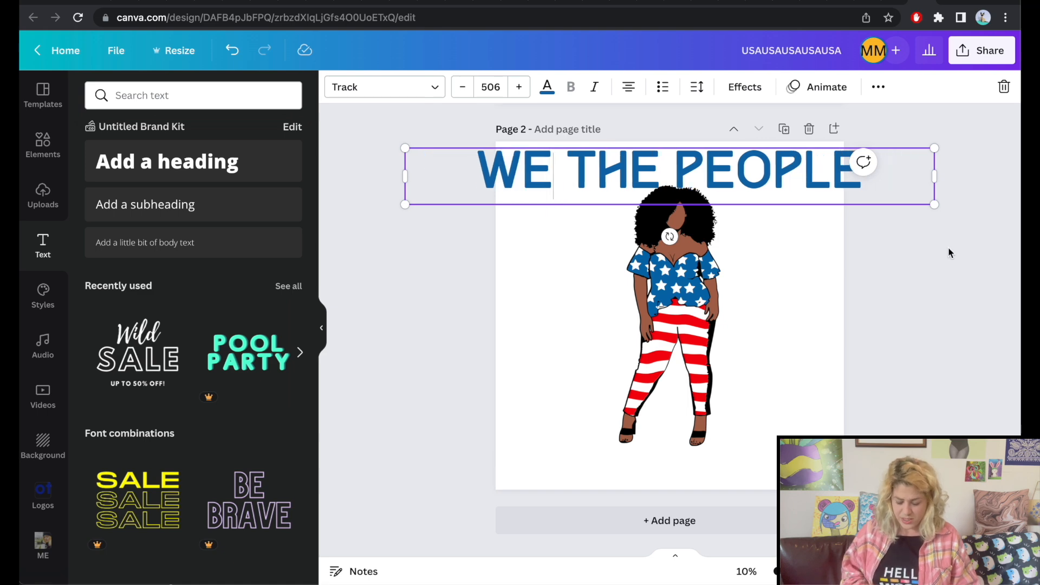
drag(934, 204, 843, 195)
click(788, 222)
Duplicate the heading below the woman's feet, change the copy to MEANS EVERYONE and reduce it to font size 324
drag(657, 151, 705, 467)
double_click(705, 468)
text(M)
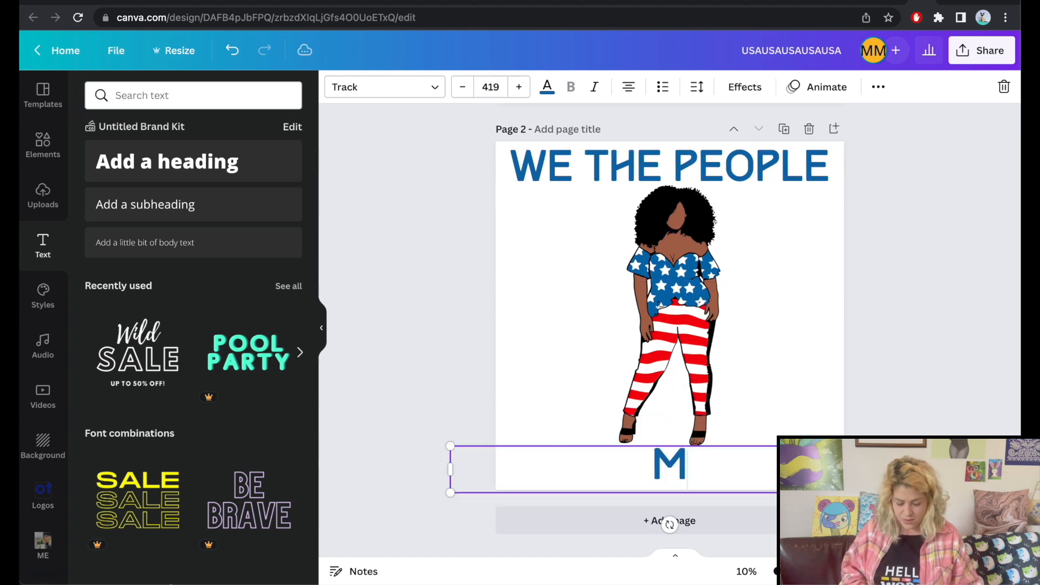
text(EANS EVERYONE)
drag(648, 467, 694, 471)
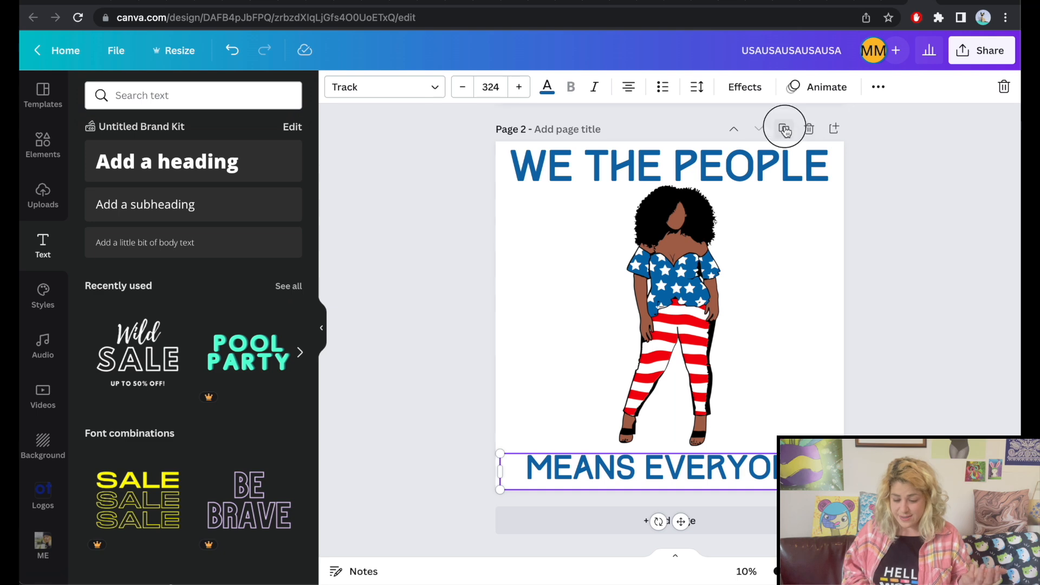
Duplicate page 2 and color MEANS EVERYONE black on the new page
click(784, 128)
click(725, 476)
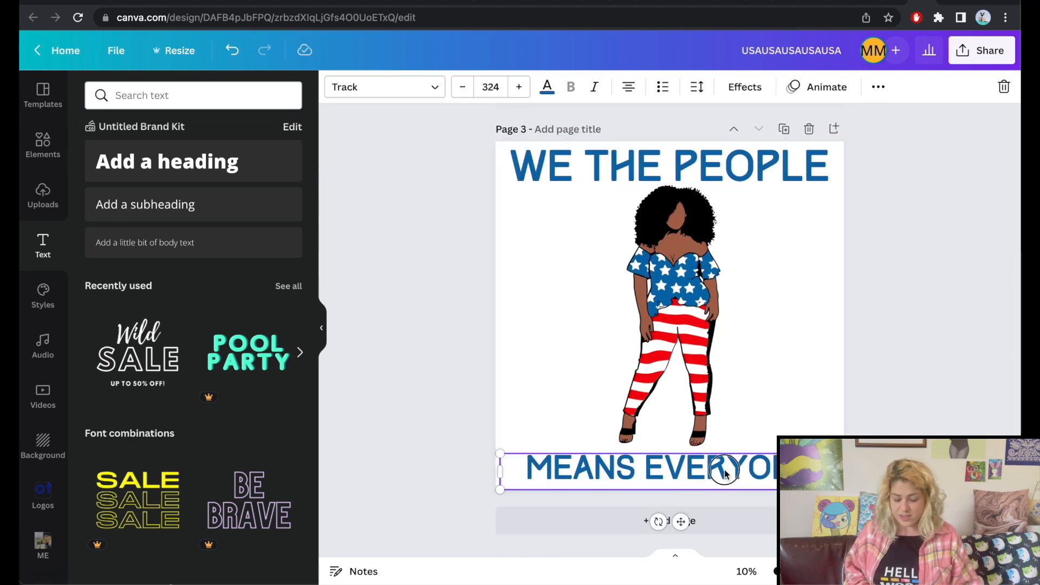
click(548, 86)
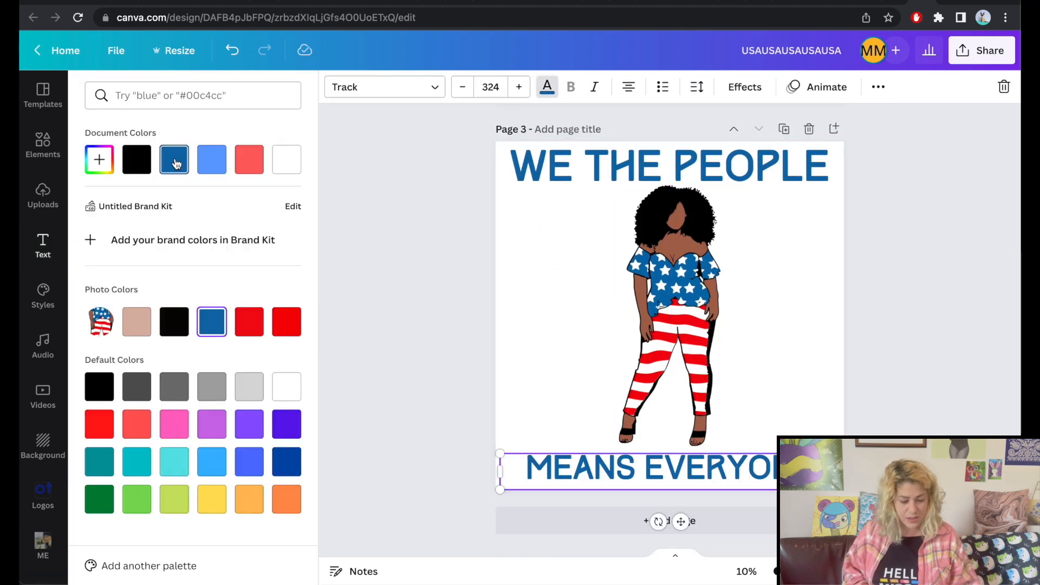
click(136, 161)
key(Escape)
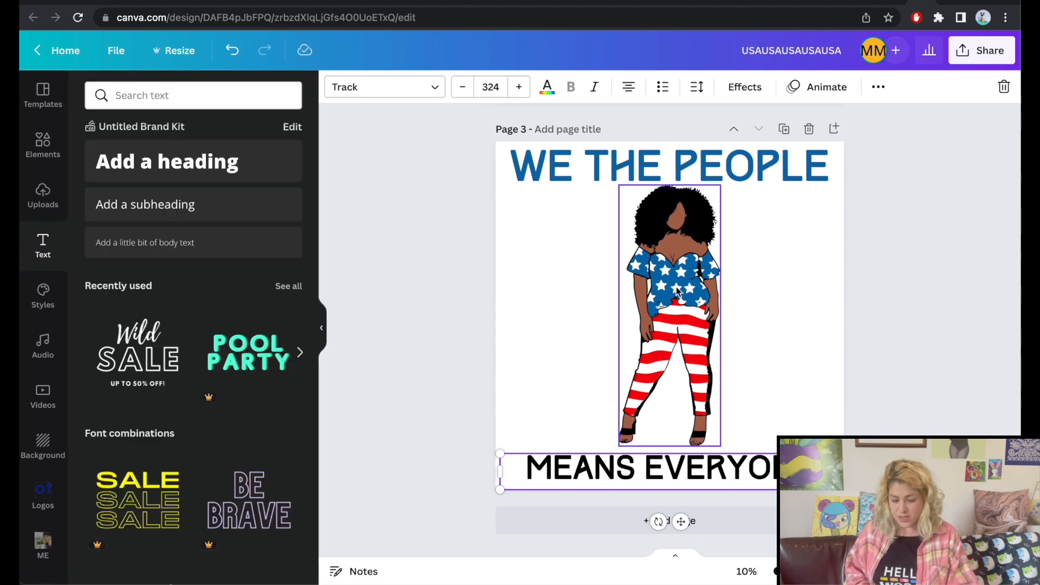
Move the woman to the left side of page 3 and change the heading to WE in a narrower box beside her
drag(682, 297, 594, 294)
drag(700, 173, 696, 221)
triple_click(719, 220)
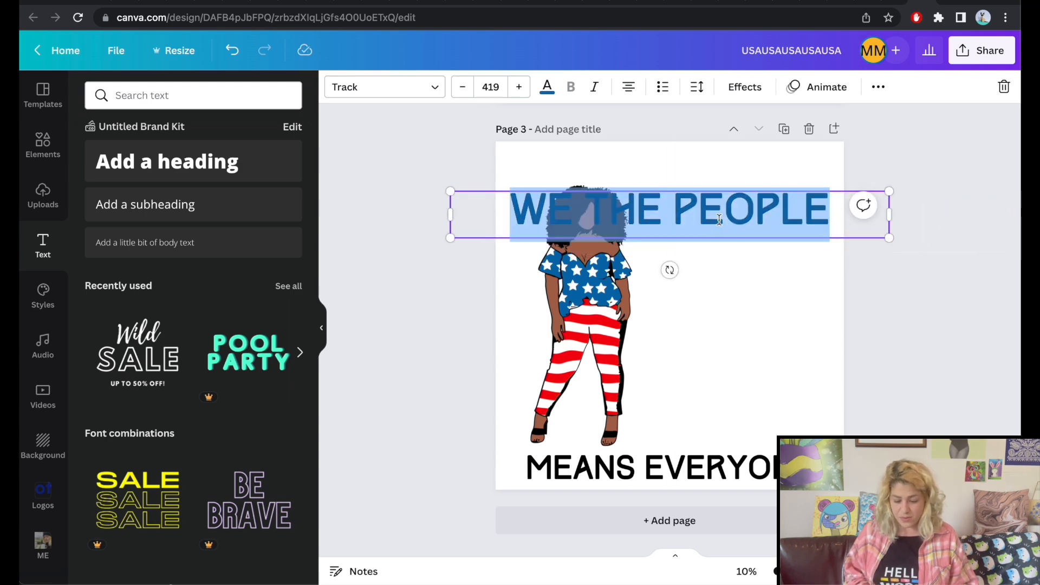
text(WE)
drag(892, 211, 820, 221)
click(694, 221)
Reposition MEANS EVERYONE so it sits slightly higher, directly under the woman's feet
click(755, 478)
drag(839, 471, 794, 472)
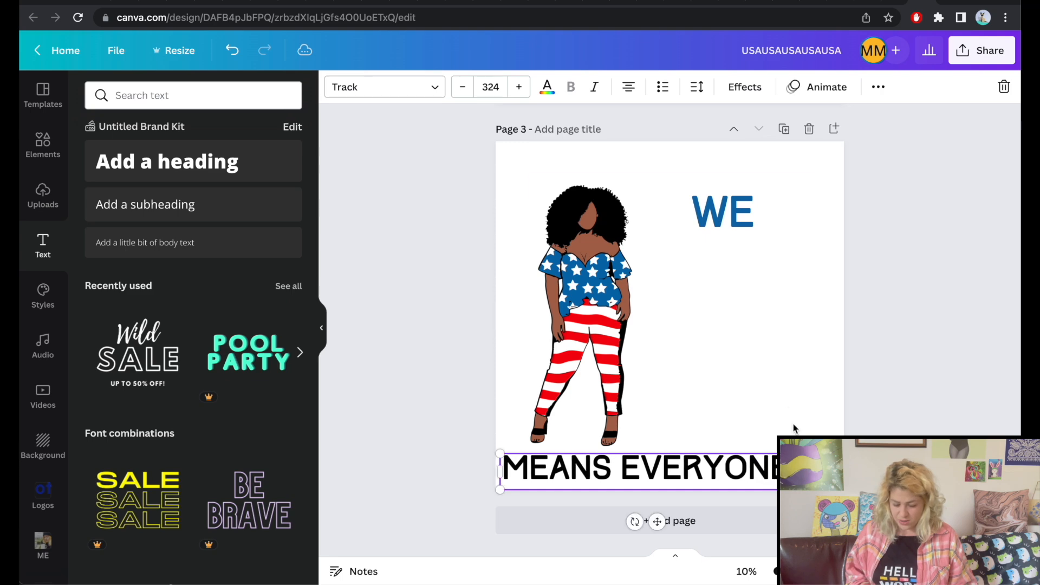
click(715, 491)
drag(705, 480, 729, 472)
Narrow the WE text box so the word sits closer to the woman
click(746, 210)
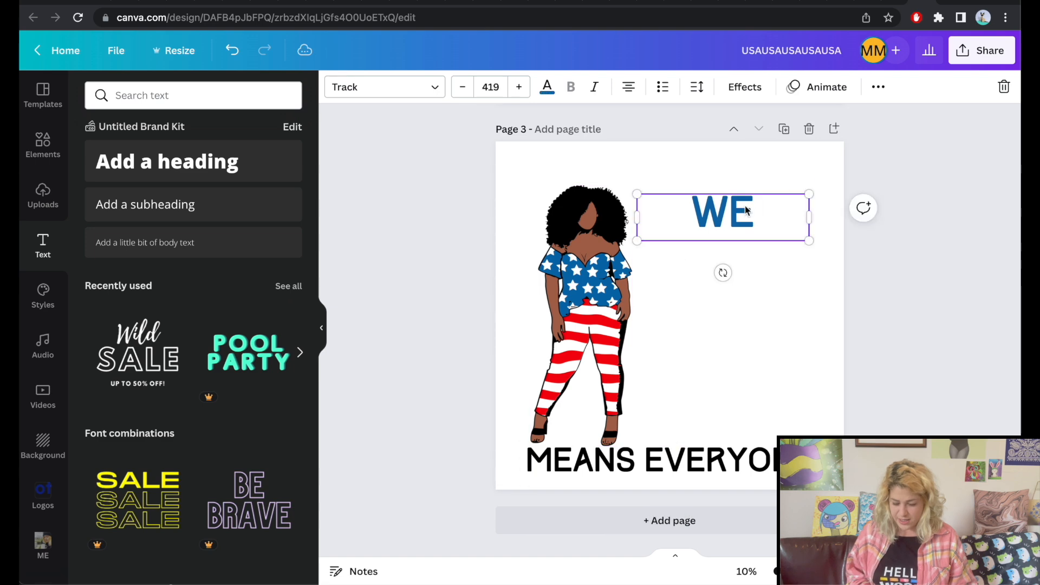
drag(810, 223, 727, 218)
click(788, 233)
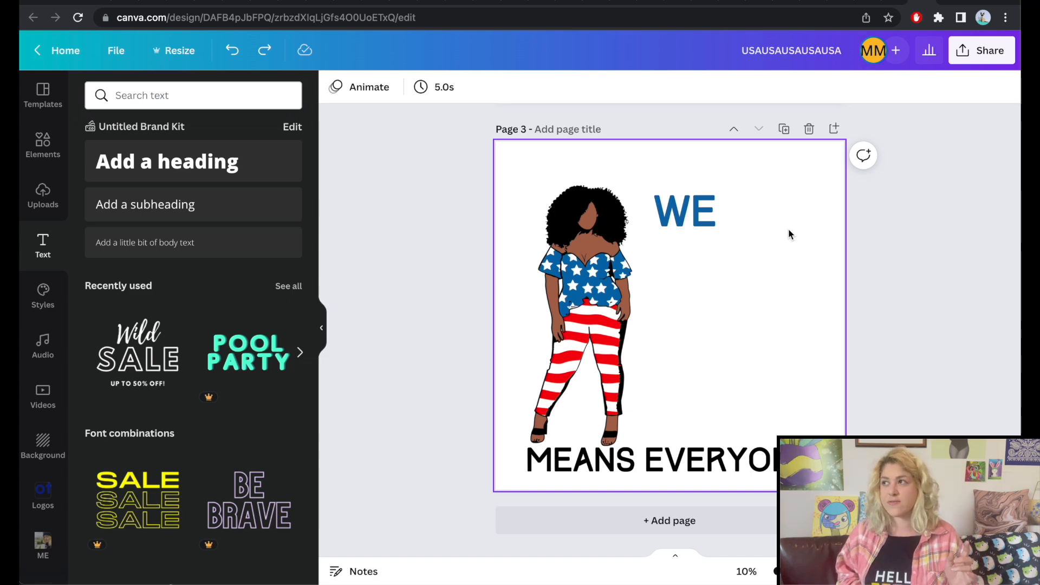
Make two copies of WE stacked below it and change them to THE and PEOPLE
click(699, 223)
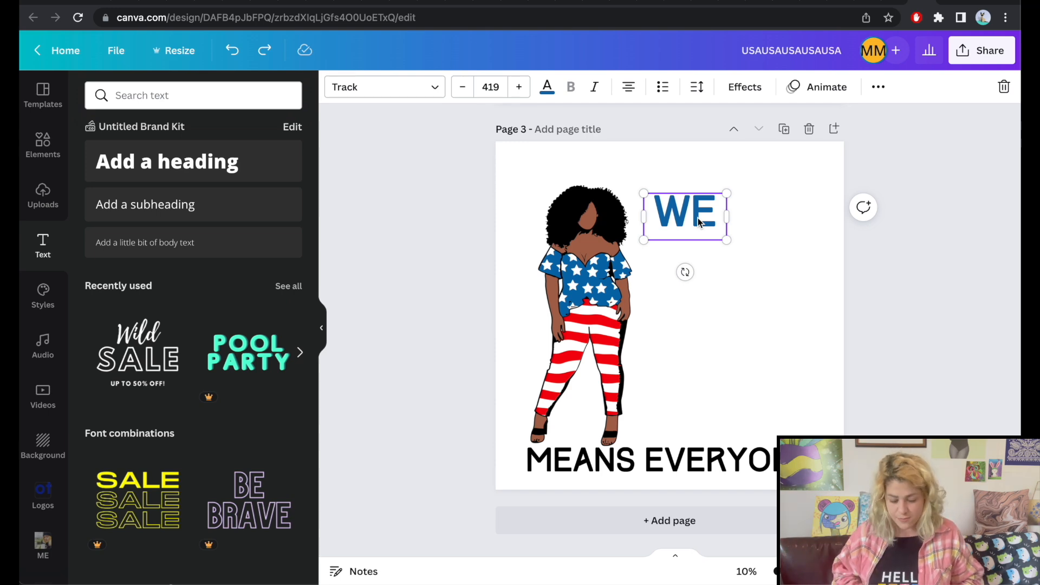
alt+drag(699, 222, 705, 346)
click(689, 271)
double_click(690, 271)
text(THE)
double_click(703, 323)
text(PEOPLE)
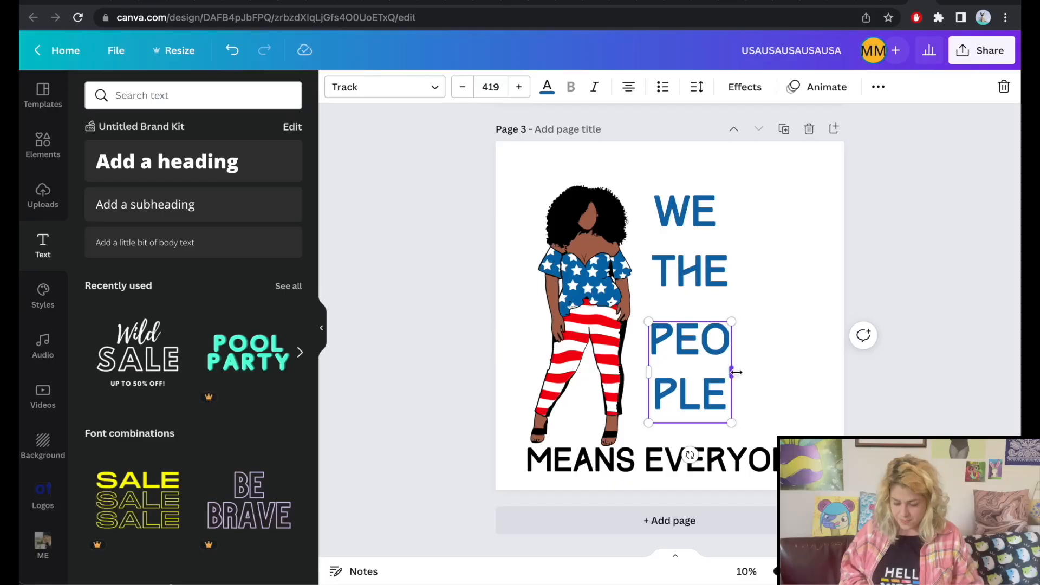
Fit PEOPLE on one line and rearrange WE, THE and PEOPLE in a tighter stack beside the woman
click(749, 346)
click(685, 212)
drag(726, 235, 721, 262)
drag(596, 273, 596, 264)
drag(720, 263, 719, 228)
drag(762, 353, 757, 317)
drag(765, 409, 757, 372)
click(757, 428)
Cut the bottom black line down to EVERYONE and add MEANS as a separate blue word under PEOPLE
click(632, 441)
double_click(581, 459)
key(BackSpace)
drag(700, 396, 700, 440)
double_click(718, 417)
text(MEANS)
Resize the blue MEANS and align it beneath PEOPLE
click(822, 358)
drag(750, 313, 750, 309)
click(718, 417)
drag(804, 435, 831, 441)
drag(721, 417, 710, 410)
Move the woman and the blue words up together, and scale EVERYONE to fit the width beneath them
drag(515, 162, 785, 398)
drag(704, 287, 719, 271)
drag(696, 455, 708, 385)
drag(829, 393, 788, 430)
drag(743, 403, 749, 404)
Nudge the upper group into place, then enlarge MEANS and adjust its spacing with PEOPLE
drag(813, 374, 585, 179)
drag(790, 222, 799, 229)
click(821, 260)
drag(713, 361, 714, 365)
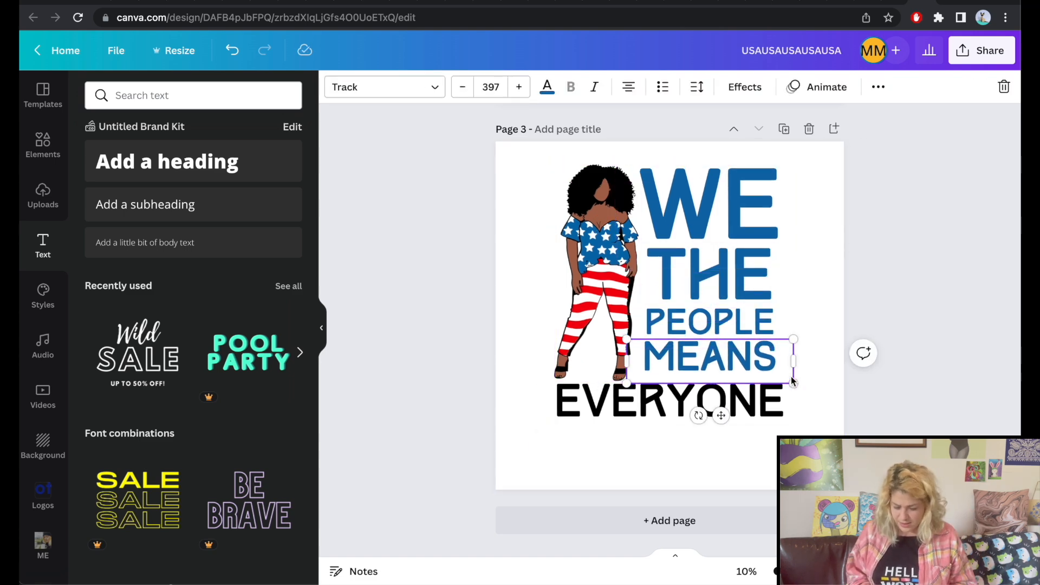
drag(794, 382, 805, 388)
drag(722, 322, 724, 322)
Shrink WE and THE and move them closer together beside the woman's head and torso
click(696, 191)
drag(803, 164, 782, 176)
mouse_move(721, 216)
mouse_down()
mouse_move(734, 211)
mouse_move(721, 208)
mouse_up()
click(721, 274)
drag(641, 321, 668, 303)
drag(723, 265, 723, 260)
Enlarge PEOPLE and MEANS and stack them beneath THE, beside the woman's legs
click(724, 322)
mouse_move(784, 308)
mouse_down()
mouse_move(834, 293)
mouse_move(784, 305)
mouse_up()
drag(713, 359, 713, 348)
drag(796, 377, 810, 382)
drag(719, 346, 718, 354)
Shrink the woman slightly and move WE, PEOPLE and MEANS closer around her
click(599, 282)
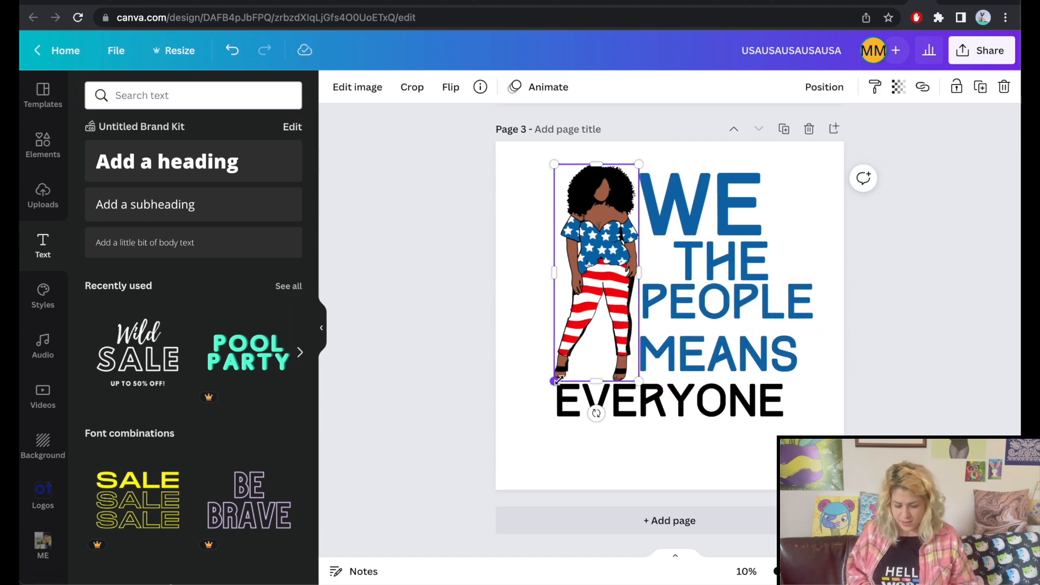
drag(554, 381, 561, 365)
click(699, 201)
drag(700, 202, 697, 196)
drag(726, 303, 721, 304)
drag(766, 355, 766, 348)
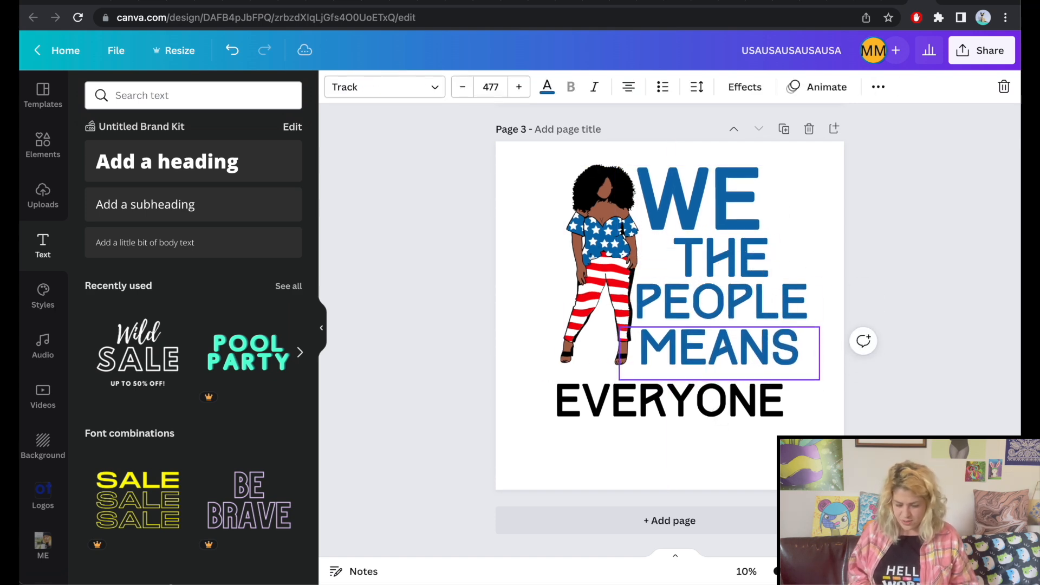
Fit EVERYONE beneath the woman and words, coloring EVERY blue, ONE red and the upper words black
drag(670, 400, 670, 391)
click(878, 351)
drag(878, 350, 569, 179)
drag(705, 254, 694, 256)
click(693, 211)
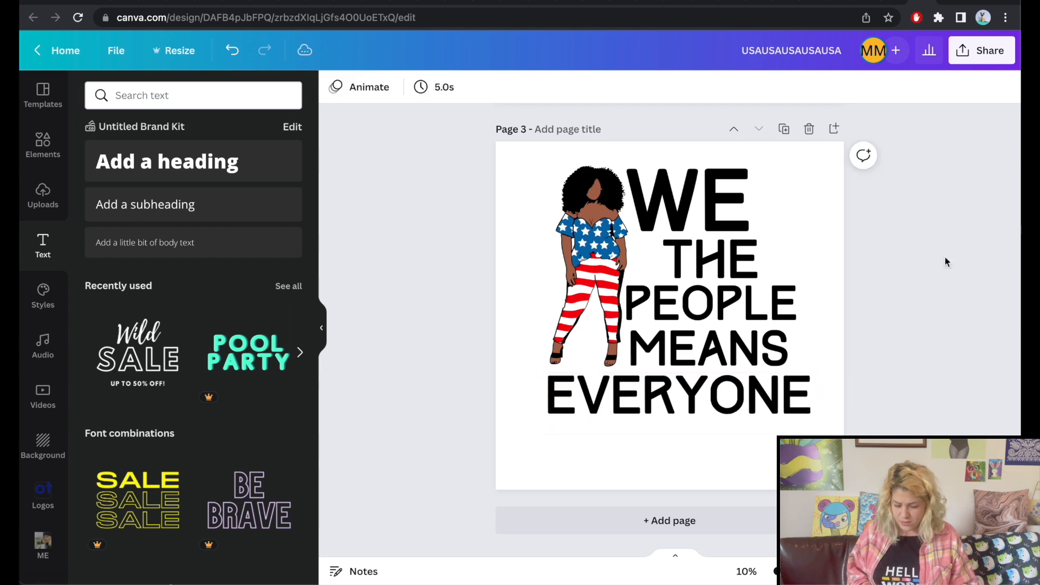
drag(700, 398, 489, 400)
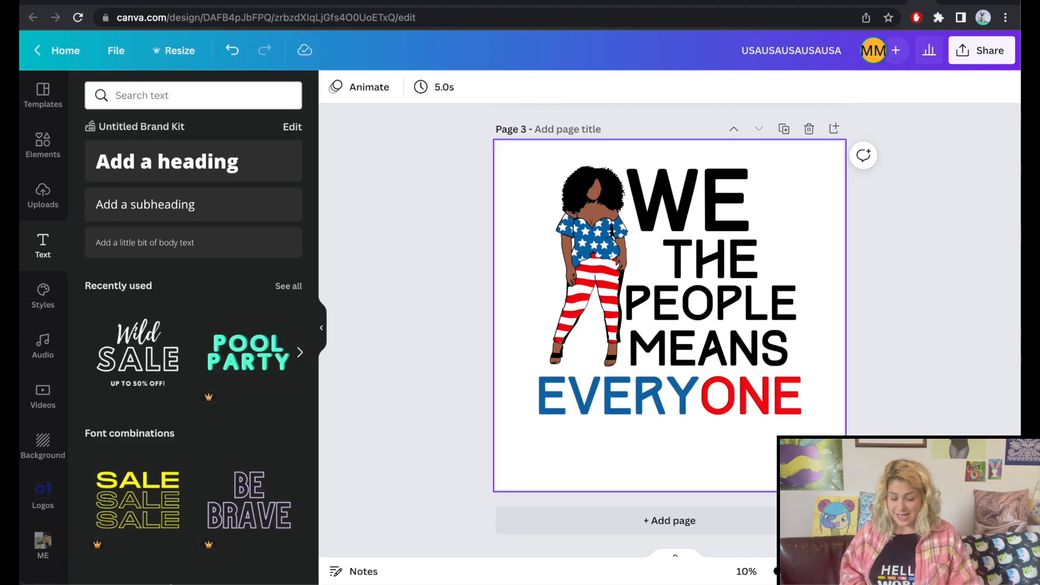
Enlarge the whole woman-and-text layout together and center it on the page
drag(836, 431, 670, 243)
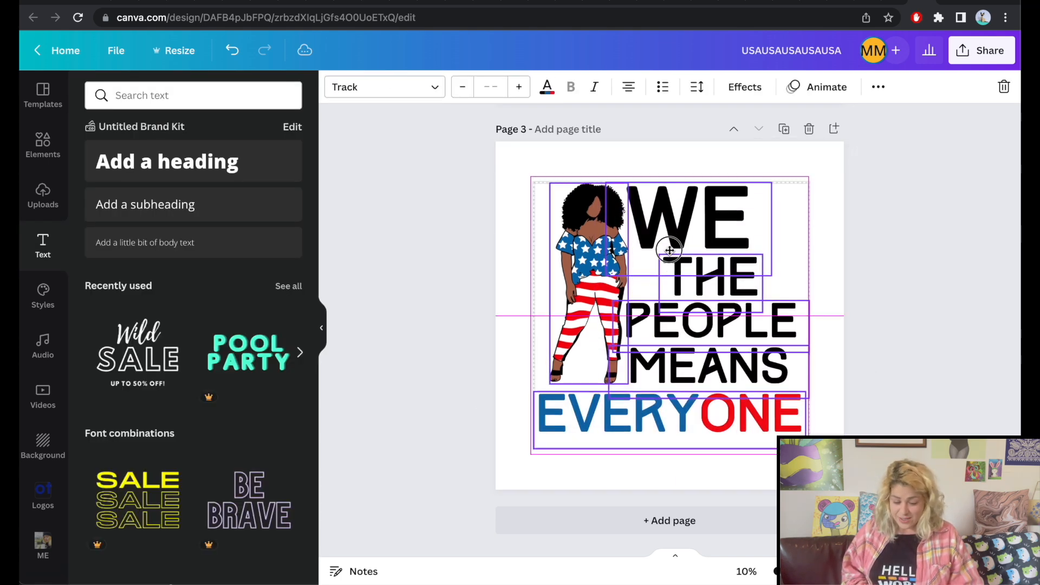
drag(811, 185, 858, 137)
drag(778, 255, 752, 278)
click(910, 294)
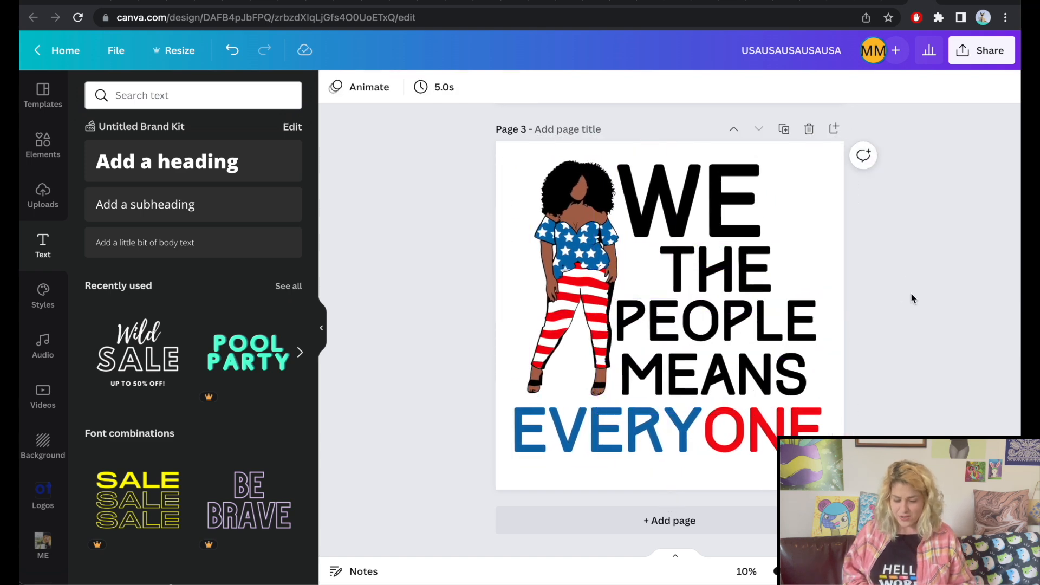
Delete the page with the centered woman between WE THE PEOPLE and MEANS EVERYONE
scroll(928, 219, up, 4)
scroll(928, 219, up, 8)
scroll(904, 303, down, 5)
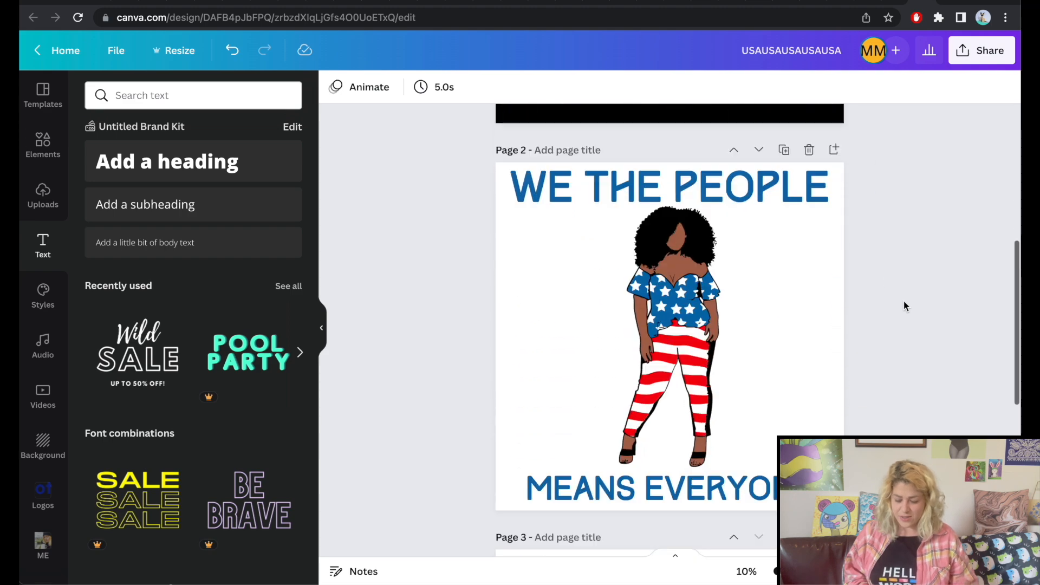
click(809, 148)
Browse the uploaded American graphics and add a blank page after the WE THE PEOPLE MEANS EVERYONE layout
click(43, 196)
scroll(228, 357, down, 5)
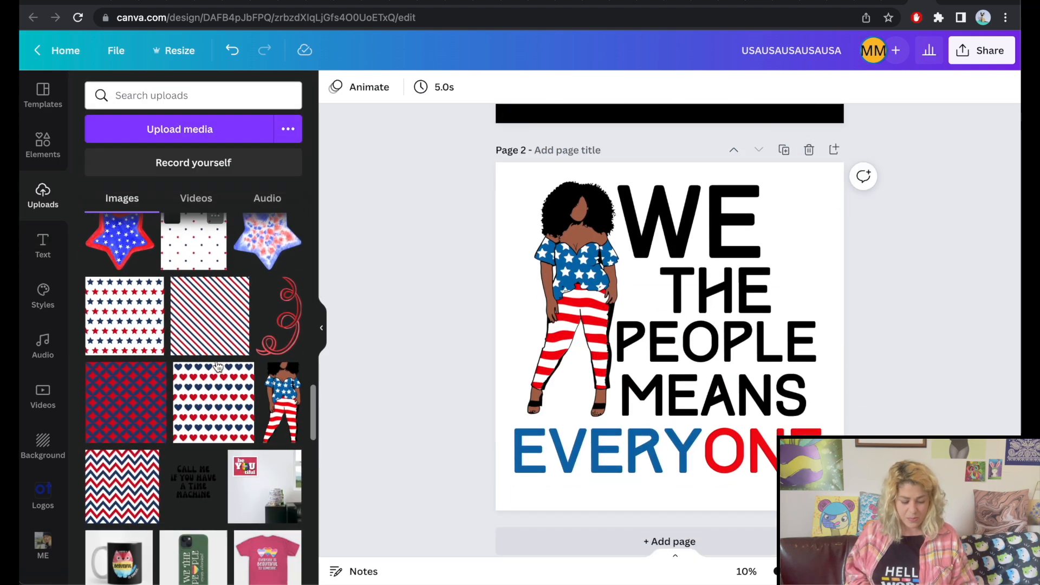
scroll(241, 434, up, 6)
scroll(241, 434, up, 5)
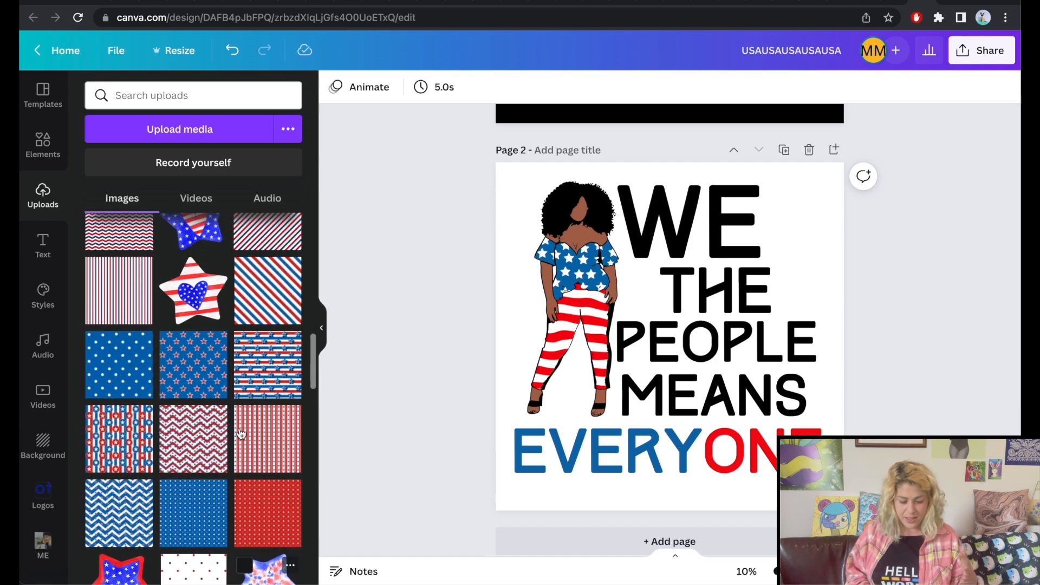
scroll(242, 433, up, 5)
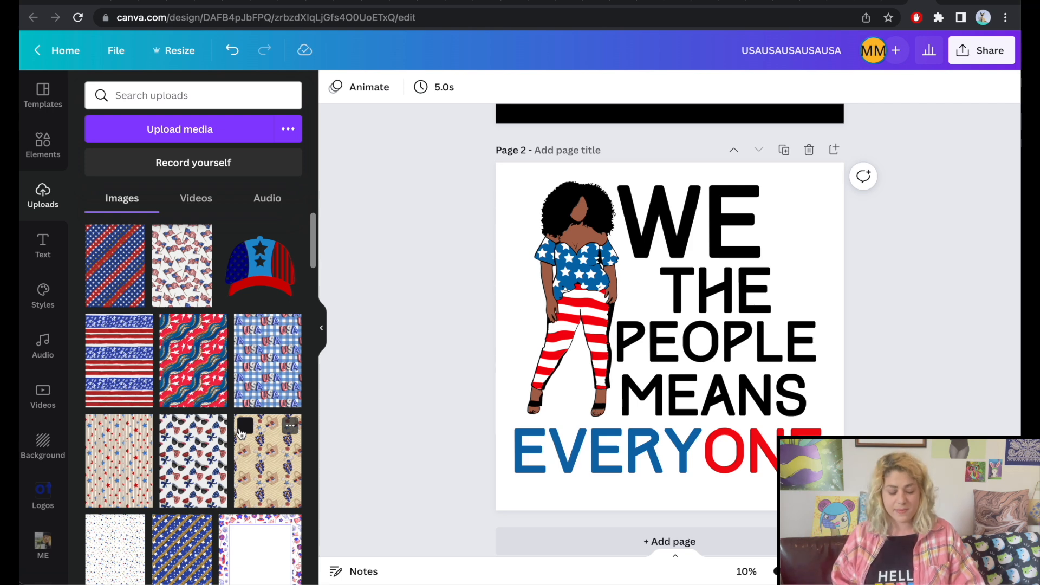
scroll(263, 394, down, 5)
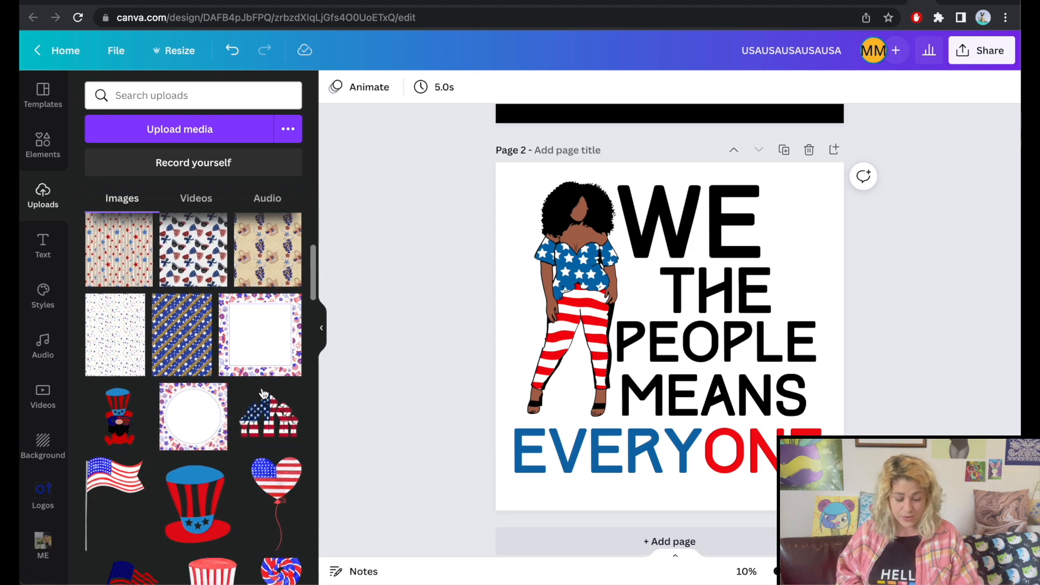
click(534, 537)
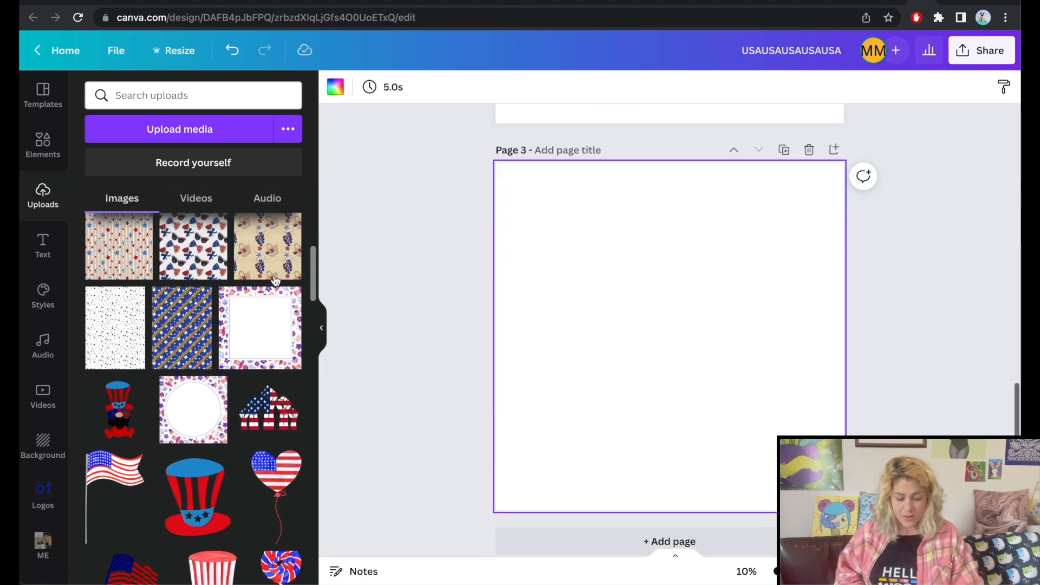
Try the square patriotic border image at full-page size on the blank page, and delete it
click(262, 347)
drag(539, 208, 486, 184)
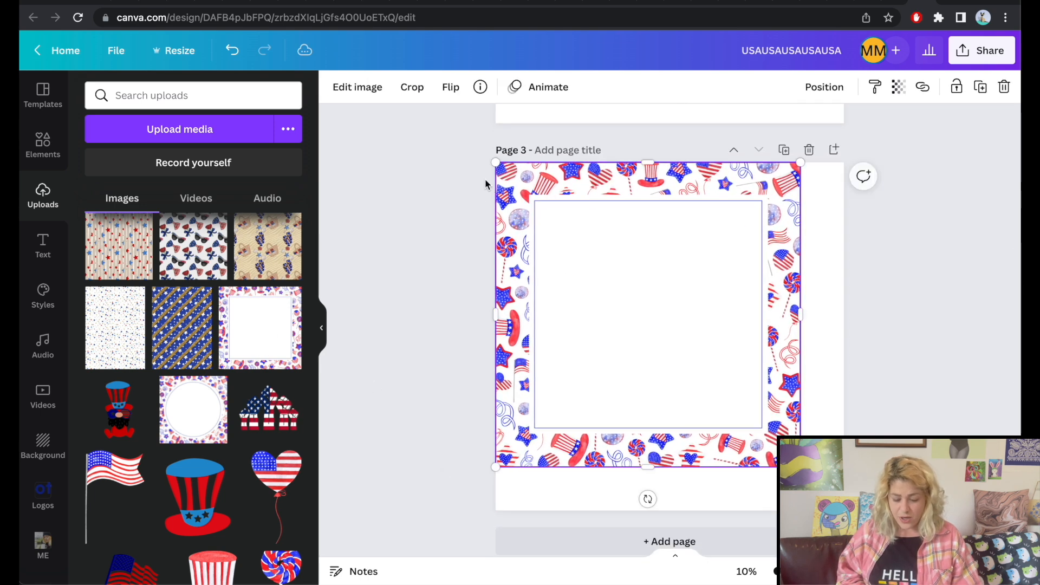
drag(801, 468, 844, 511)
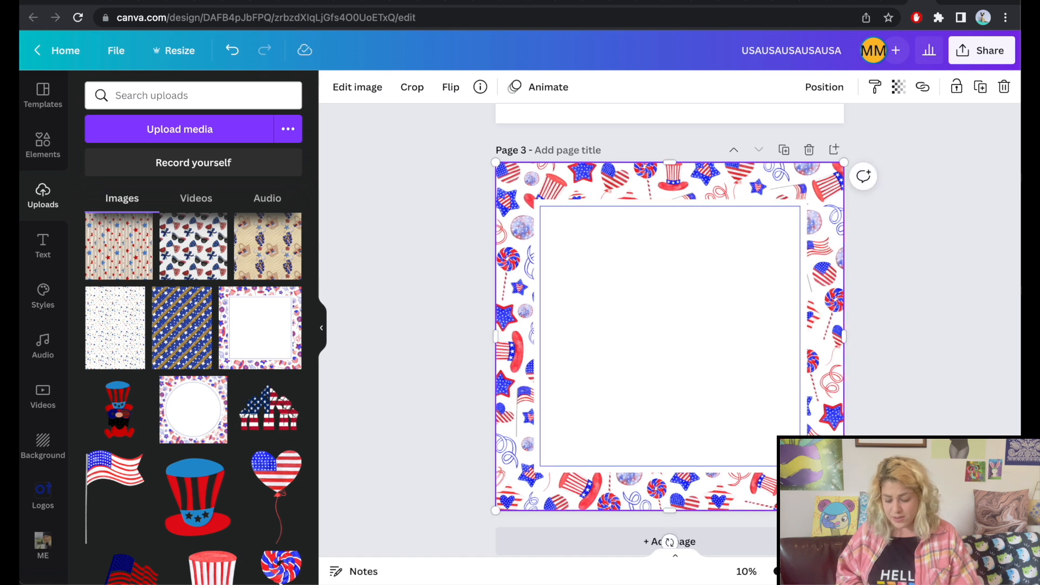
key(Escape)
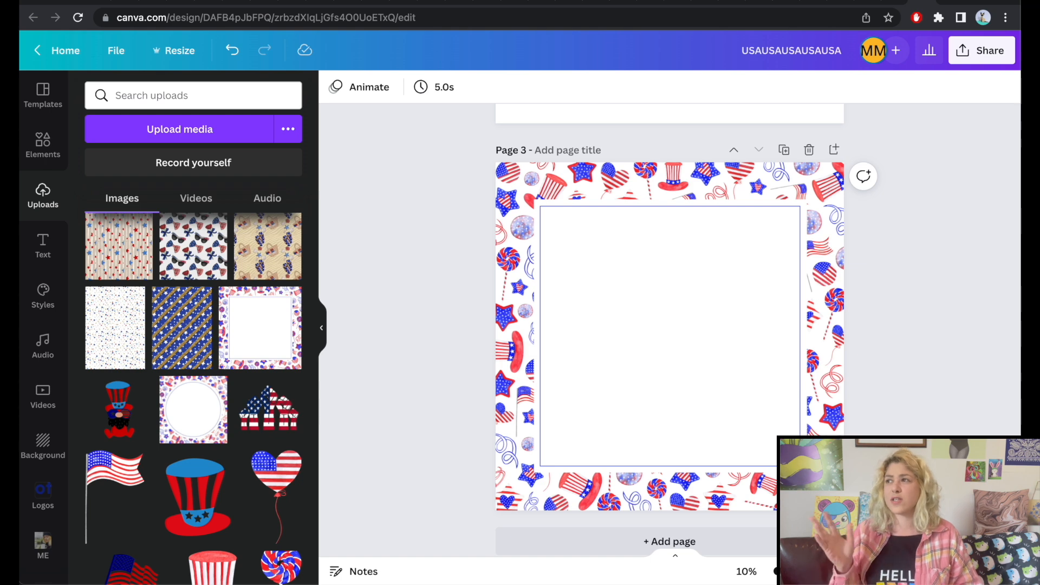
click(785, 399)
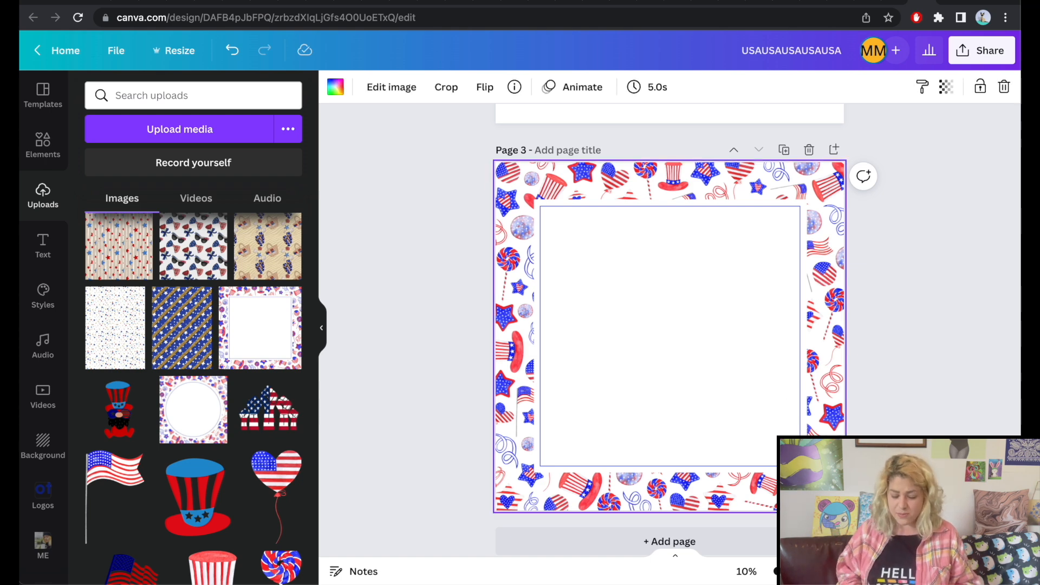
key(Delete)
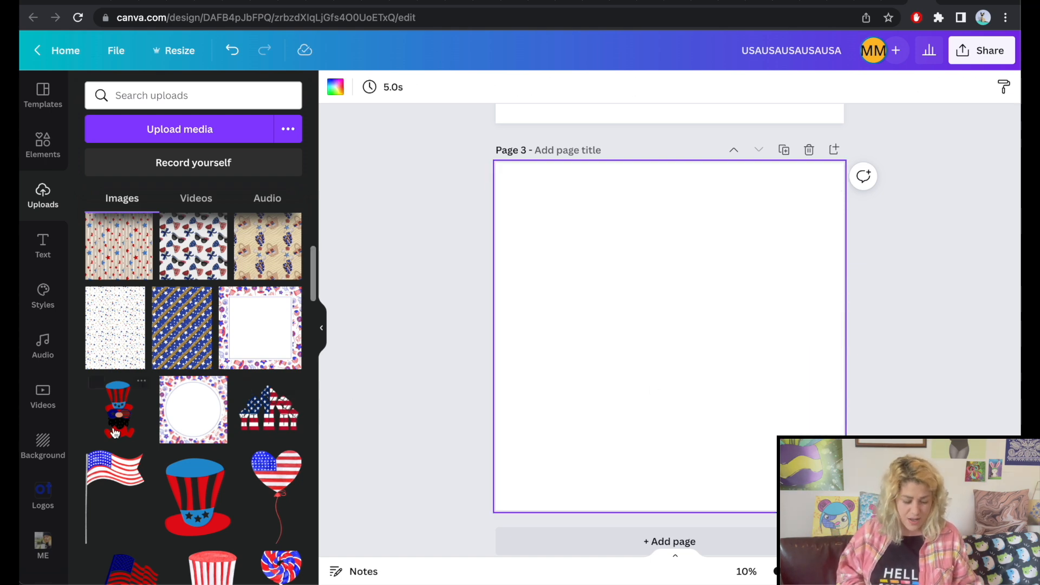
Add the uploaded heart-shaped American flag balloon to the blank page
scroll(157, 373, down, 4)
scroll(244, 353, up, 2)
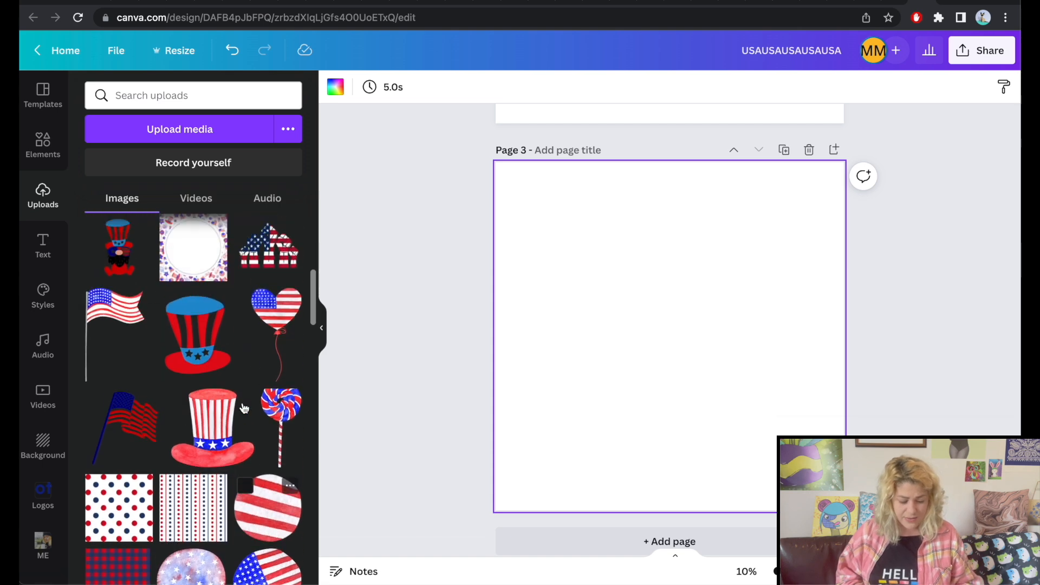
click(276, 320)
click(775, 319)
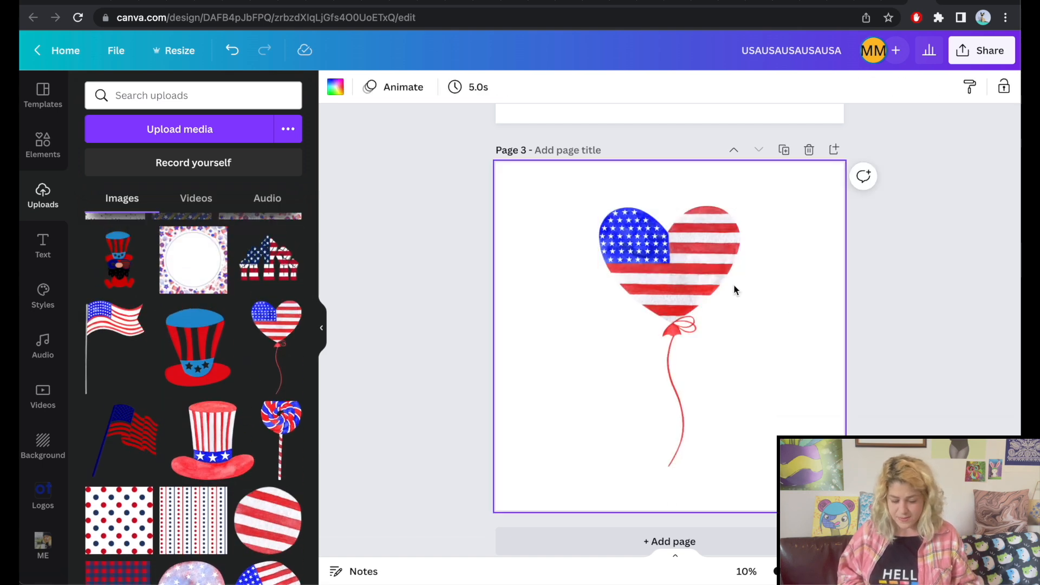
Copy the PEOPLE text onto the balloon page, replace it with HAPPY BIRTHDAY AMERICA, and widen its text box
scroll(542, 347, up, 5)
scroll(557, 381, up, 2)
click(674, 369)
key(super+c)
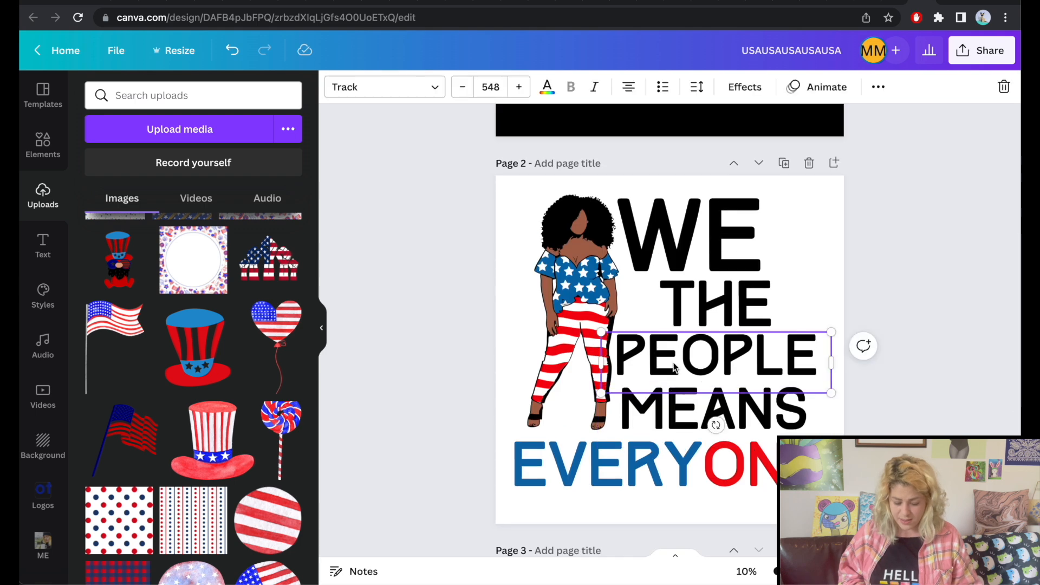
scroll(674, 364, down, 6)
click(674, 364)
key(super+v)
double_click(676, 417)
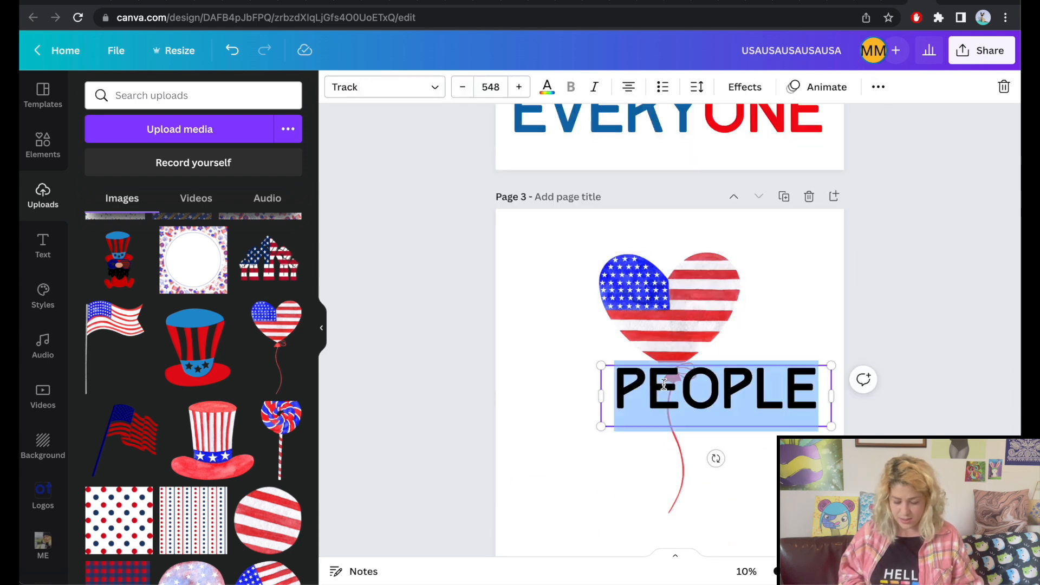
text(HAPPY BIRTHDAY AMERICA)
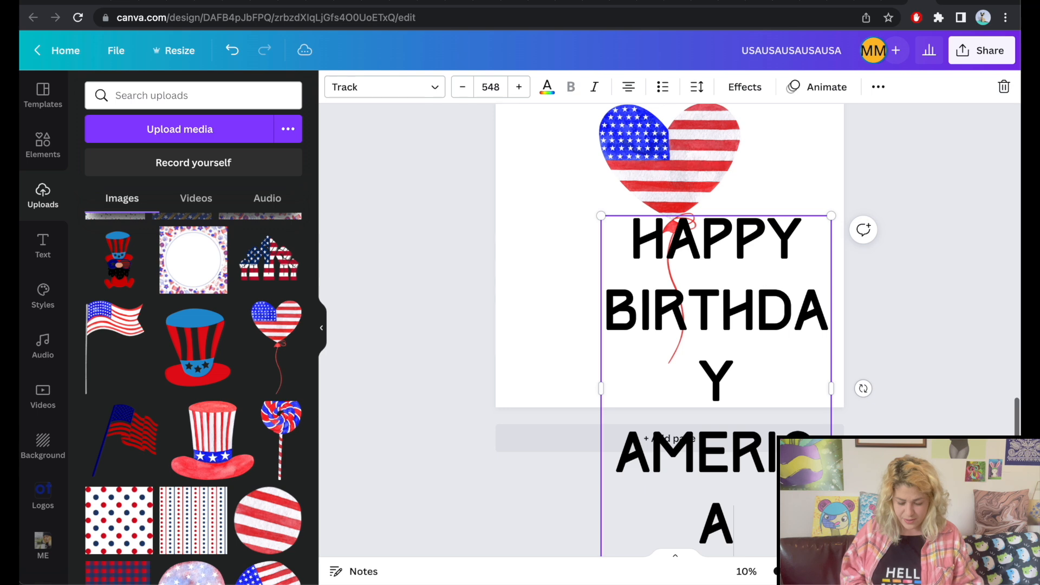
drag(836, 395, 917, 329)
click(914, 167)
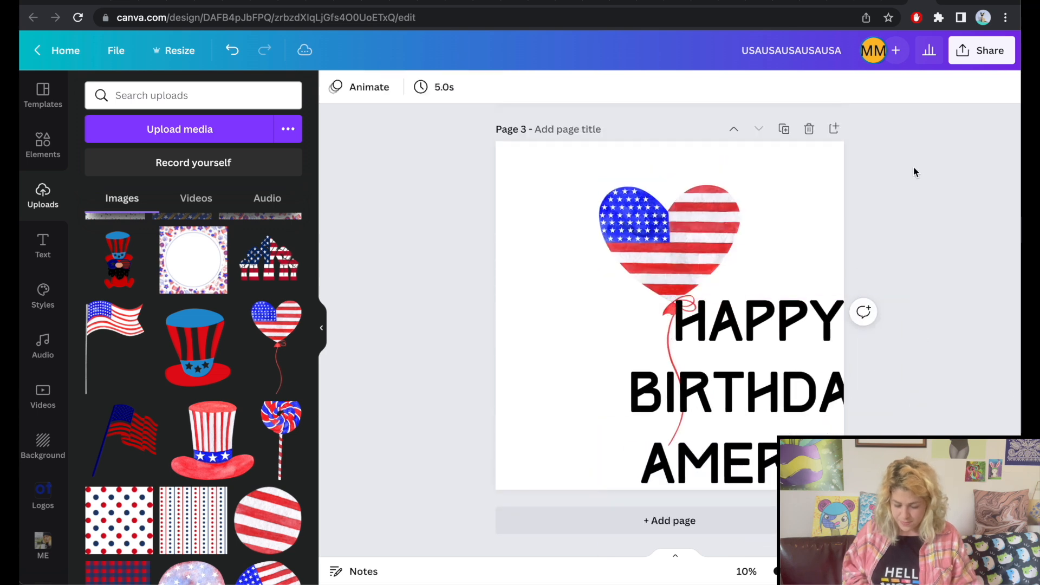
Move the balloon to the page's upper-left corner and bring the HAPPY BIRTHDAY AMERICA text fully onto the page
drag(673, 240, 600, 209)
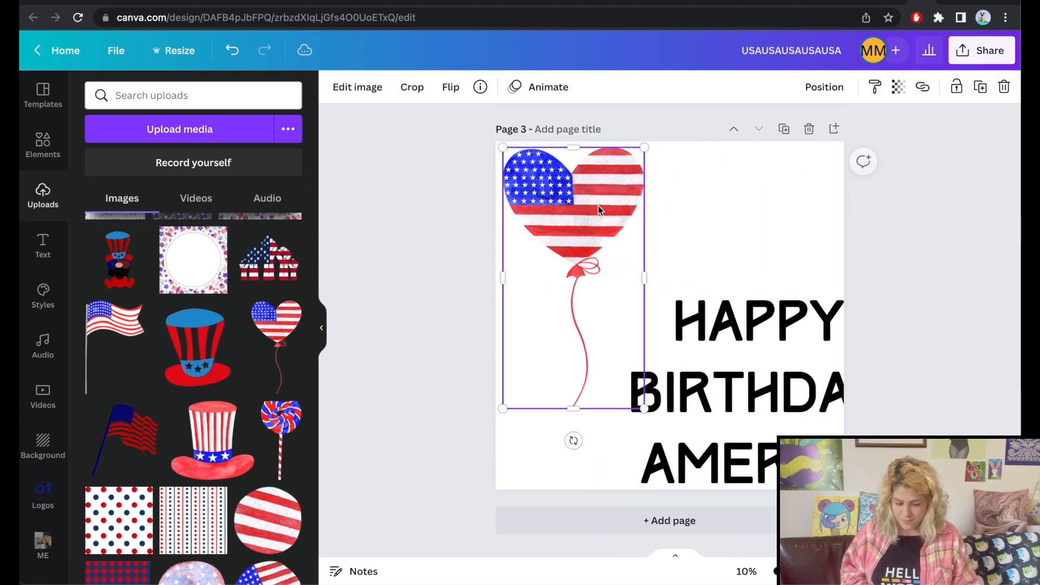
click(748, 378)
drag(747, 378, 685, 350)
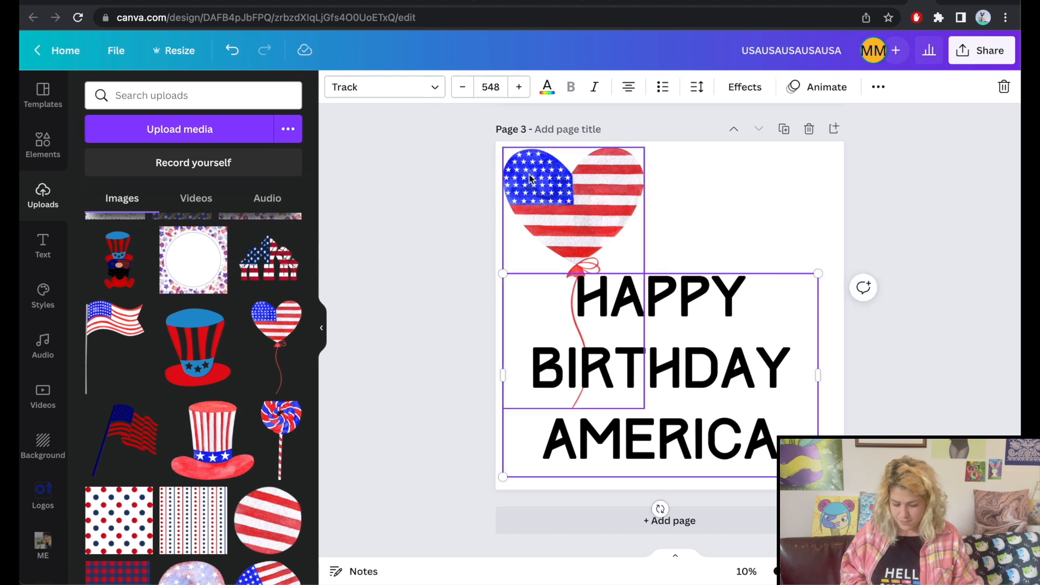
Set the page background to black and the HAPPY BIRTHDAY AMERICA text to white
click(681, 142)
click(332, 90)
click(137, 158)
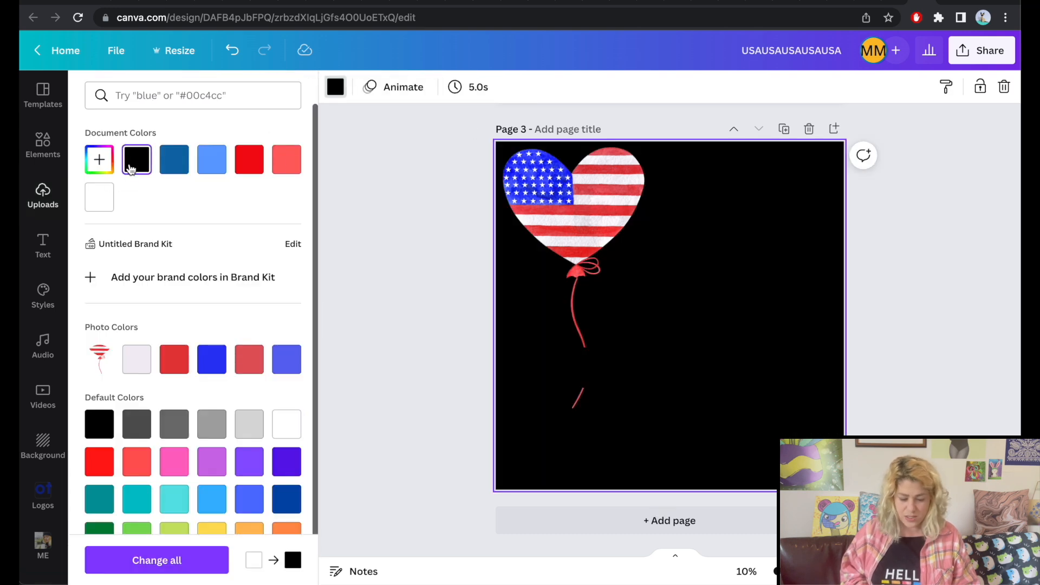
click(696, 346)
click(548, 88)
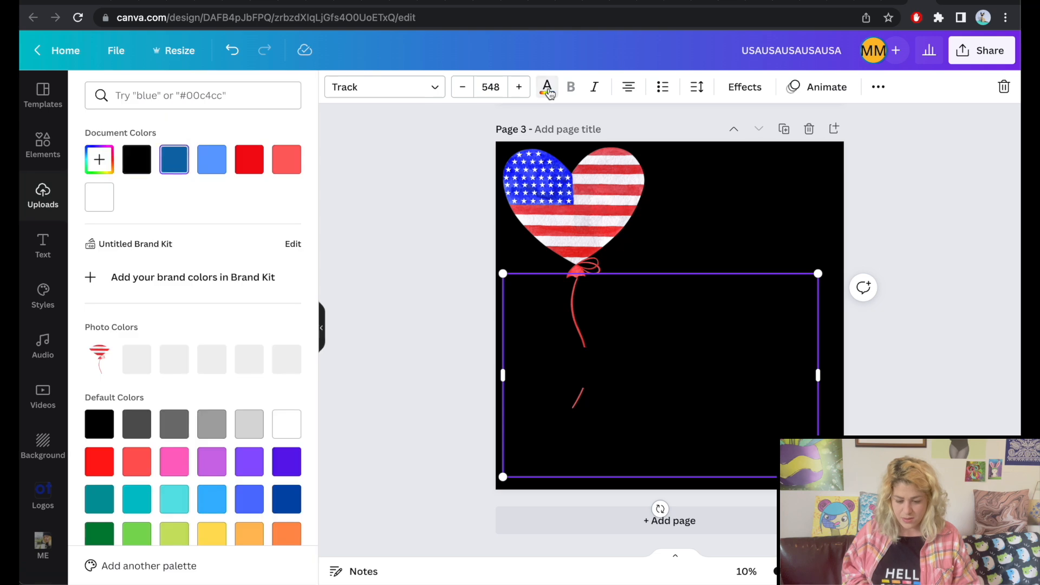
click(103, 199)
Change the HAPPY BIRTHDAY AMERICA font to Art Nuvo UltraRough and tighten its line spacing
click(428, 87)
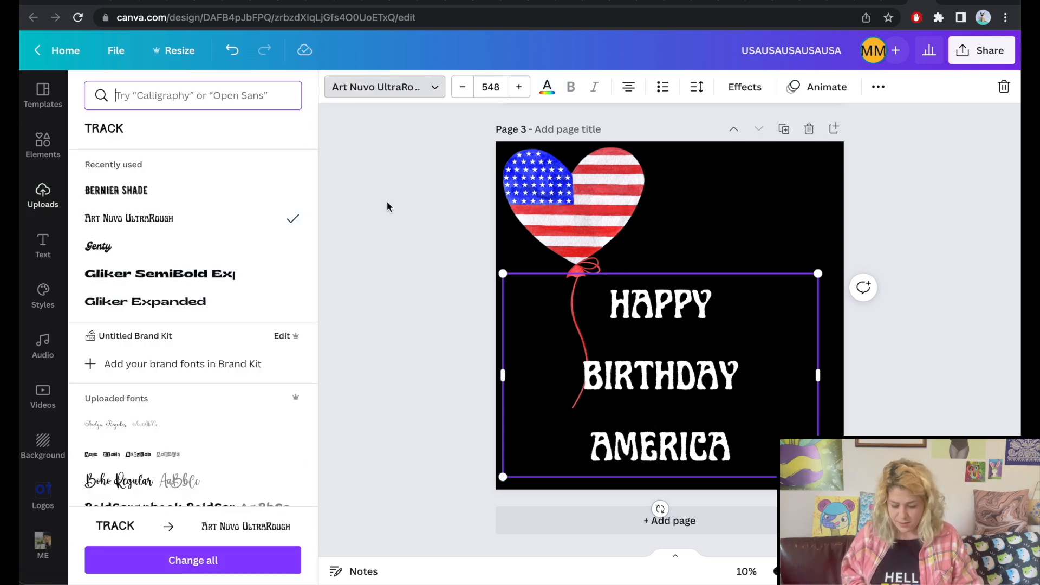
click(697, 87)
drag(779, 191, 726, 188)
click(957, 319)
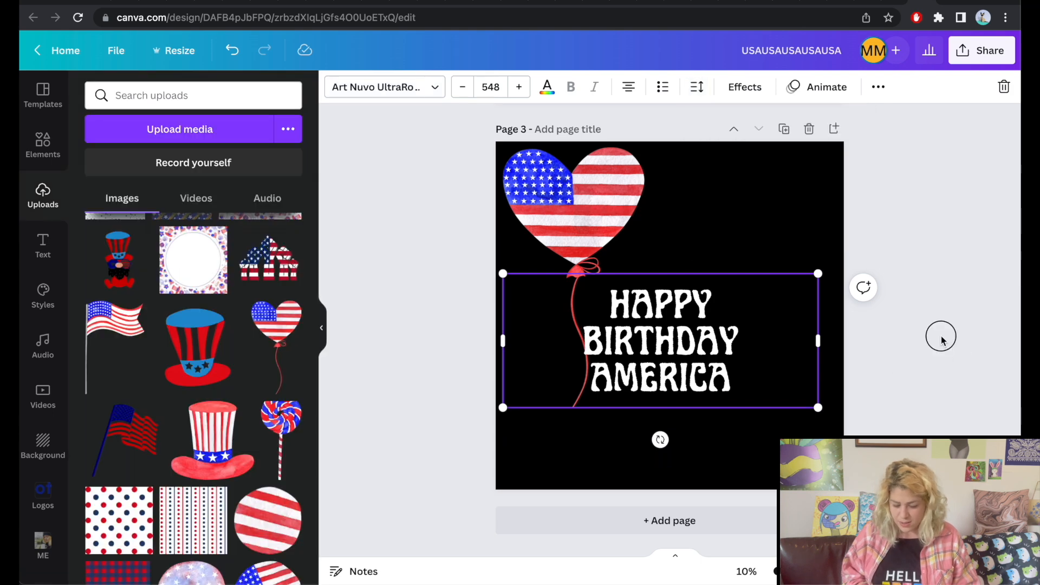
Shrink the balloon to about the text's height and place it to the left of the page-centered lettering
drag(661, 342, 733, 354)
click(615, 163)
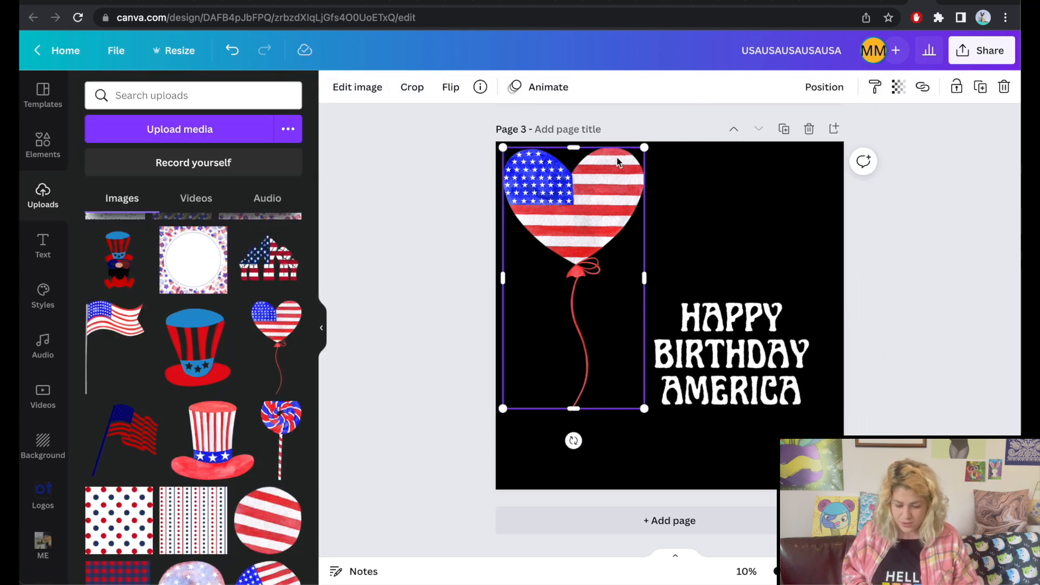
drag(643, 145, 567, 290)
drag(536, 329, 541, 292)
drag(740, 369, 679, 325)
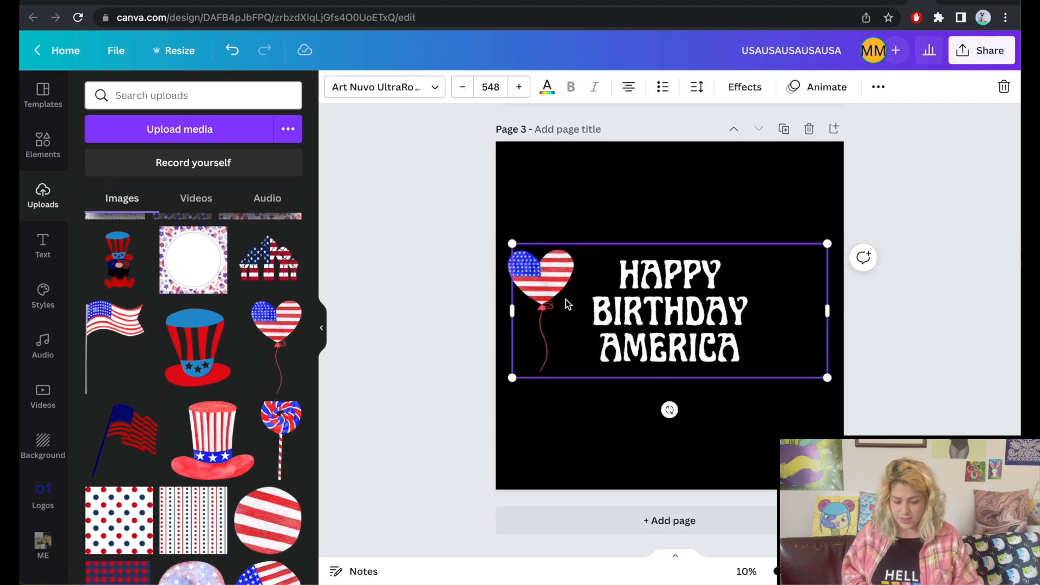
Narrow the HAPPY BIRTHDAY AMERICA text box around its lettering and re-center it on the page
drag(827, 310, 704, 309)
click(699, 314)
drag(597, 311, 669, 313)
Duplicate the balloon onto the opposite side of the text and flip the copy horizontally
click(540, 294)
key(super+d)
drag(539, 294, 802, 295)
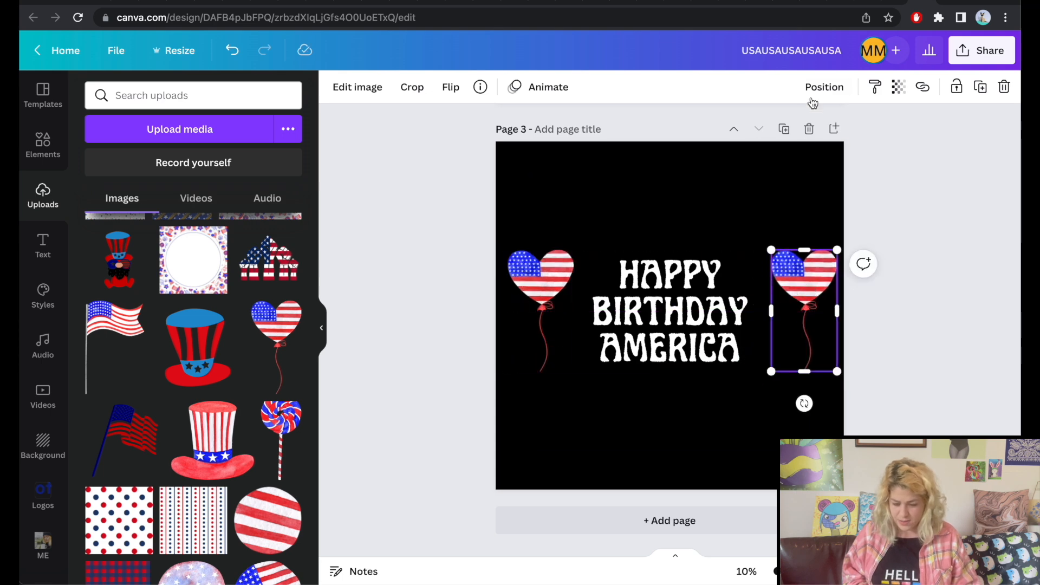
click(449, 93)
click(466, 122)
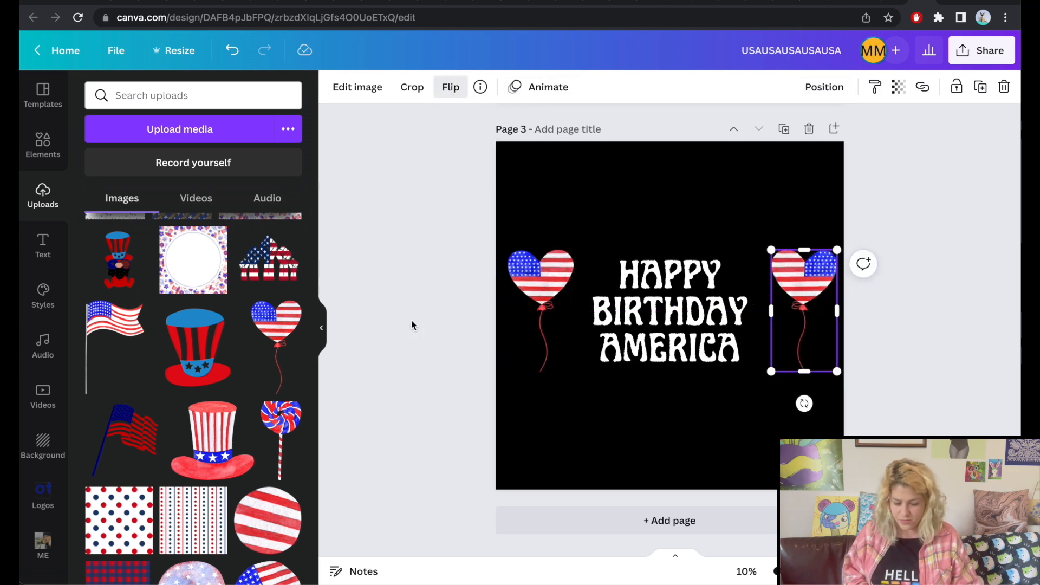
Move both heart balloons closer to the HAPPY BIRTHDAY AMERICA lettering, one on each side
click(421, 371)
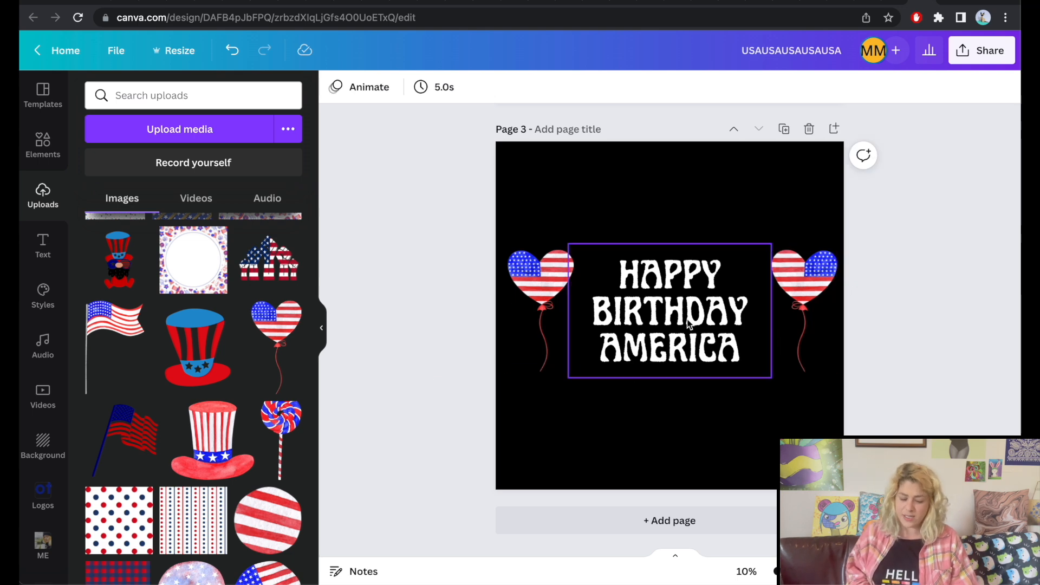
drag(808, 316, 780, 317)
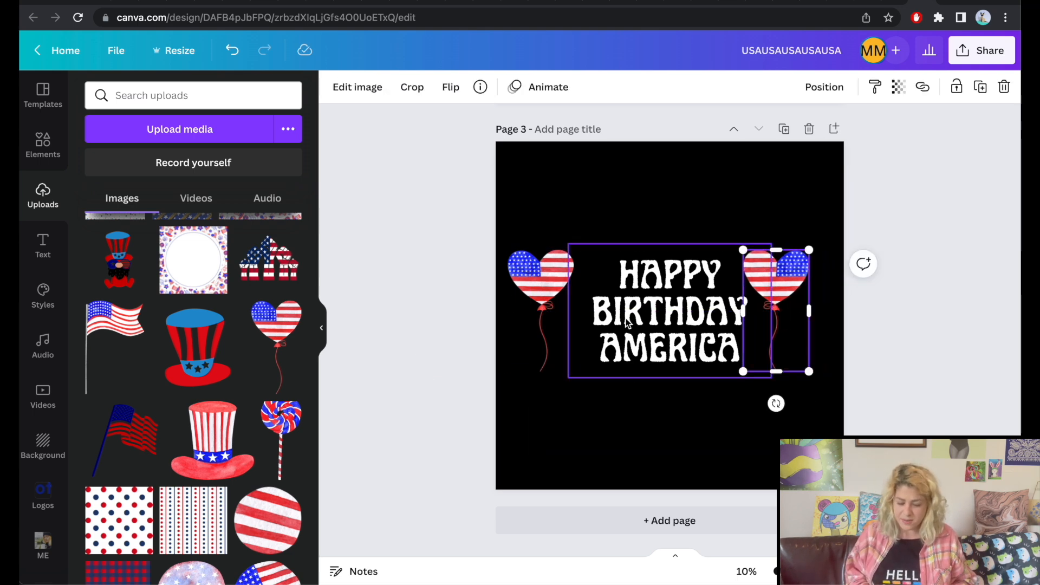
click(530, 319)
drag(530, 319, 553, 314)
click(900, 297)
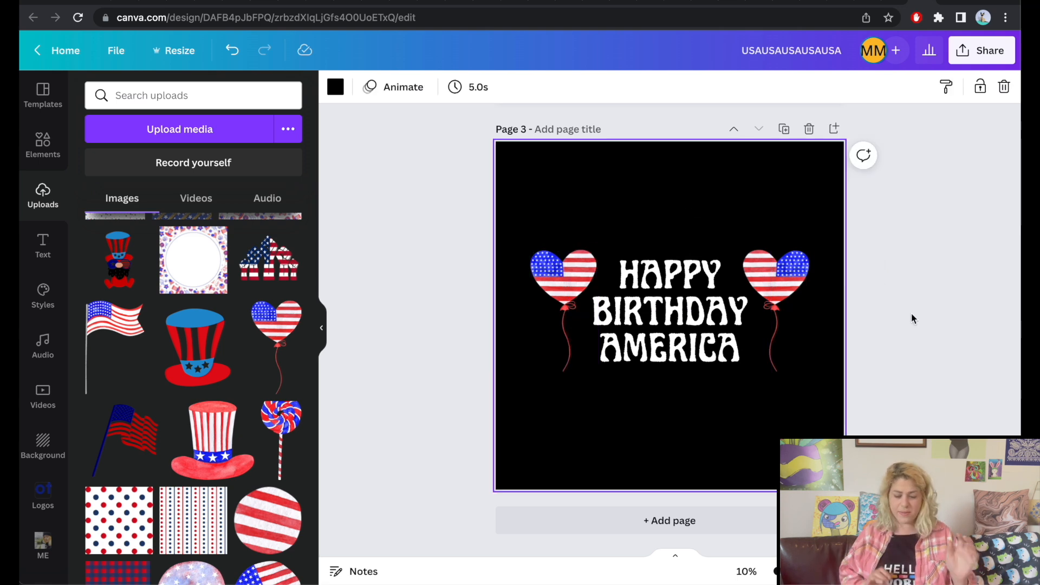
Enlarge the lettering and both balloons together to nearly the page's width and center the group on the page
drag(909, 371, 487, 249)
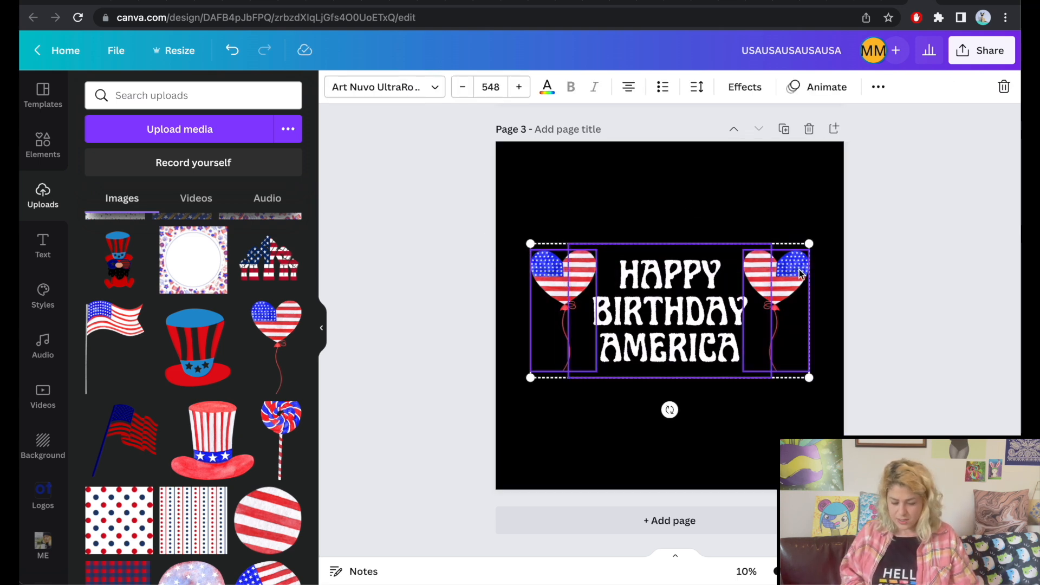
drag(811, 244, 878, 206)
drag(739, 304, 730, 336)
drag(843, 232, 811, 255)
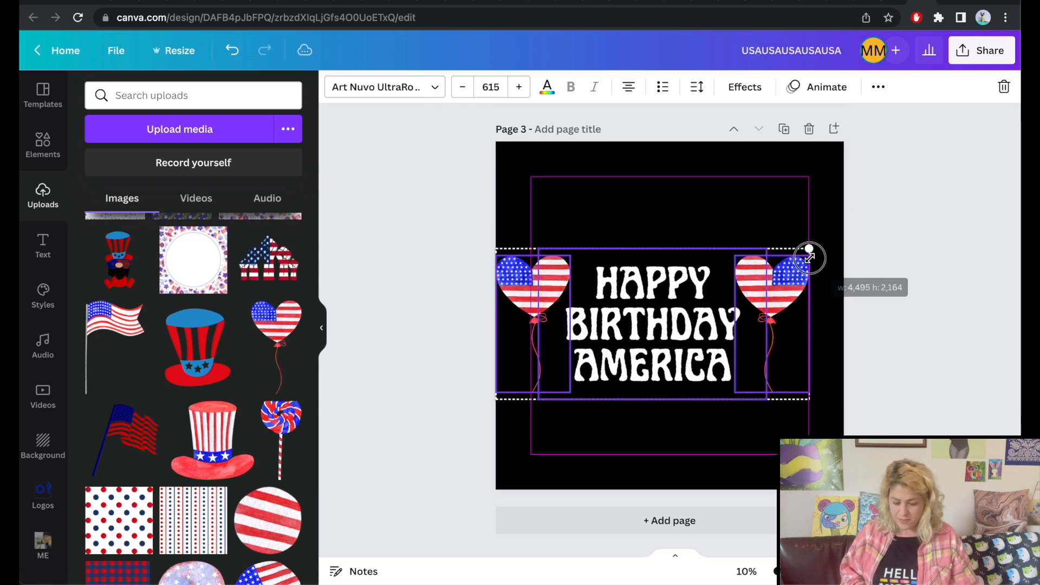
drag(706, 335, 721, 329)
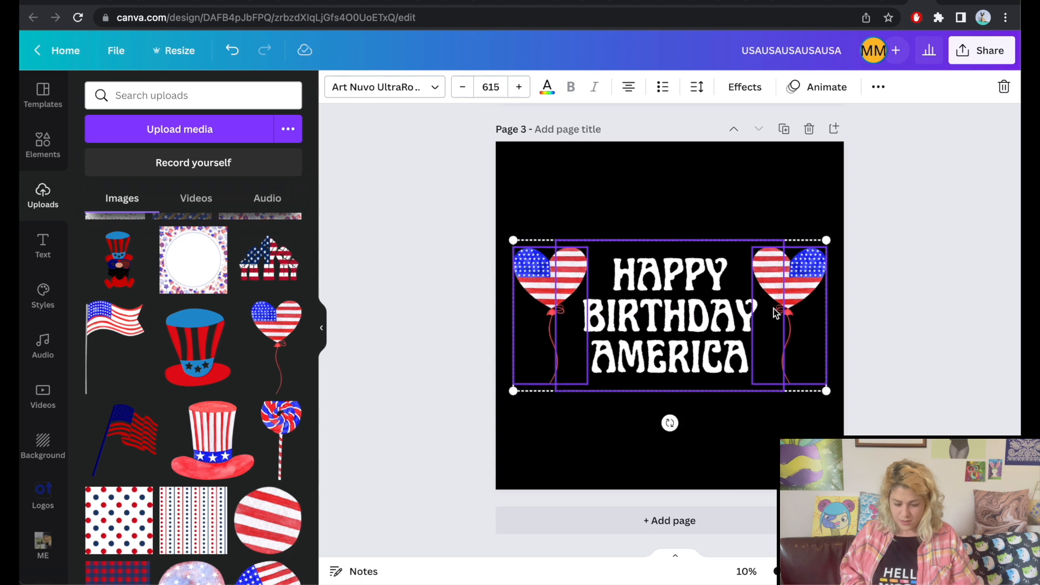
click(888, 301)
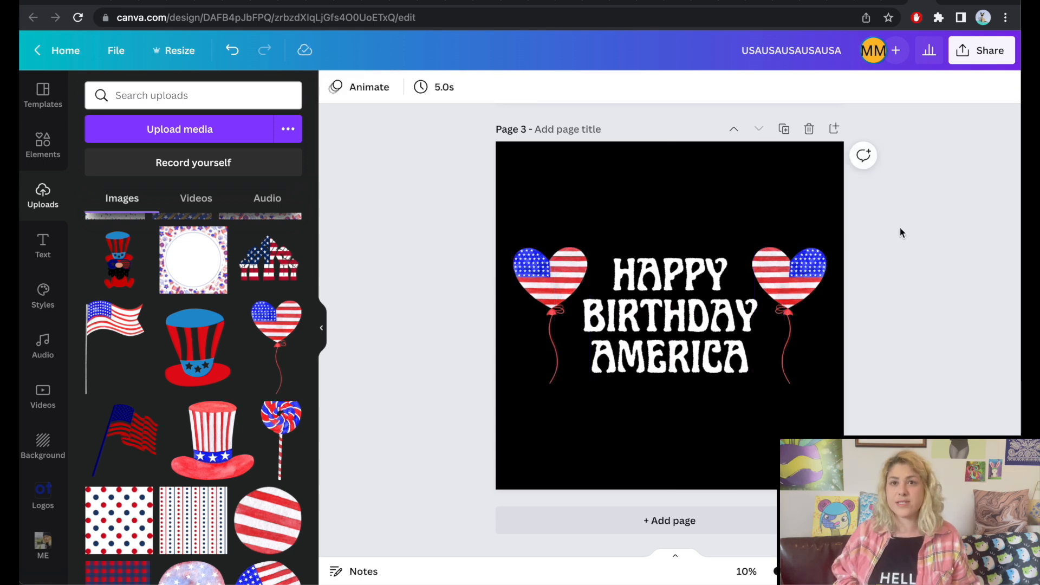
Download all three pages as 5000 × 5000 px PNG files with a transparent background
scroll(900, 230, up, 15)
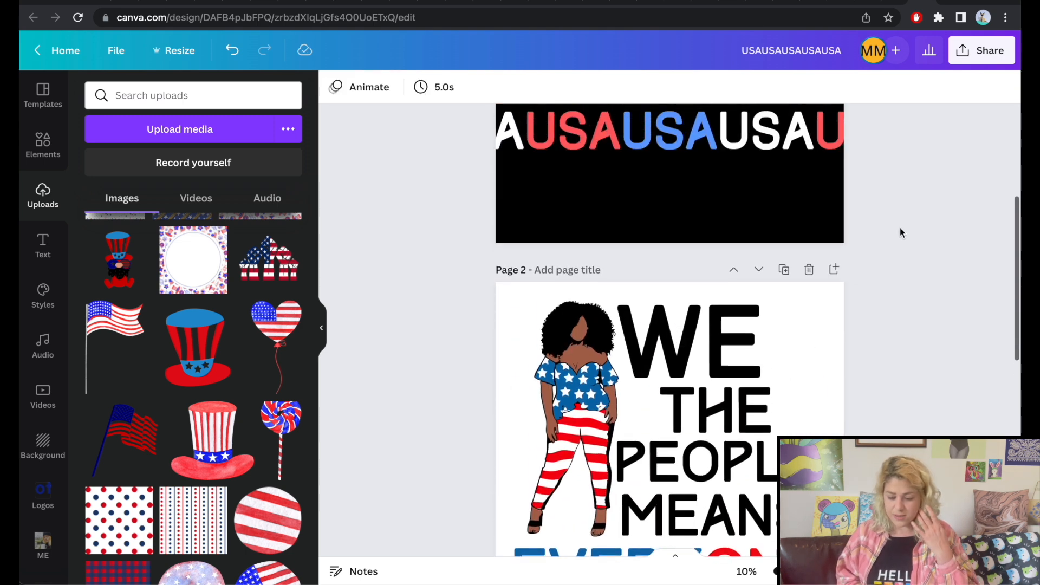
scroll(900, 232, down, 15)
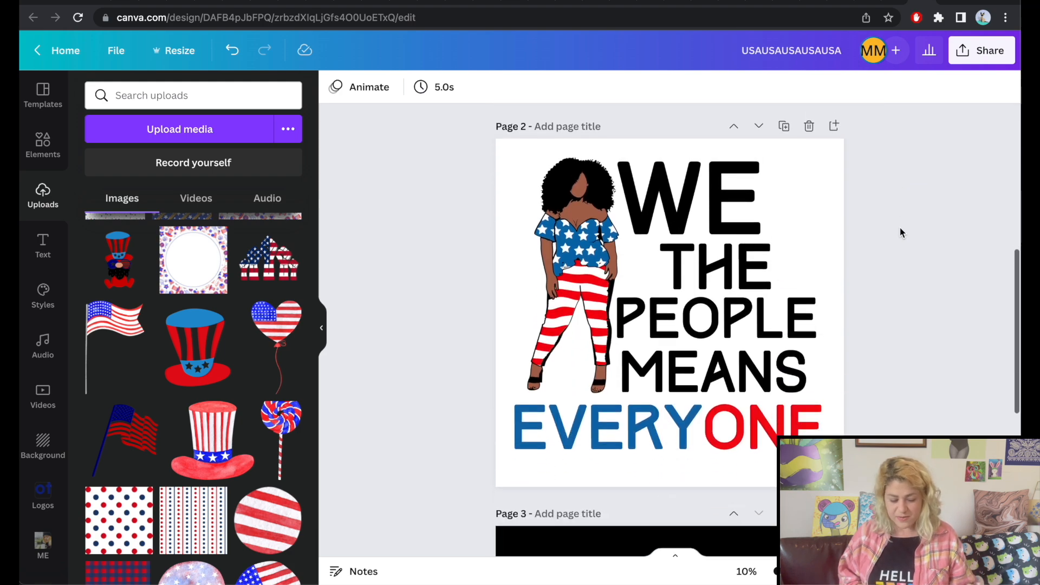
scroll(901, 232, up, 5)
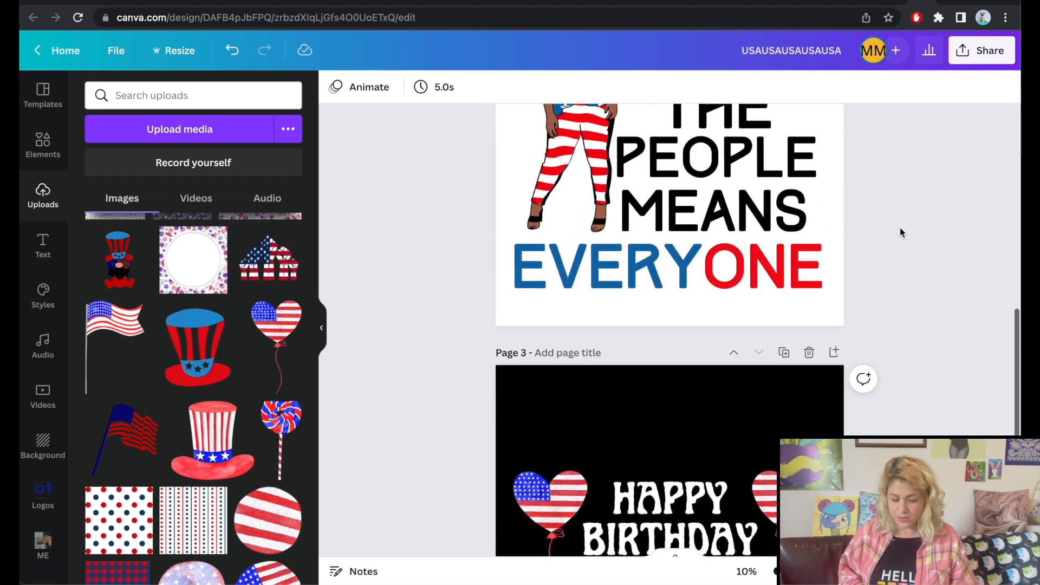
click(975, 52)
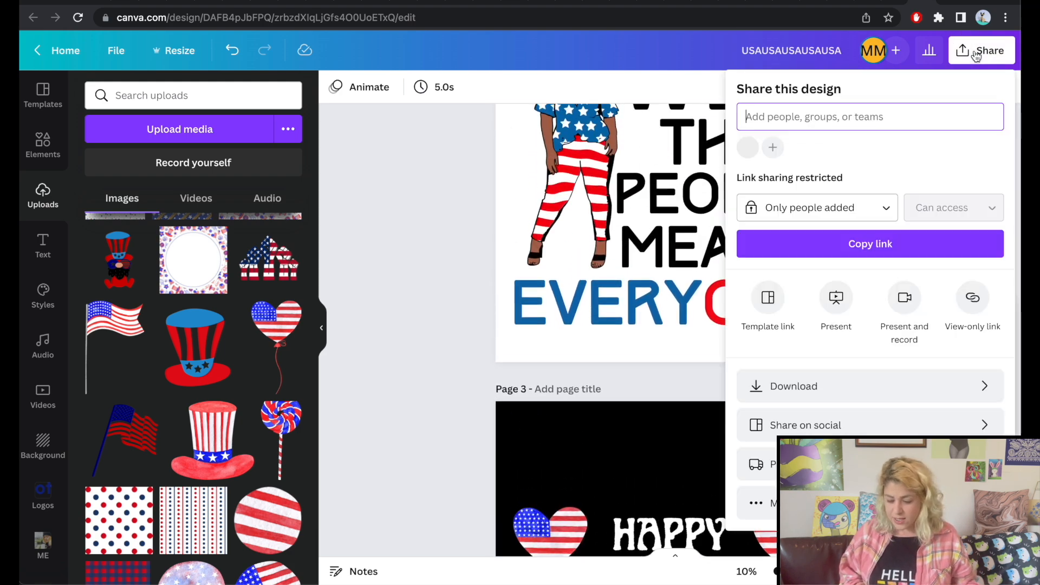
click(815, 374)
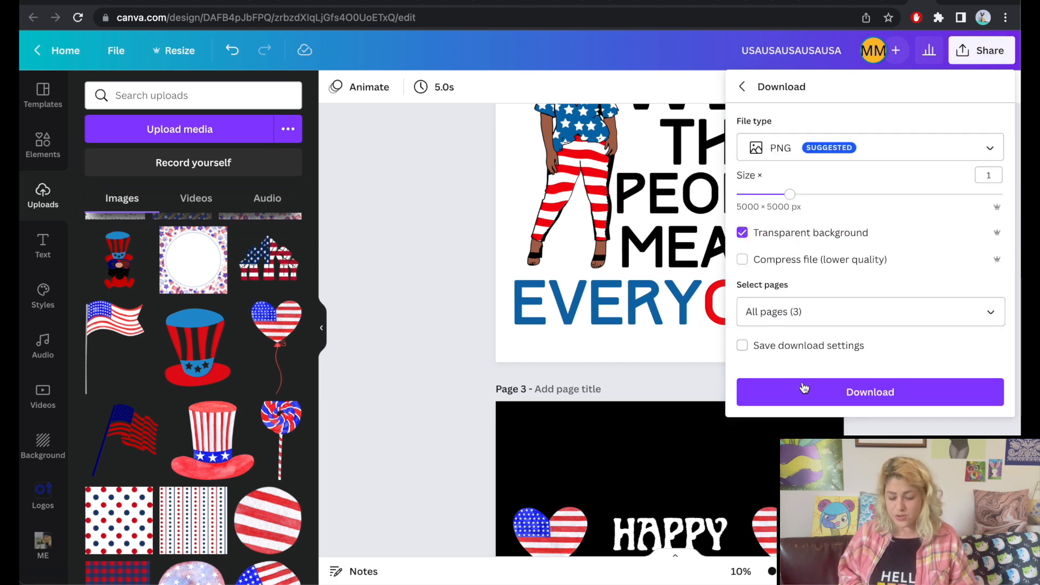
click(804, 388)
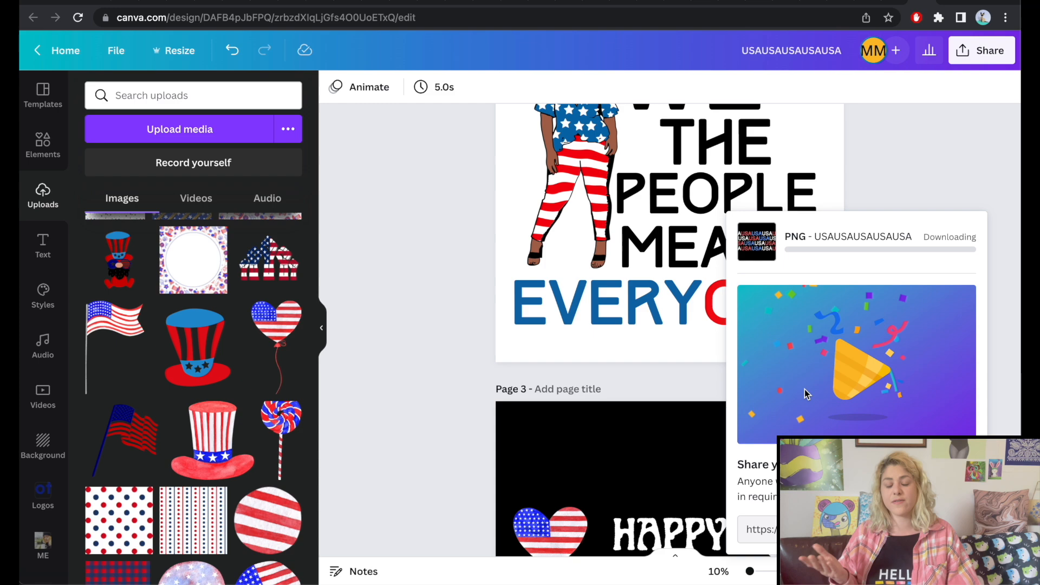
Switch to TeePublic and upload 2.png from the USAUSAUSAUSAUSA folder in Downloads as a new design
click(401, 7)
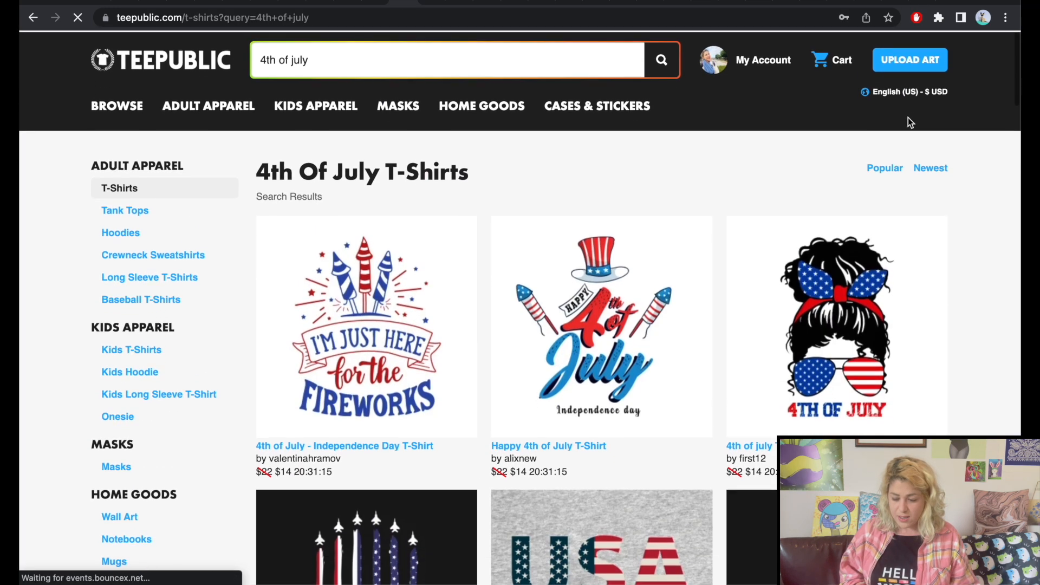
click(895, 62)
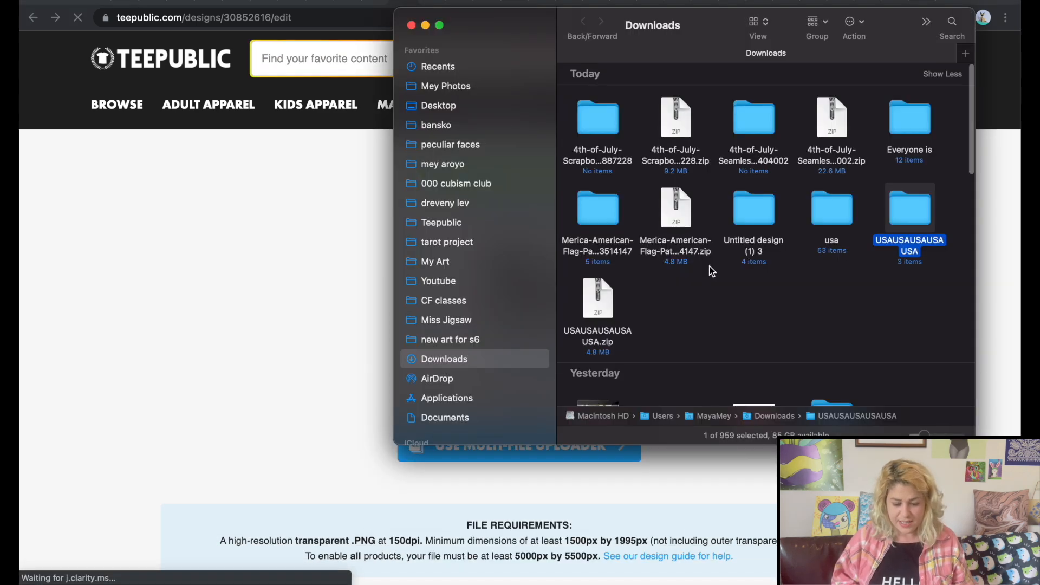
double_click(909, 222)
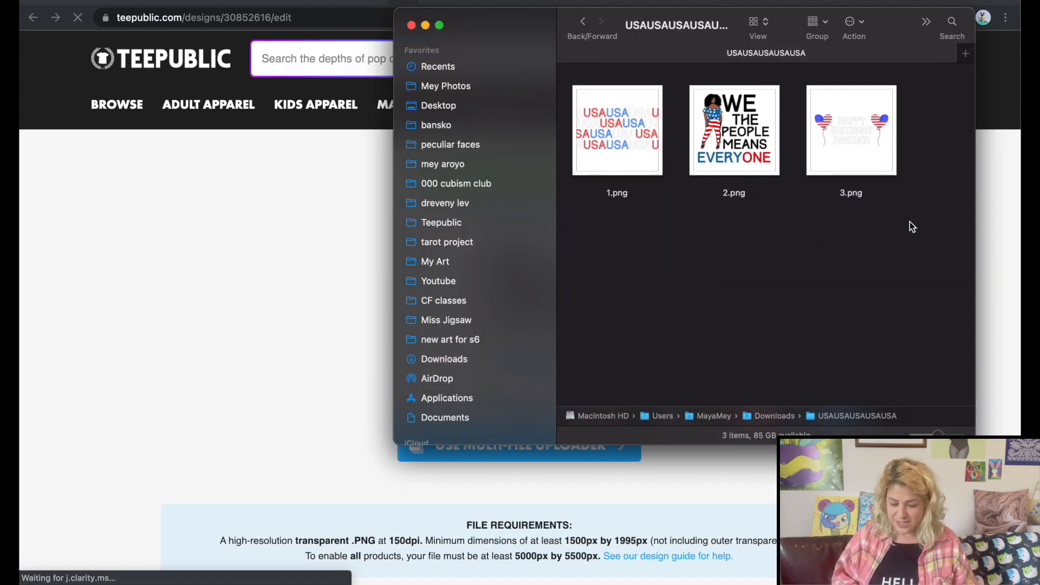
click(267, 274)
click(525, 340)
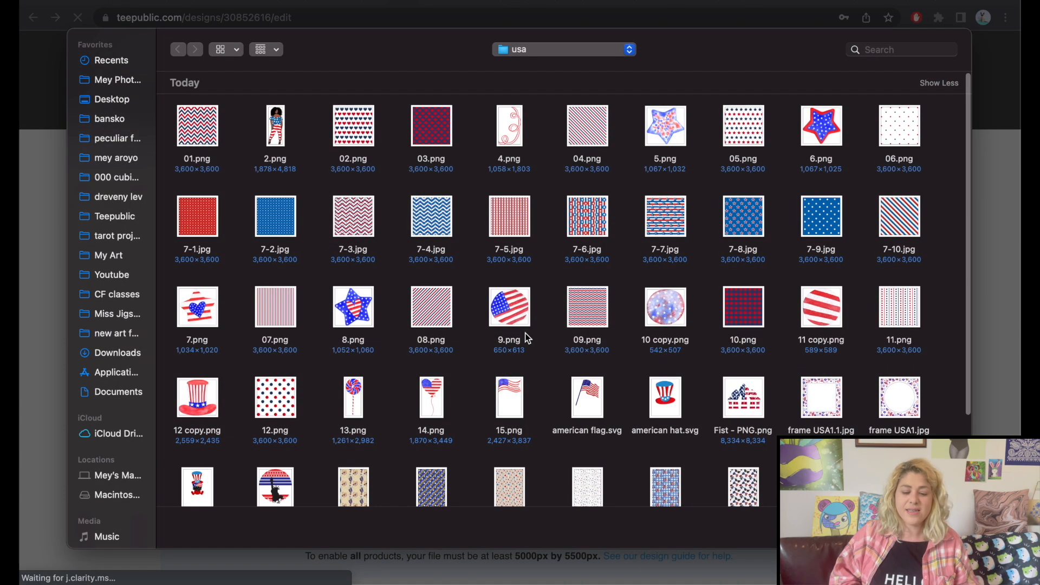
click(115, 352)
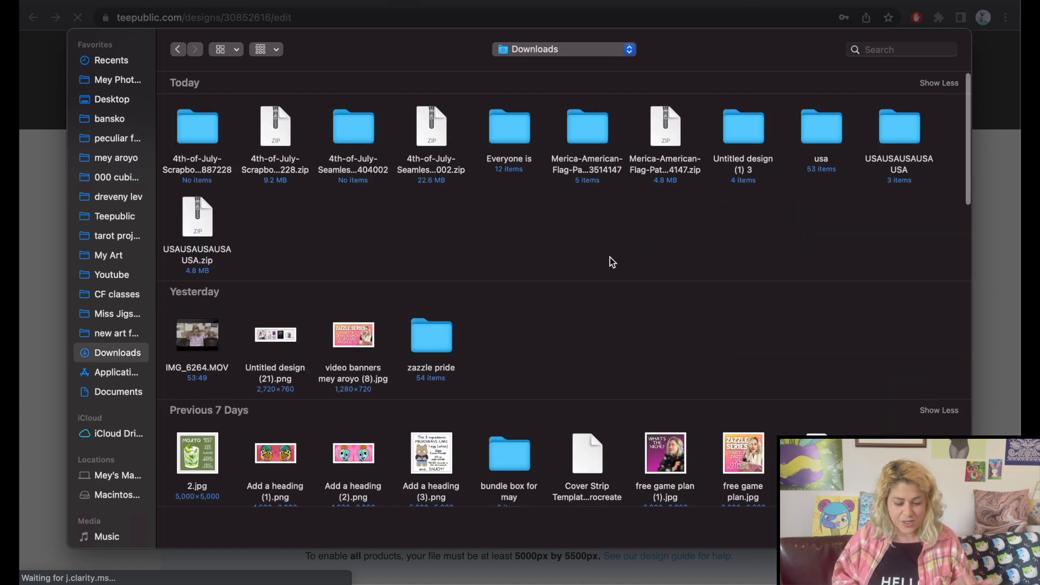
double_click(907, 132)
double_click(281, 125)
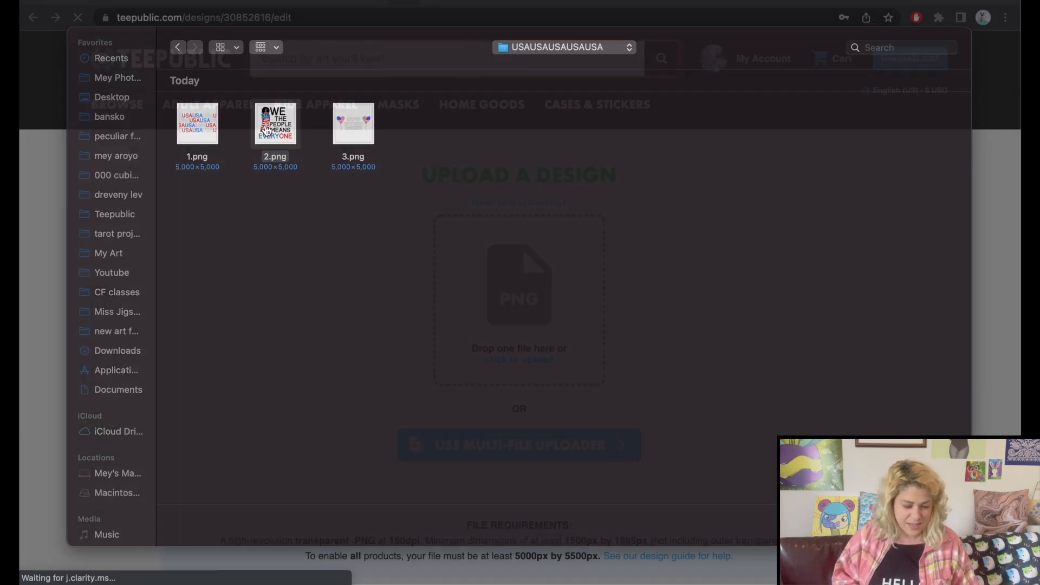
Title the design "We the People- African American" and set its main tag to "black lives matter"
scroll(534, 385, down, 2)
scroll(534, 385, down, 3)
click(359, 395)
text(We the People- African American)
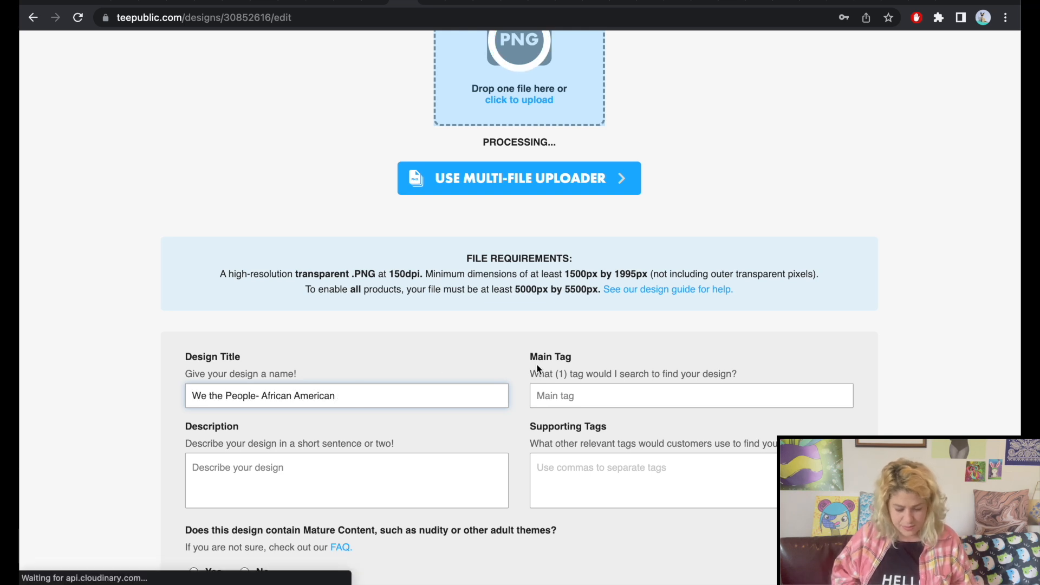
click(542, 395)
text(we the people)
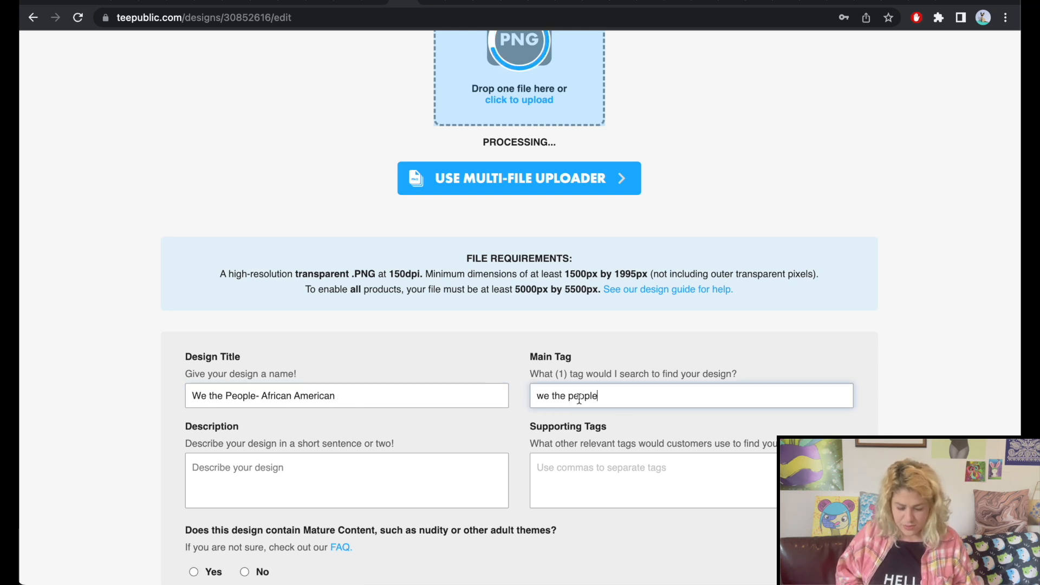
click(605, 412)
triple_click(596, 399)
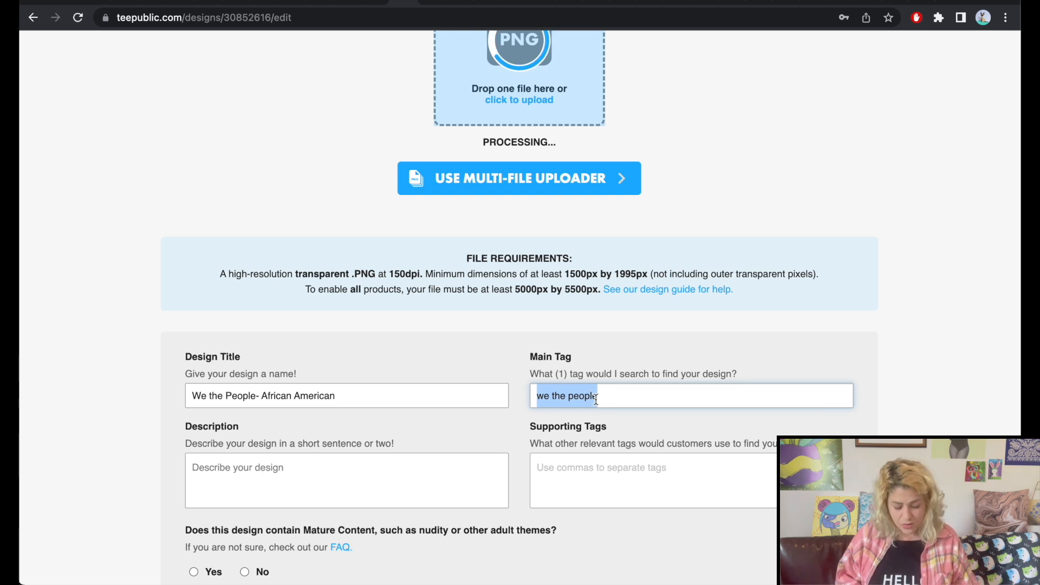
text(black lives)
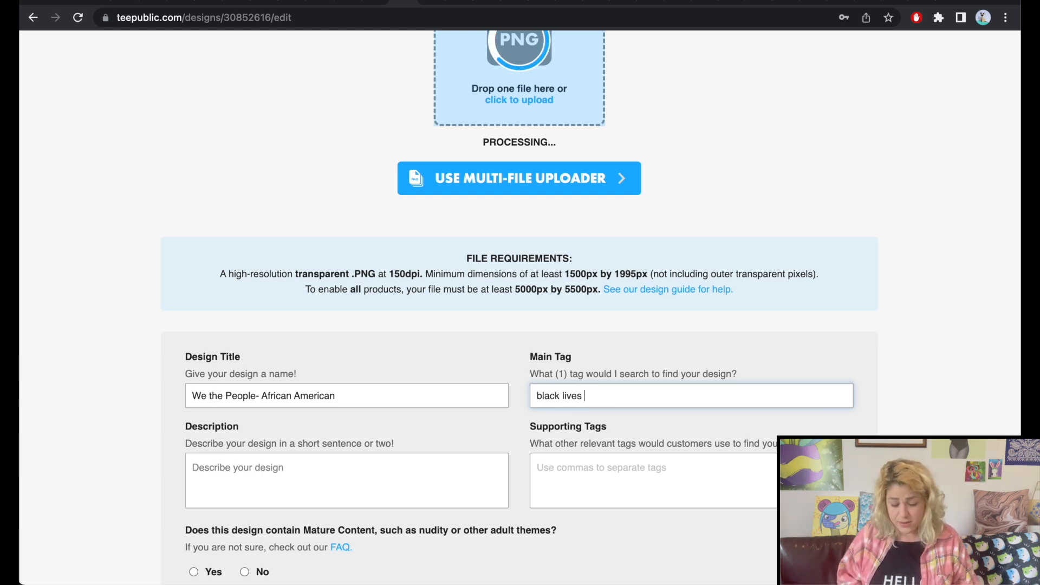
click(620, 422)
Add the supporting tags african american, independence day, 4th of july, black power, black history month and black pride
click(600, 472)
text(african american independence day)
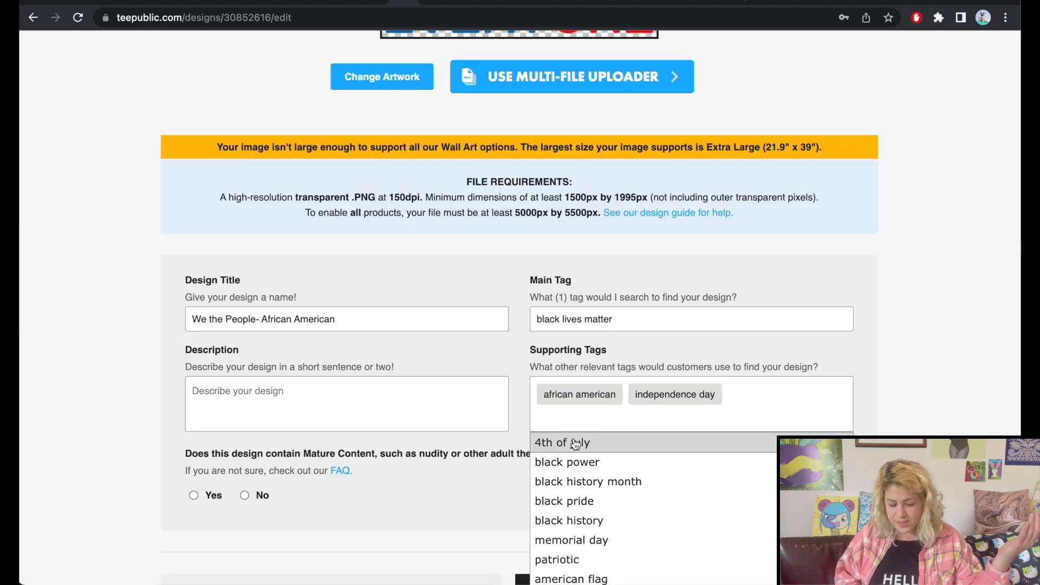
key(Return)
click(662, 447)
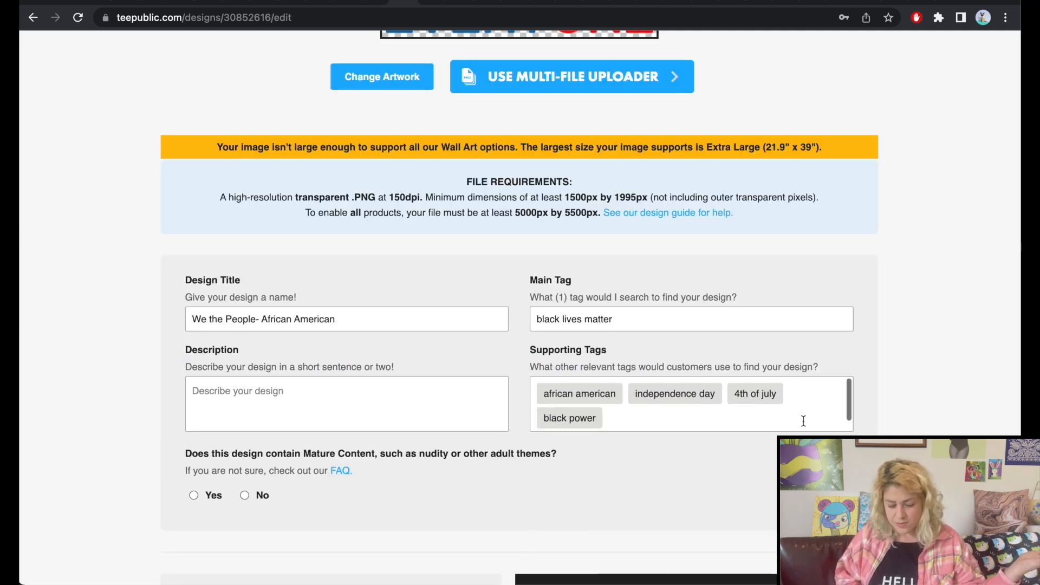
click(669, 440)
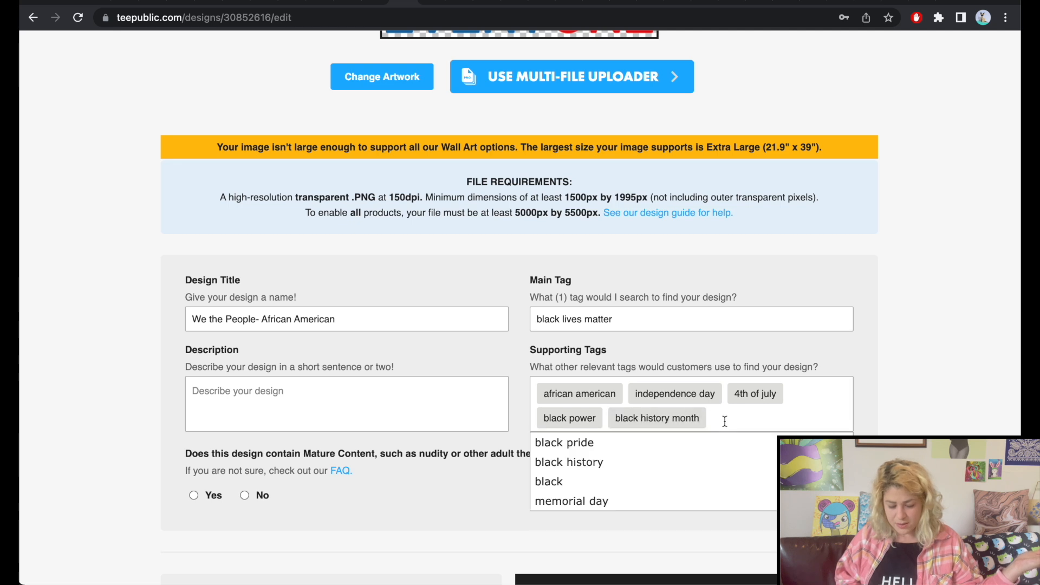
click(666, 441)
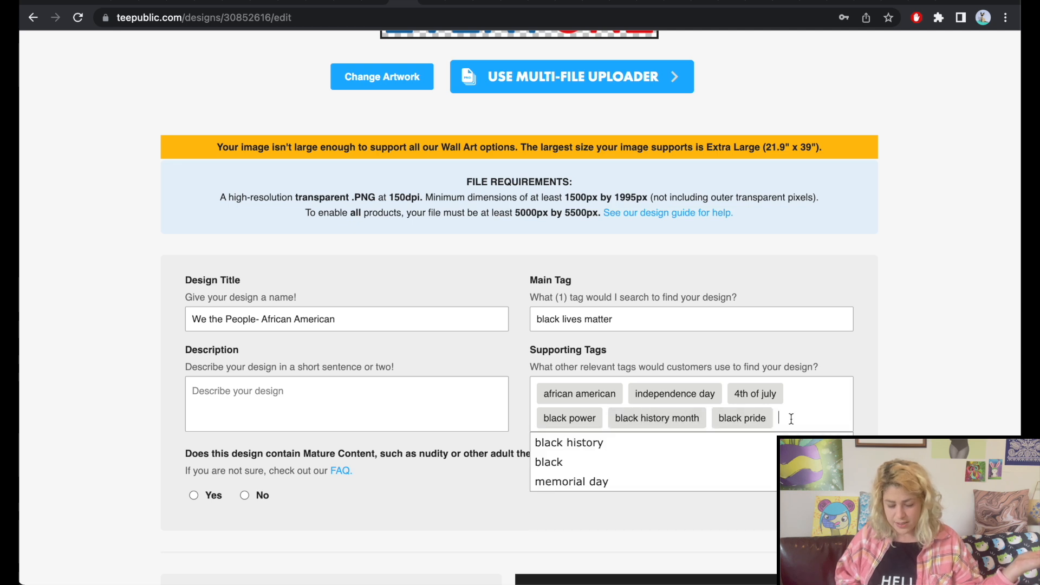
Add supporting tags memorial day, we the people, black history and description "We the people- means everyone! A design celebrating the American freedom along with equality for all!"
click(617, 484)
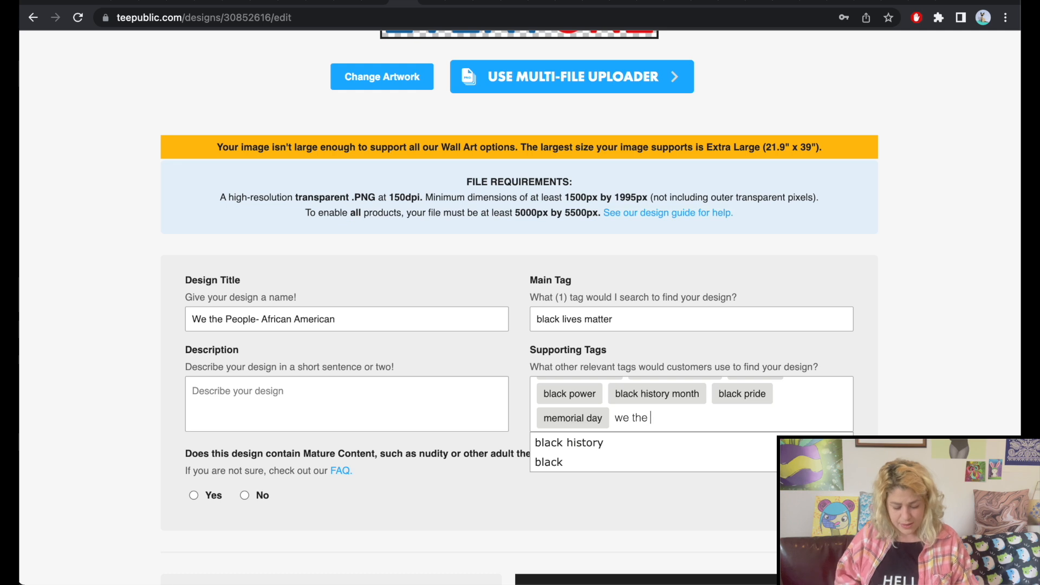
text(we the people)
click(620, 446)
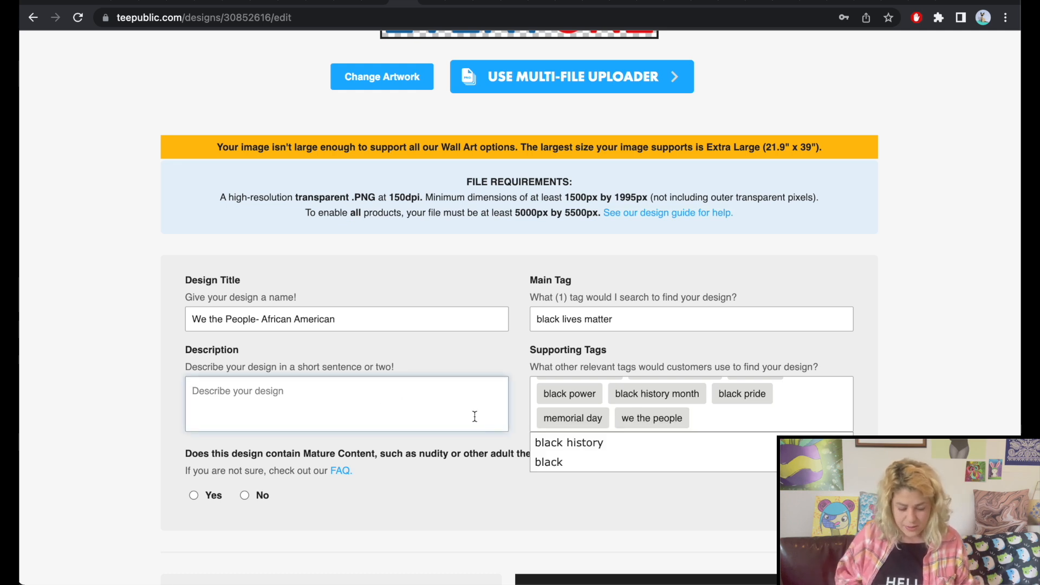
click(545, 443)
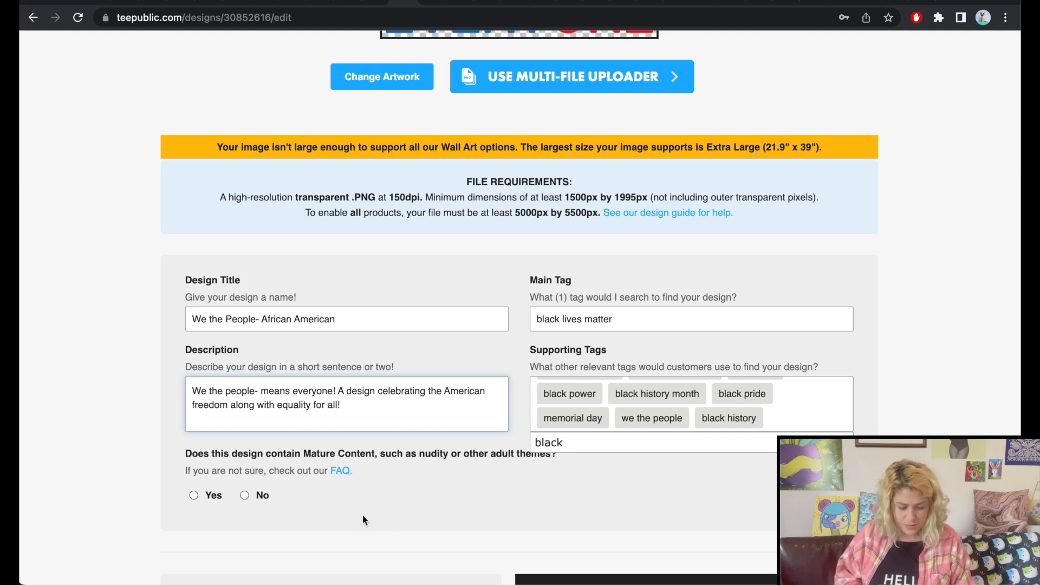
Mark the design as having no mature content and check the uploaded artwork and its T-shirt preview
click(245, 494)
scroll(521, 405, up, 8)
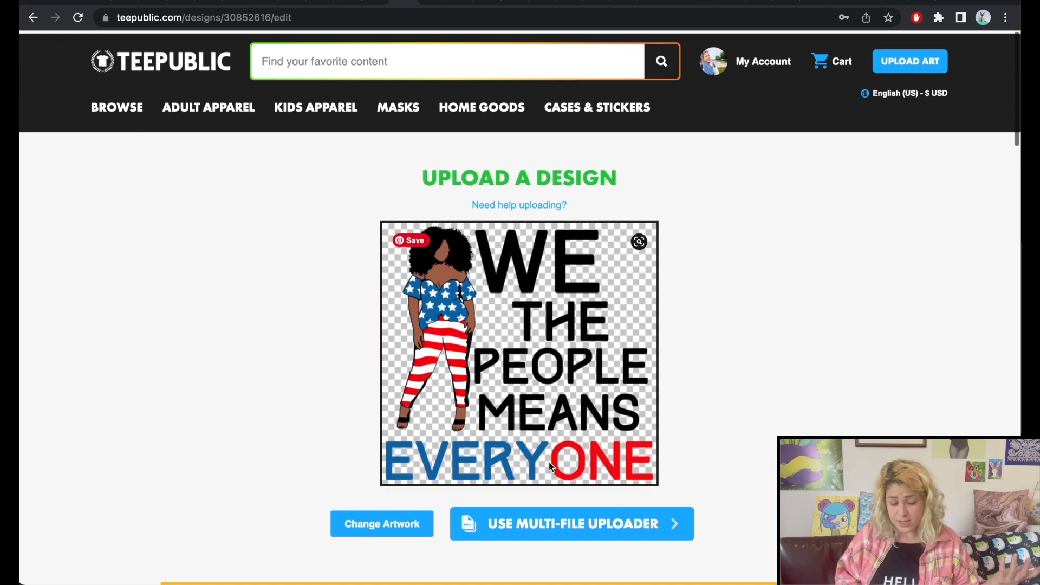
scroll(548, 463, down, 12)
scroll(548, 463, down, 4)
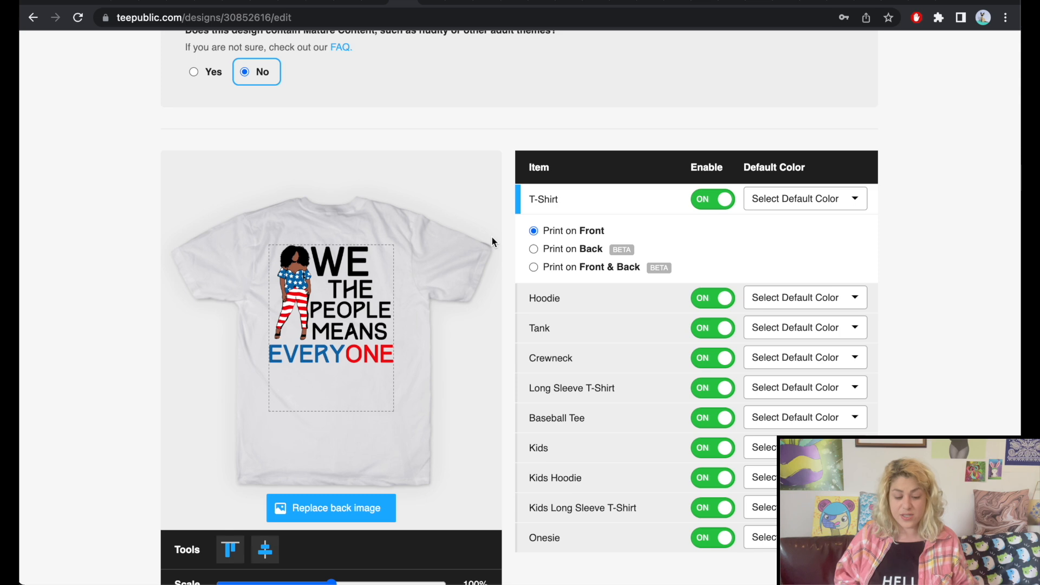
Clear all product colors and enable only white, silver, gold, cream, pale pink, light blue, two light heathers and the white two-tone options except black/white
scroll(492, 242, down, 2)
scroll(492, 242, down, 3)
click(837, 404)
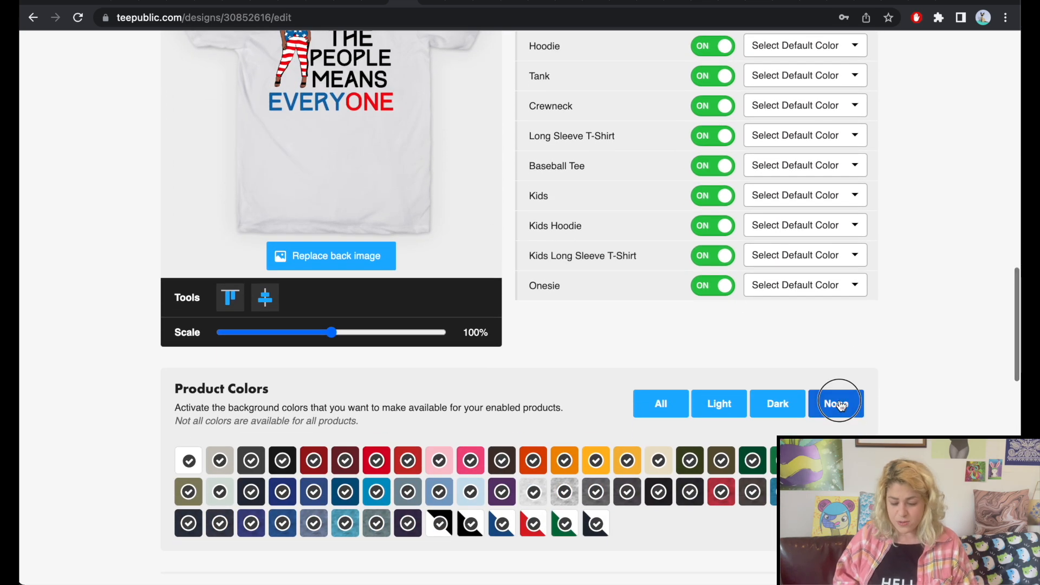
click(196, 464)
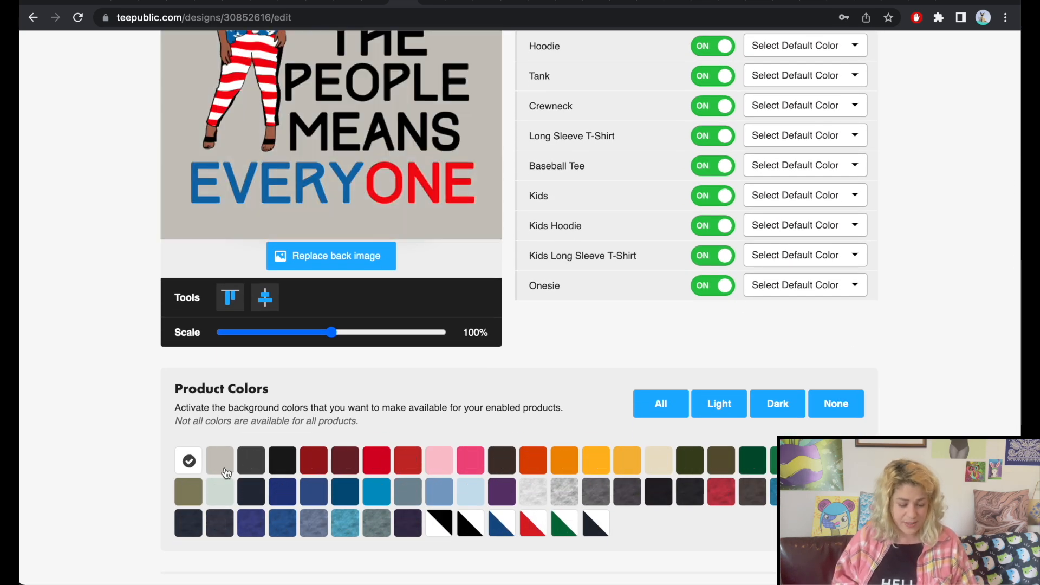
click(221, 469)
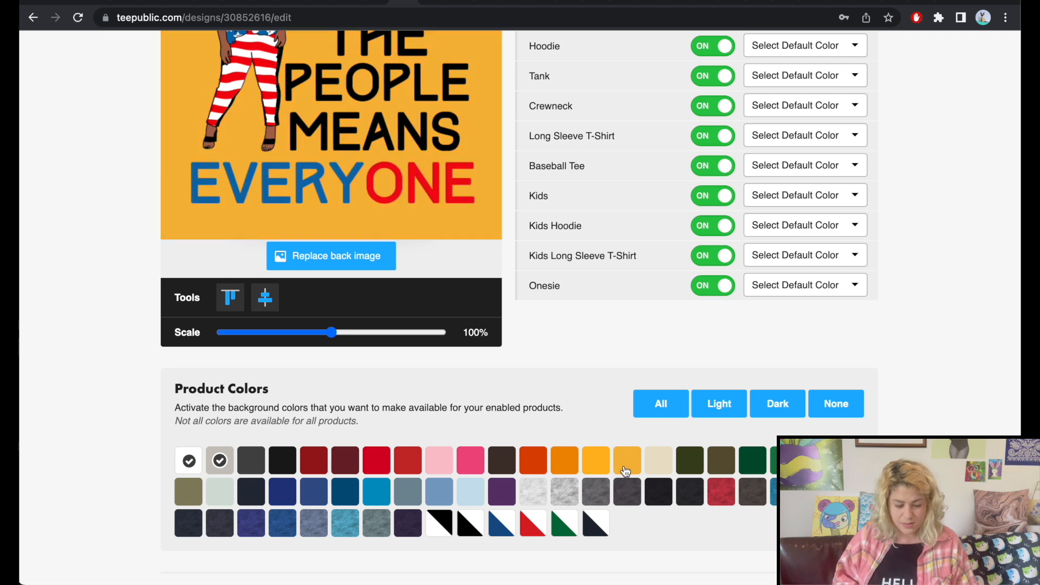
click(627, 467)
click(659, 467)
click(596, 532)
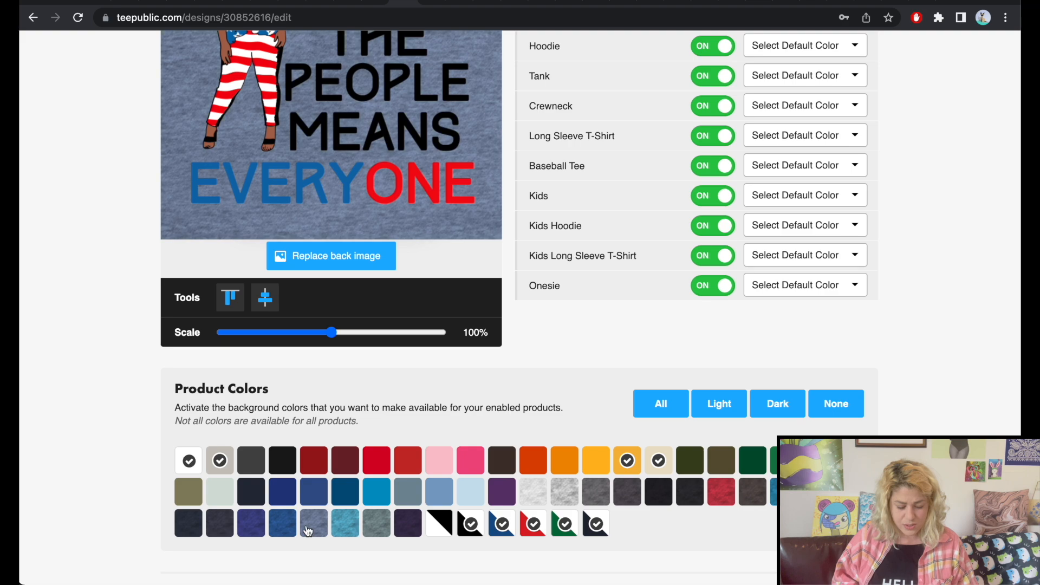
click(533, 493)
click(559, 499)
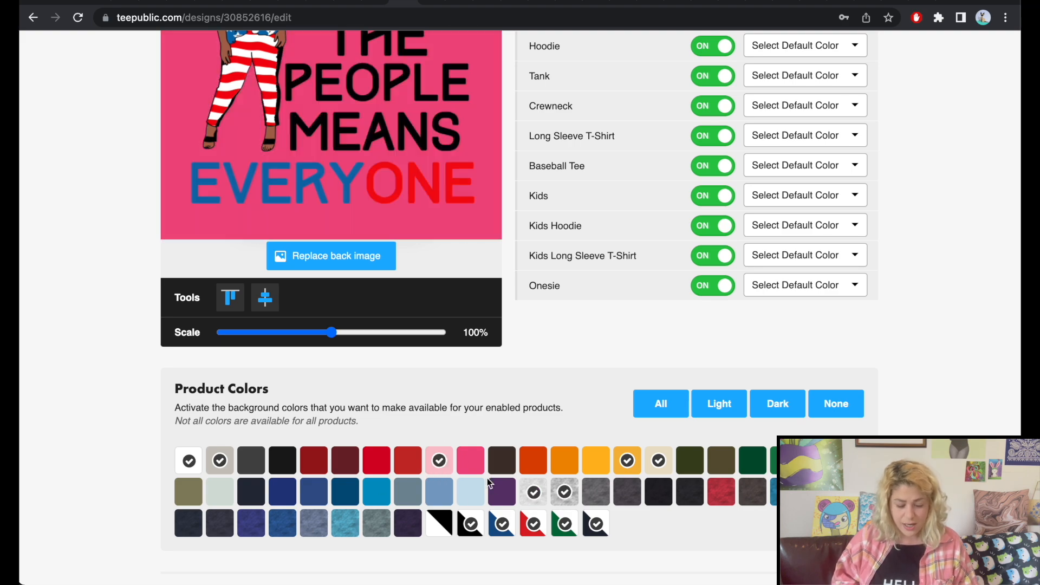
Set the T-shirt's default color to White
scroll(583, 416, up, 7)
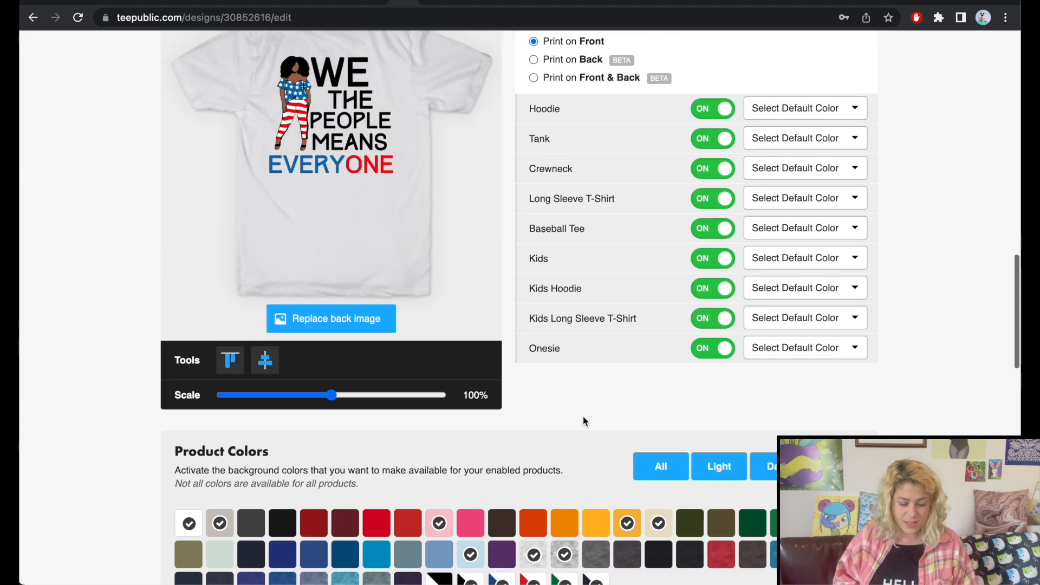
scroll(579, 313, down, 3)
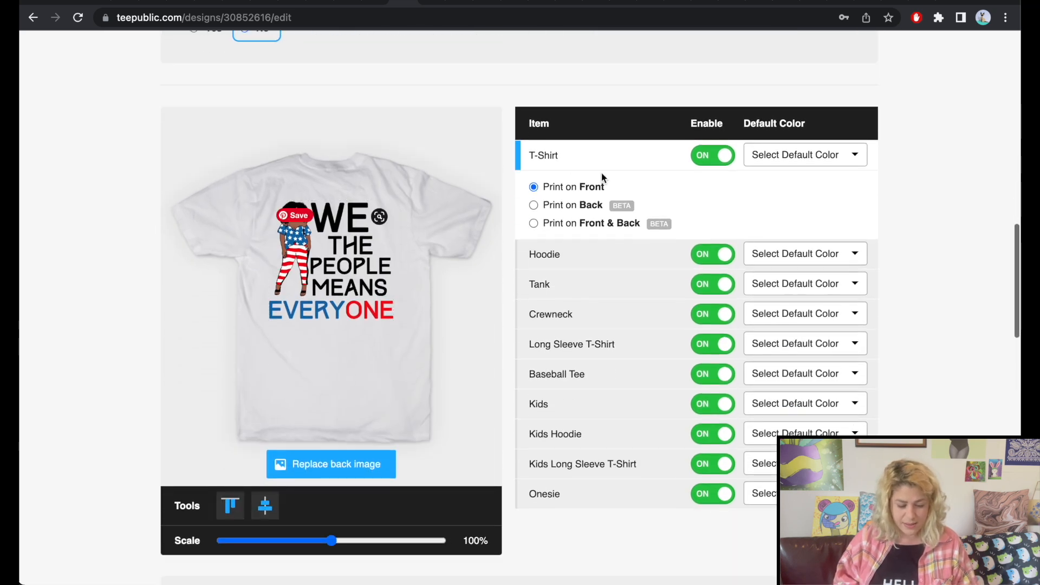
click(846, 157)
click(783, 182)
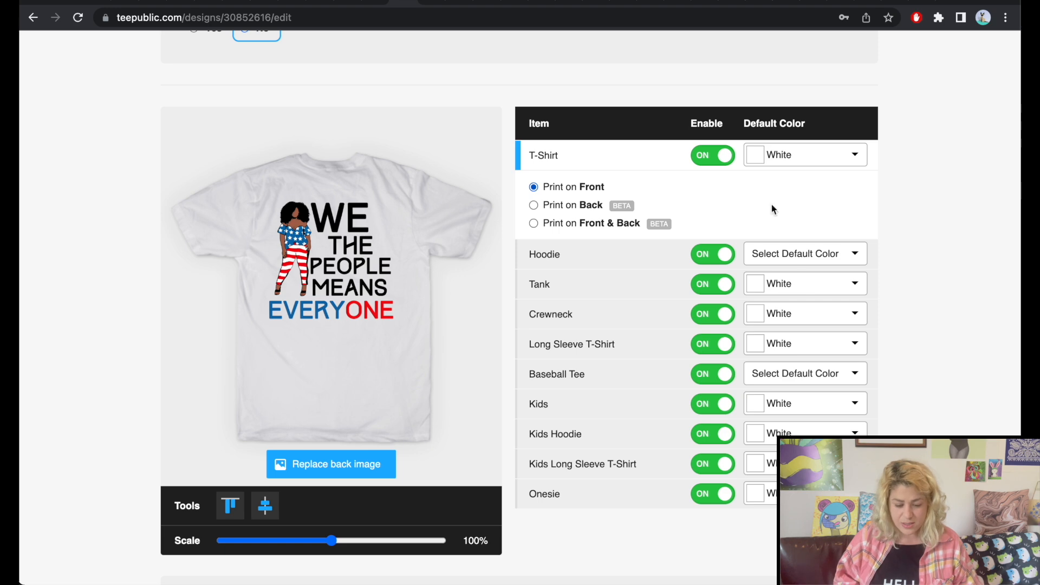
Disable the Hoodie and set the Baseball Tee's default color to White/Red
click(802, 255)
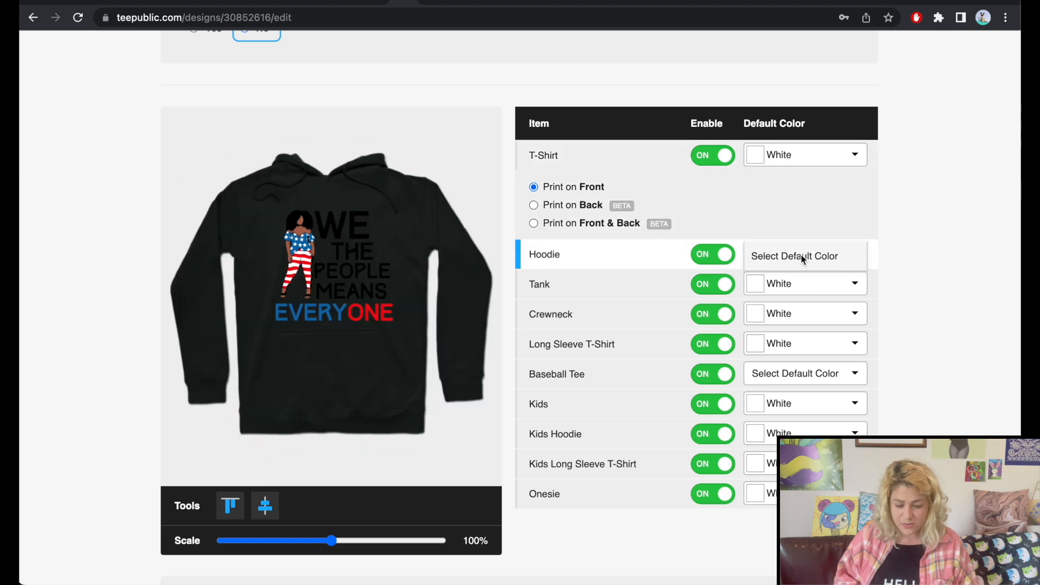
click(707, 258)
click(814, 279)
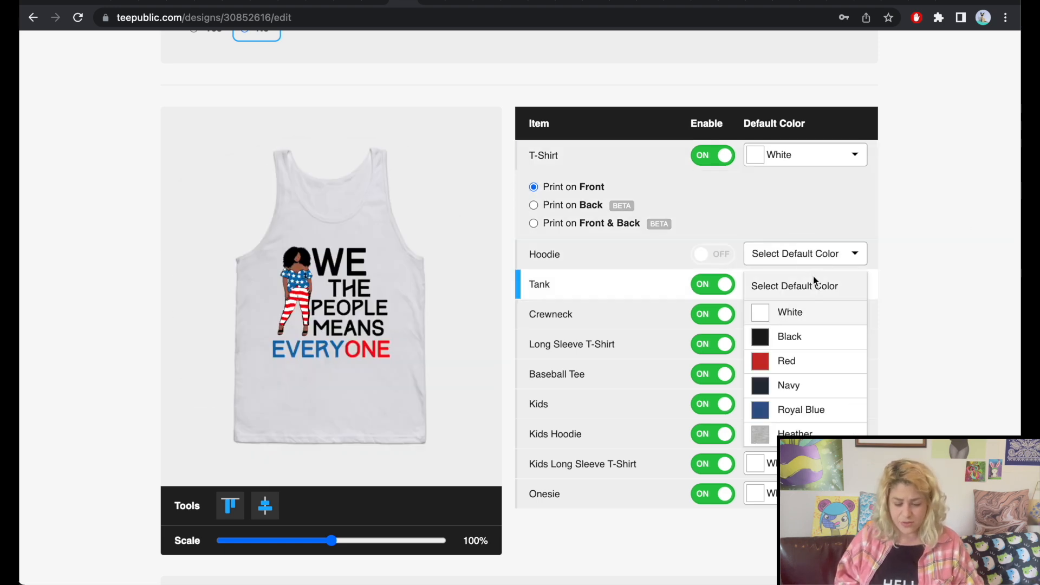
click(917, 261)
click(796, 376)
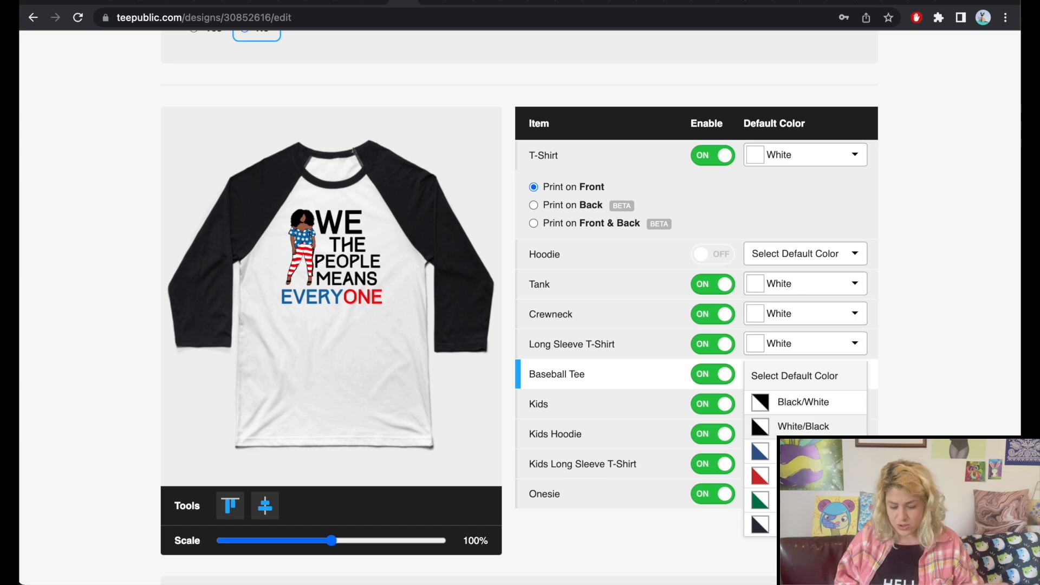
click(764, 475)
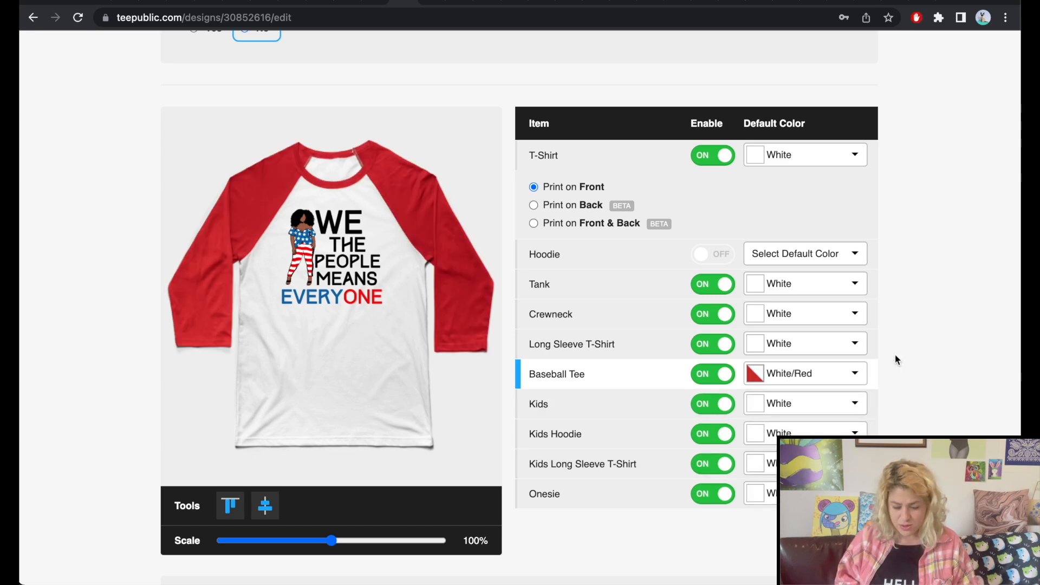
Set the sticker layout to Die-cut design only
scroll(896, 360, down, 7)
scroll(281, 487, down, 3)
click(332, 380)
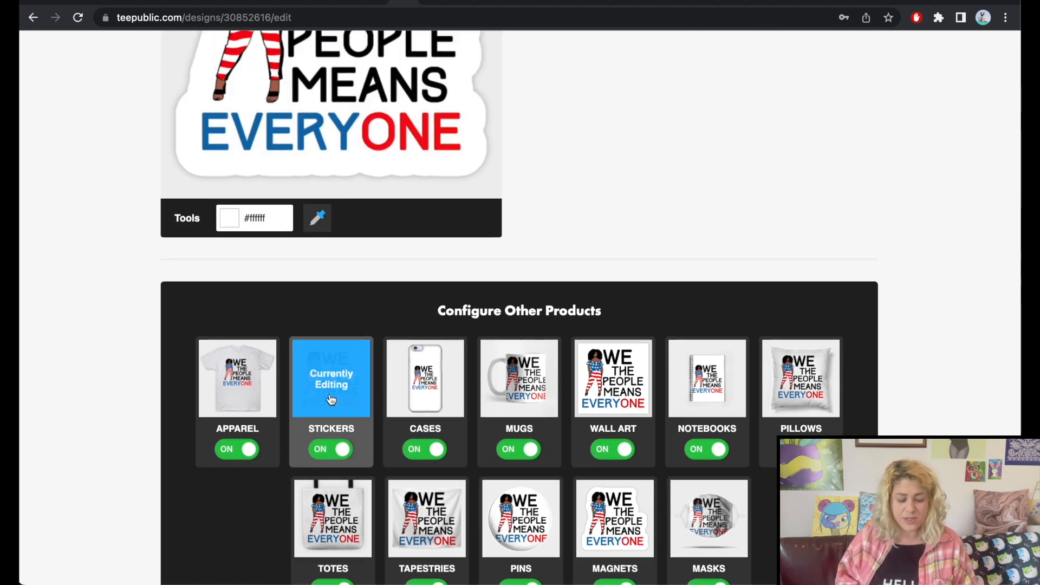
click(531, 208)
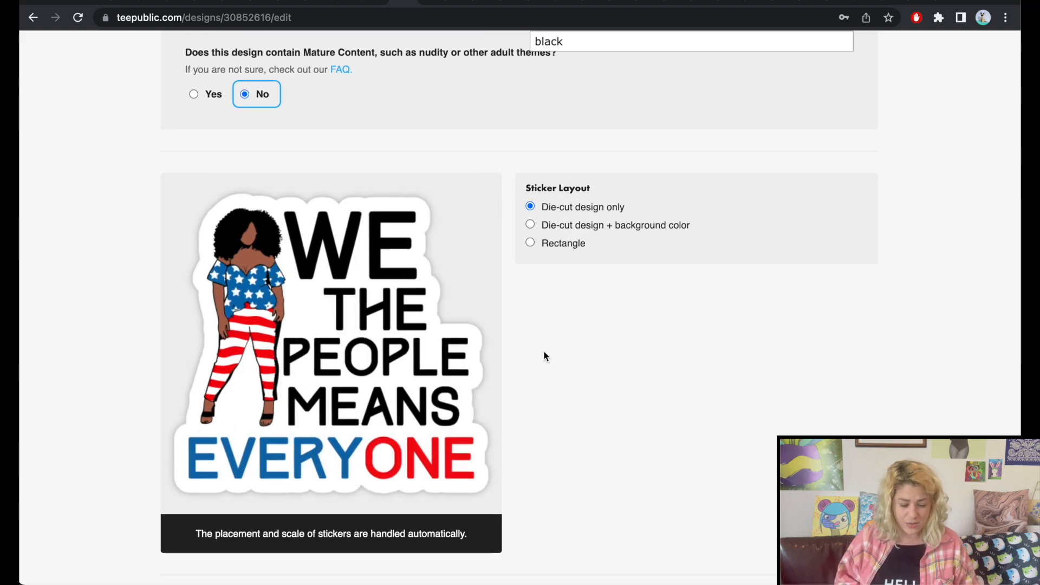
Give the phone case a pale blue background, #d9f2ff
scroll(544, 350, down, 5)
click(432, 401)
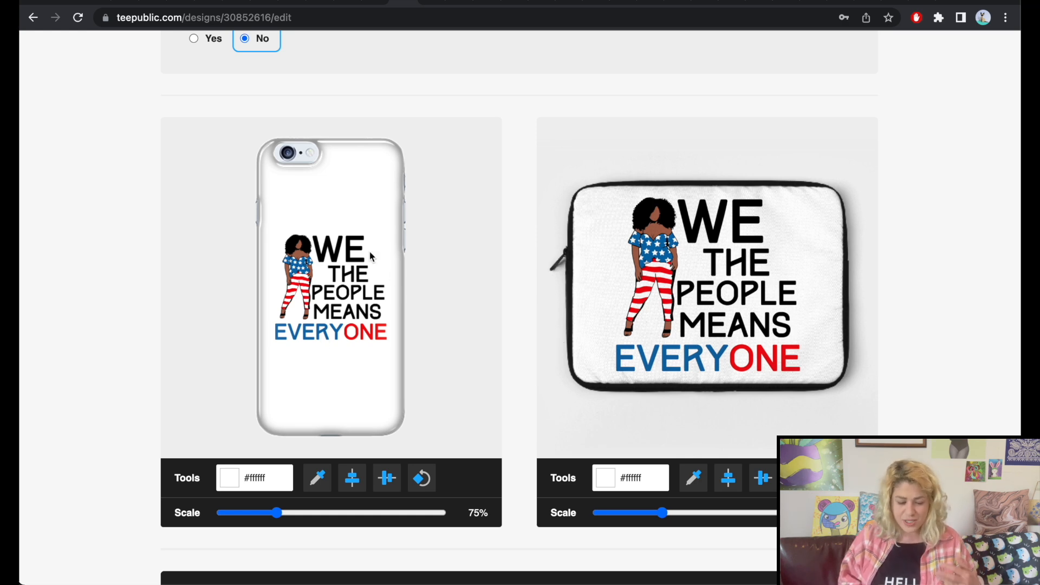
click(255, 478)
click(234, 494)
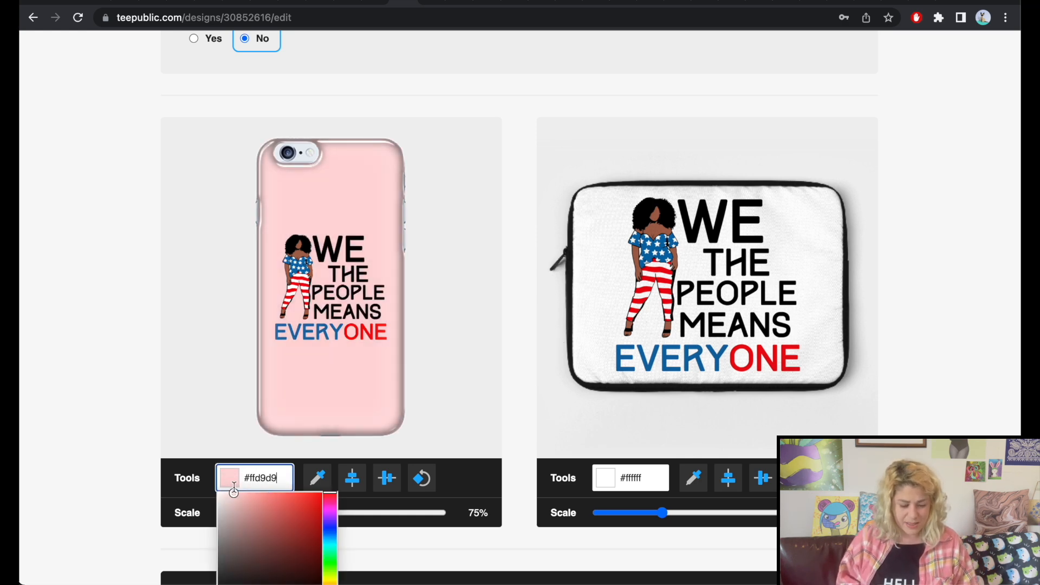
click(331, 574)
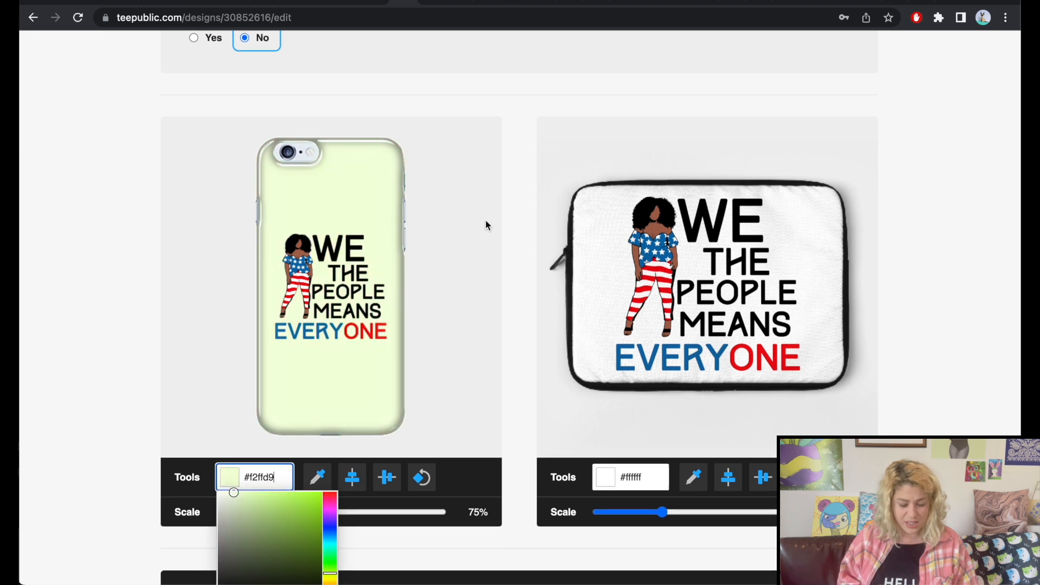
scroll(486, 226, down, 3)
drag(331, 448, 333, 414)
click(507, 250)
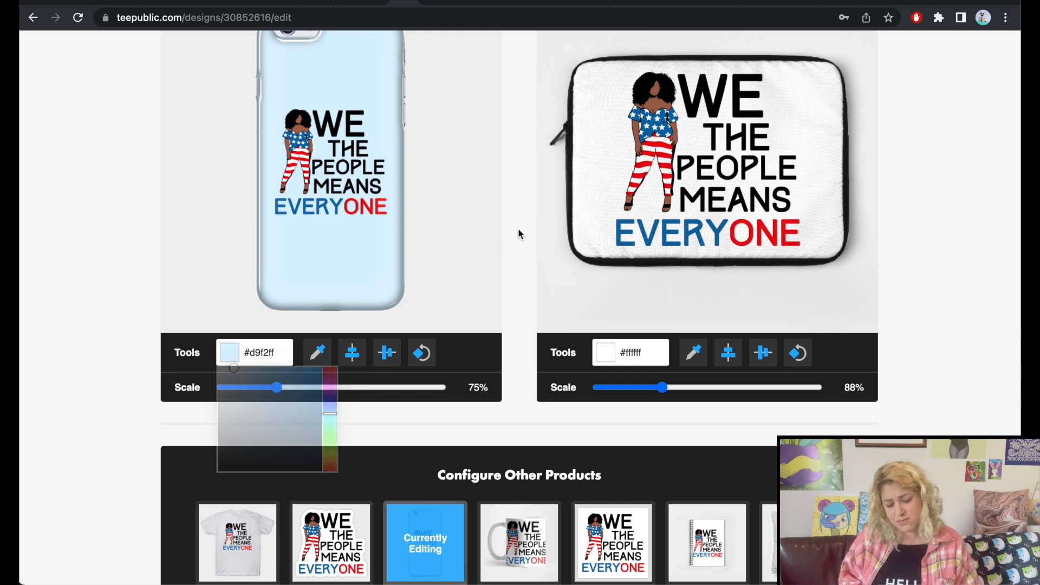
Give the laptop case a light blue background
click(643, 354)
click(609, 367)
drag(609, 368, 622, 361)
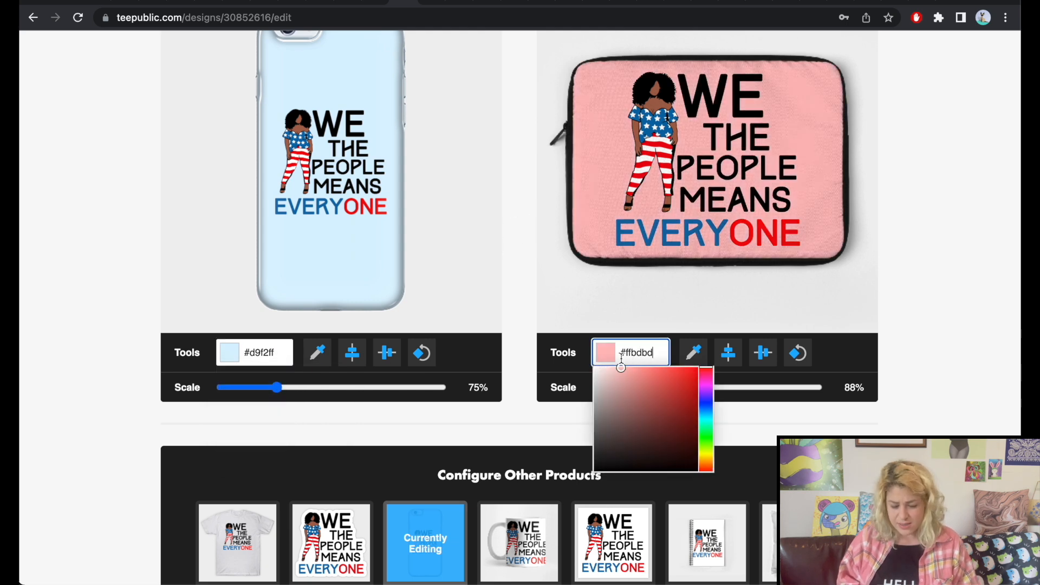
drag(709, 447, 707, 437)
click(709, 414)
click(905, 286)
Scale the artwork down to 64% on the mug and 63% on the travel mug
scroll(905, 287, down, 3)
click(527, 384)
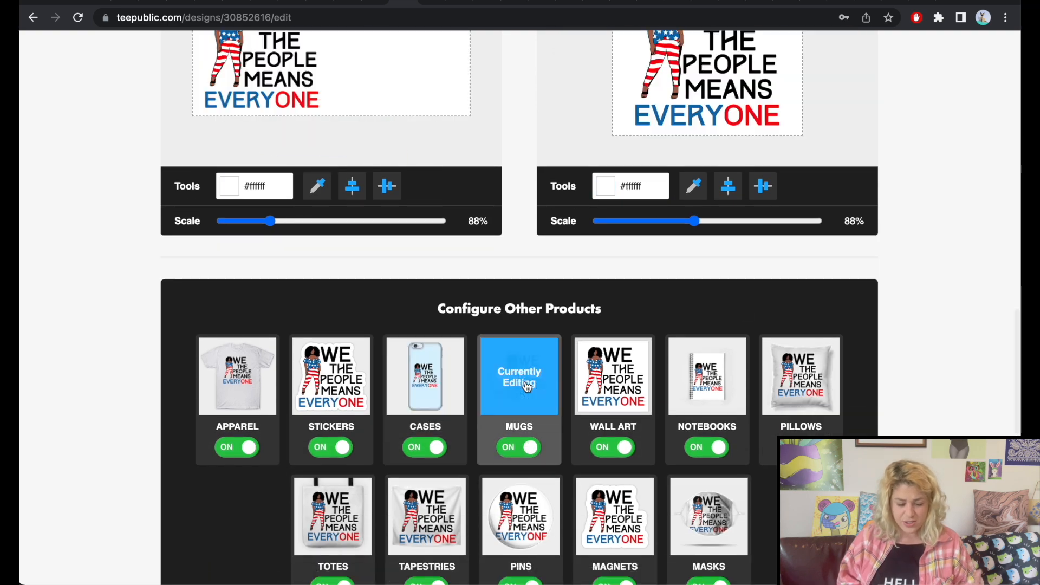
scroll(526, 385, up, 4)
drag(268, 423, 257, 422)
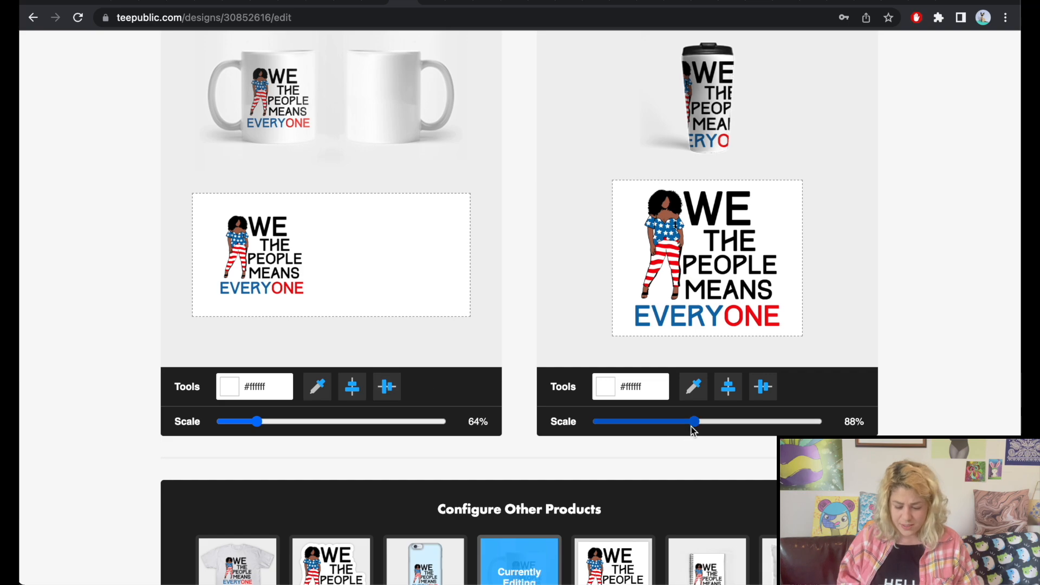
drag(692, 429, 668, 424)
click(748, 396)
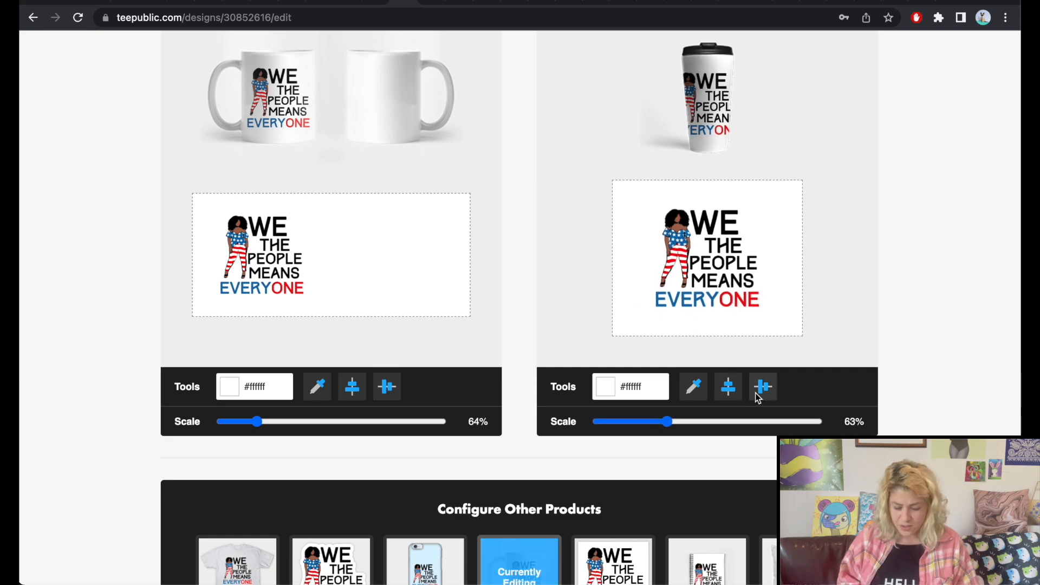
Center the artwork on both the hardcover and spiral notebooks
scroll(756, 392, down, 4)
click(707, 357)
scroll(553, 378, up, 4)
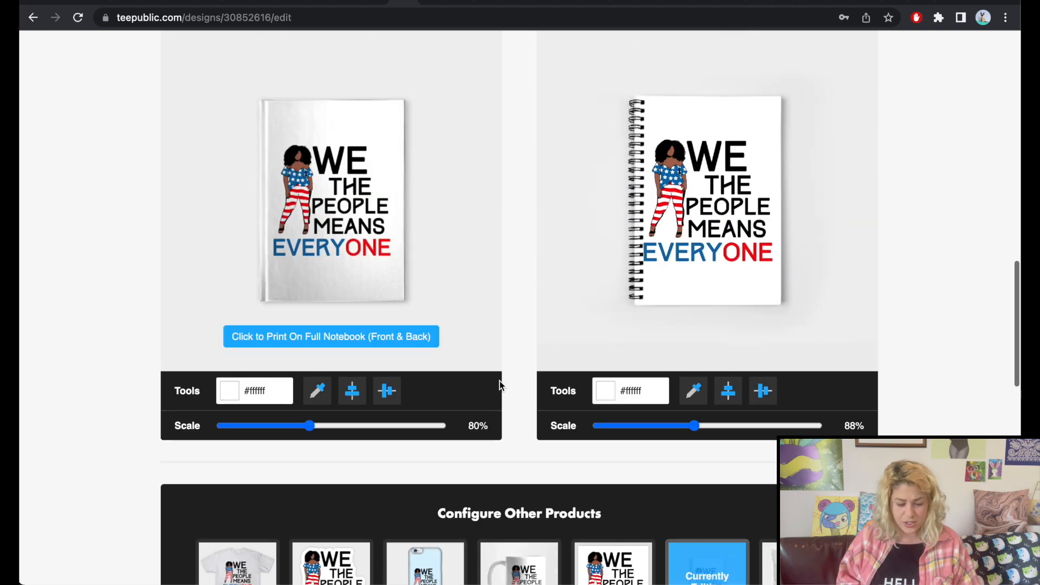
click(353, 391)
click(722, 394)
Set the tapestries to Portrait orientation
scroll(553, 417, down, 4)
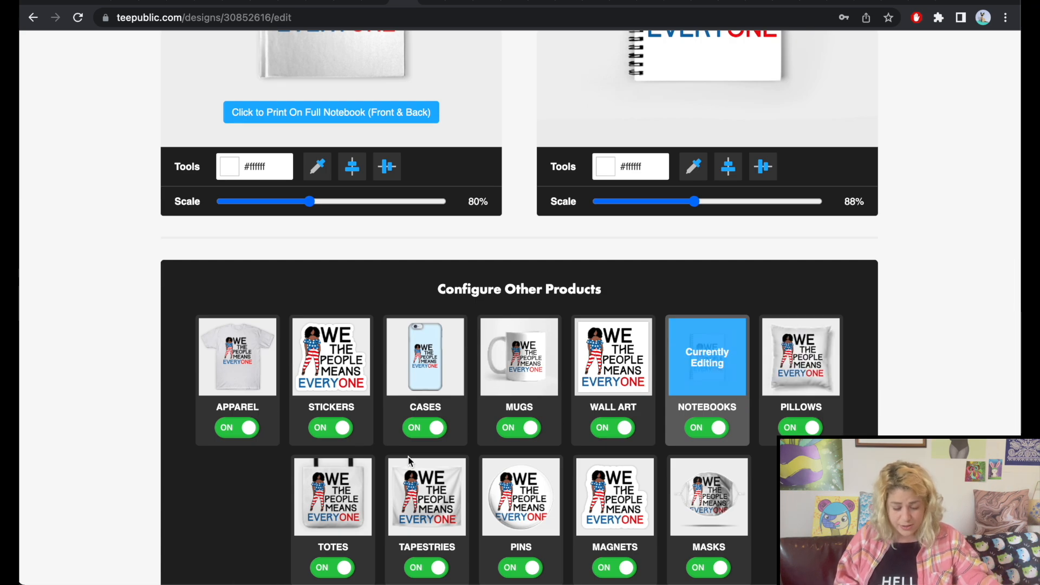
click(418, 491)
scroll(409, 428, up, 7)
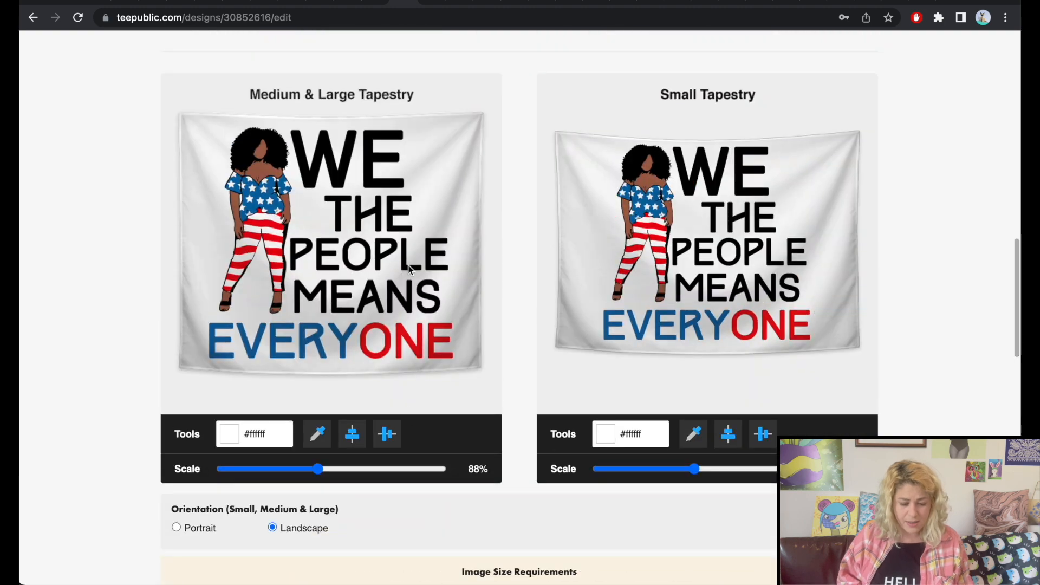
scroll(409, 269, down, 3)
click(200, 347)
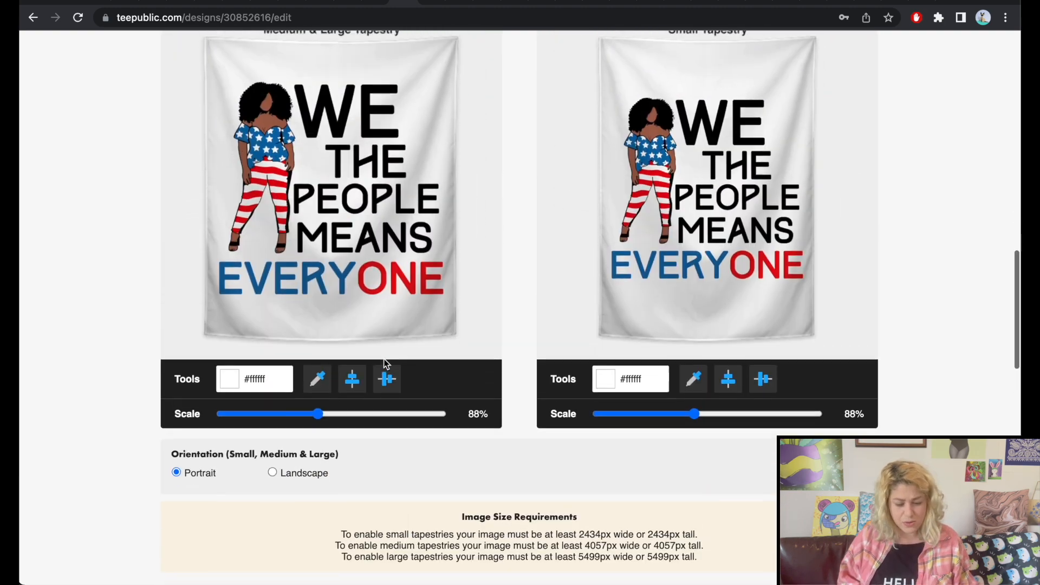
Scale the artwork down slightly on the pin so the lettering fits inside the circle
scroll(384, 358, down, 2)
scroll(384, 359, down, 6)
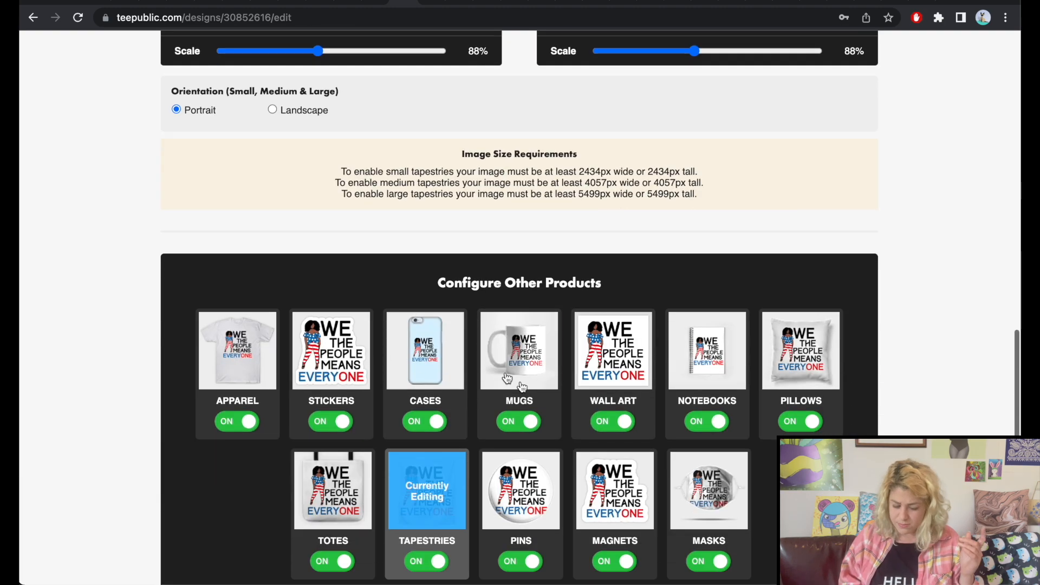
click(520, 498)
scroll(259, 519, down, 3)
drag(309, 407, 293, 409)
Set the magnet layout to Die-cut design only
scroll(620, 318, down, 6)
click(612, 433)
click(530, 150)
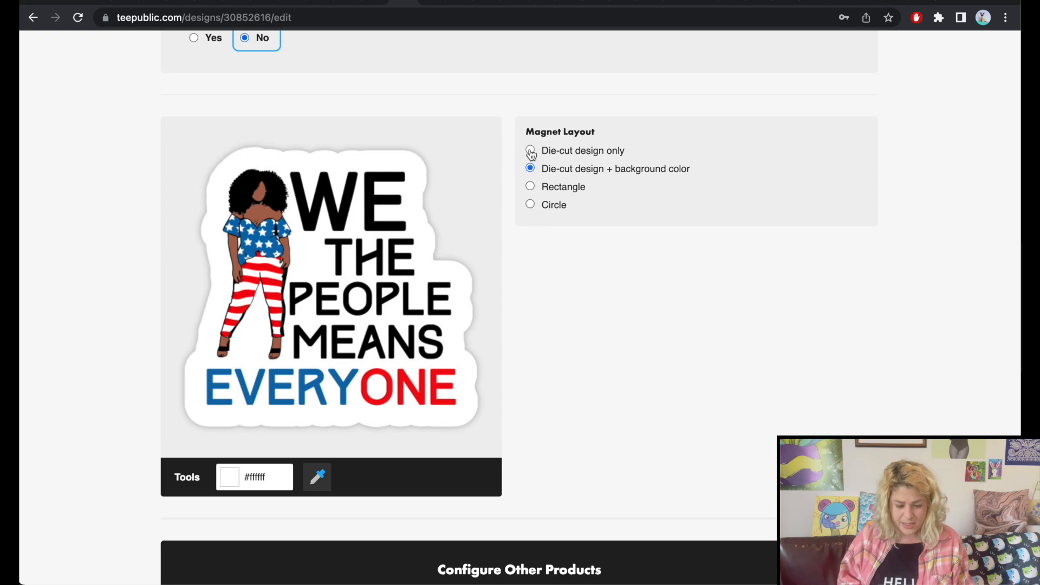
Scale the artwork to 53% on the first mask and 56% on the second, and move it slightly up on both
scroll(653, 324, down, 5)
click(726, 499)
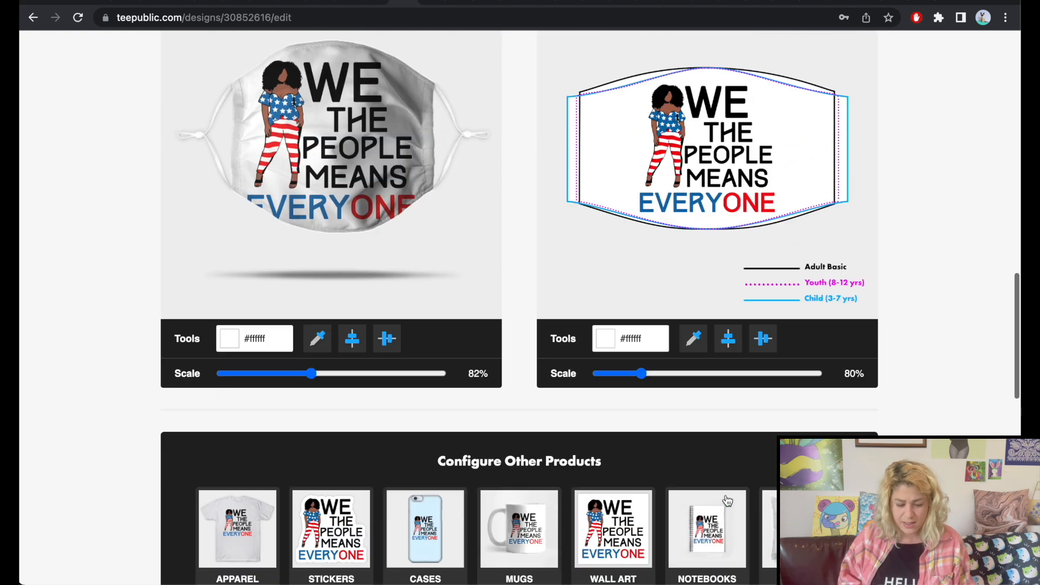
drag(317, 520, 280, 521)
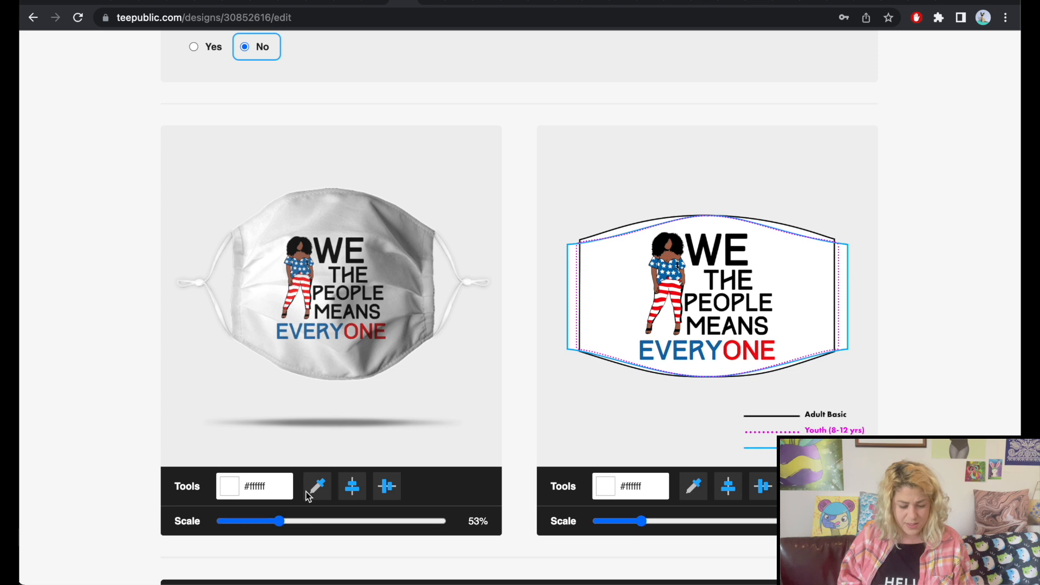
drag(336, 311, 335, 300)
drag(650, 518, 629, 521)
drag(709, 334, 711, 325)
Agree to the Terms and Conditions and publish the design
scroll(530, 319, down, 10)
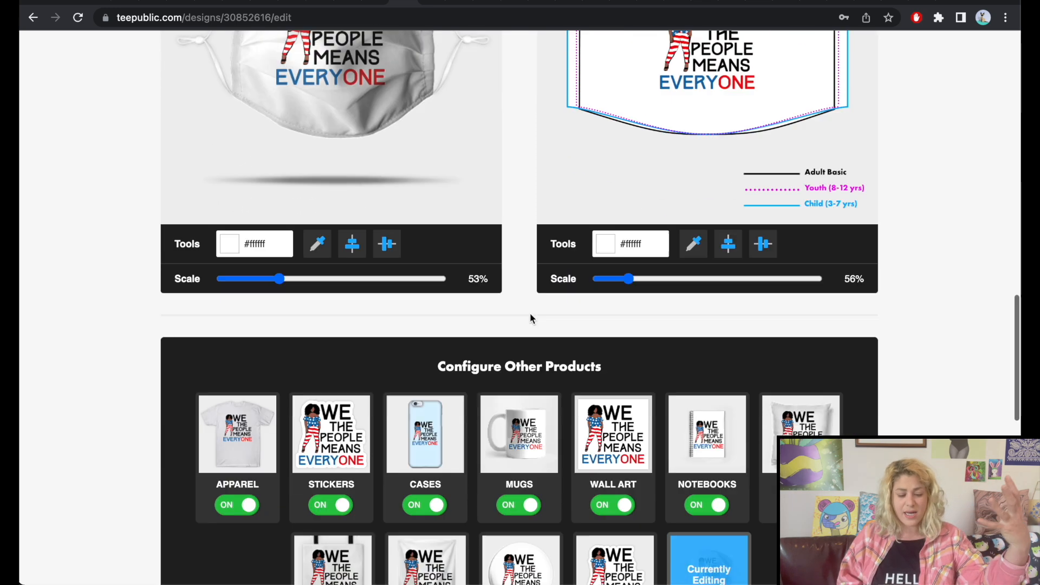
click(408, 436)
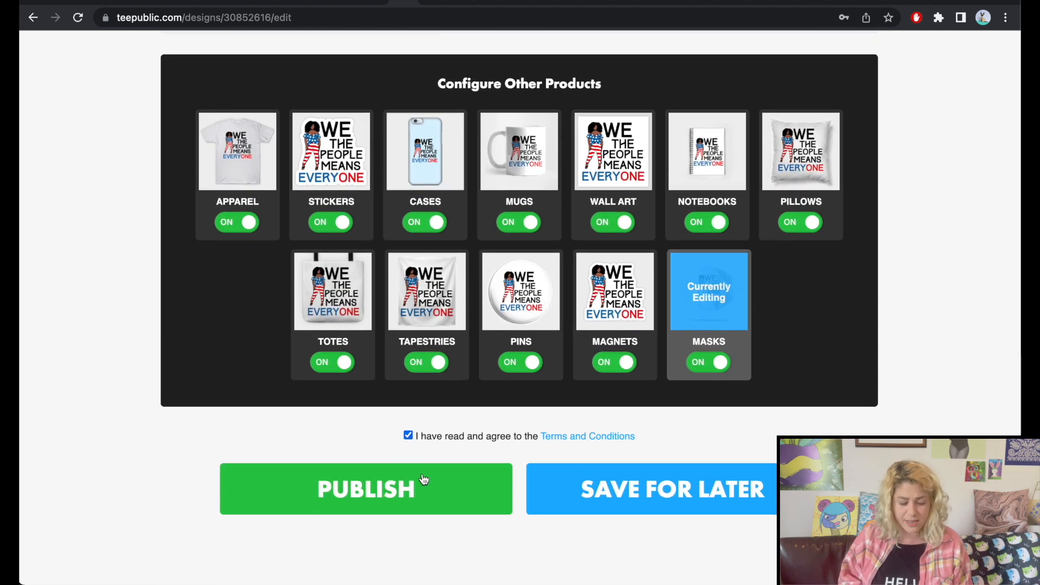
click(424, 495)
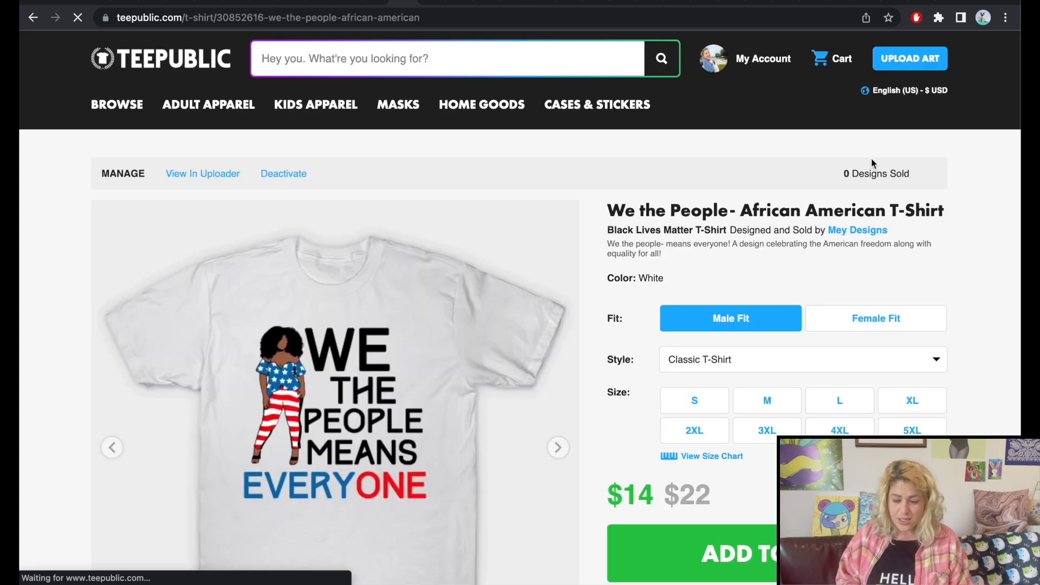
Start a new design upload and choose 1.png as its artwork
click(914, 66)
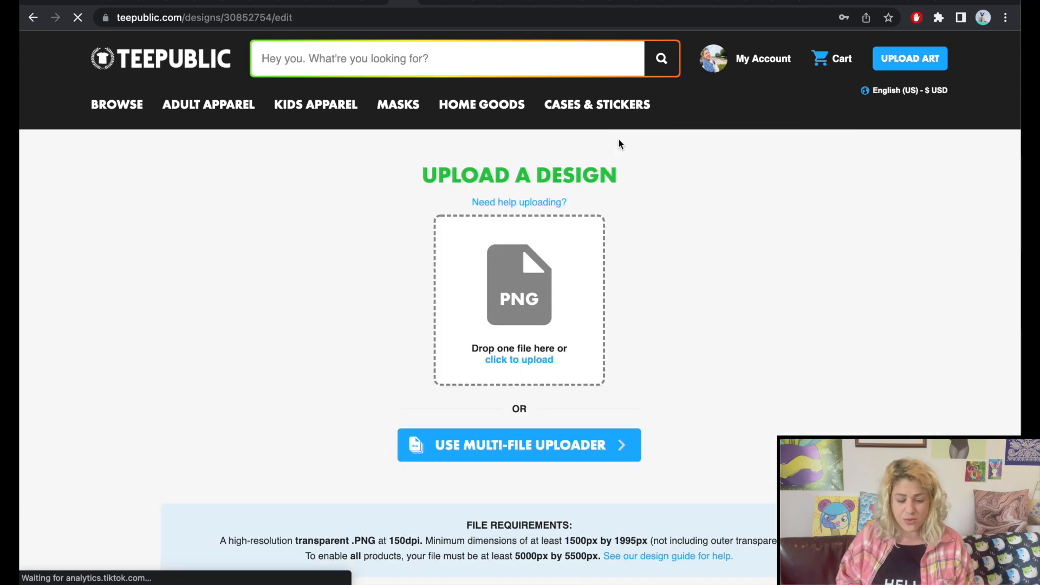
click(498, 313)
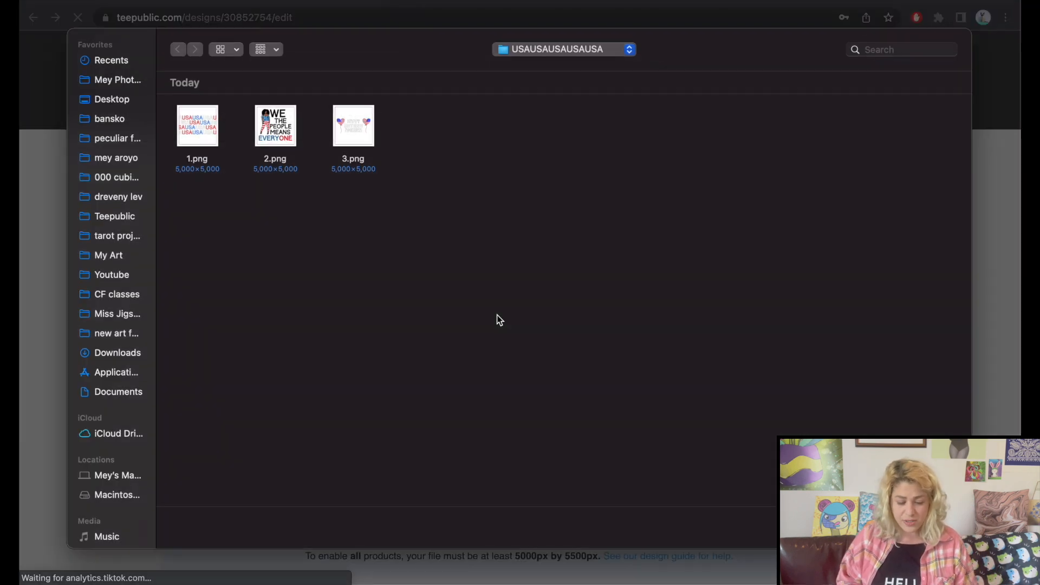
double_click(203, 140)
Title the design "USA 4th of July" and set its main tag to "usa birthday"
scroll(279, 145, down, 6)
click(278, 304)
text(USA 4th of July)
click(587, 304)
text(usa birthday)
Add the supporting tags usa, 4th of july, independence day, amerca birthday, usa text, usa design and vintage usa flag
click(589, 372)
text(usa,4th of july,)
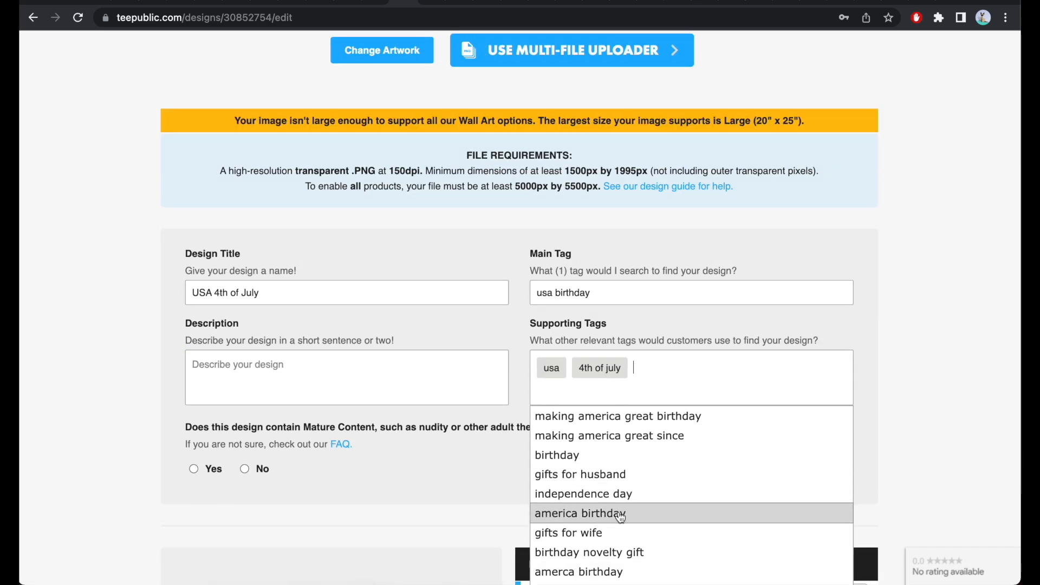
click(601, 494)
click(596, 475)
text(usa text,usa design,)
click(677, 417)
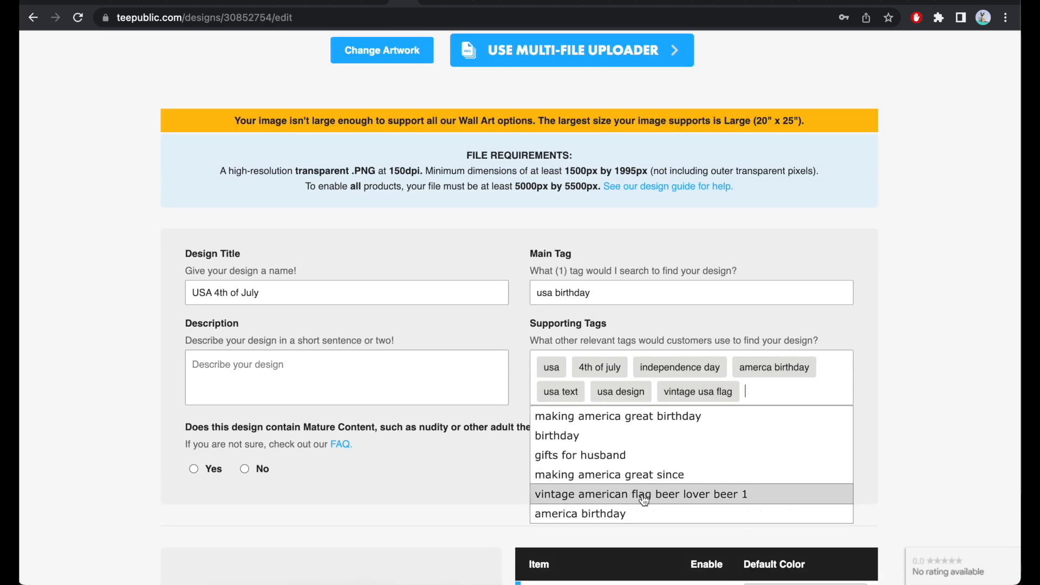
click(675, 531)
Fill in the description with mature content set to No, and choose Black as the apparel default color
click(347, 377)
text(A)
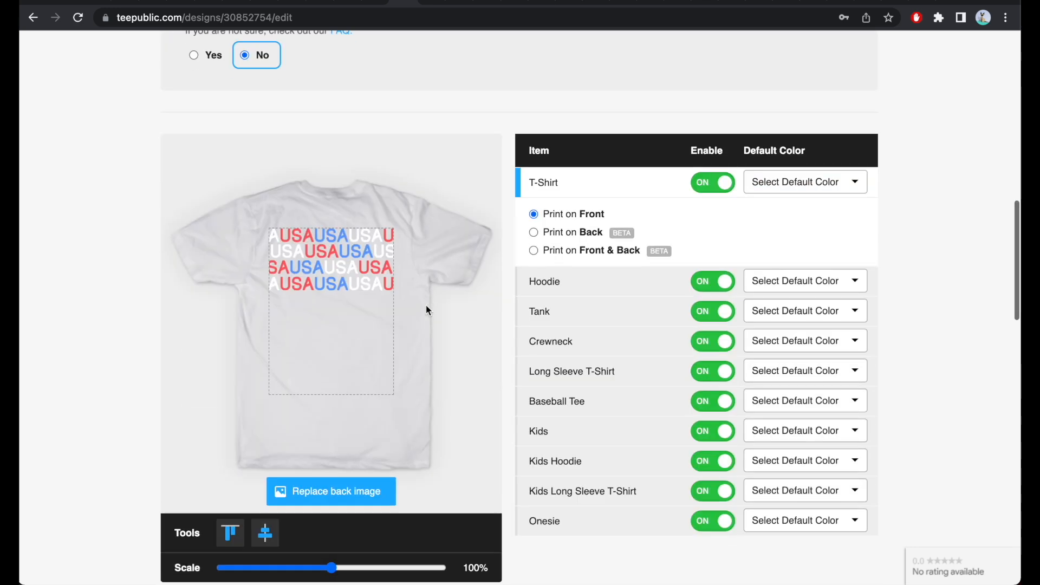
scroll(426, 305, down, 1)
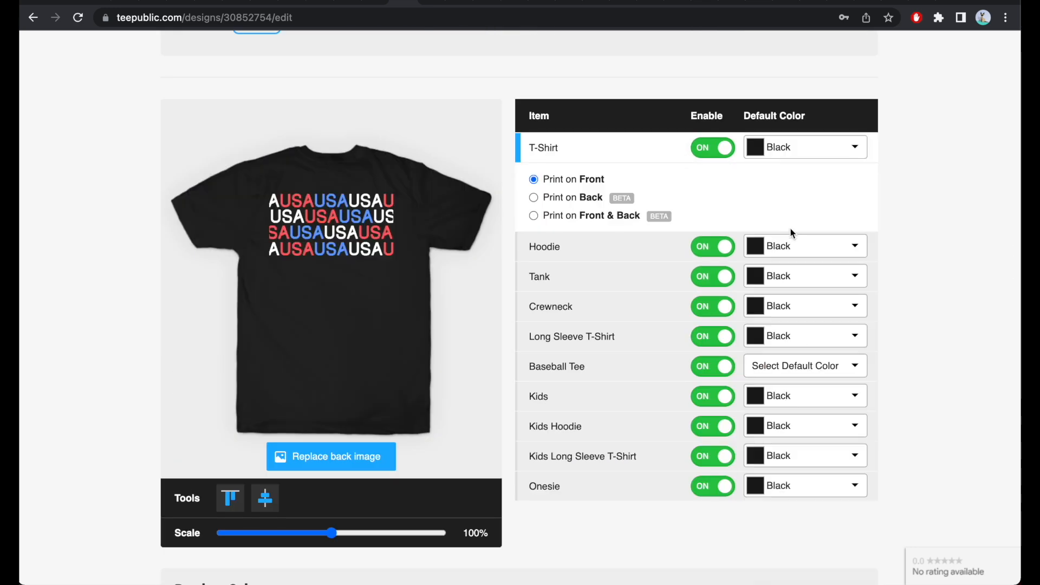
Adjust the artwork scale on the mug and open the mask settings
scroll(792, 233, down, 20)
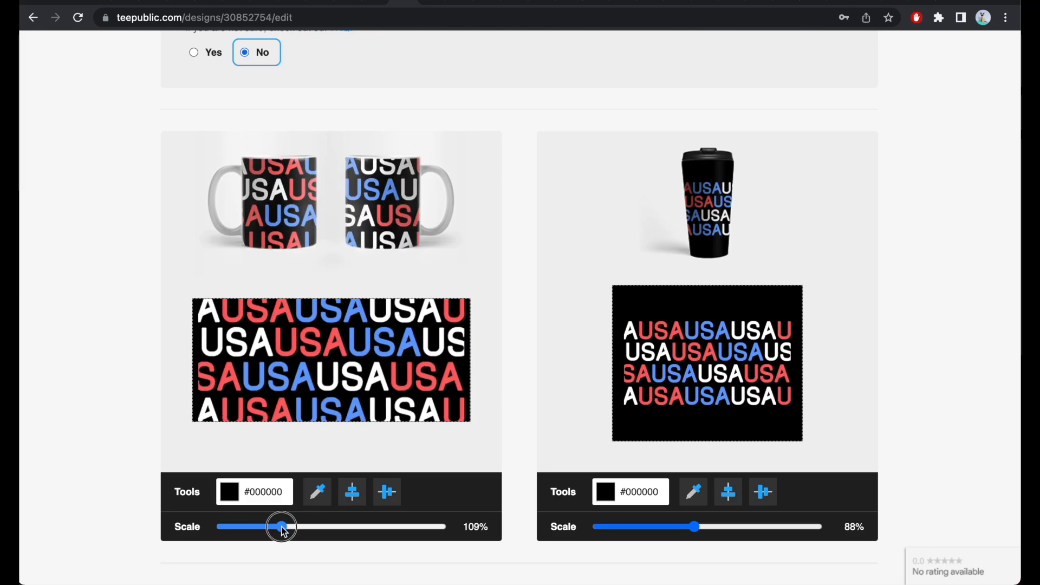
mouse_move(284, 529)
mouse_down()
mouse_move(337, 545)
mouse_move(291, 528)
mouse_up()
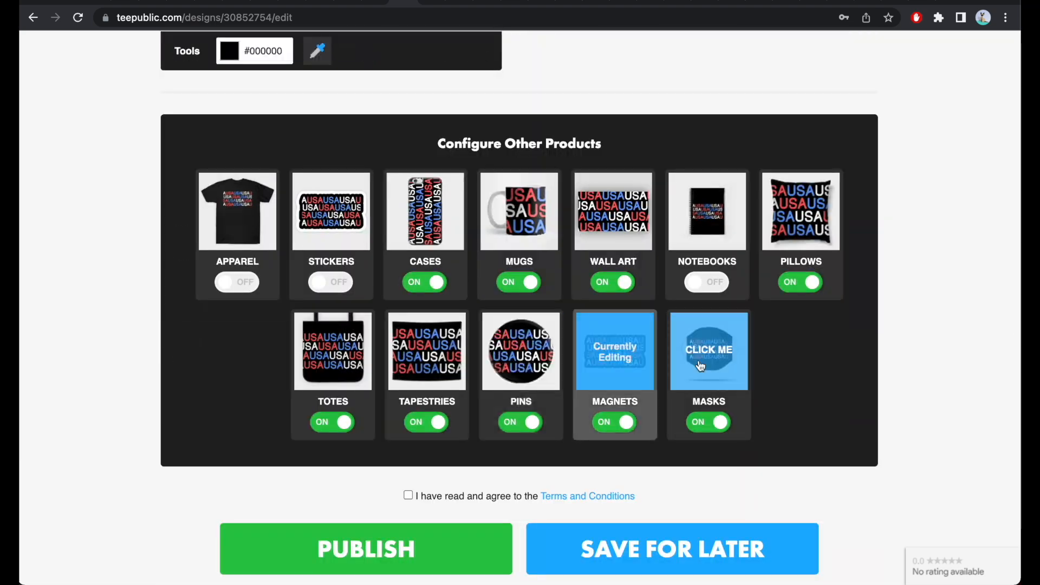
click(700, 366)
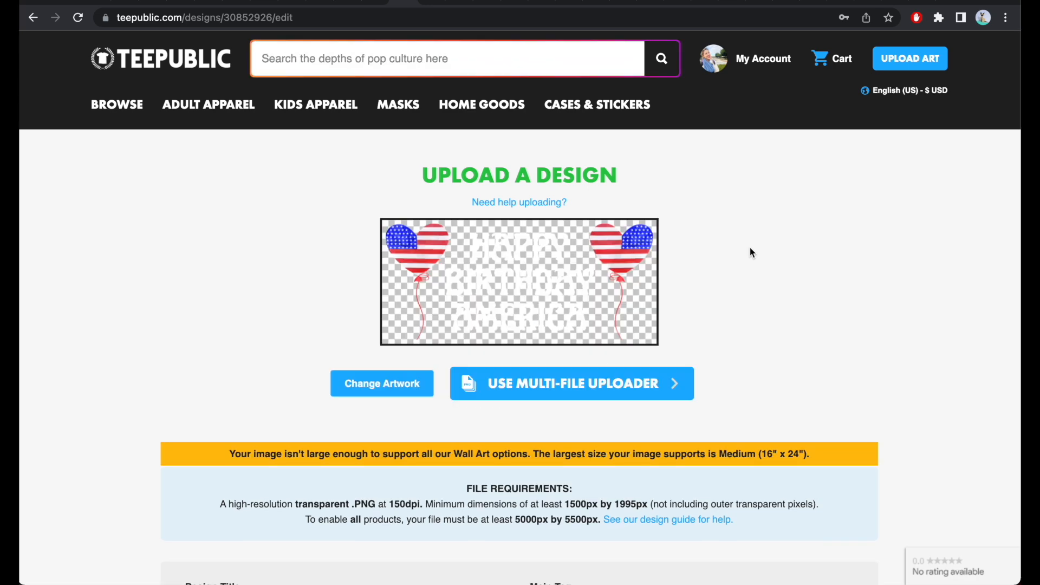
Title the balloon design "Happy Birthday America!" and set its main tag to "happy birthday america"
scroll(750, 252, down, 5)
click(346, 309)
text(Happy Birthday America!)
click(691, 309)
text(america birth)
key(ctrl+a)
text(happy birthday america)
Add the supporting tags 4th of july, july 4th, independence day, memorial day, american flag, usa flag and patriotic
click(691, 393)
text(4th of july, july 4th, independence day, memorial day, american flag, usa flag, )
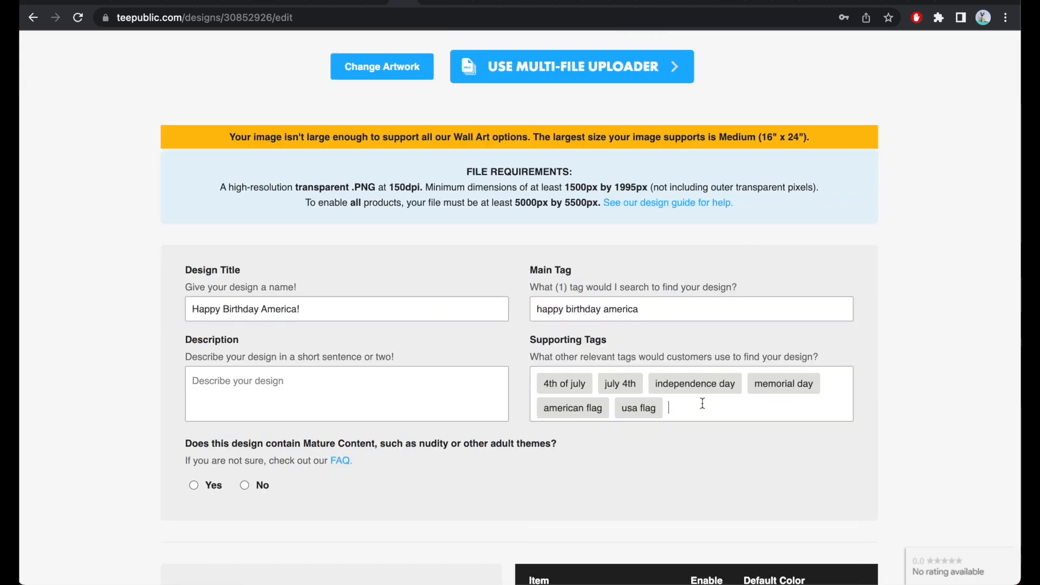
text(patriotic,)
Describe the design as "A special design with USA flag balloons for America's Birthday!" and answer No to mature content
click(347, 394)
text(A special design with USA flag balloons for America's Birthday!)
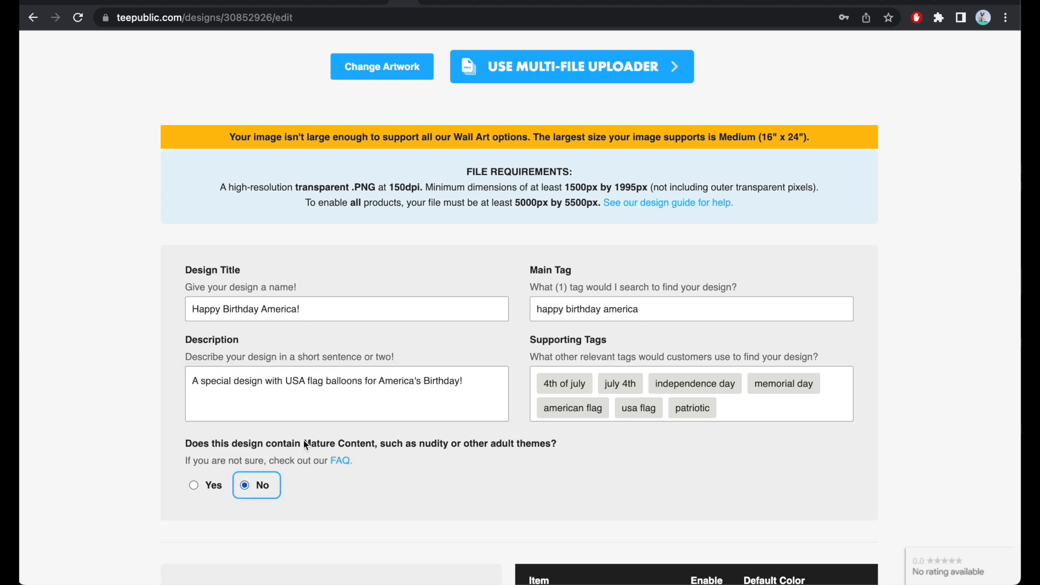
click(256, 486)
Set the apparel default colors, with Black for the T-shirt, and print the T-shirt artwork on the back
scroll(379, 379, down, 10)
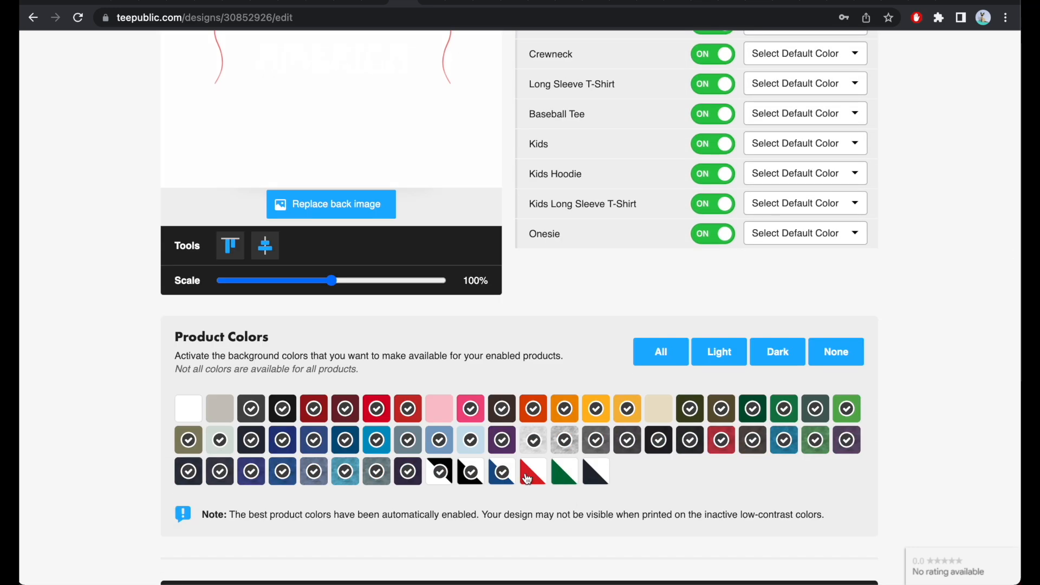
scroll(462, 278, up, 5)
click(805, 200)
click(774, 227)
click(772, 298)
click(534, 250)
click(794, 419)
click(795, 444)
Set the sticker layout to Rectangle
scroll(795, 444, down, 7)
click(331, 216)
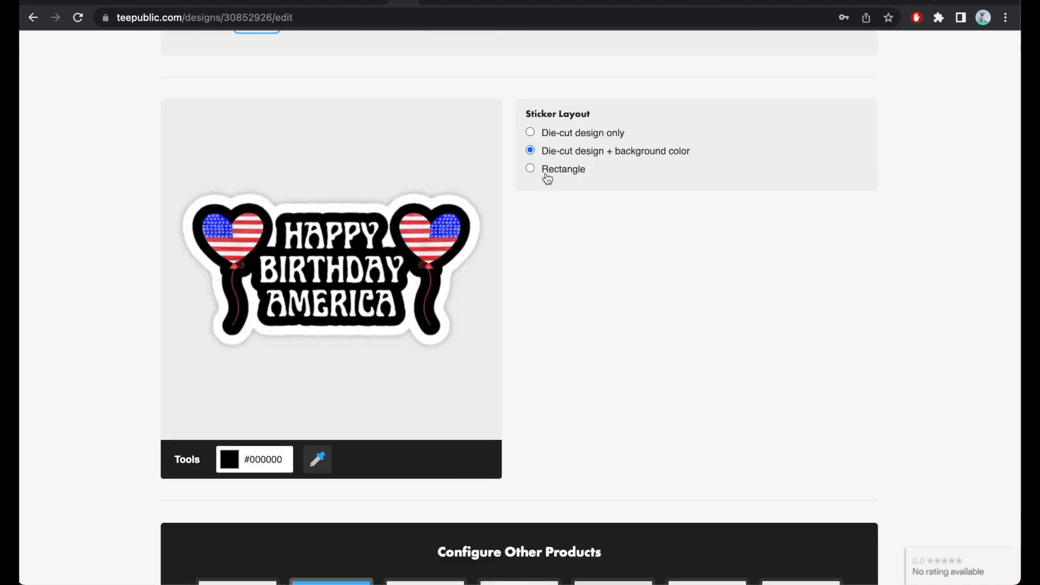
click(530, 168)
Open the case settings and move the artwork up on the case
scroll(564, 201, down, 5)
click(424, 216)
click(420, 386)
drag(329, 282, 330, 197)
Go through the mug, wall art, notebook, pillow, tote, tapestry and pin settings to check the artwork placement
click(519, 558)
scroll(328, 418, down, 3)
click(623, 454)
click(707, 444)
click(801, 434)
click(333, 559)
scroll(326, 431, down, 7)
click(427, 406)
click(510, 423)
Set the magnet layout to Rectangle and scale the artwork down slightly on the mask
click(613, 407)
click(533, 309)
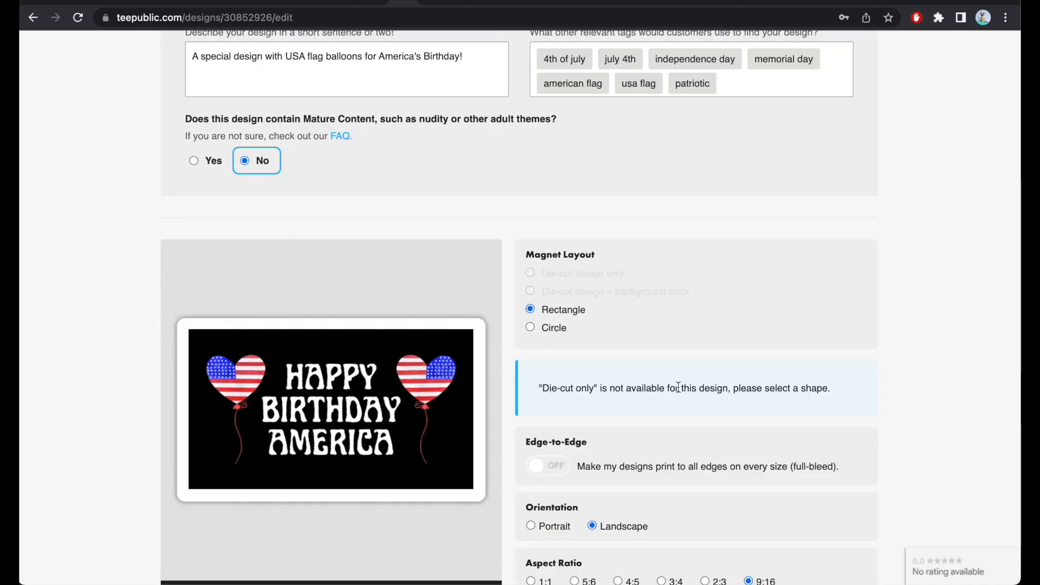
scroll(534, 311, down, 8)
click(677, 372)
drag(642, 360, 627, 360)
Agree to the Terms and Conditions and publish the Happy Birthday America! design
scroll(623, 369, down, 6)
click(408, 443)
click(415, 501)
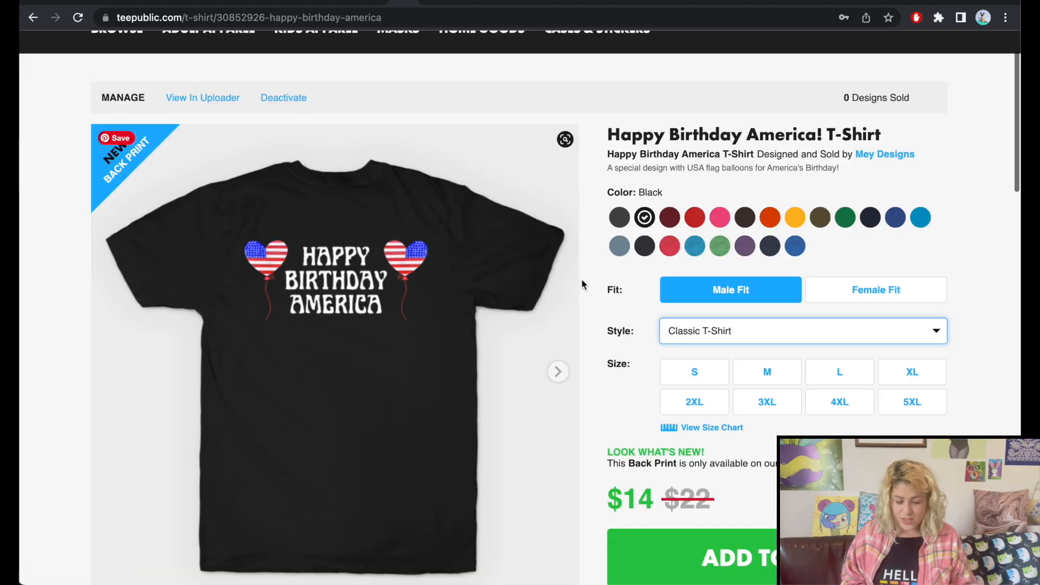
Examine the published Happy Birthday America! T-shirt listing and the design's mug page
scroll(583, 282, down, 3)
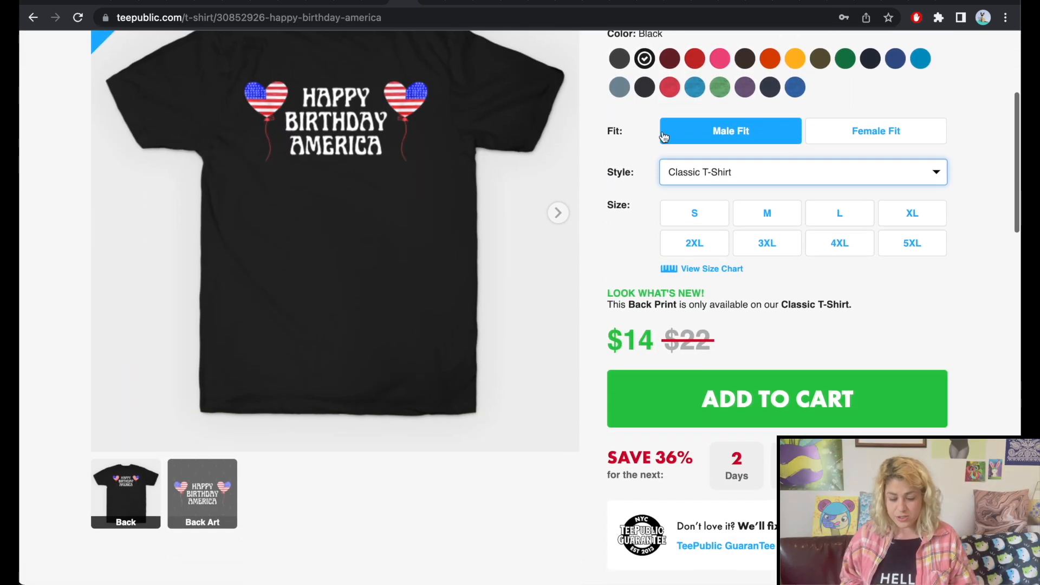
scroll(606, 223, down, 4)
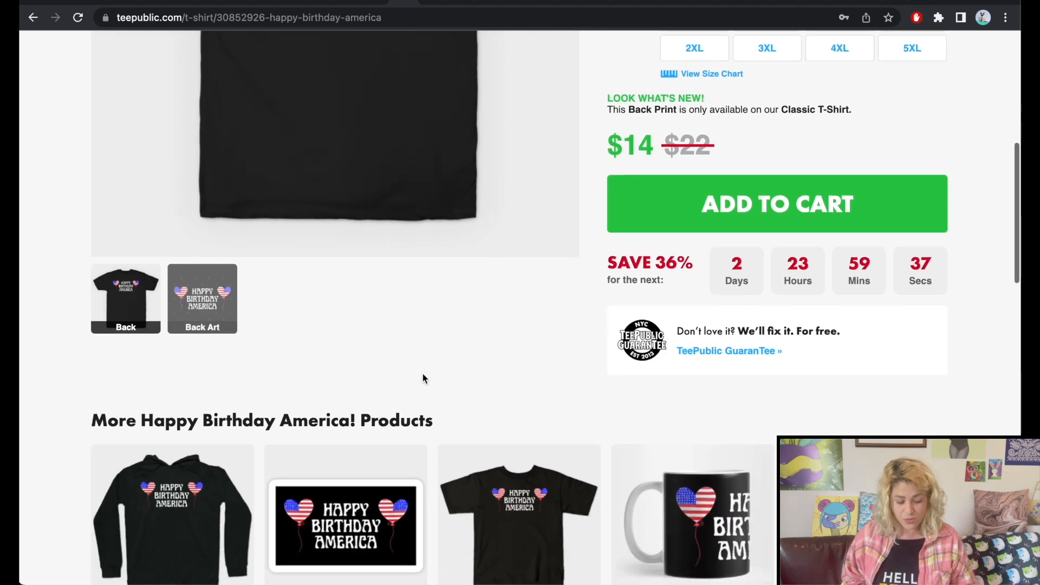
scroll(423, 374, down, 4)
click(728, 314)
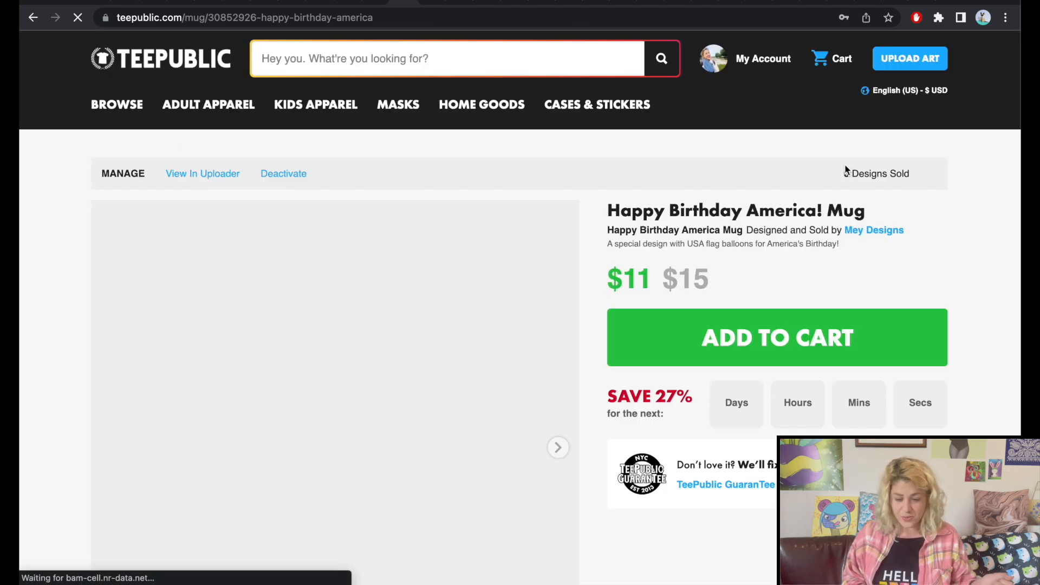
scroll(717, 182, down, 2)
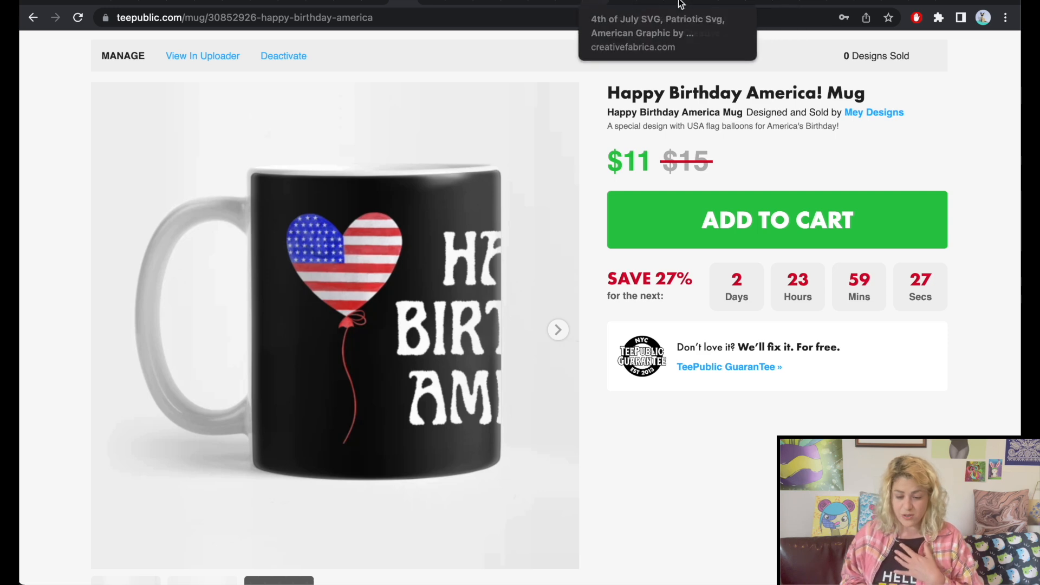
Switch to Printful and review the mockups of the bikini, hoodie, swim trunks and America flag
click(676, 2)
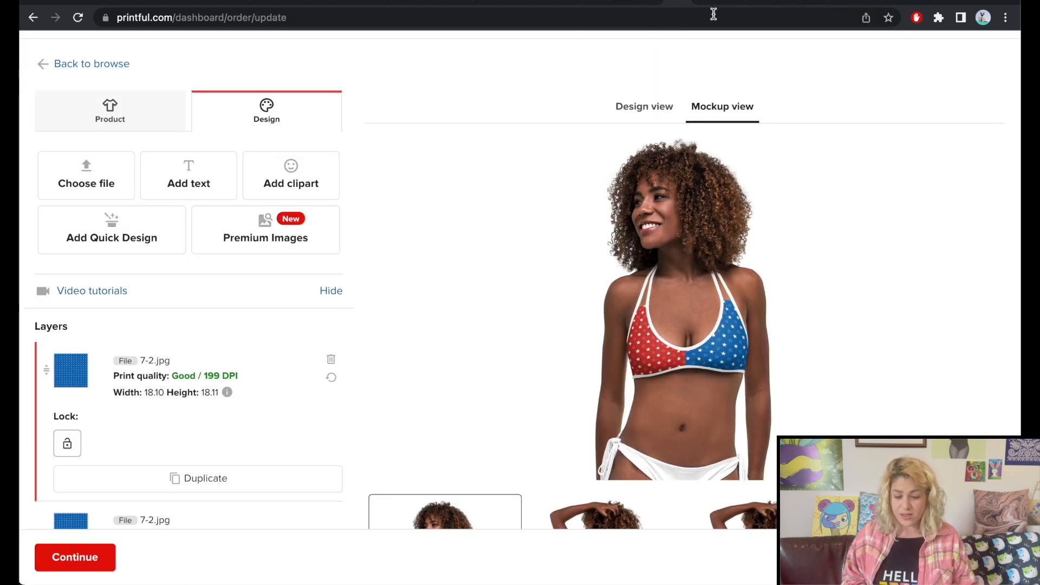
click(703, 1)
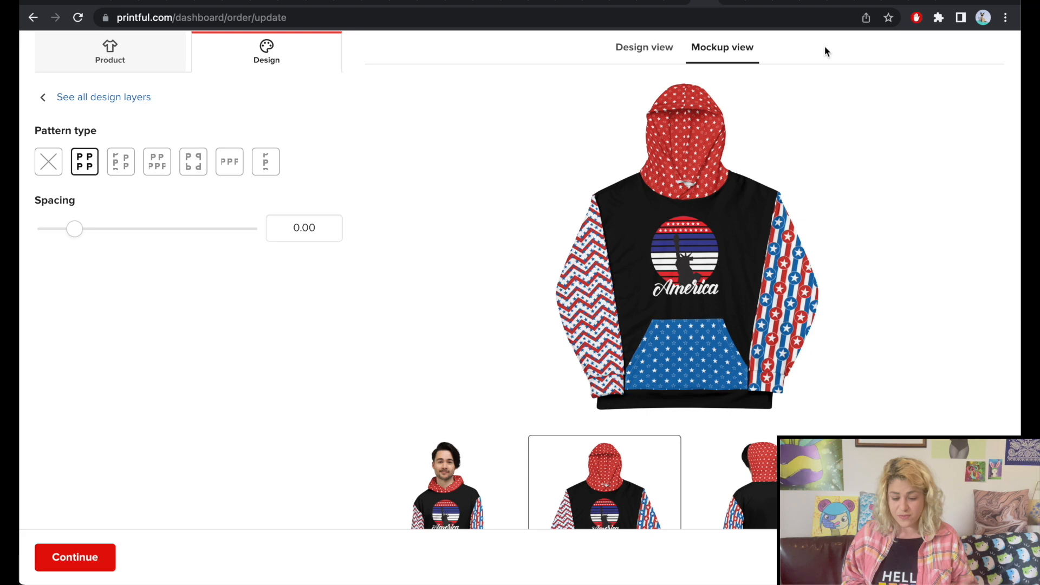
click(729, 1)
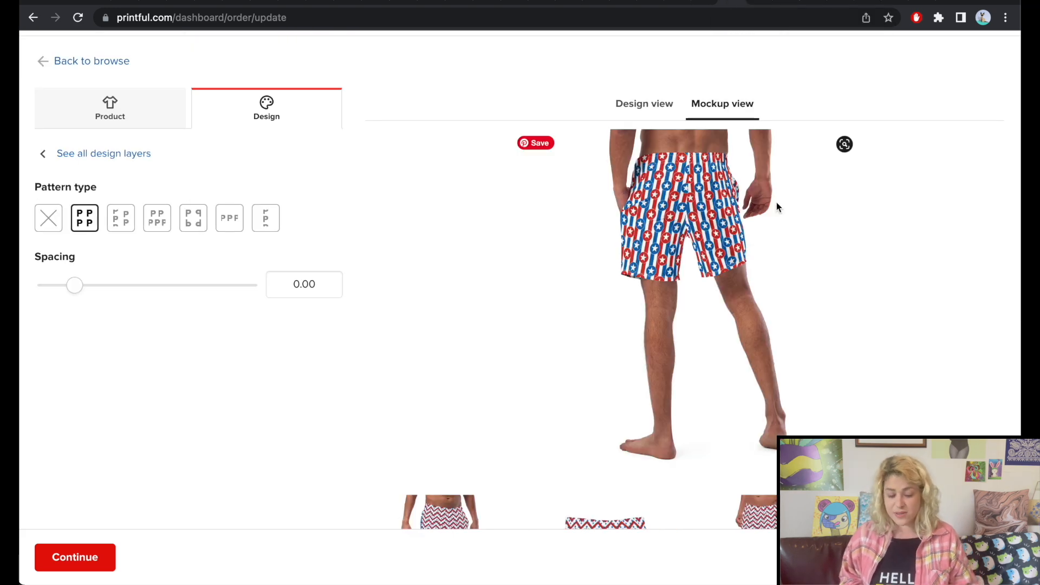
scroll(776, 203, down, 1)
scroll(776, 207, up, 2)
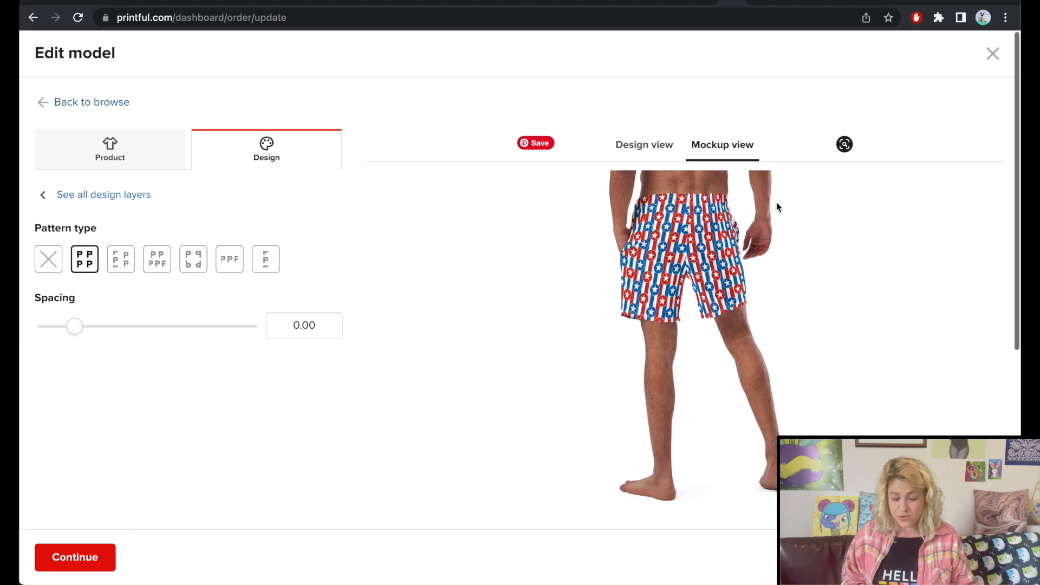
click(754, 3)
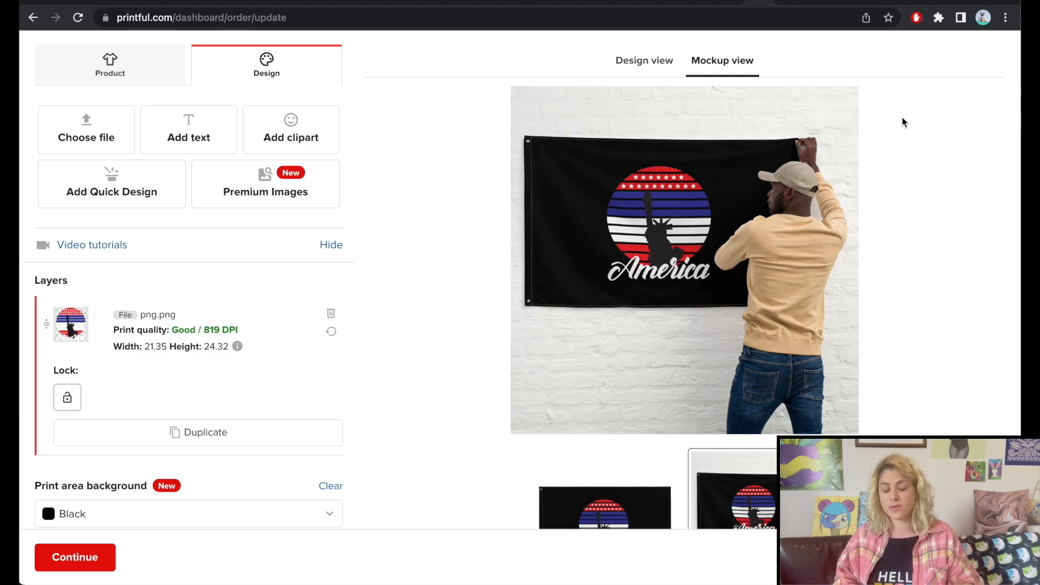
Switch to Zazzle and review the custom gifts page and the apron, football and bandana designs
click(785, 2)
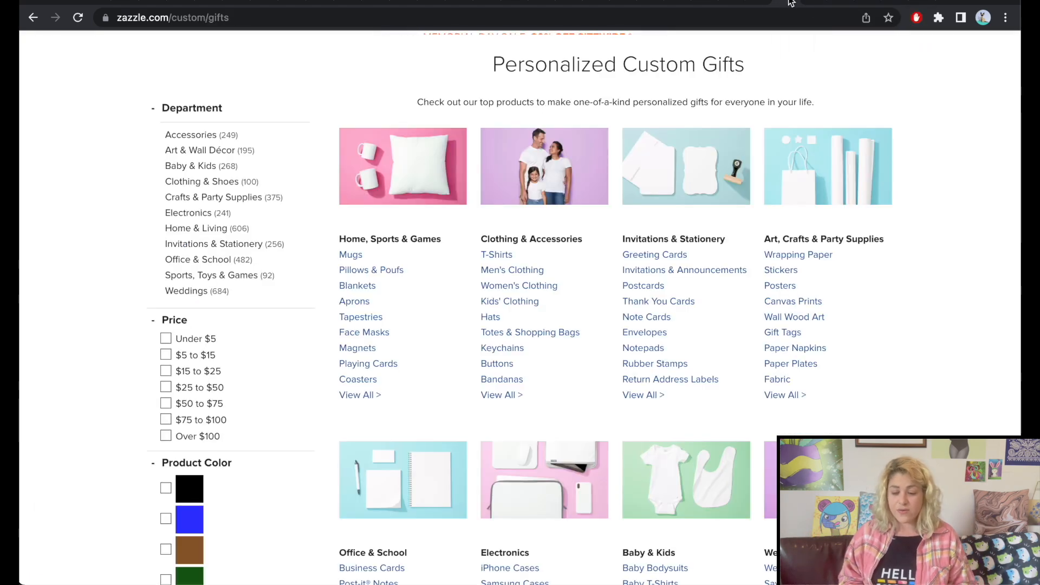
click(812, 2)
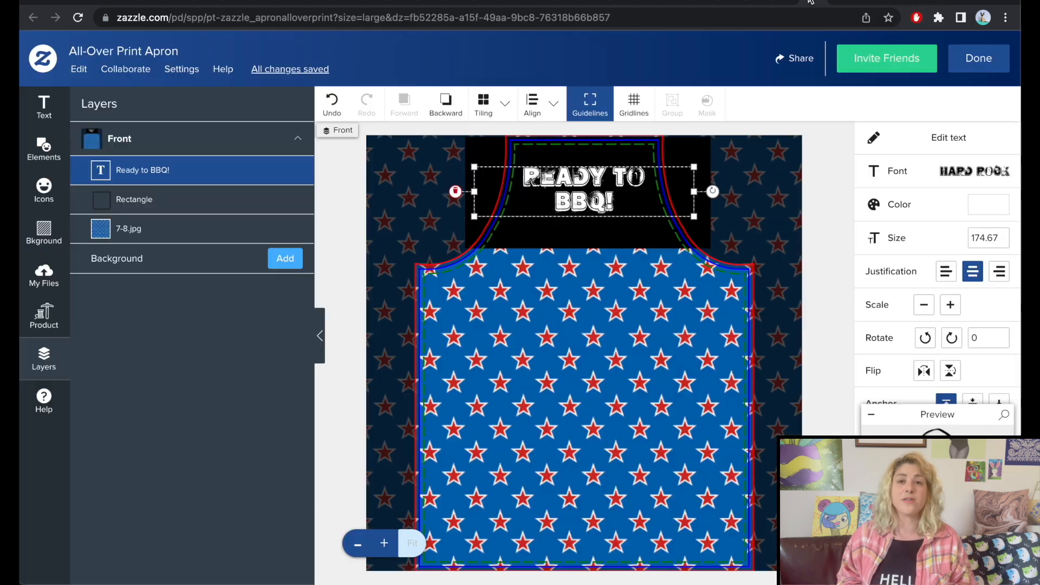
click(840, 2)
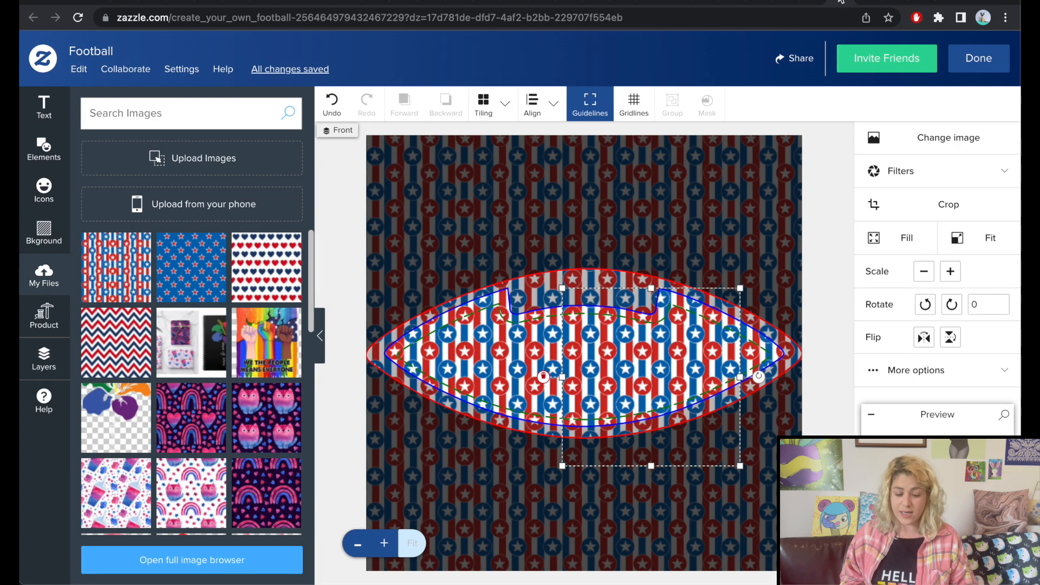
click(868, 1)
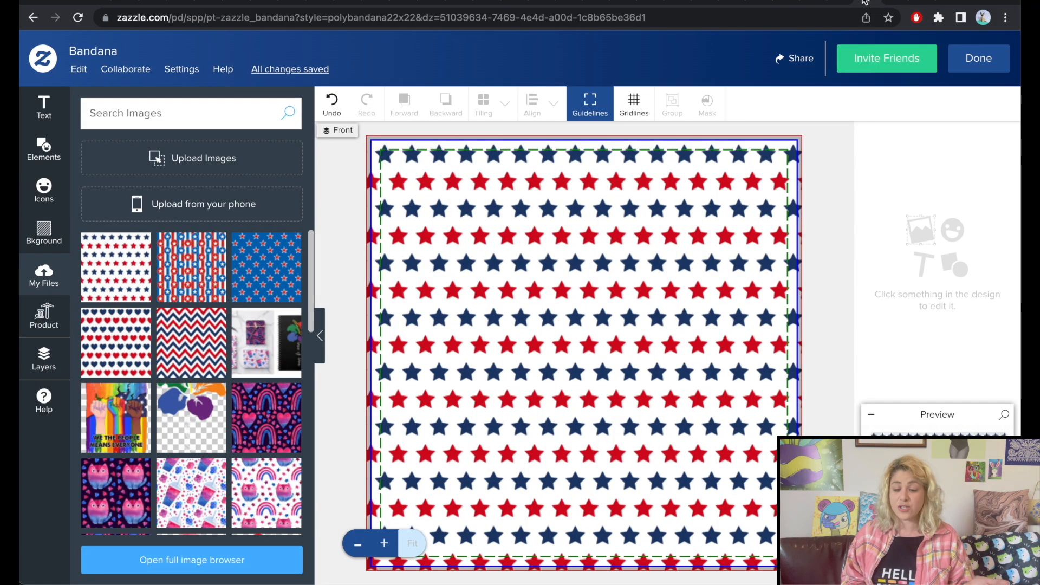
Switch to the Canva design and view its pages up to the first one
click(899, 3)
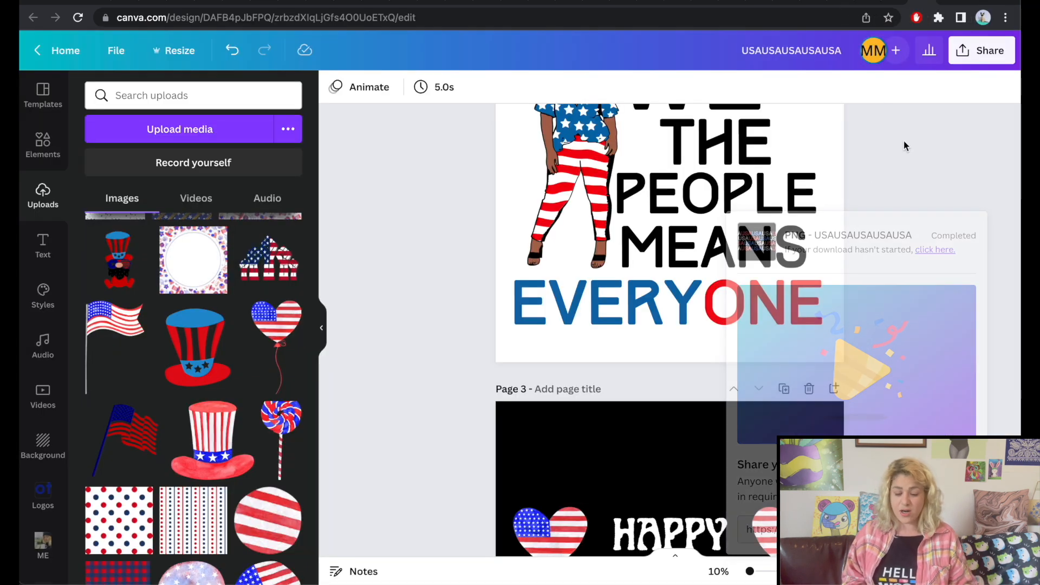
scroll(898, 318, up, 10)
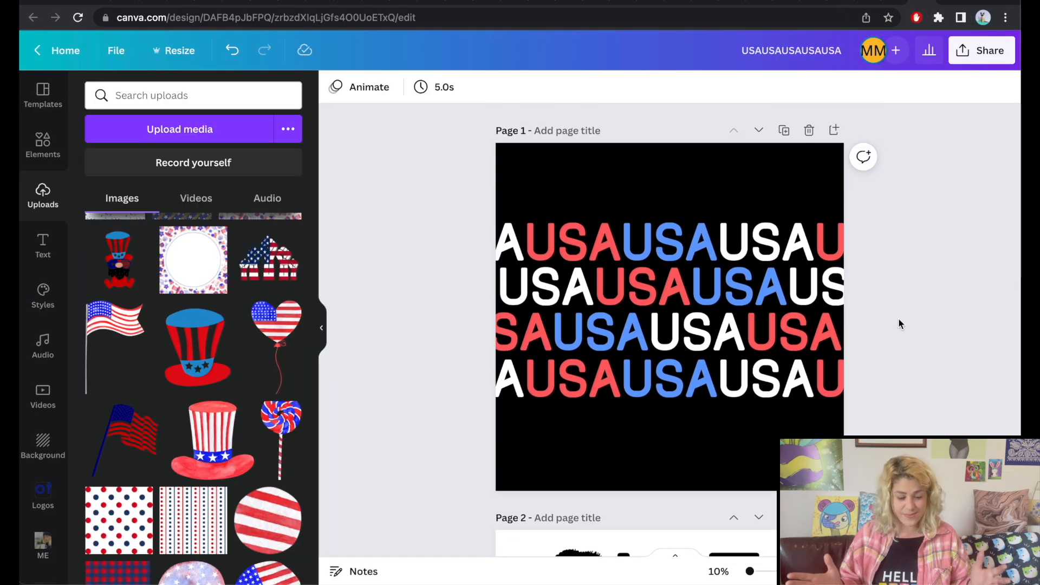